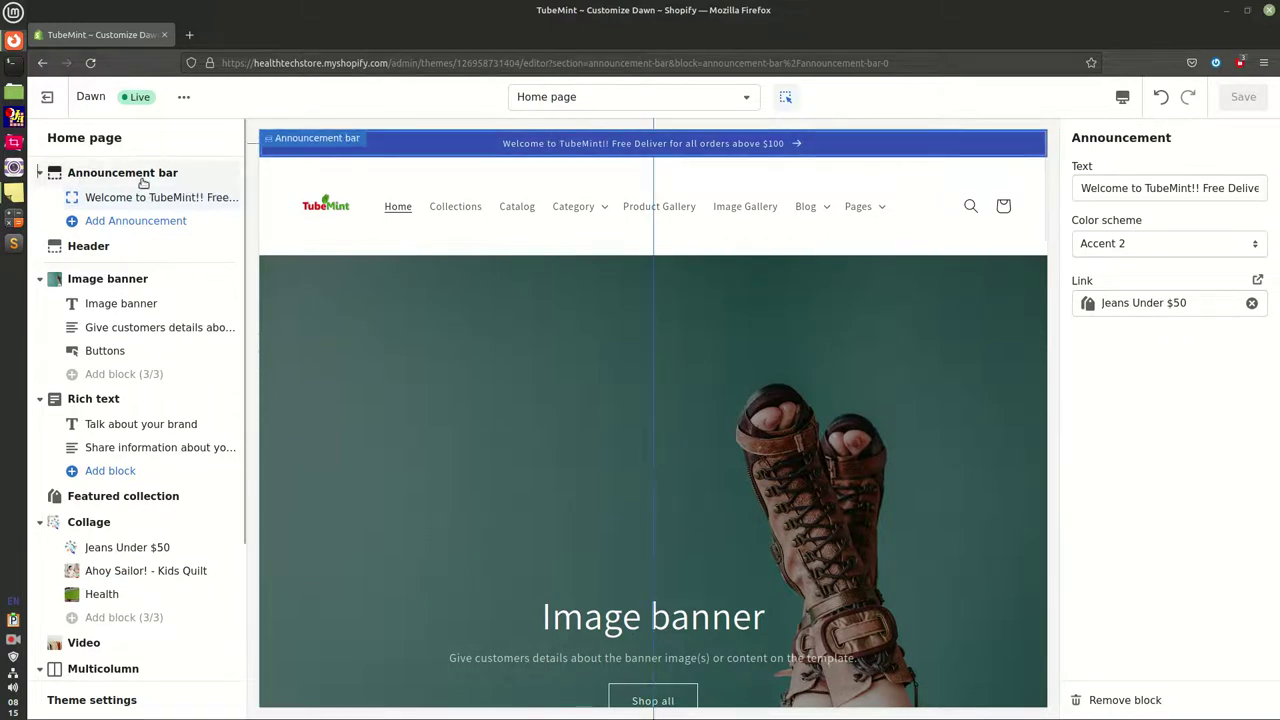
# Try Accent 1, Background 1 and Background 2 on the announcement bar, then settle on Inverse
pyautogui.moveTo(1066, 142); pyautogui.dragTo(1192, 142)
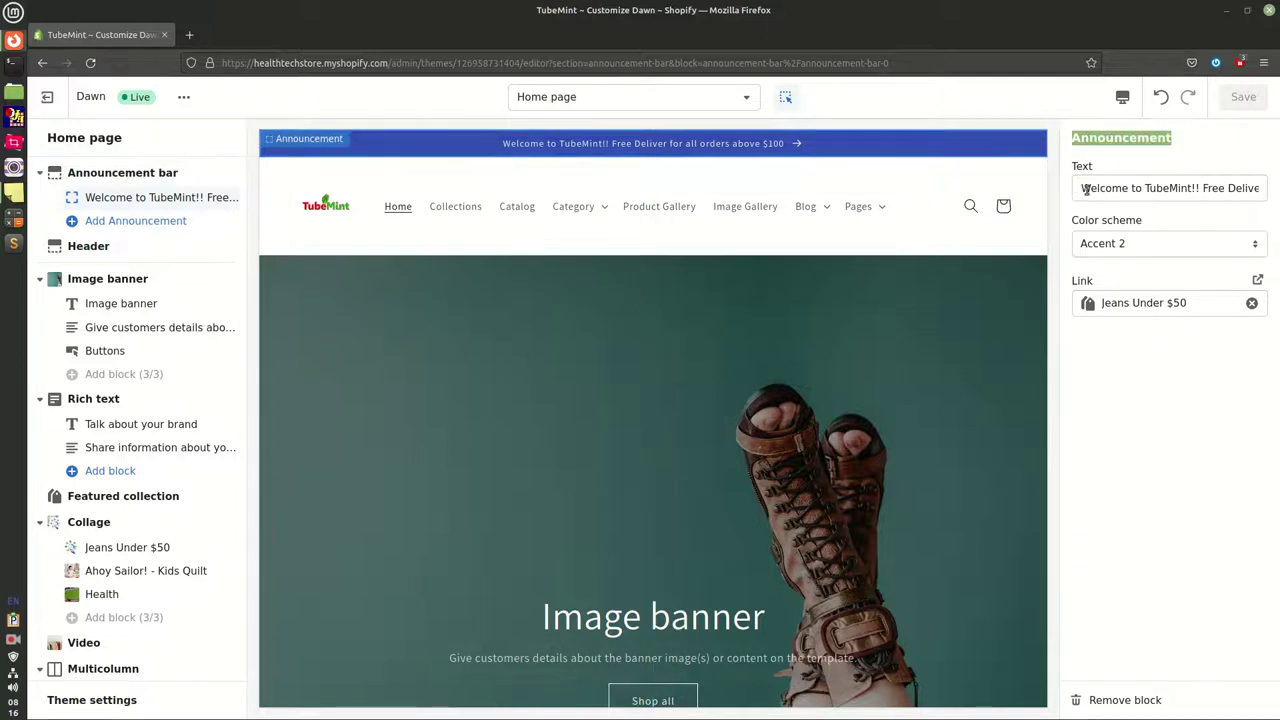
pyautogui.moveTo(1083, 188); pyautogui.dragTo(1148, 226)
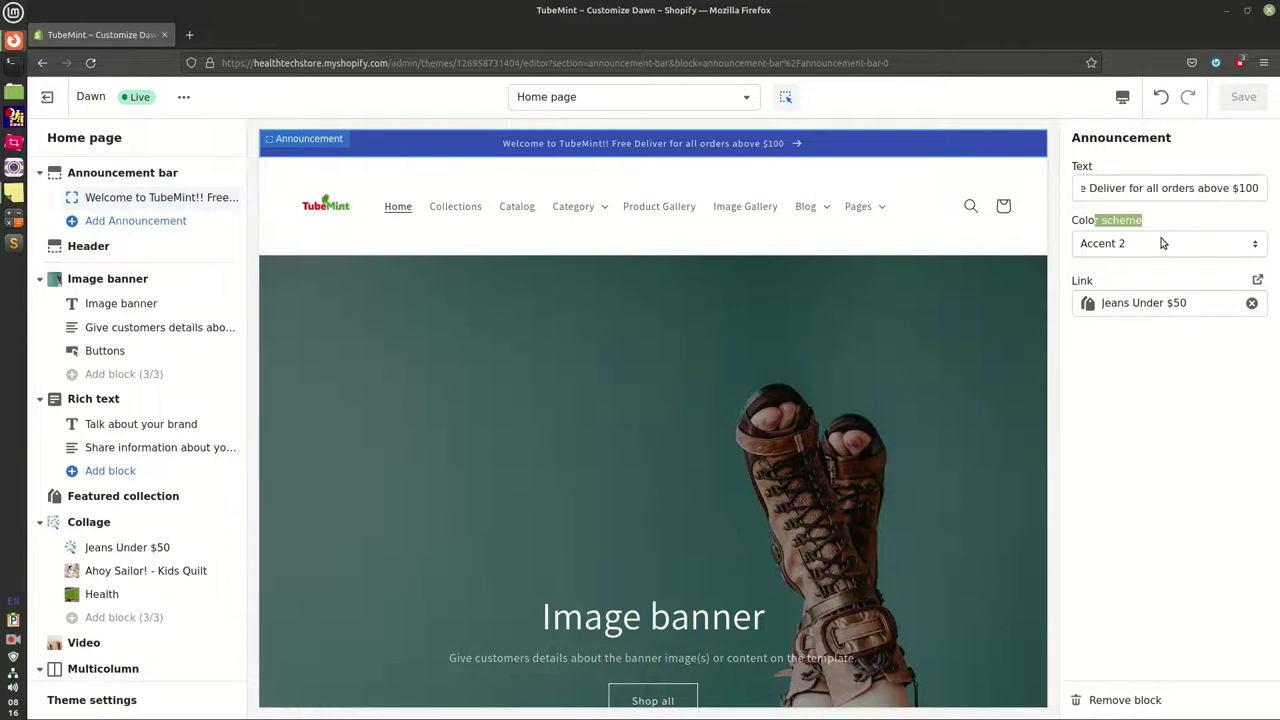
pyautogui.click(1162, 243)
pyautogui.click(1093, 267)
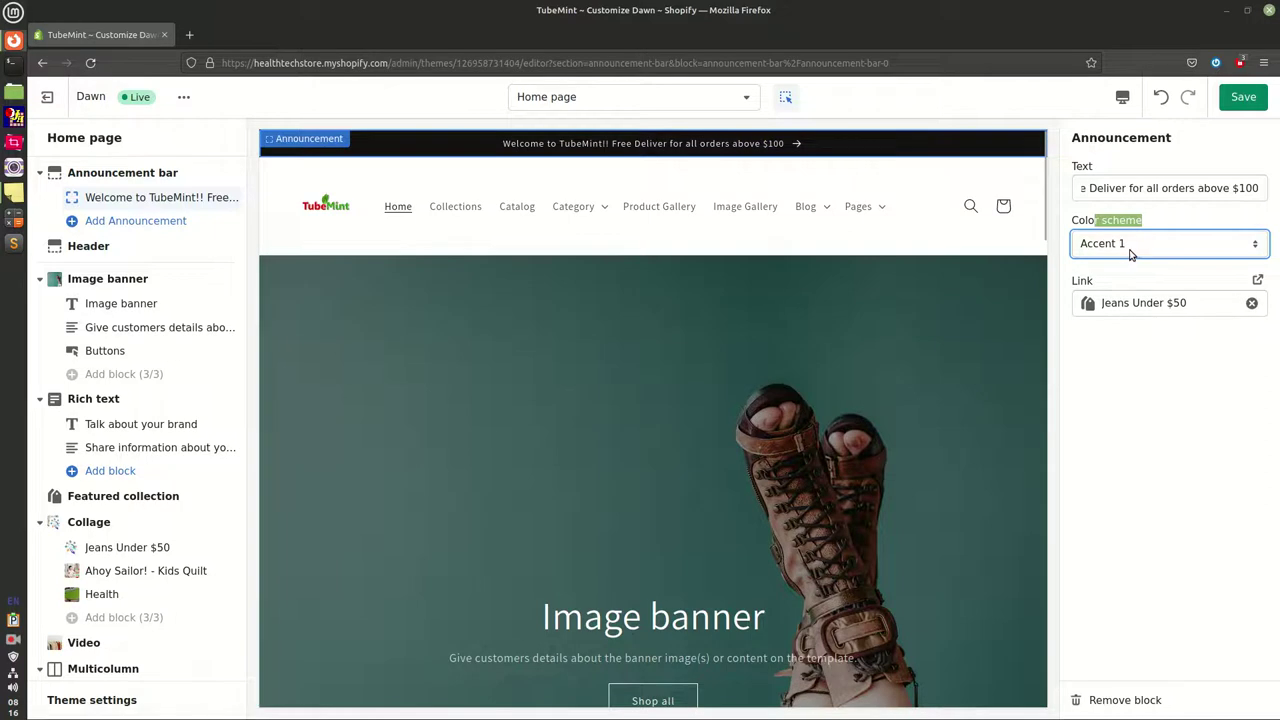
pyautogui.click(1131, 254)
pyautogui.click(1134, 304)
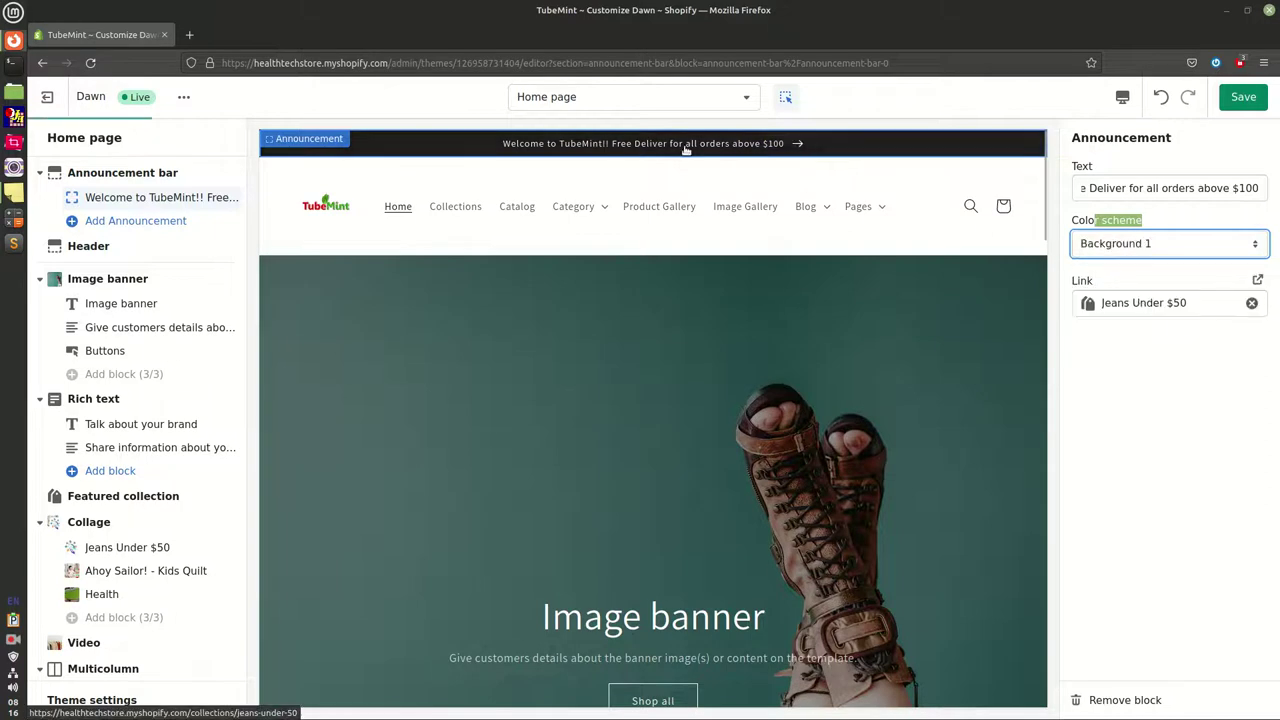
pyautogui.click(1125, 248)
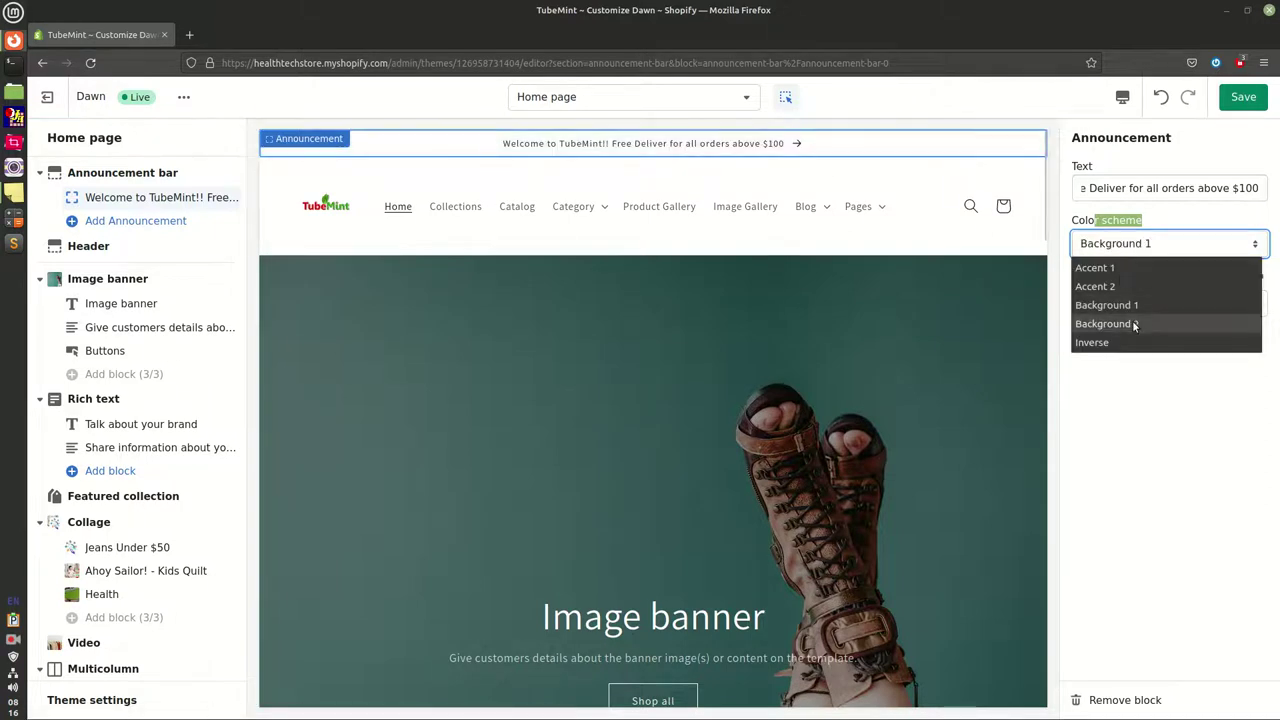
pyautogui.click(1134, 325)
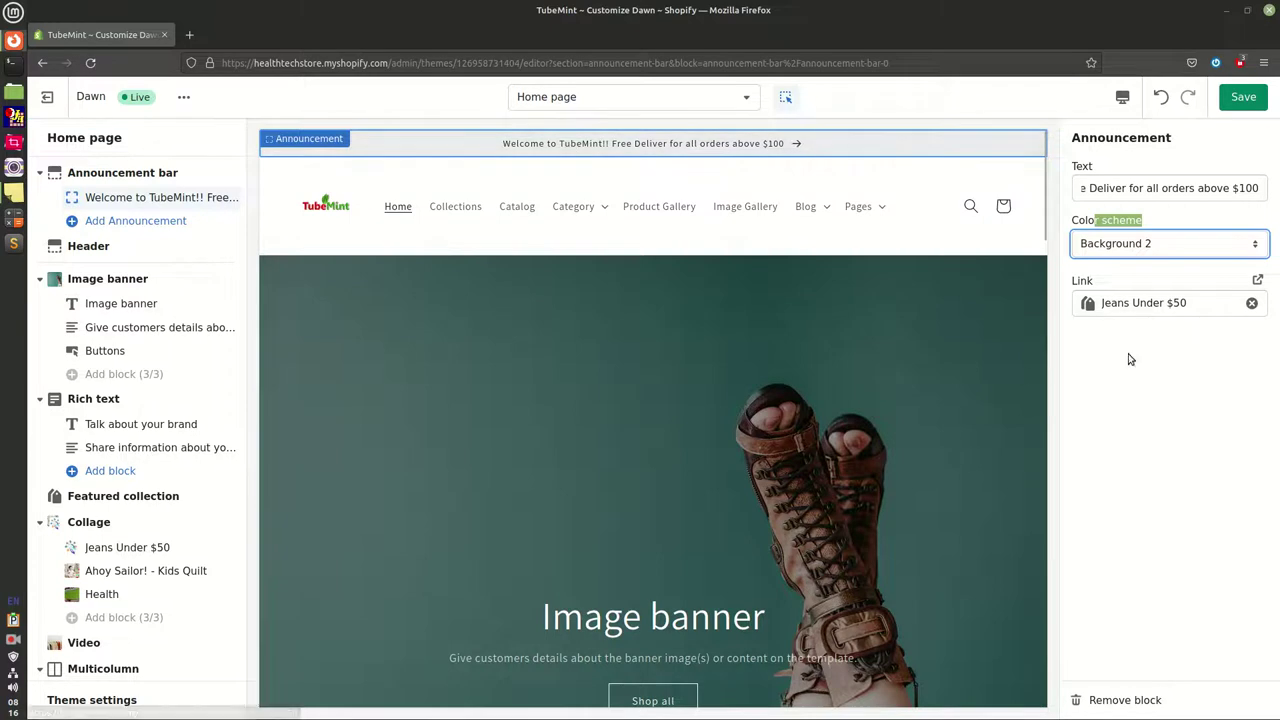
pyautogui.click(1150, 247)
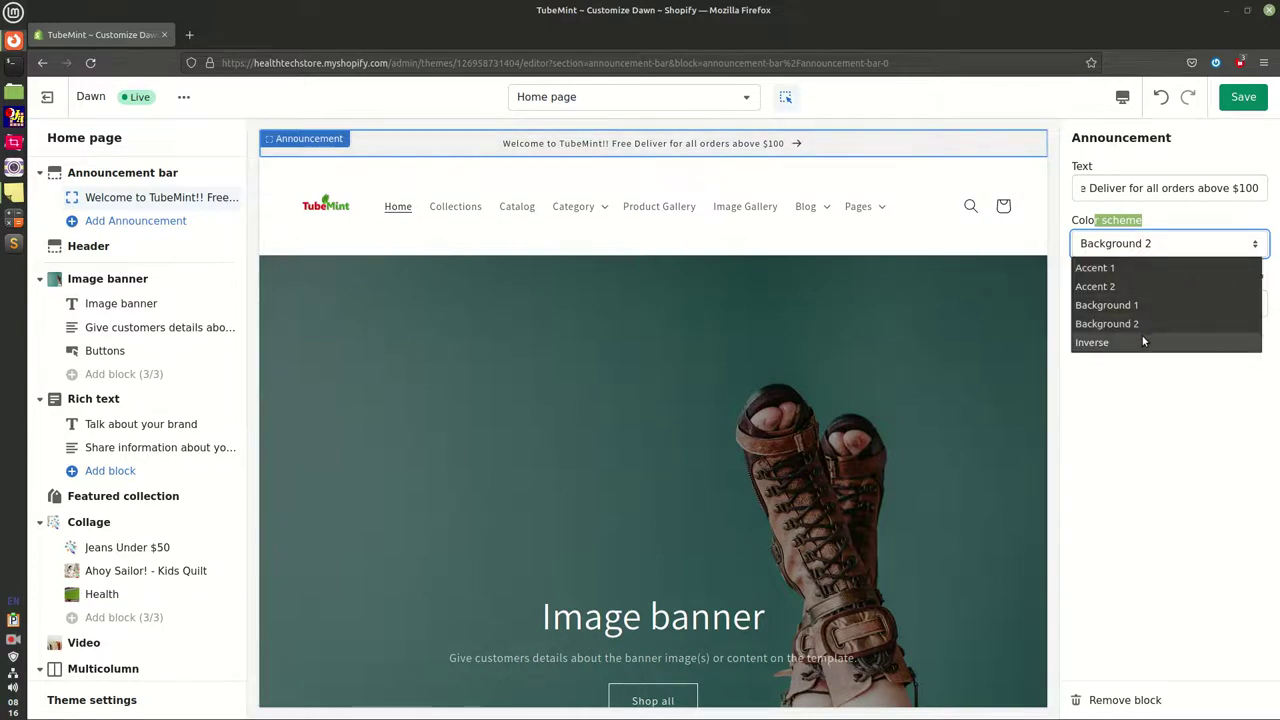
pyautogui.click(1144, 342)
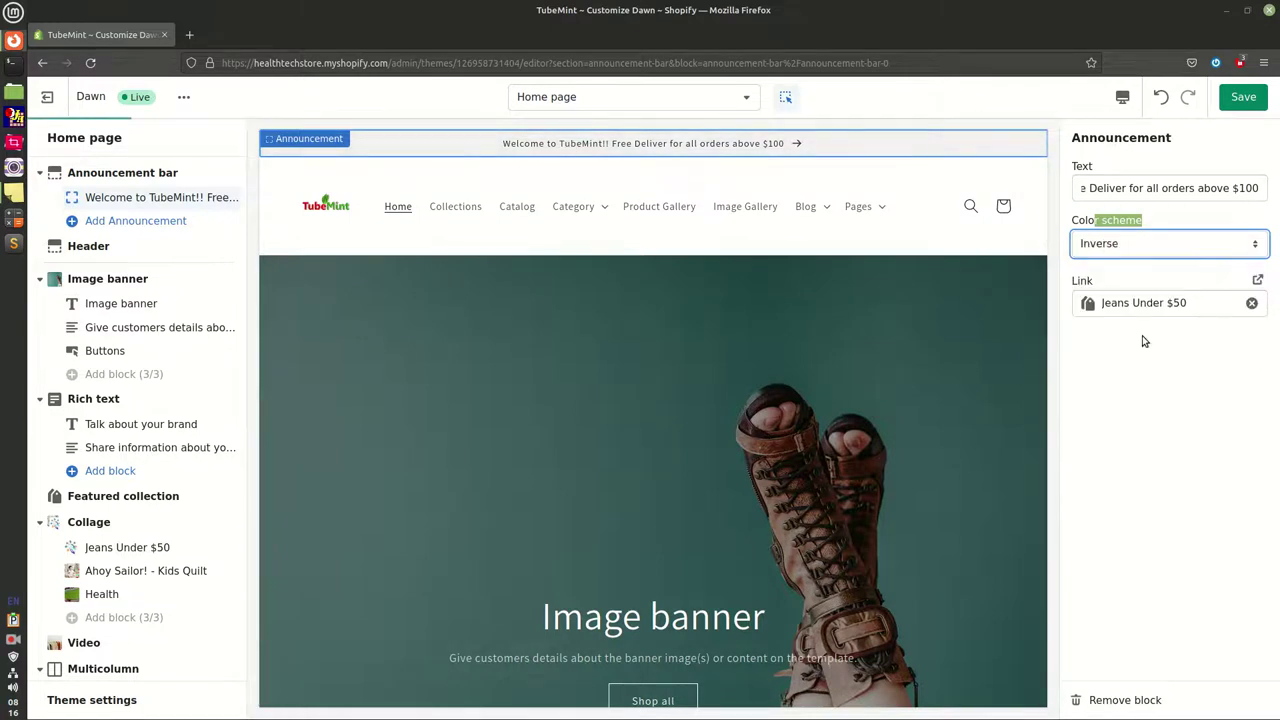
# Link the announcement to Collections > All collections and save the changes
pyautogui.click(1195, 309)
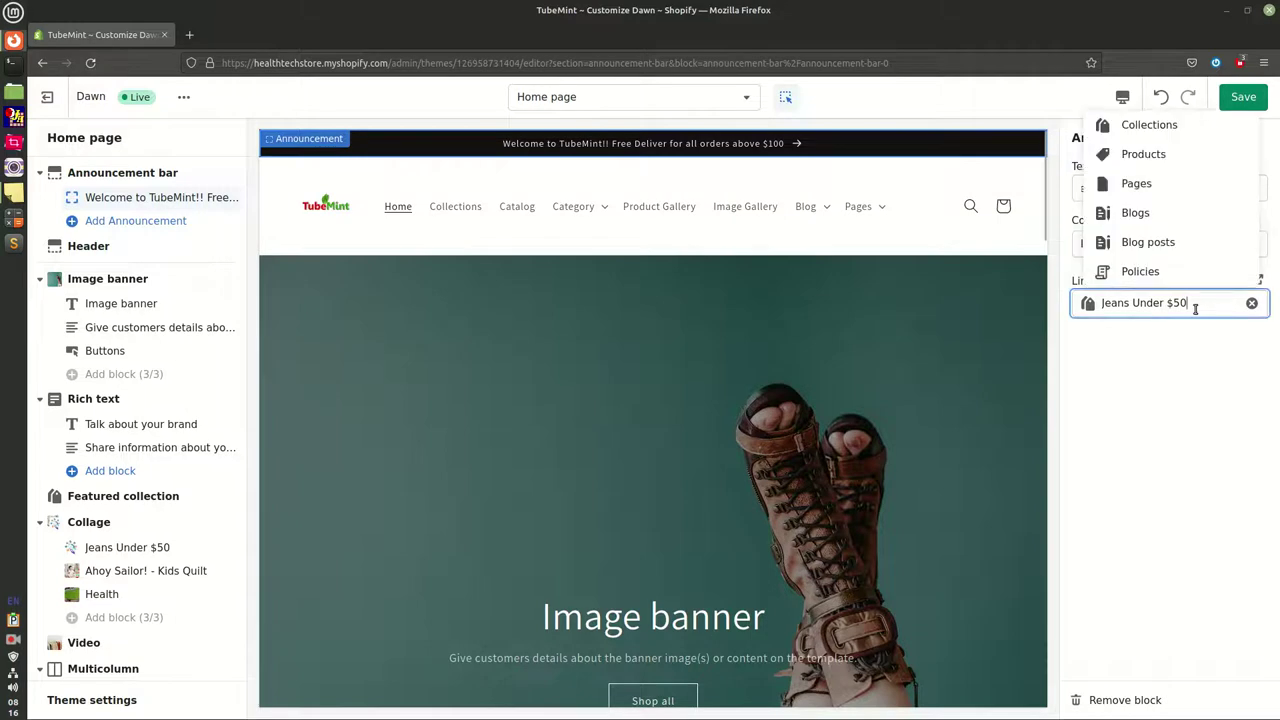
pyautogui.click(1145, 126)
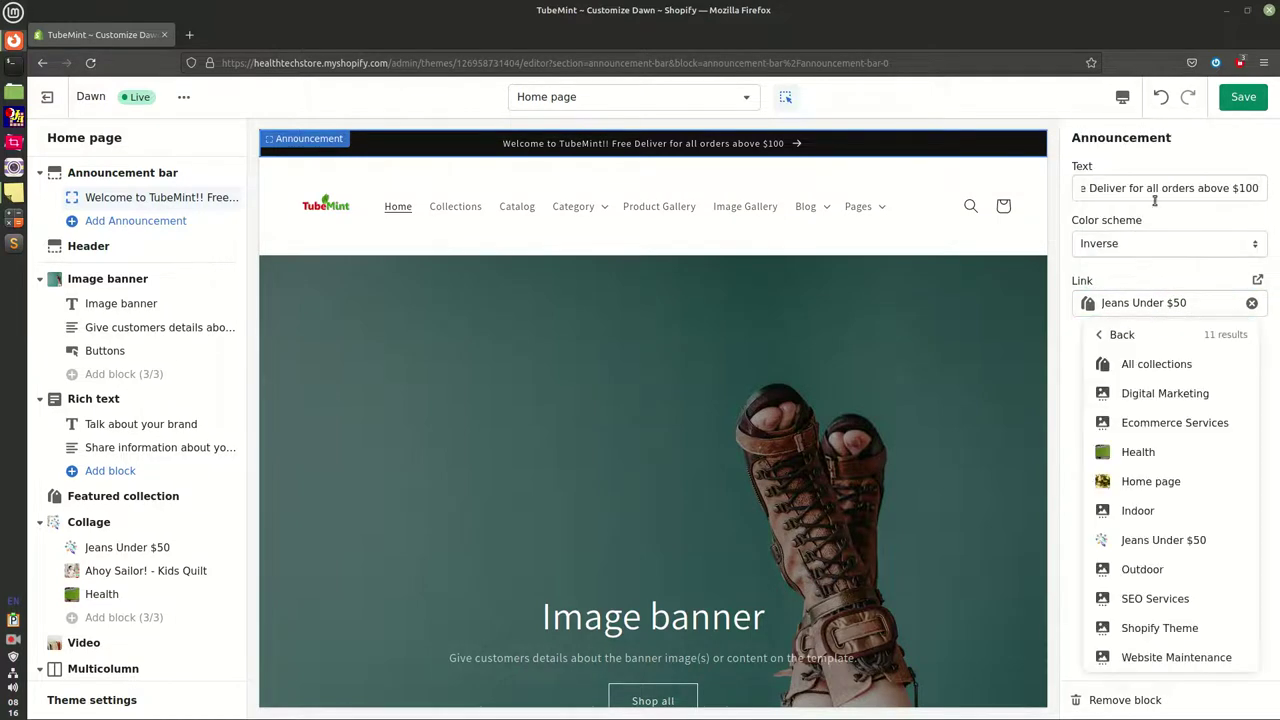
pyautogui.click(1150, 365)
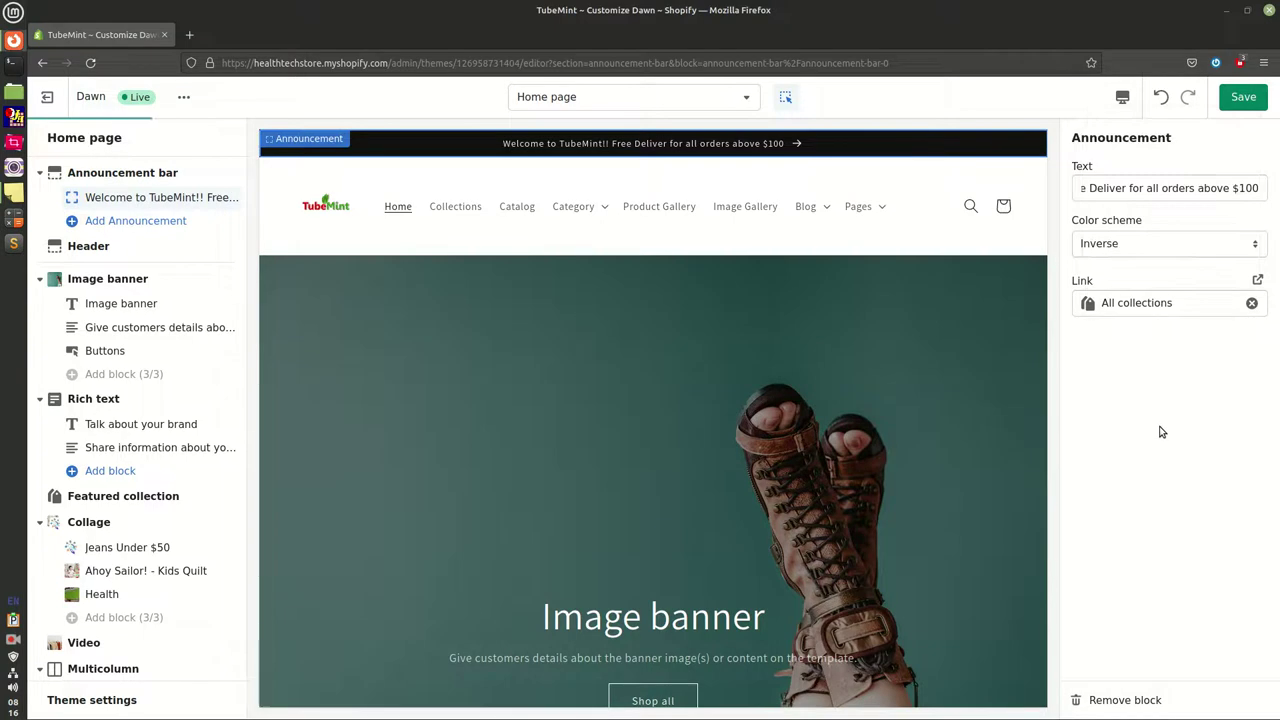
pyautogui.click(1242, 98)
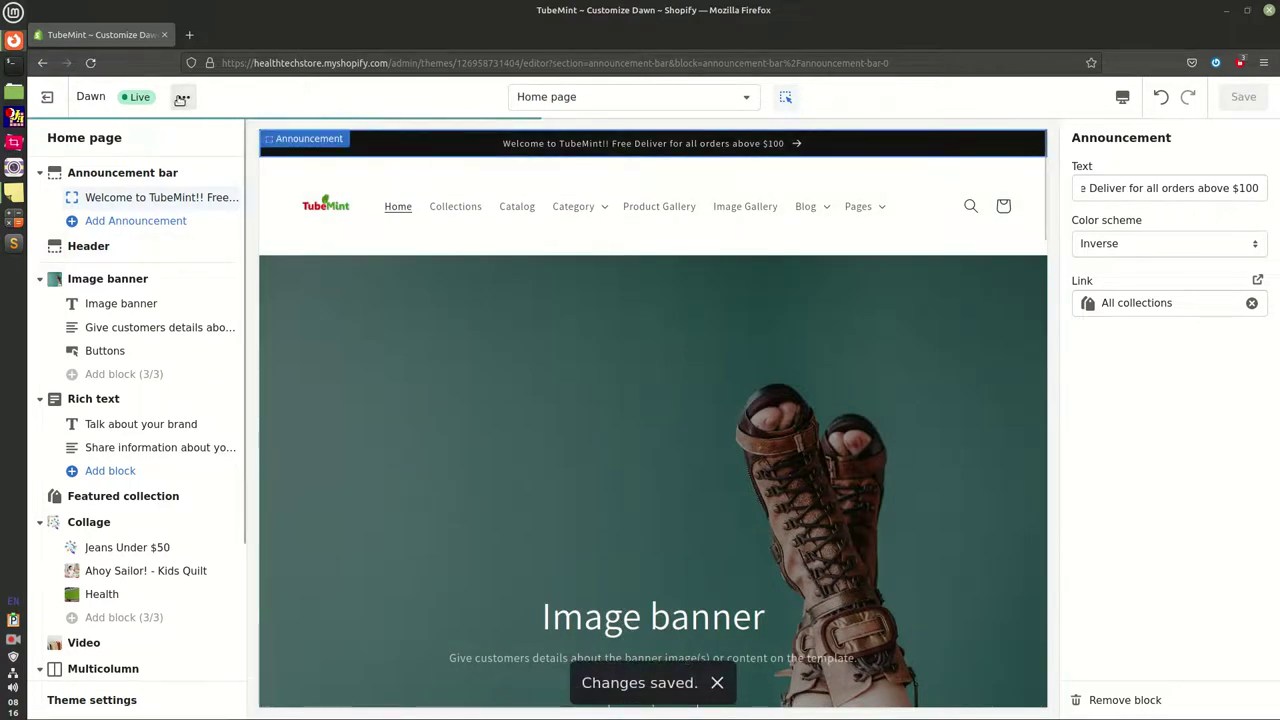
# Open the live theme in a new browser tab, check the storefront, then return to the editor
pyautogui.click(183, 97)
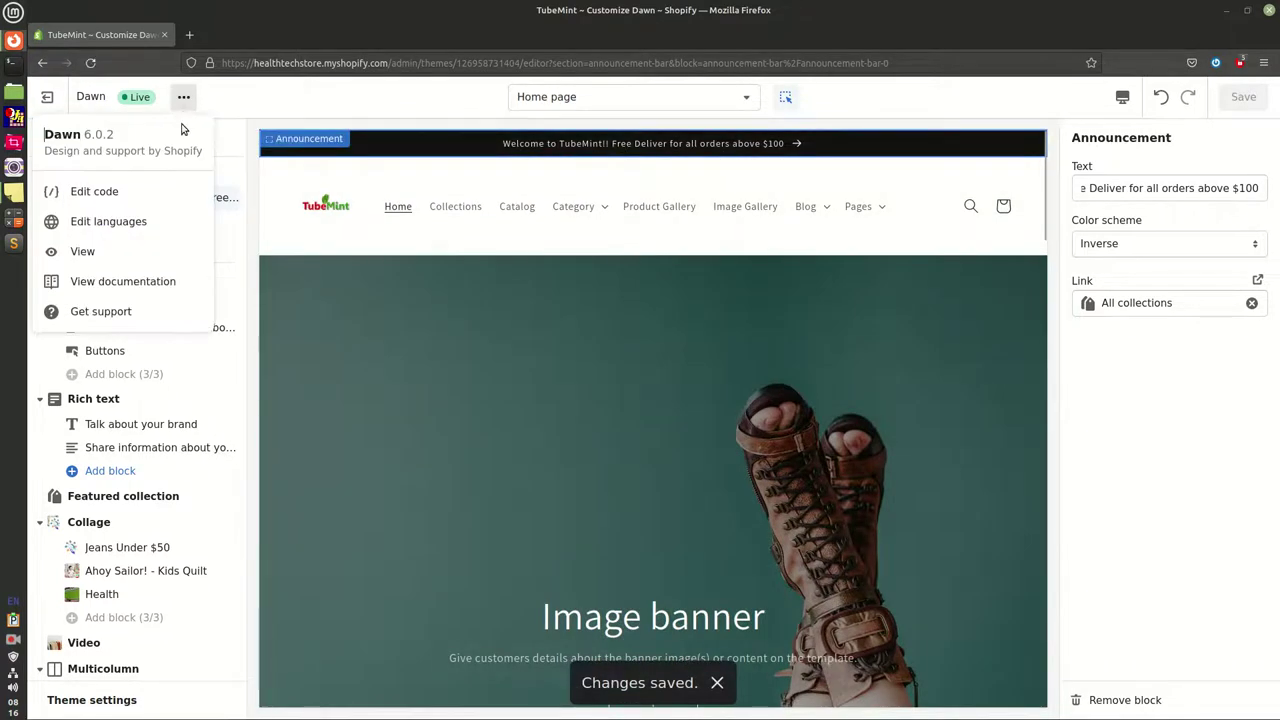
pyautogui.rightClick(104, 254)
pyautogui.click(151, 260)
pyautogui.click(249, 34)
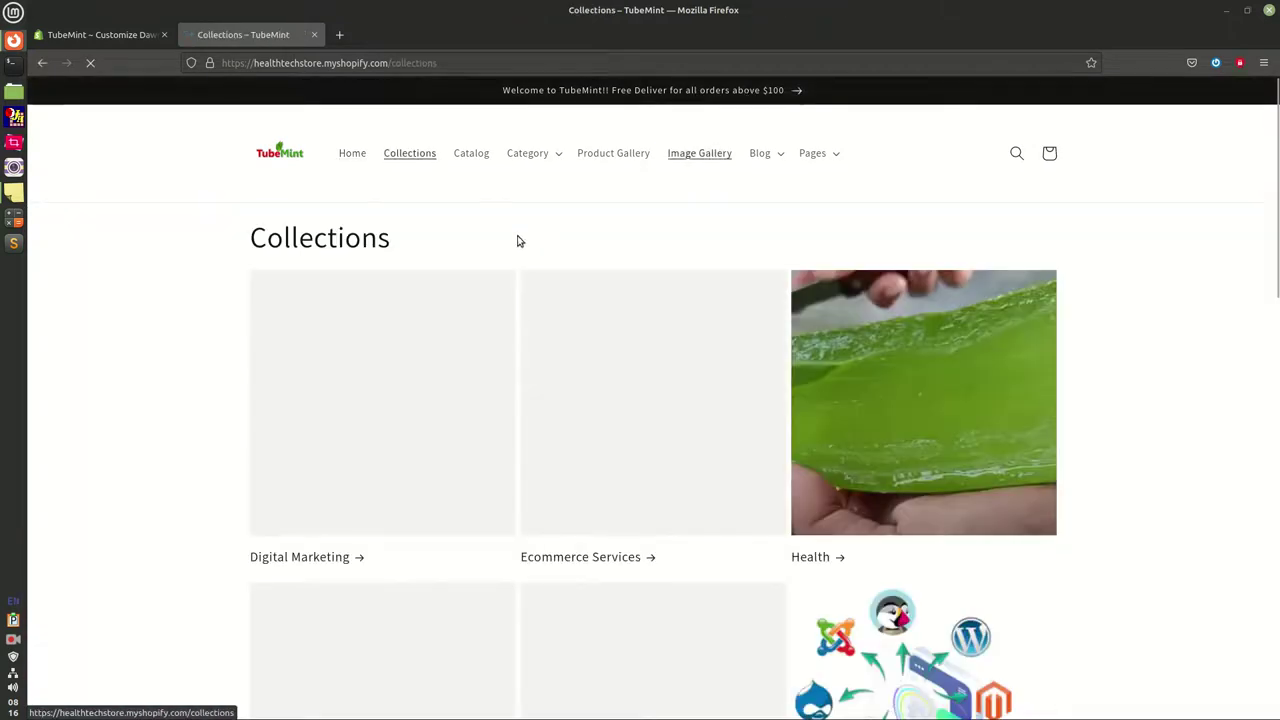
pyautogui.moveTo(347, 240); pyautogui.dragTo(469, 243)
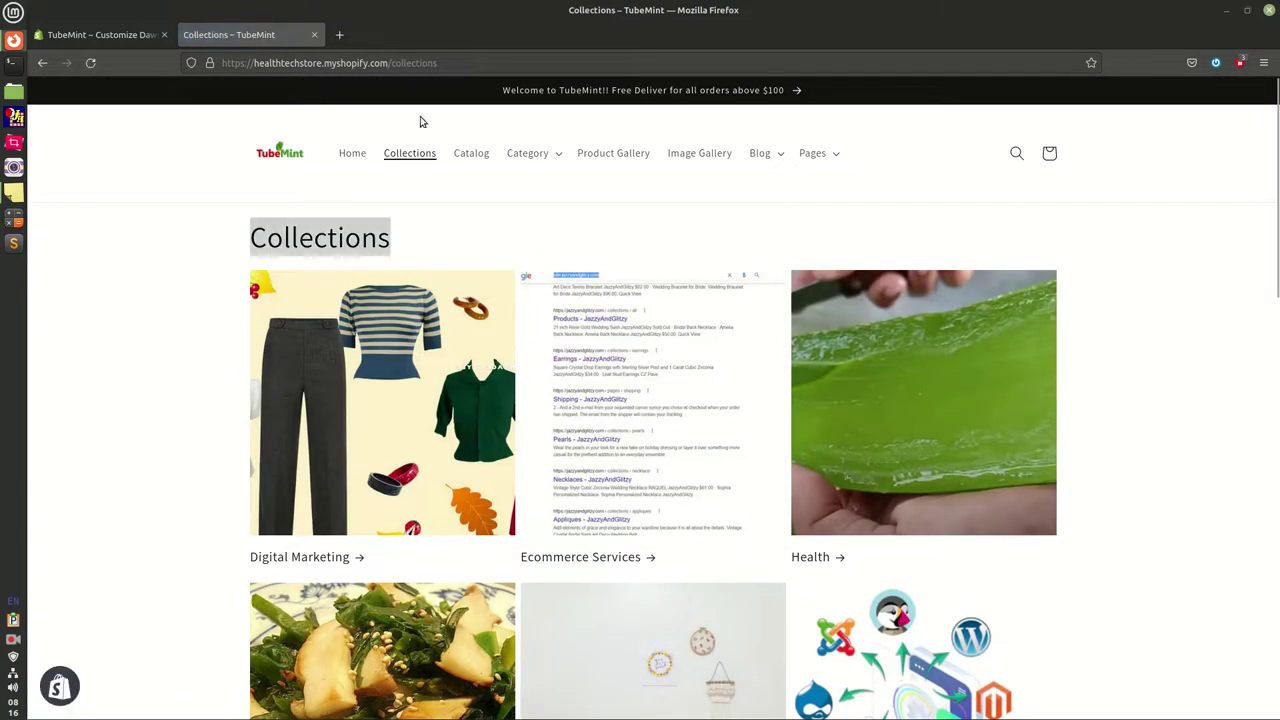
pyautogui.moveTo(392, 68); pyautogui.dragTo(493, 68)
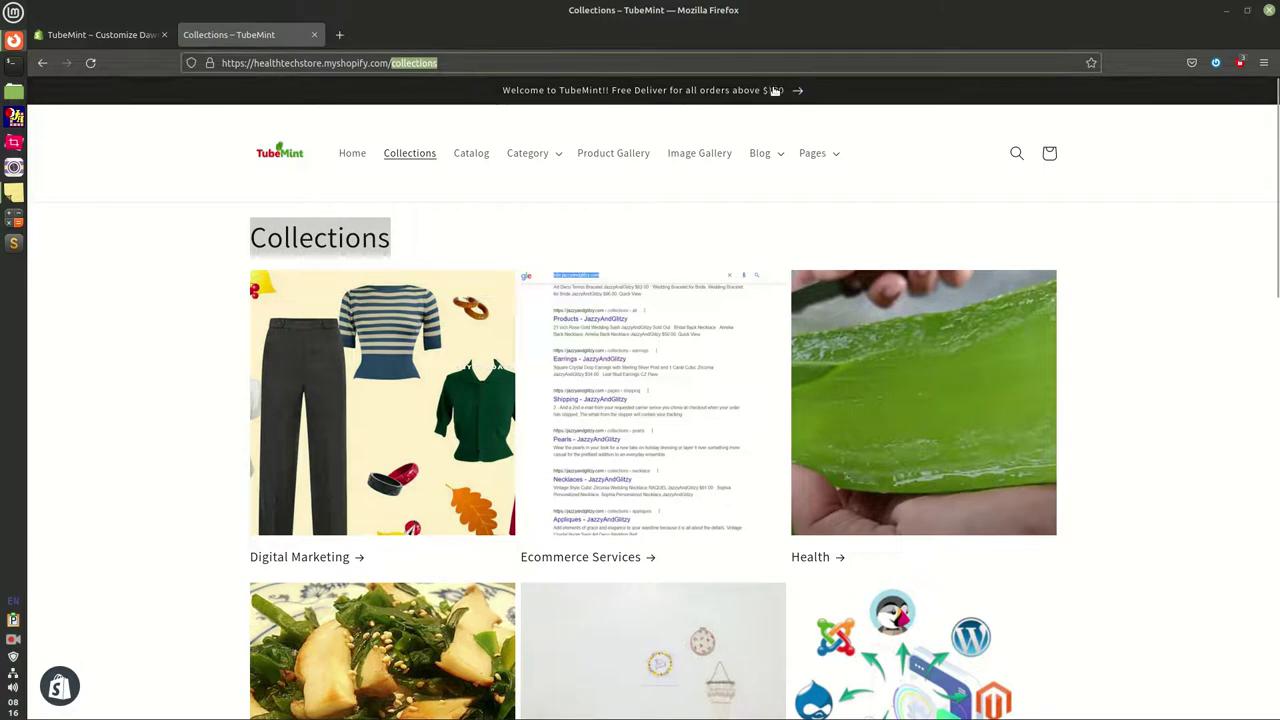
pyautogui.click(100, 34)
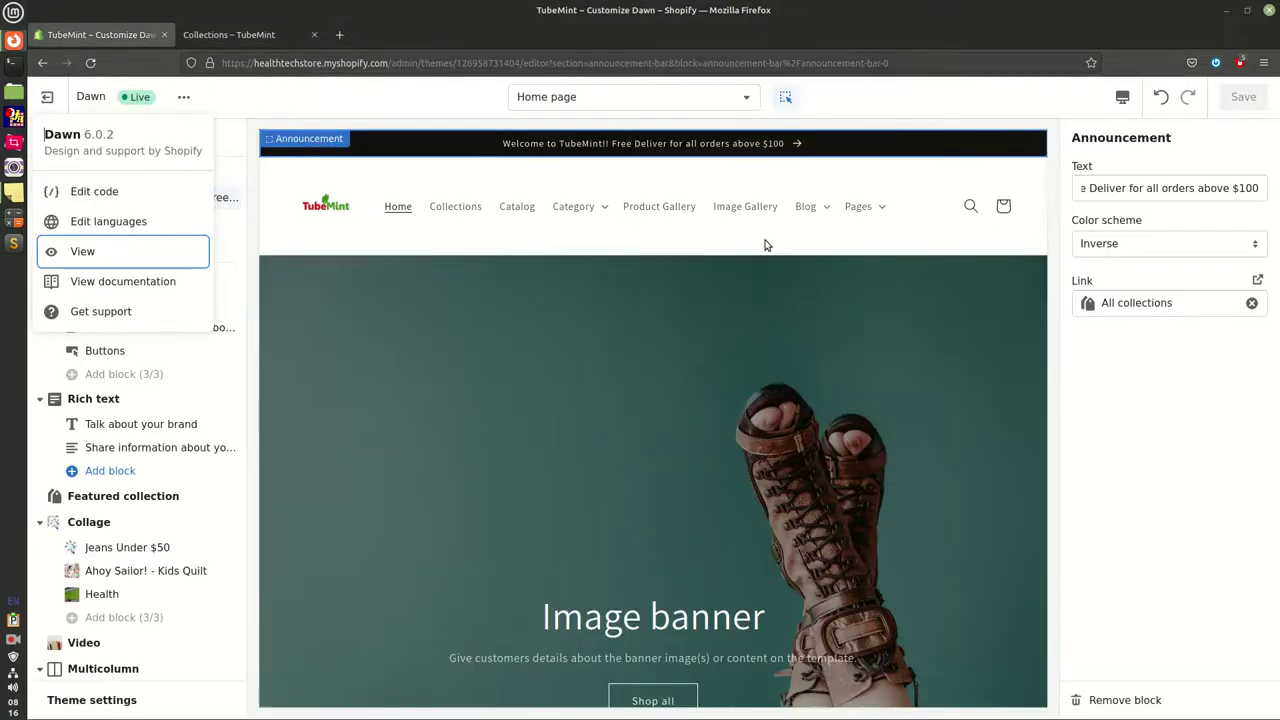
pyautogui.click(1115, 408)
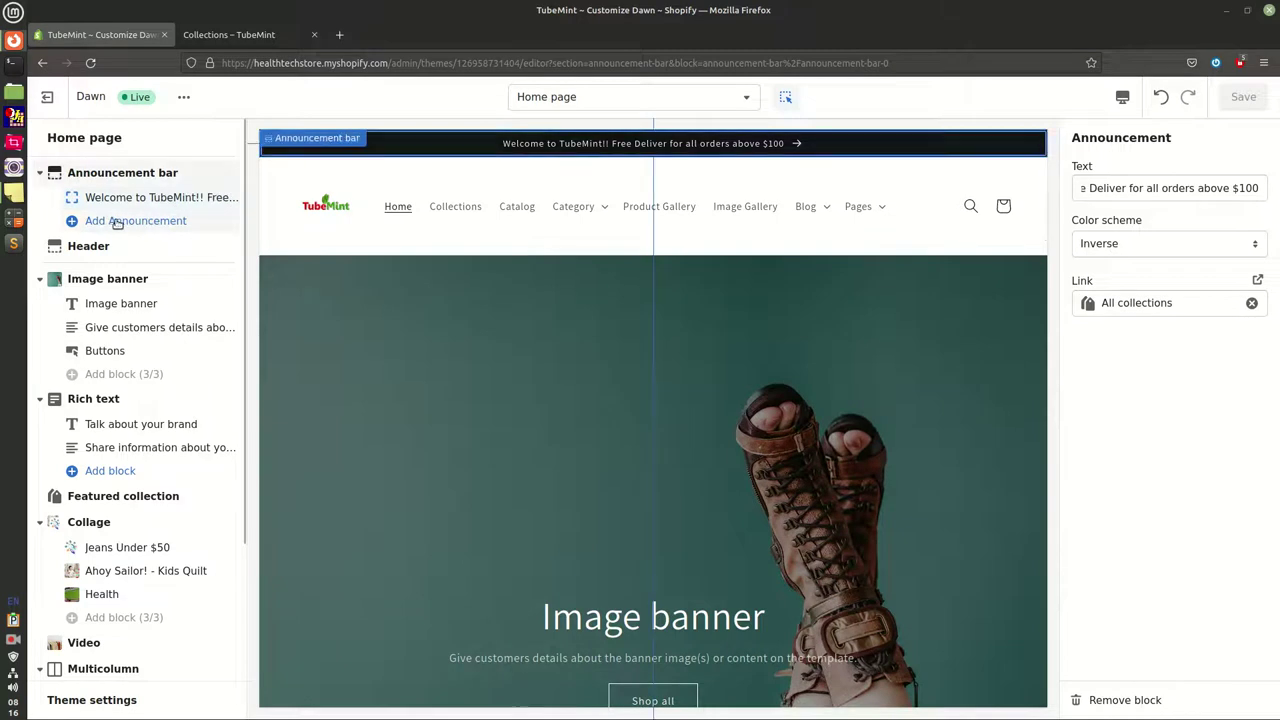
# Collapse the Announcement bar blocks and open the Header section's settings
pyautogui.click(41, 174)
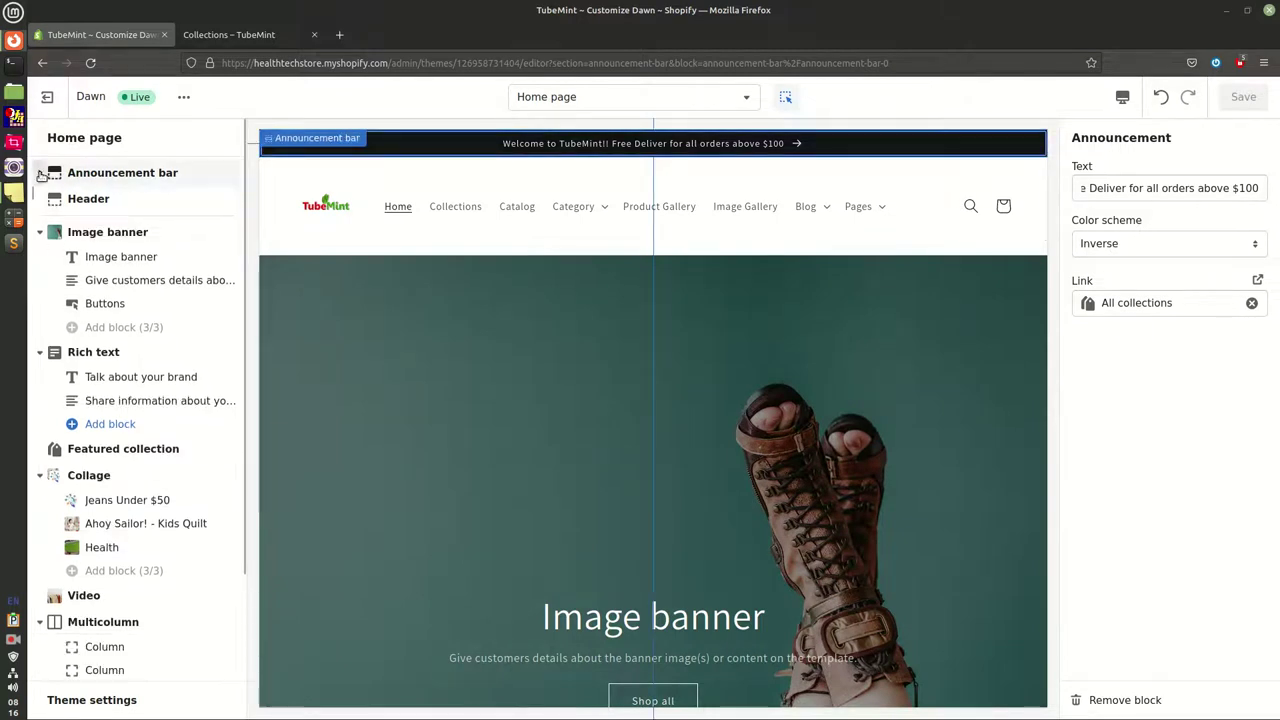
pyautogui.click(90, 198)
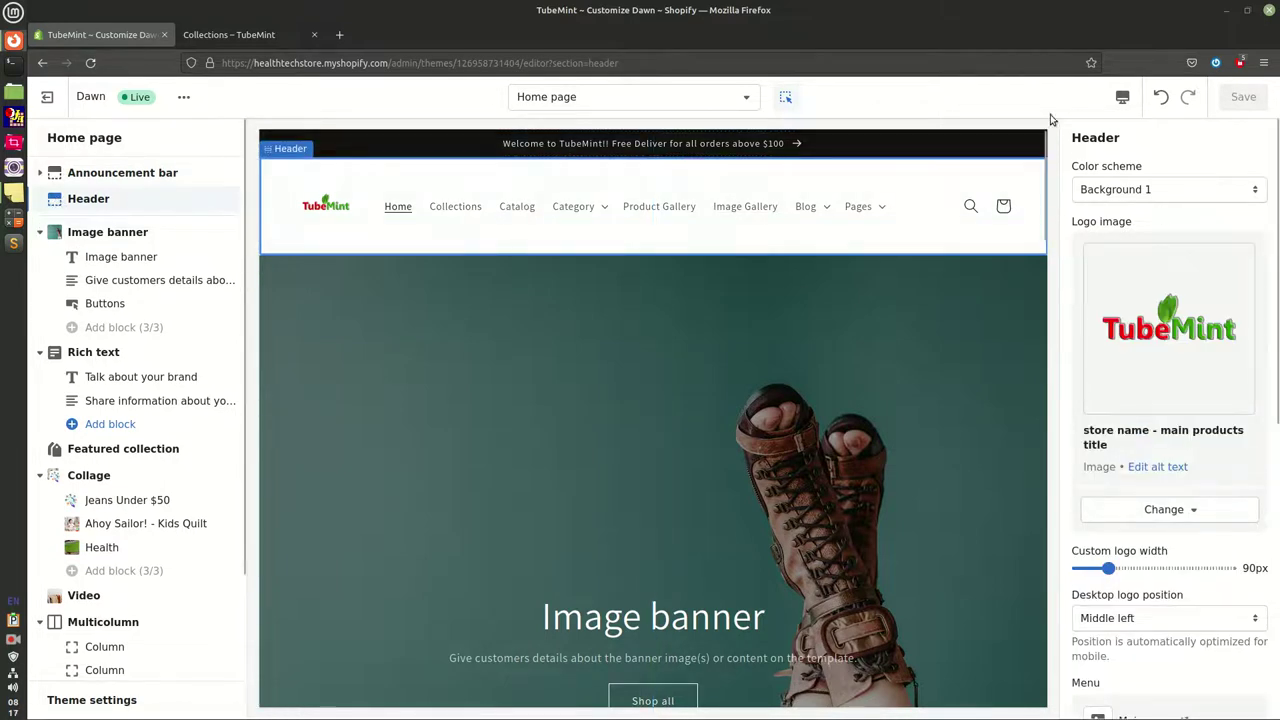
pyautogui.moveTo(1072, 138); pyautogui.dragTo(1148, 143)
pyautogui.moveTo(1078, 168); pyautogui.dragTo(1160, 171)
# Try Background 2, Accent 1 and Accent 2 as header colour schemes, ending on Background 2
pyautogui.click(1160, 170)
pyautogui.click(1160, 190)
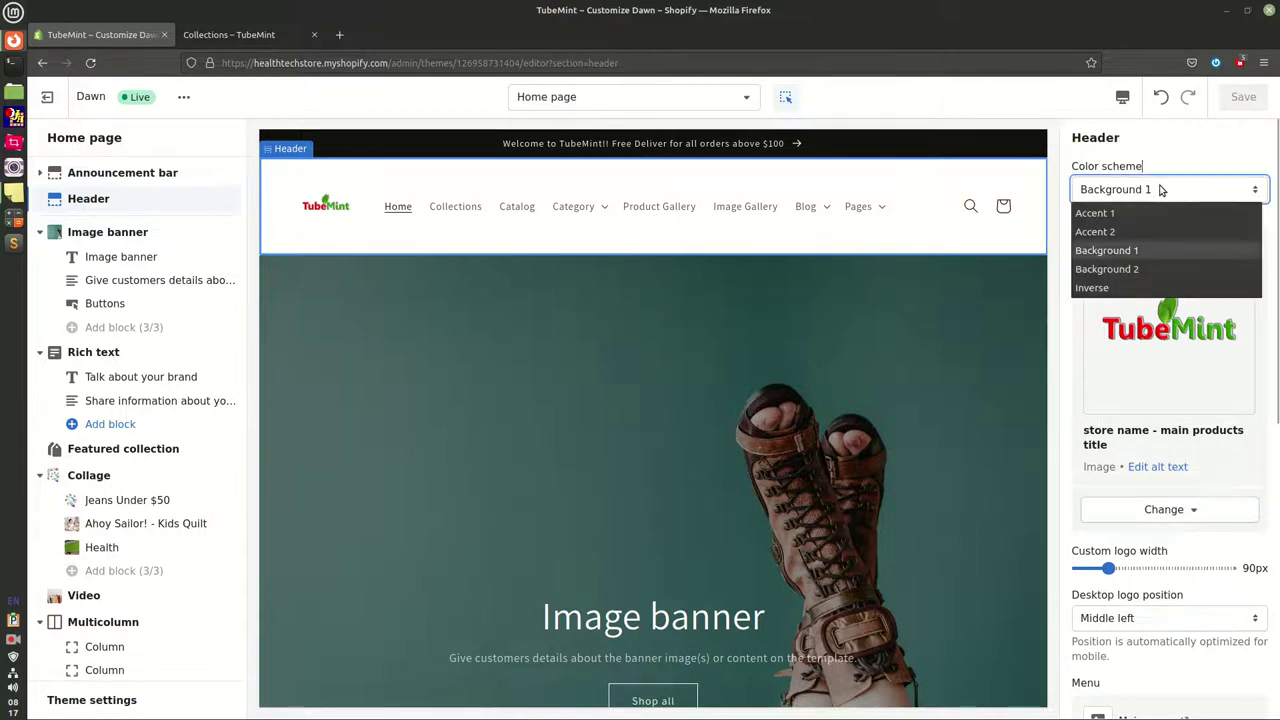
pyautogui.click(1135, 266)
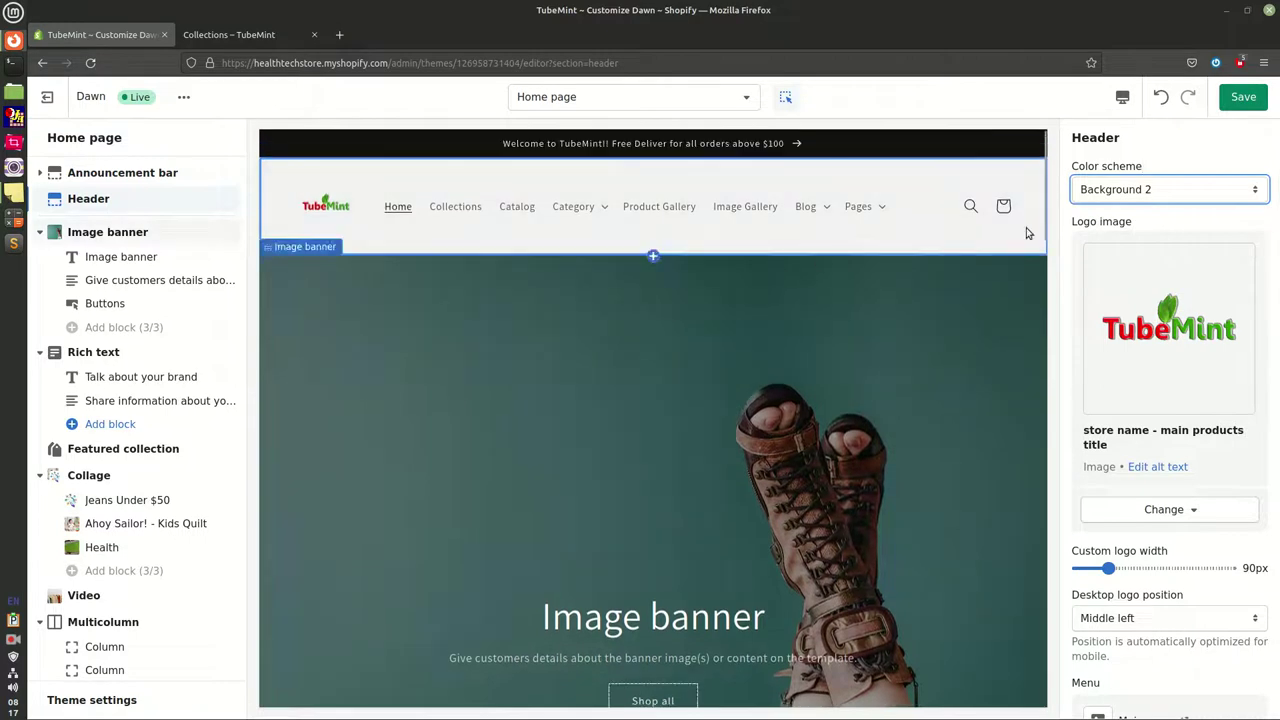
pyautogui.click(1165, 190)
pyautogui.click(1131, 214)
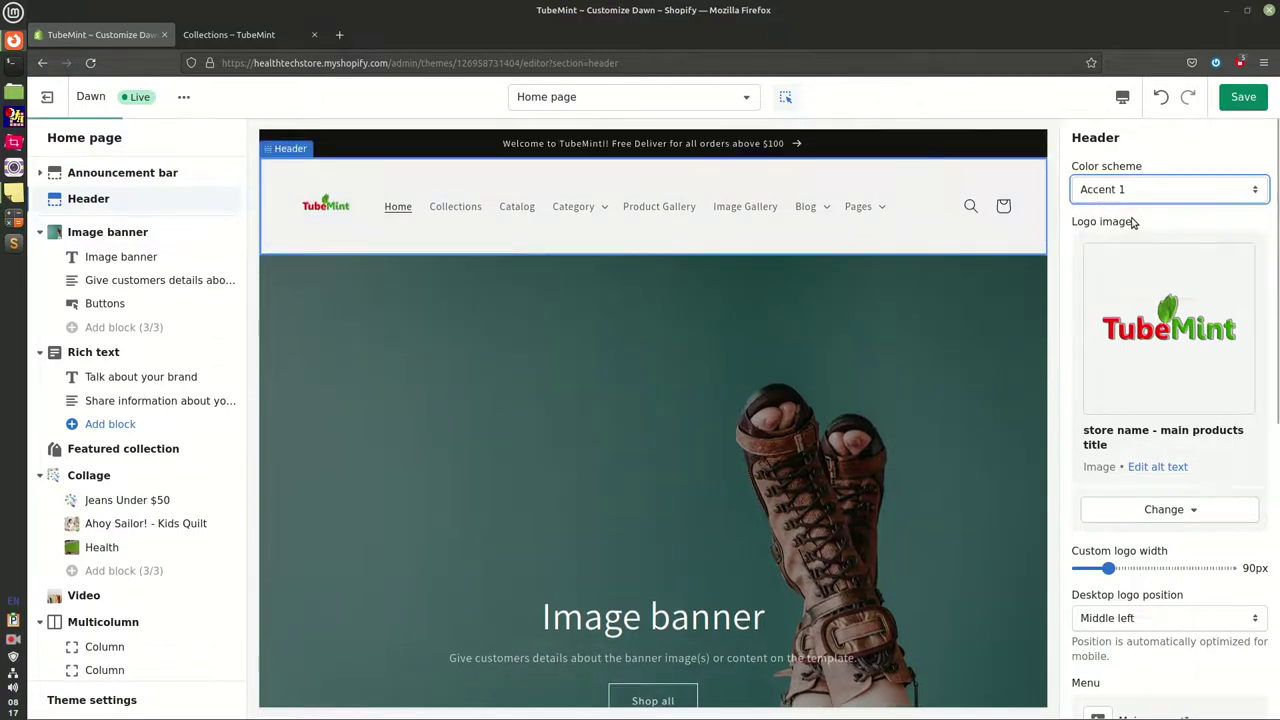
pyautogui.click(1127, 189)
pyautogui.click(1125, 228)
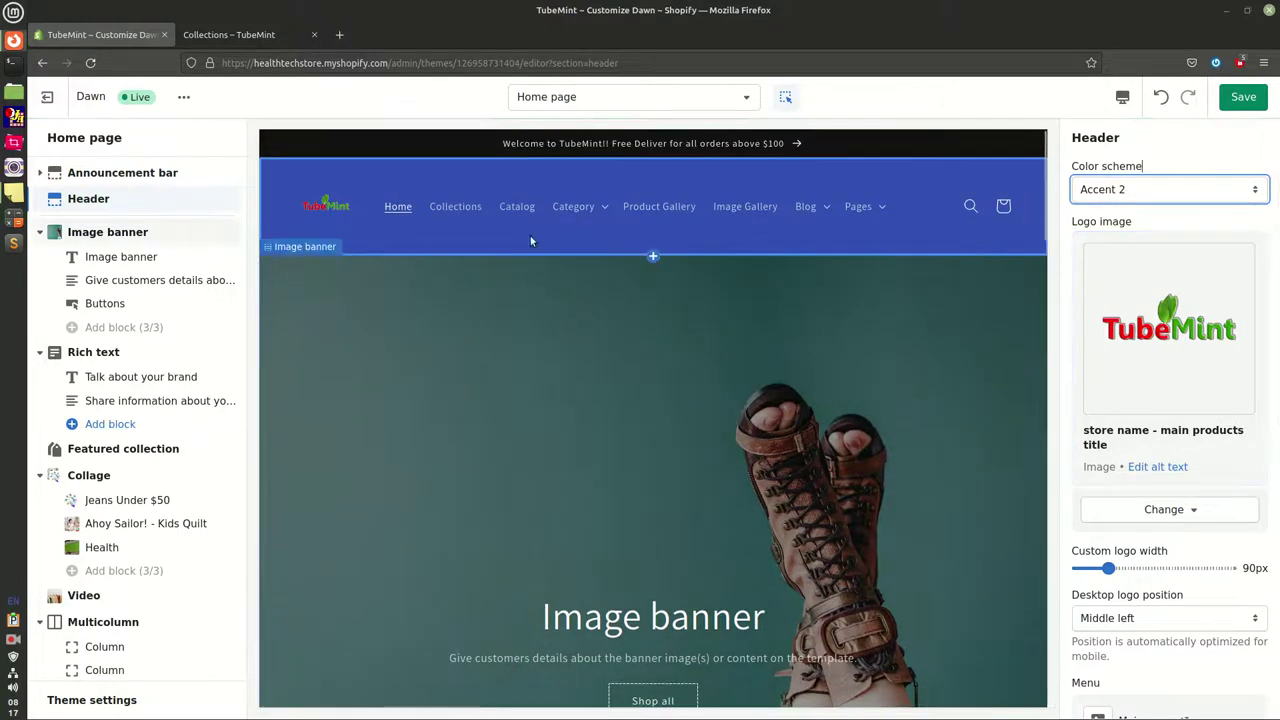
pyautogui.click(1138, 192)
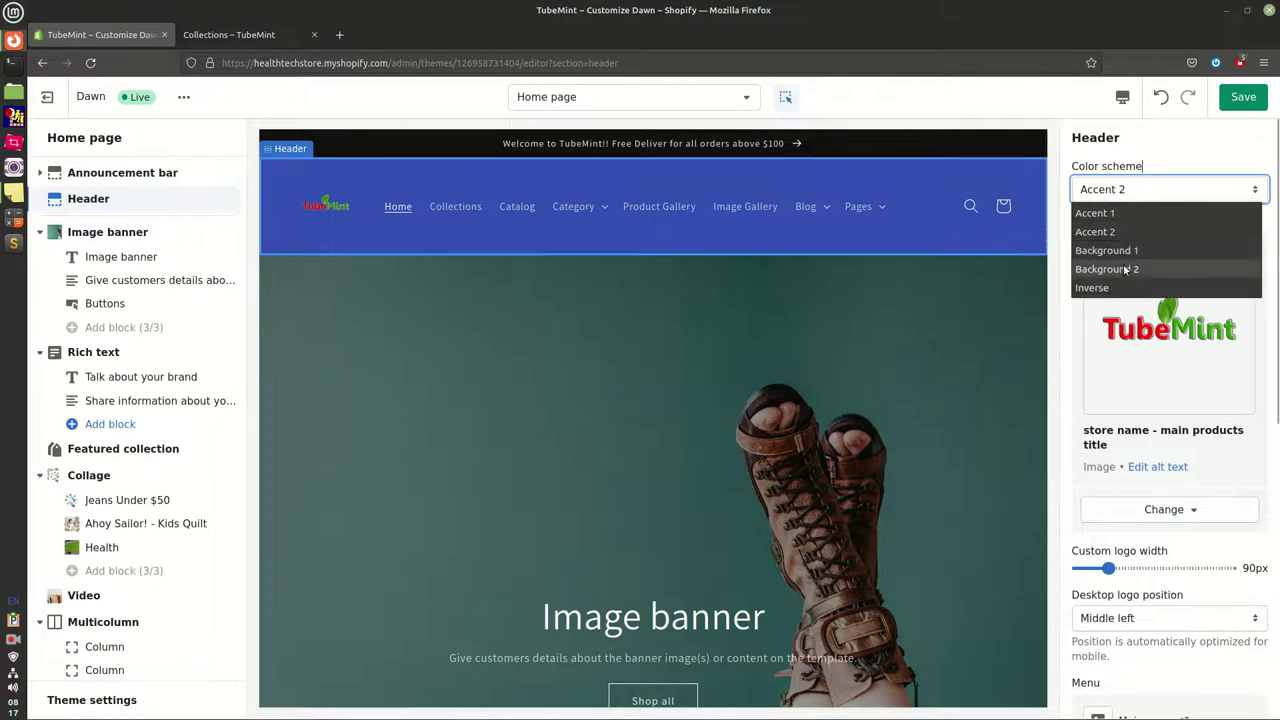
pyautogui.click(1125, 267)
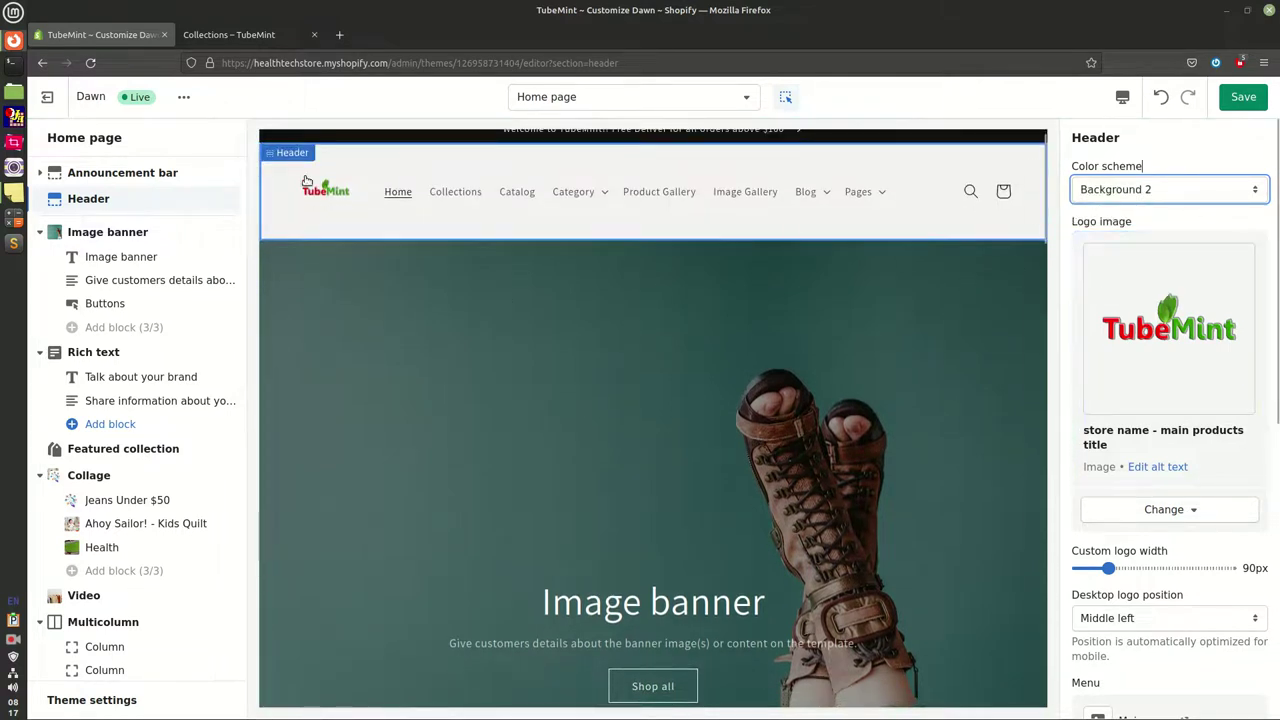
pyautogui.moveTo(1074, 229); pyautogui.dragTo(1108, 230)
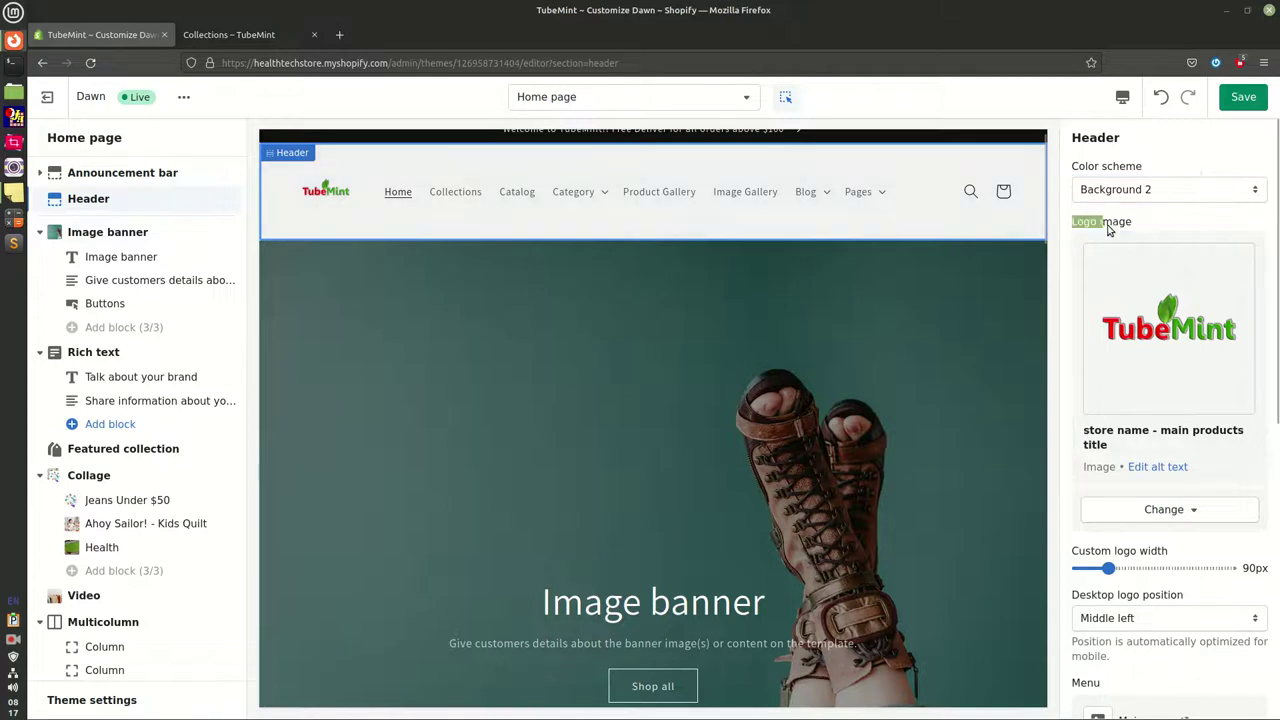
# Replace the logo's placeholder alt text with 'TubeMint Online Store' and save it
pyautogui.click(1160, 468)
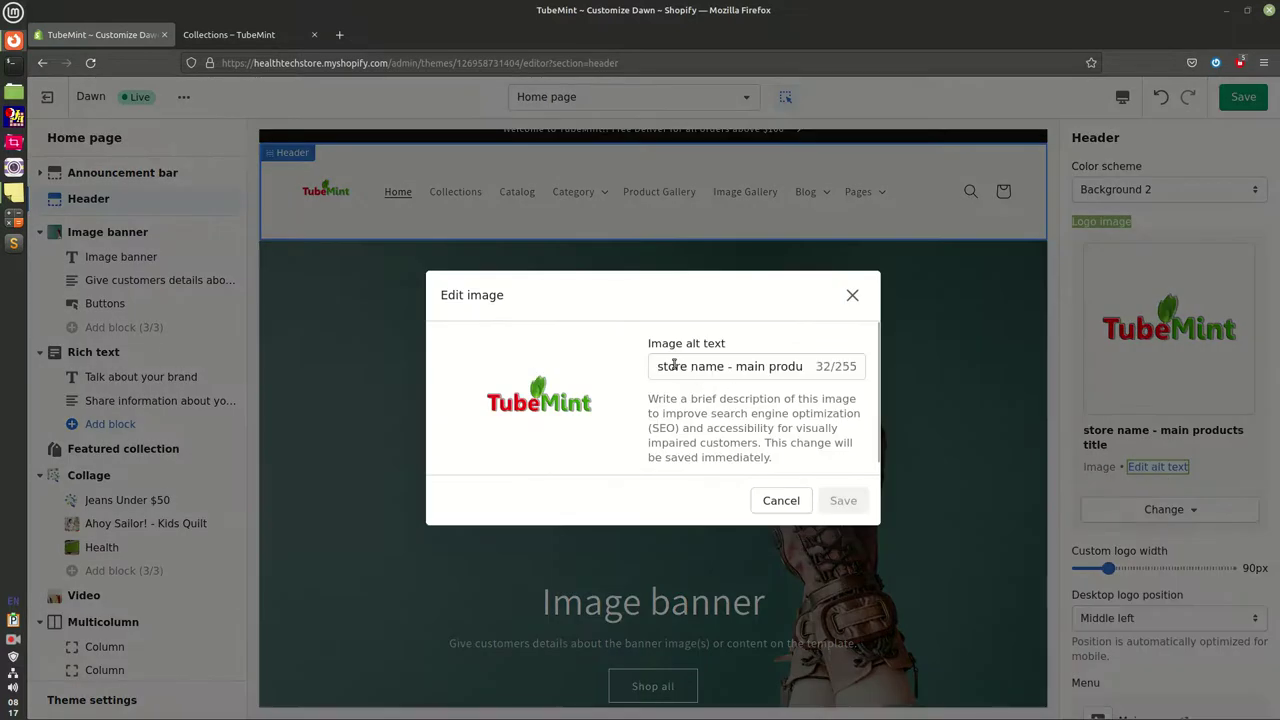
pyautogui.moveTo(658, 370); pyautogui.dragTo(904, 367)
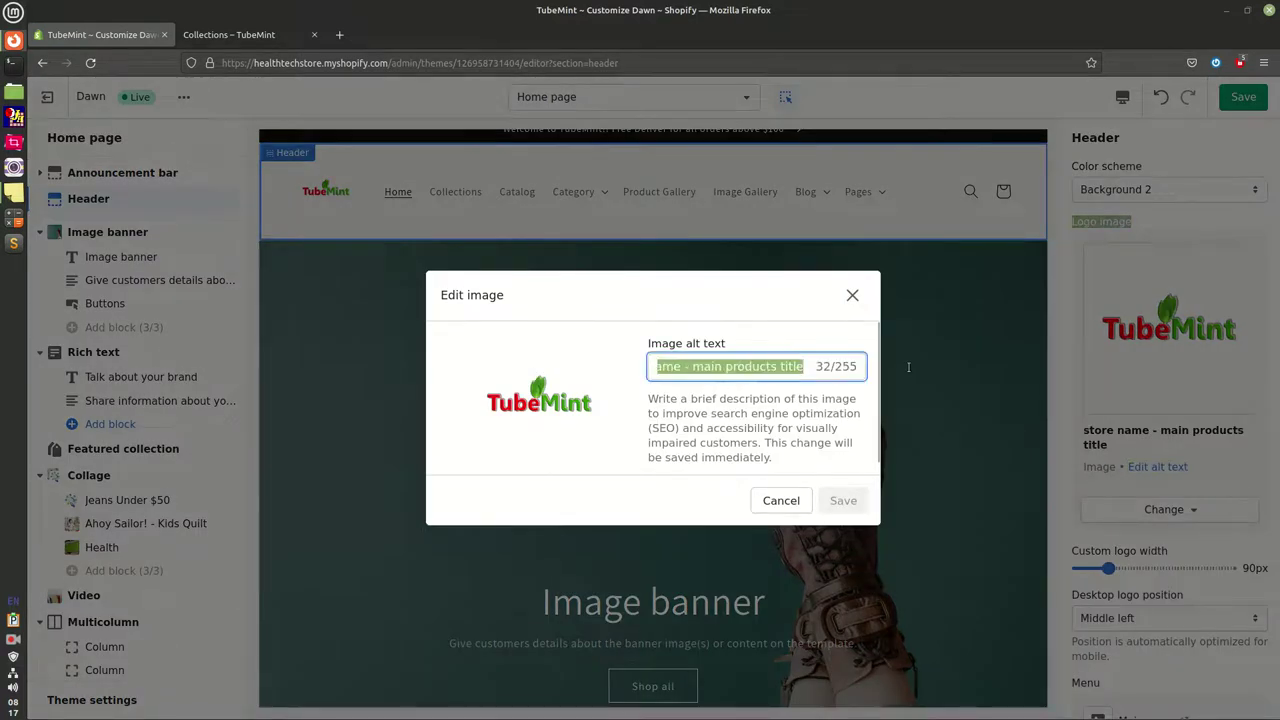
pyautogui.press('BackSpace')
pyautogui.write('Tub')
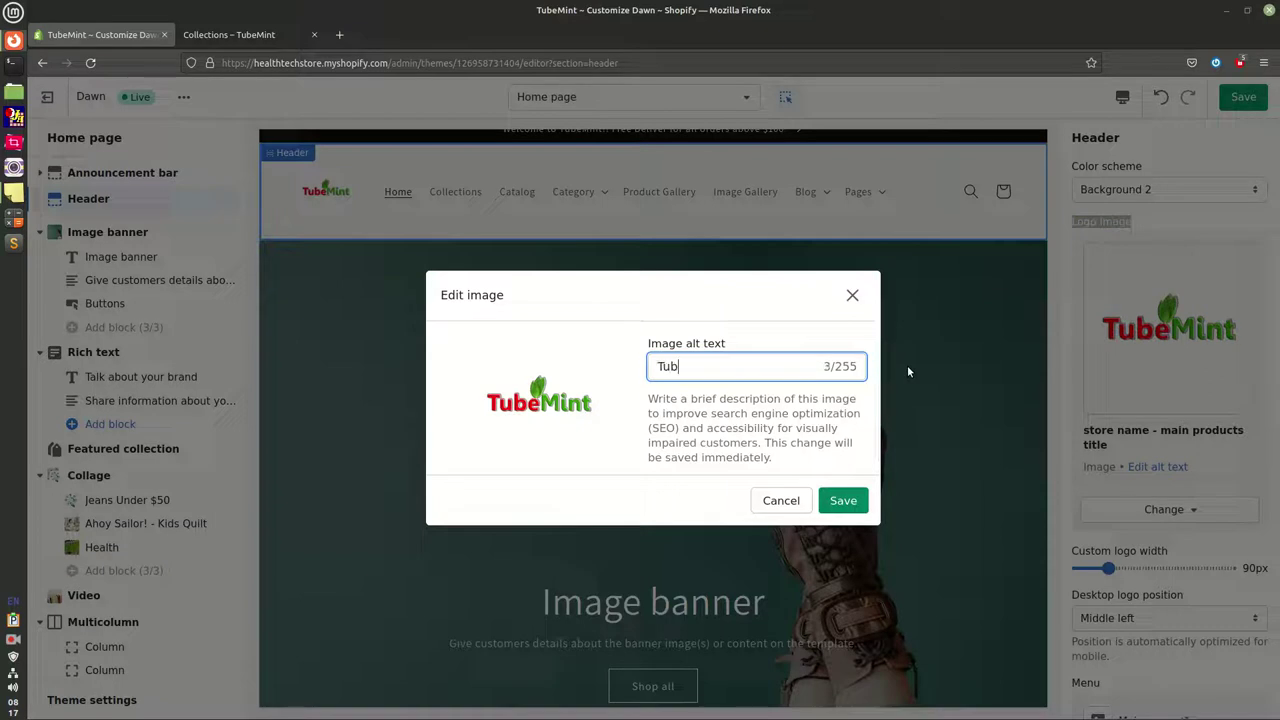
pyautogui.write('eMint Online S')
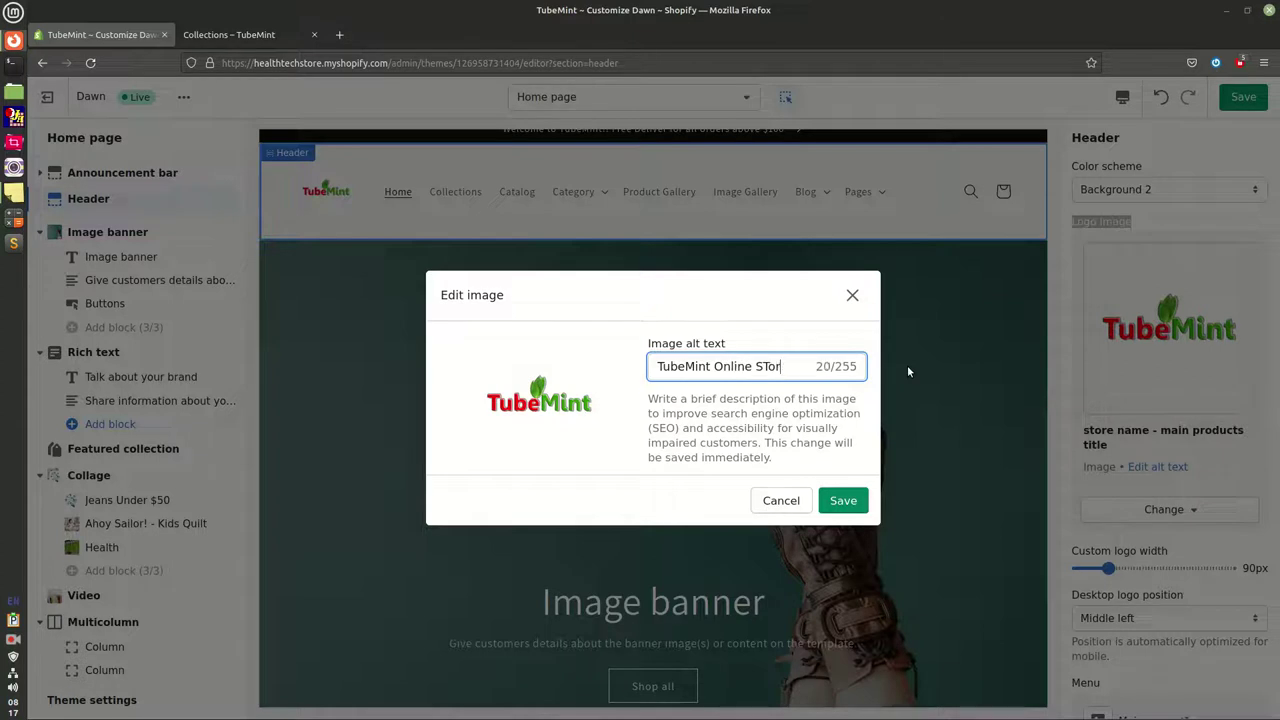
pyautogui.write('tore')
pyautogui.click(849, 502)
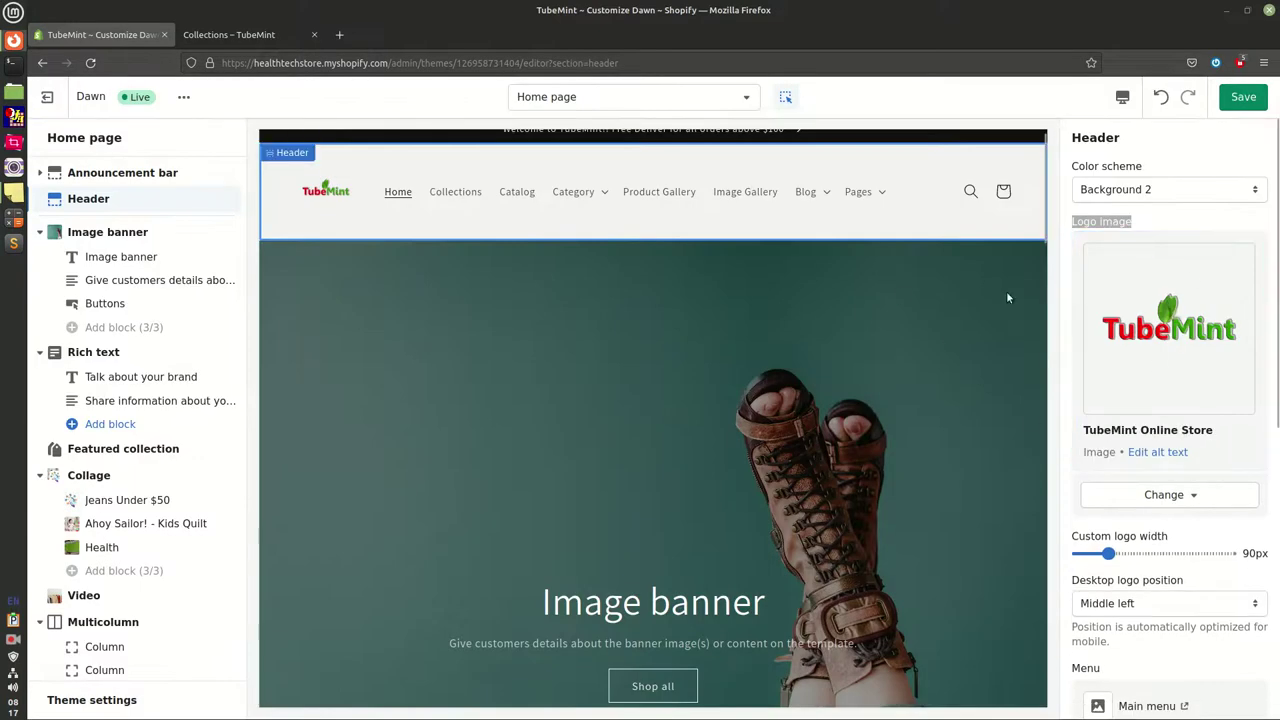
pyautogui.click(1146, 495)
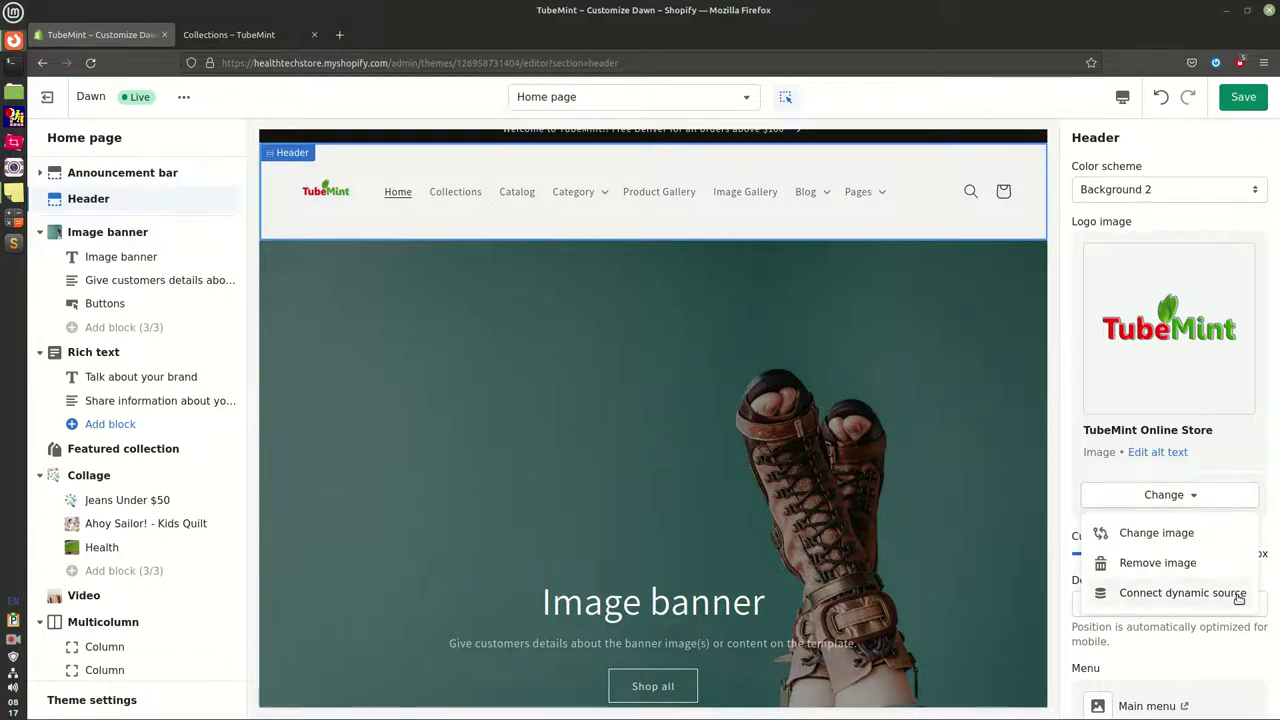
pyautogui.click(1158, 535)
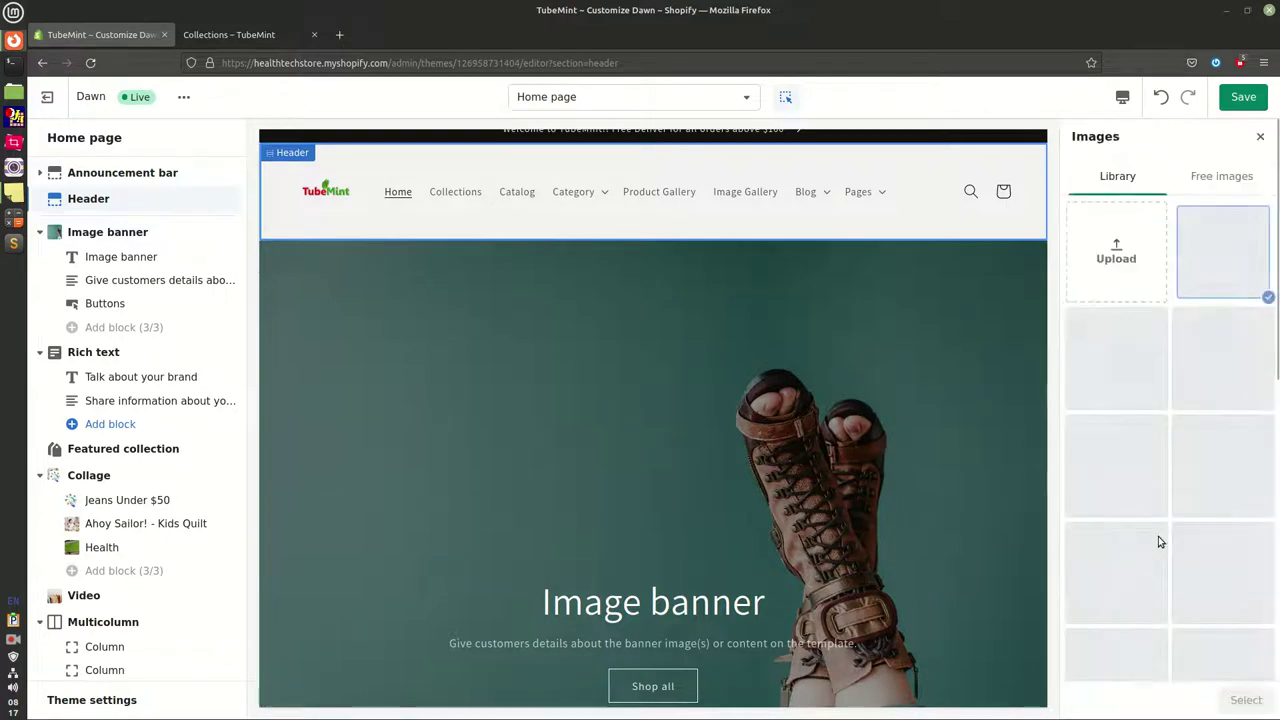
pyautogui.scroll(-5, 1165, 510)
pyautogui.scroll(2, 1175, 478)
pyautogui.click(1200, 472)
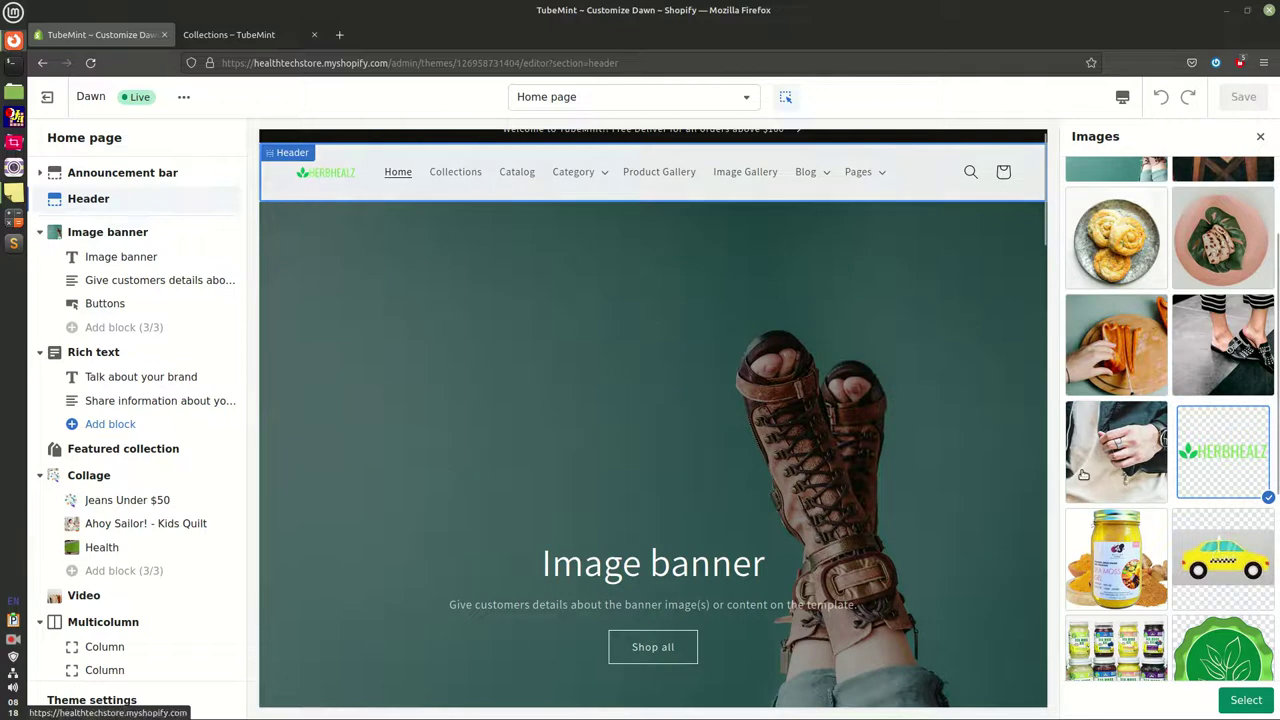
pyautogui.scroll(3, 1130, 440)
pyautogui.click(1206, 253)
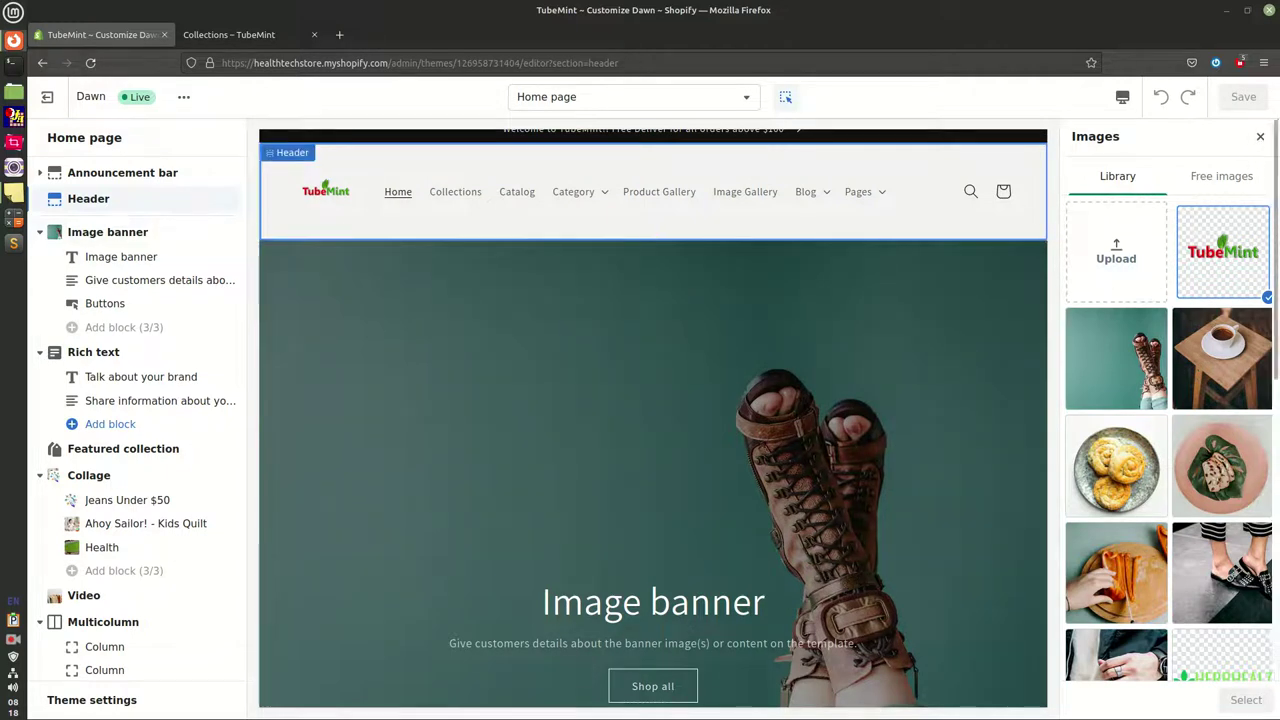
pyautogui.click(1260, 140)
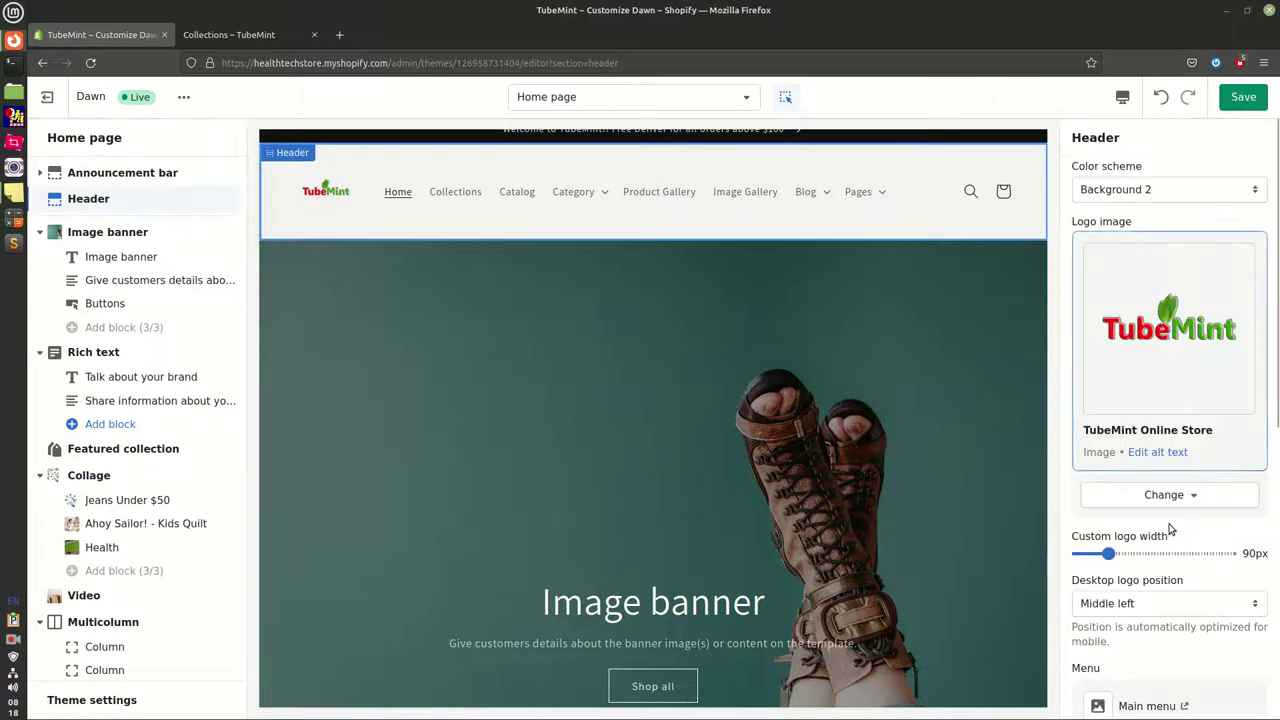
# Try Top left and Top center for the desktop logo position, then settle on Middle left
pyautogui.scroll(-1, 1170, 524)
pyautogui.scroll(-3, 1170, 524)
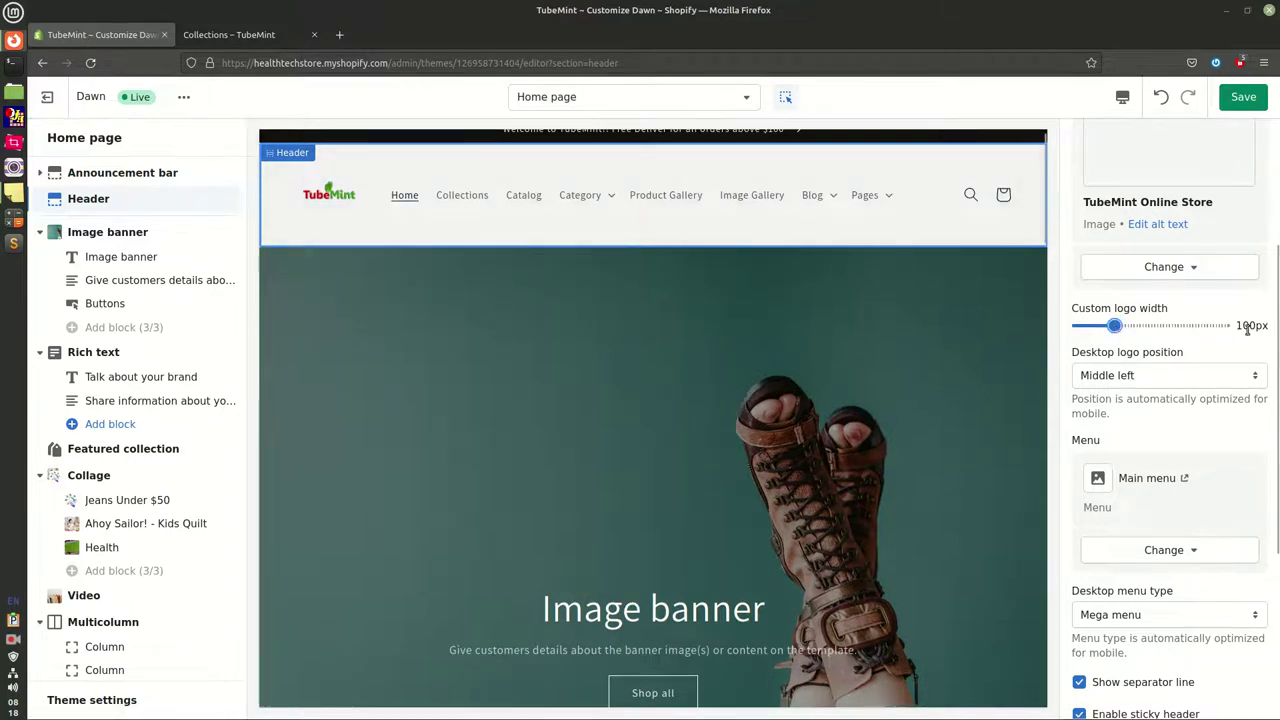
pyautogui.click(1173, 374)
pyautogui.click(1100, 414)
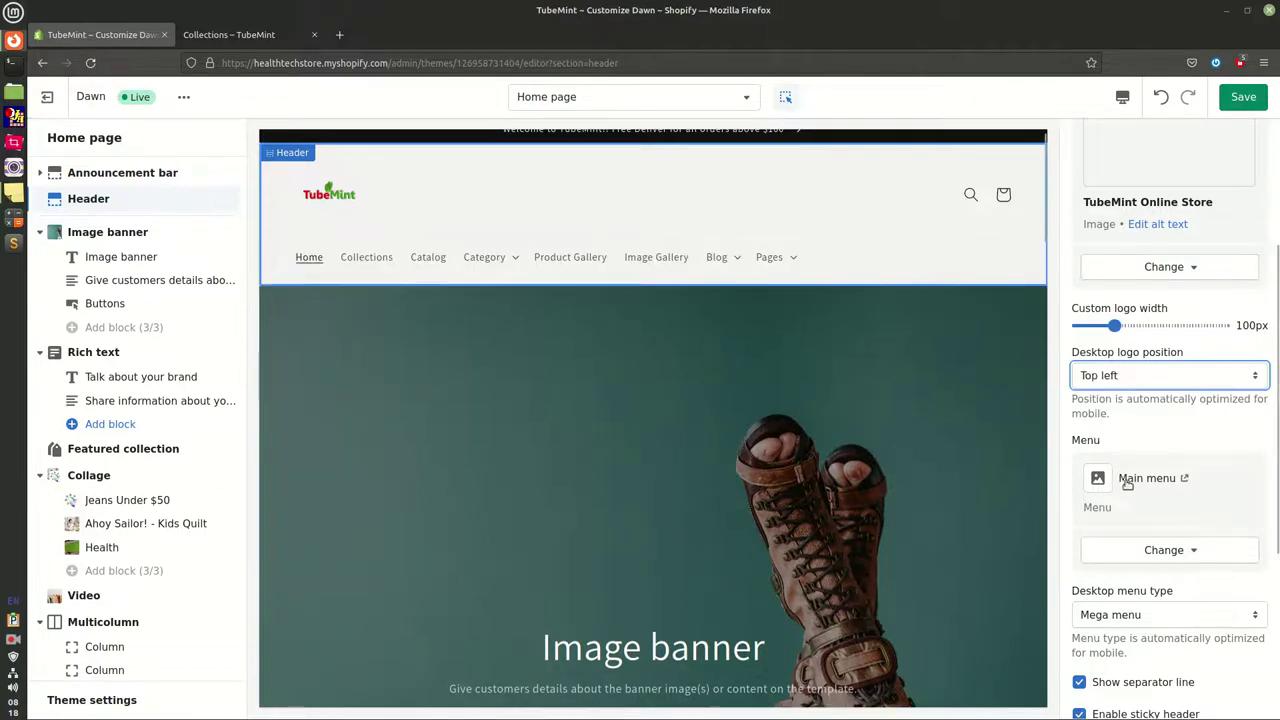
pyautogui.click(1137, 377)
pyautogui.click(1110, 431)
pyautogui.click(1146, 377)
pyautogui.click(1118, 398)
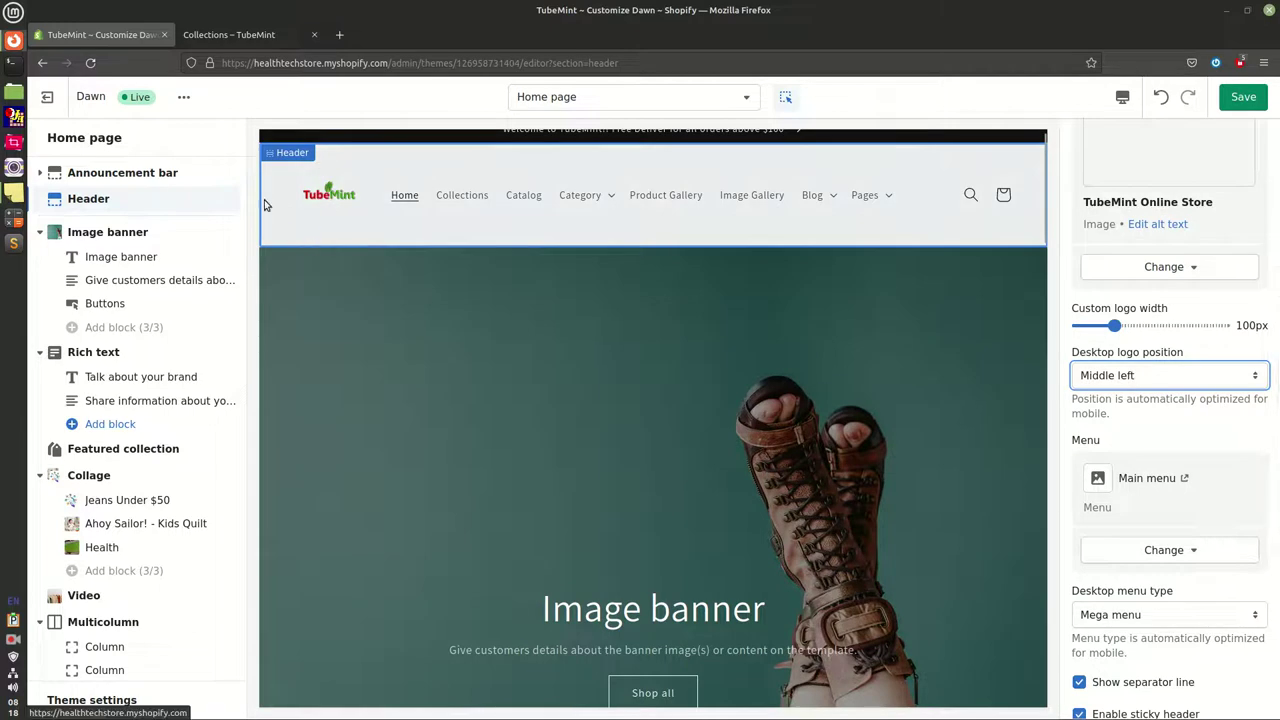
pyautogui.click(1076, 446)
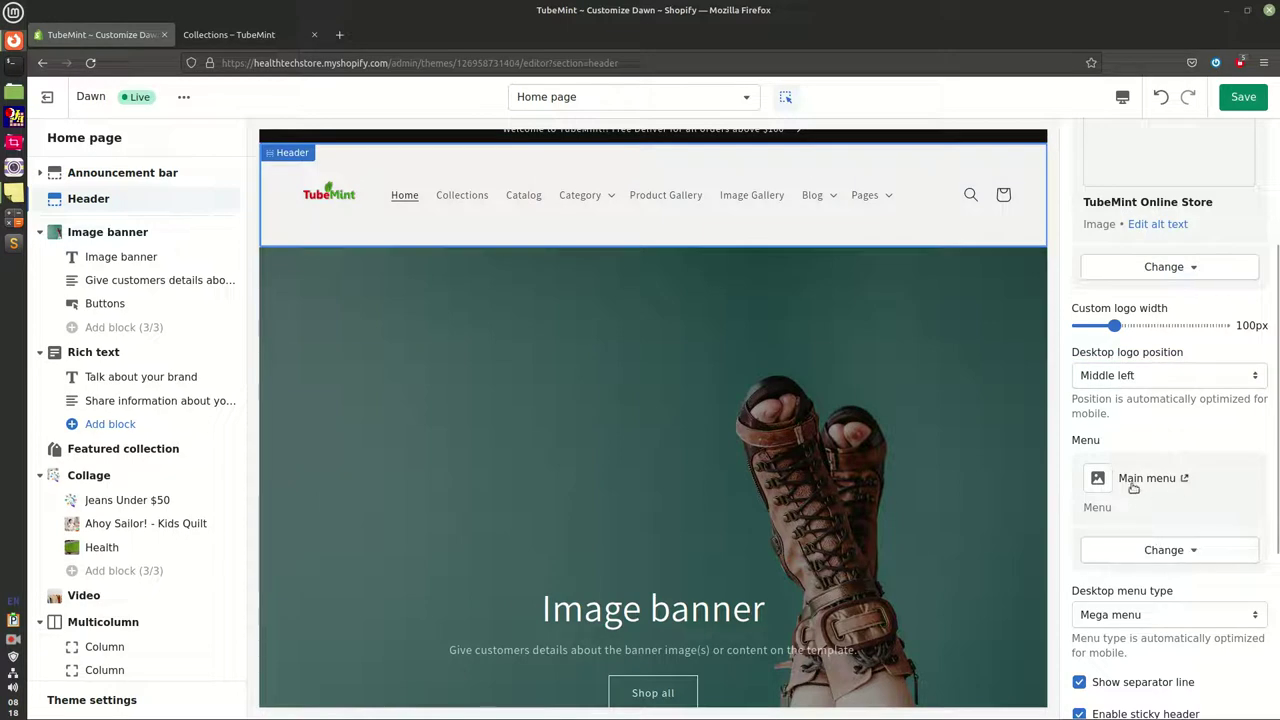
pyautogui.click(1160, 550)
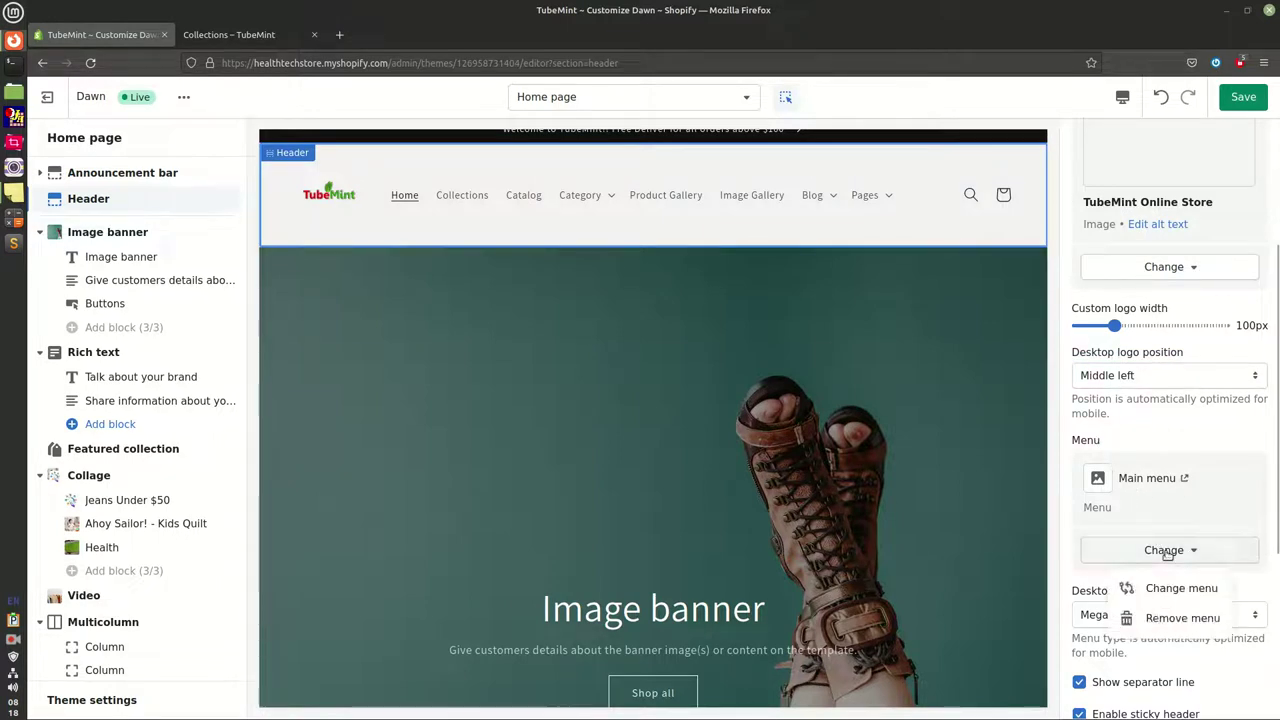
pyautogui.click(1182, 590)
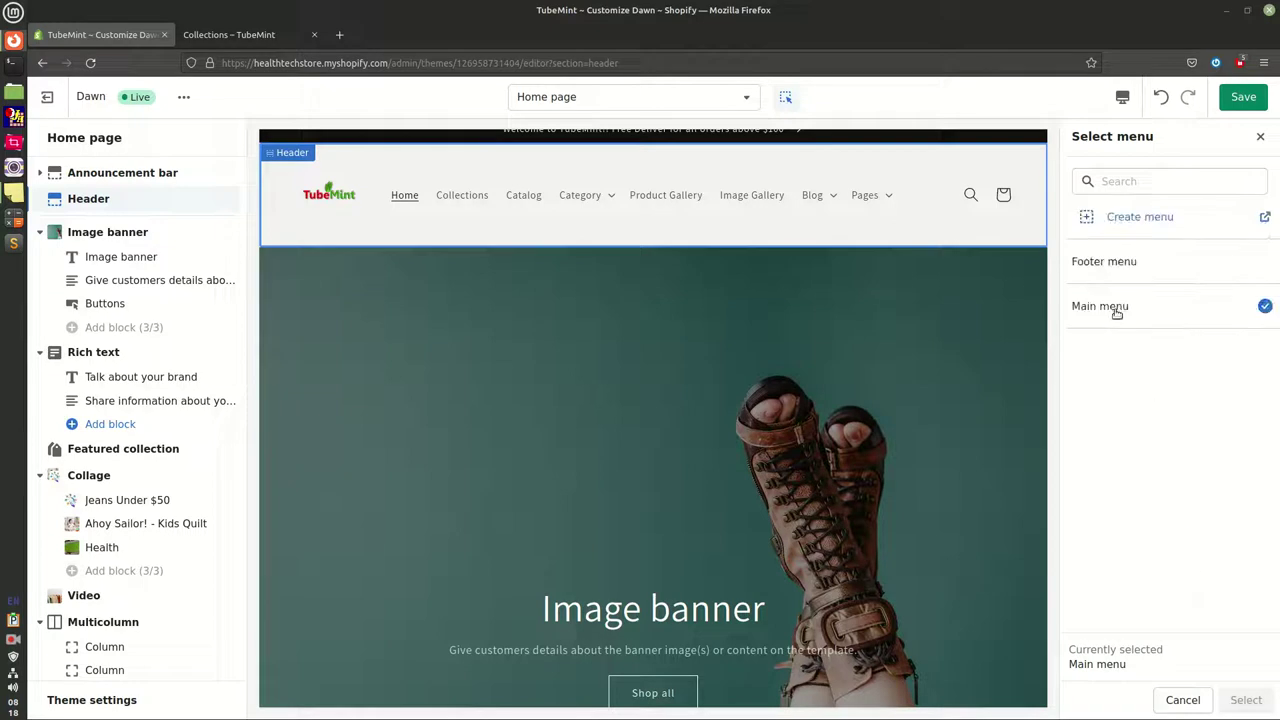
pyautogui.click(1163, 268)
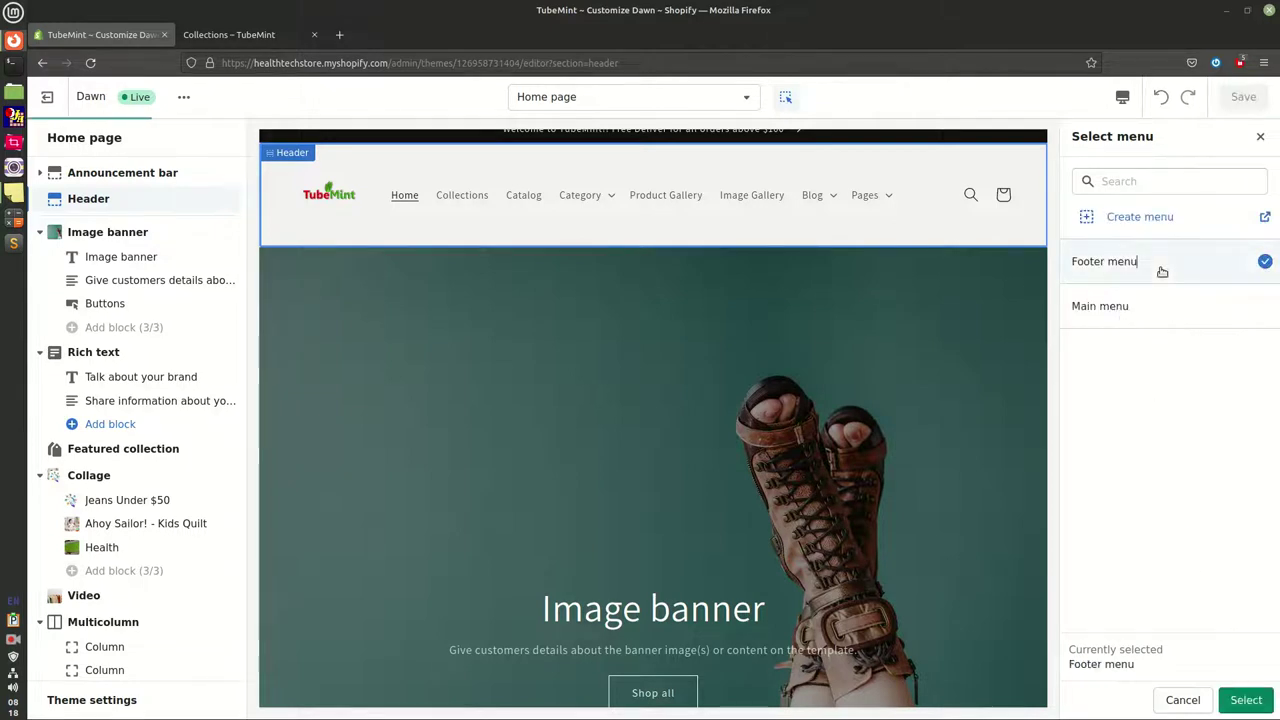
pyautogui.click(1210, 314)
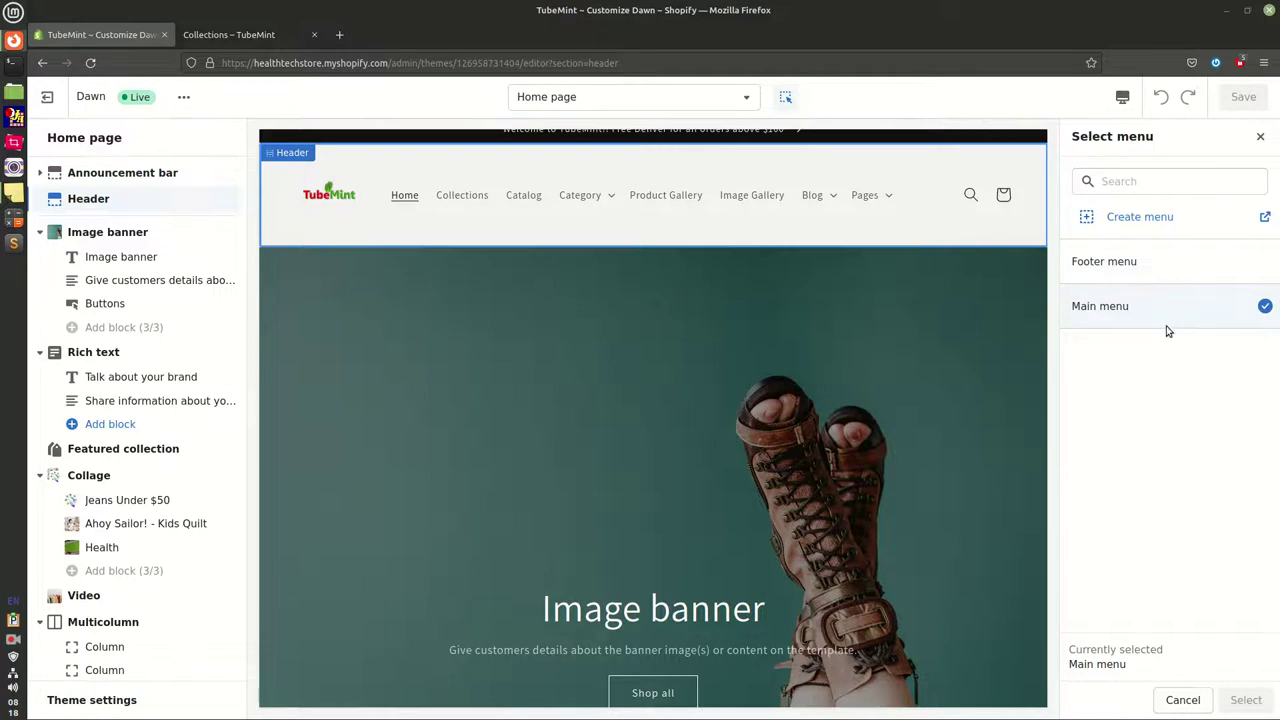
pyautogui.click(1140, 266)
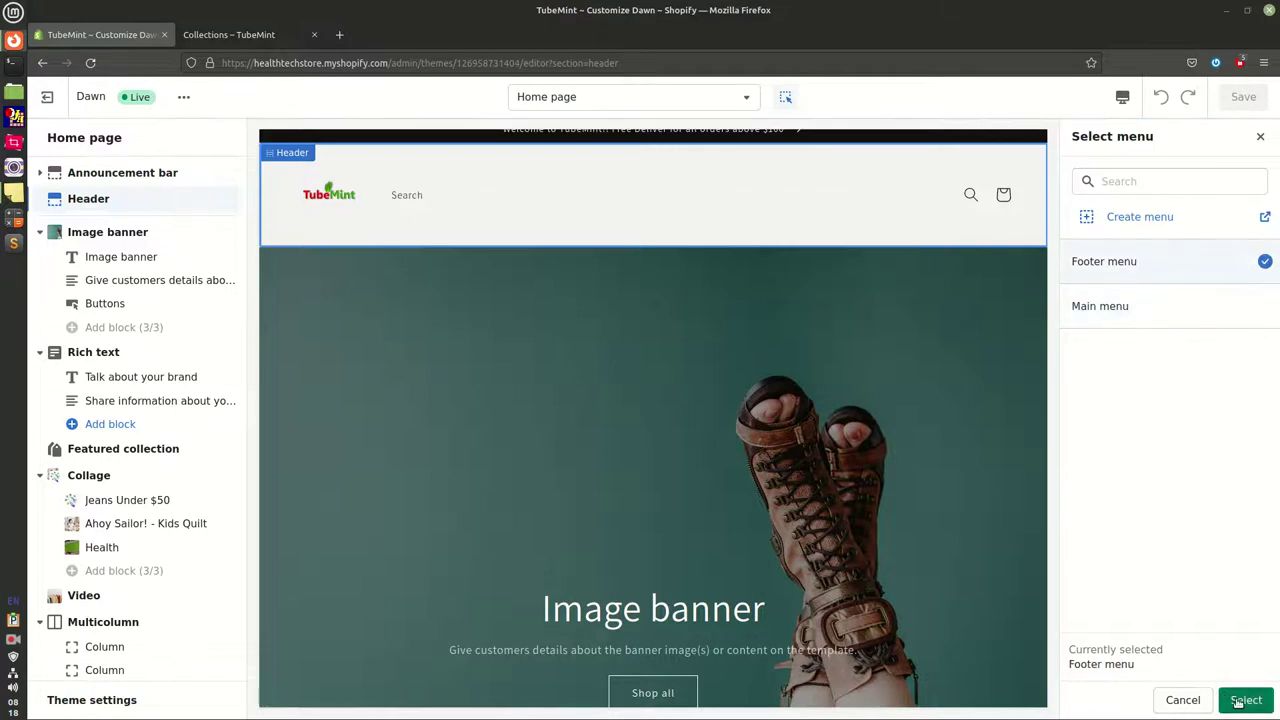
pyautogui.click(1225, 305)
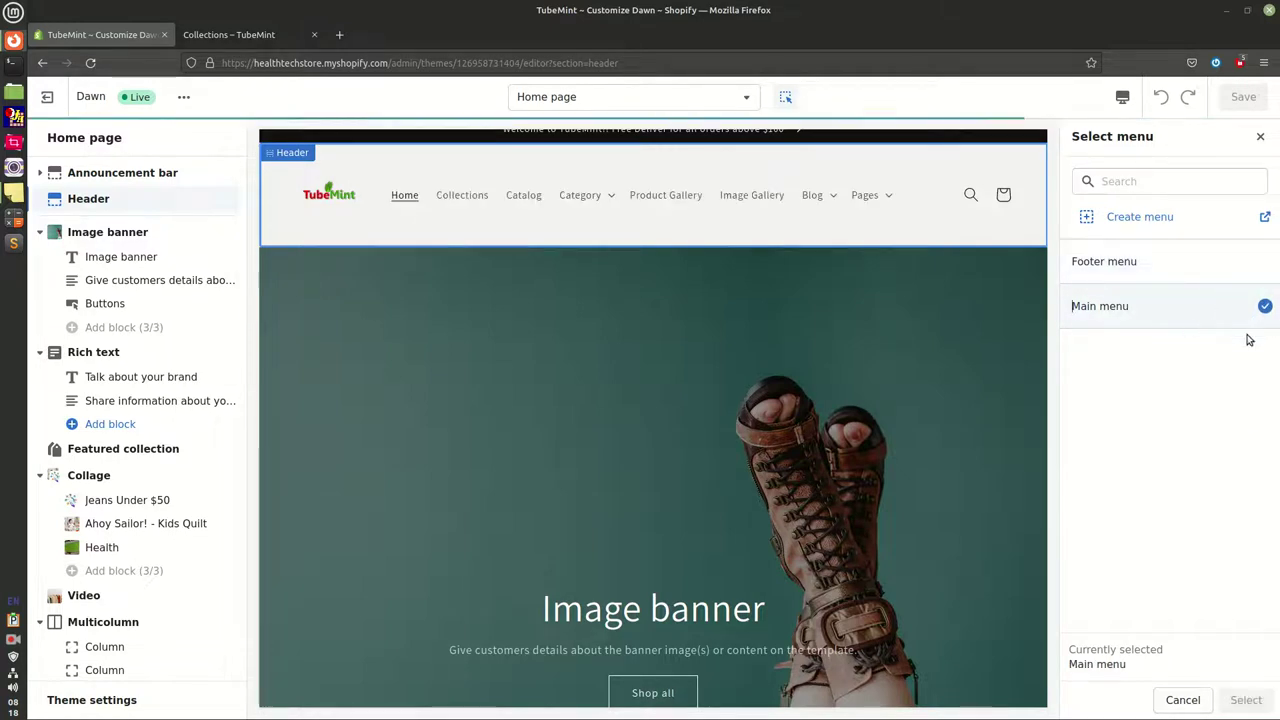
pyautogui.click(1183, 700)
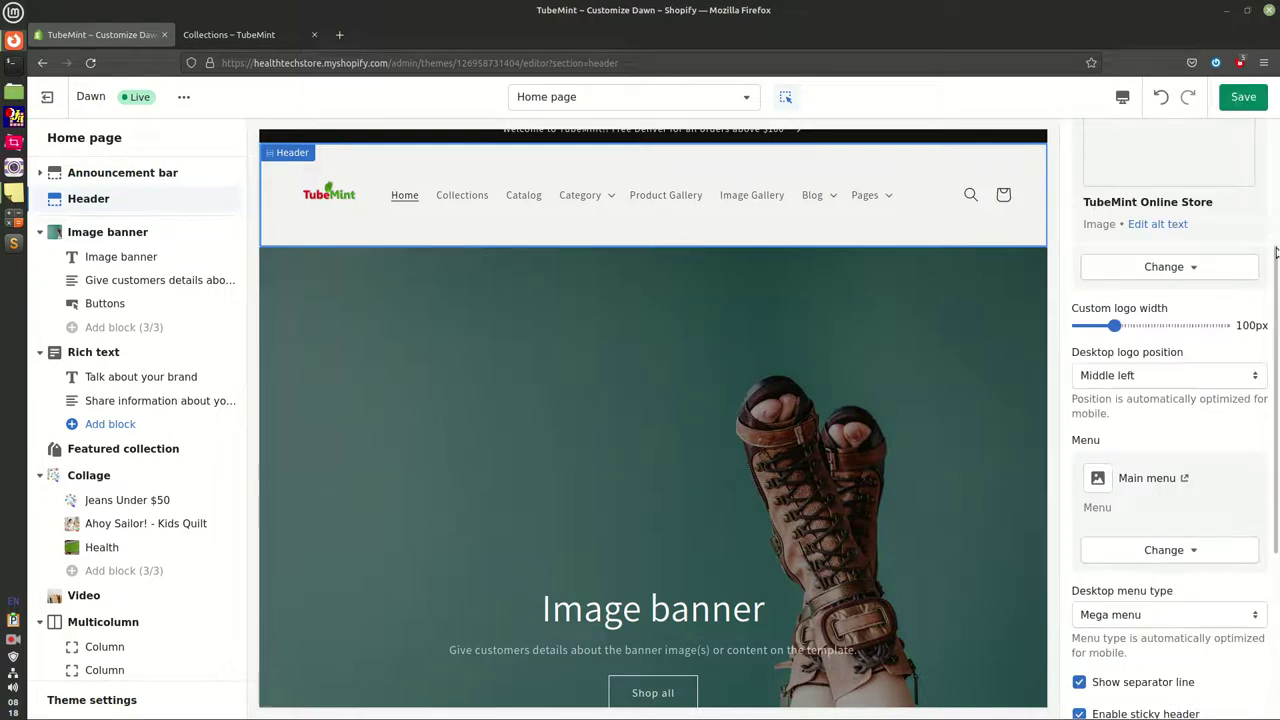
# Compare Dropdown and Mega menu desktop menu types, keep Mega menu, and hide the separator line
pyautogui.scroll(-3, 1275, 260)
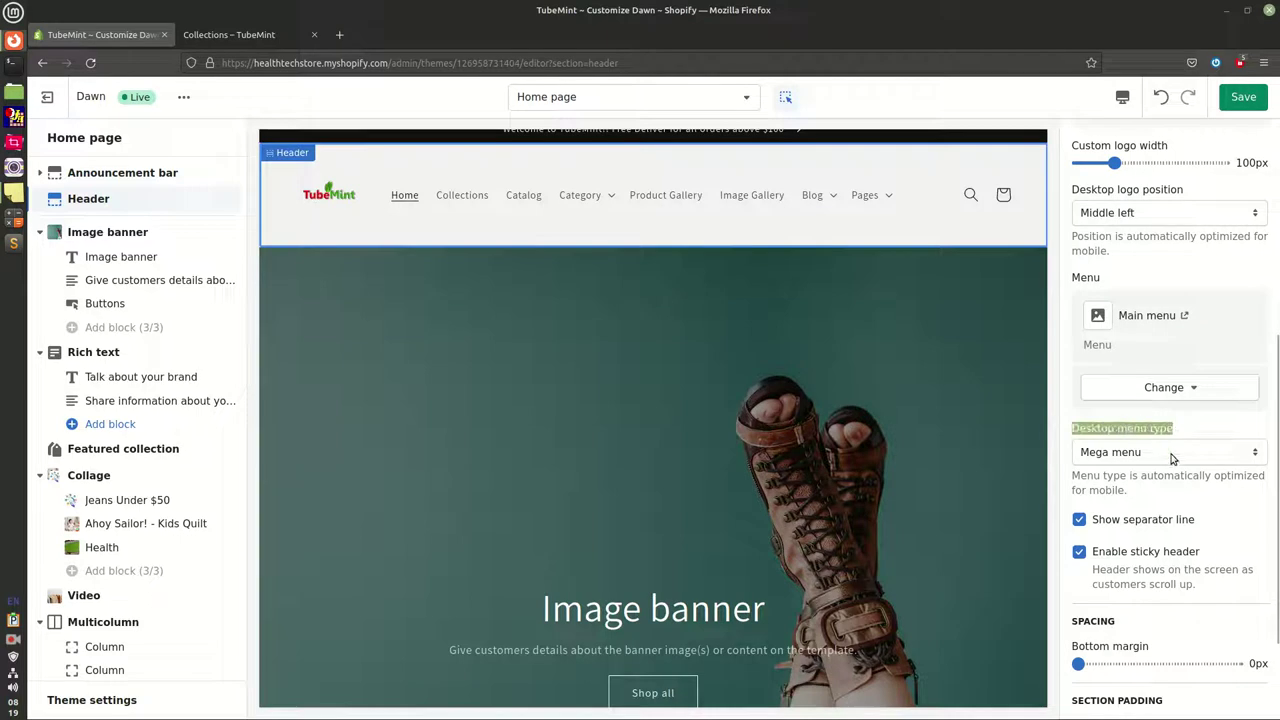
pyautogui.click(612, 200)
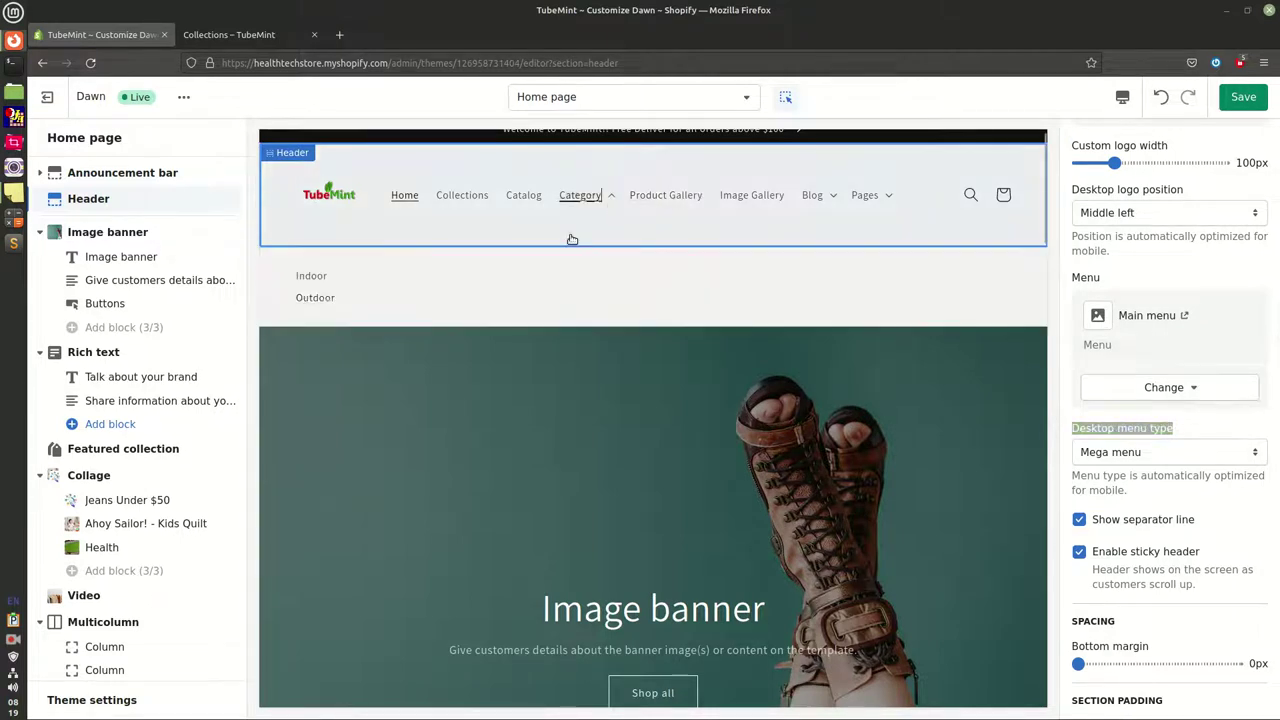
pyautogui.click(1138, 455)
pyautogui.press('Escape')
pyautogui.press('Up')
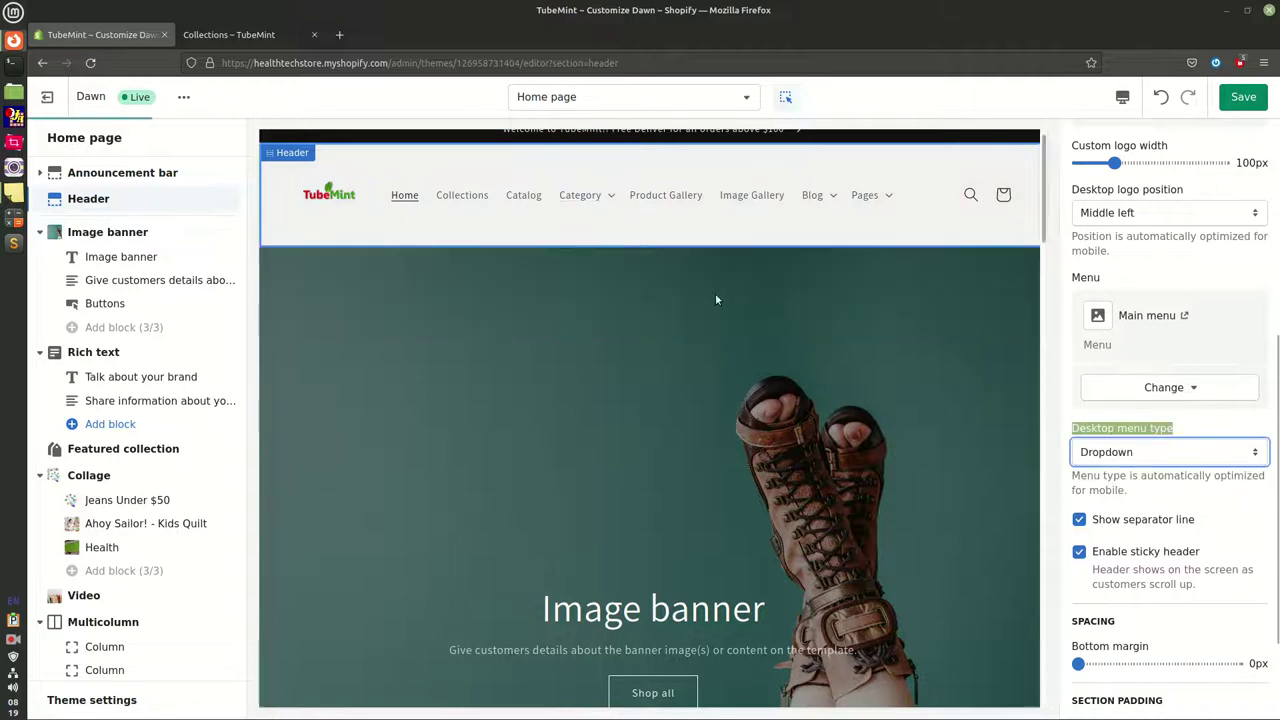
pyautogui.click(595, 213)
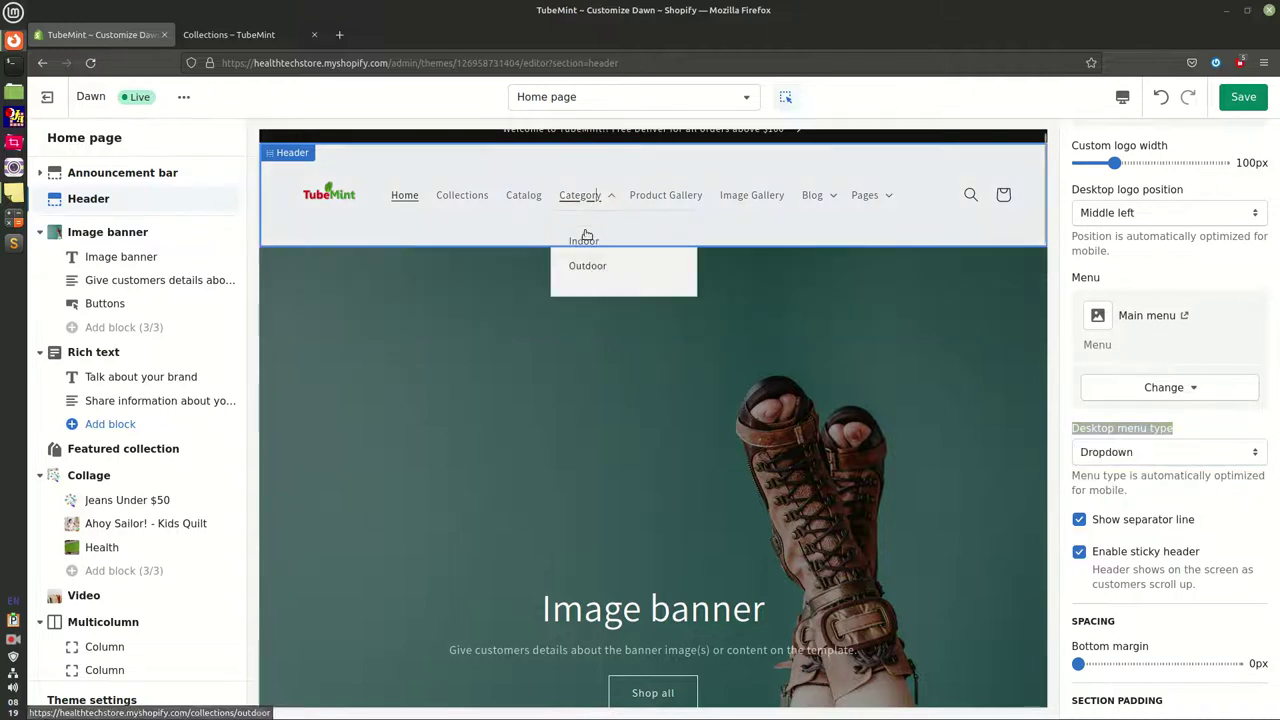
pyautogui.click(1115, 455)
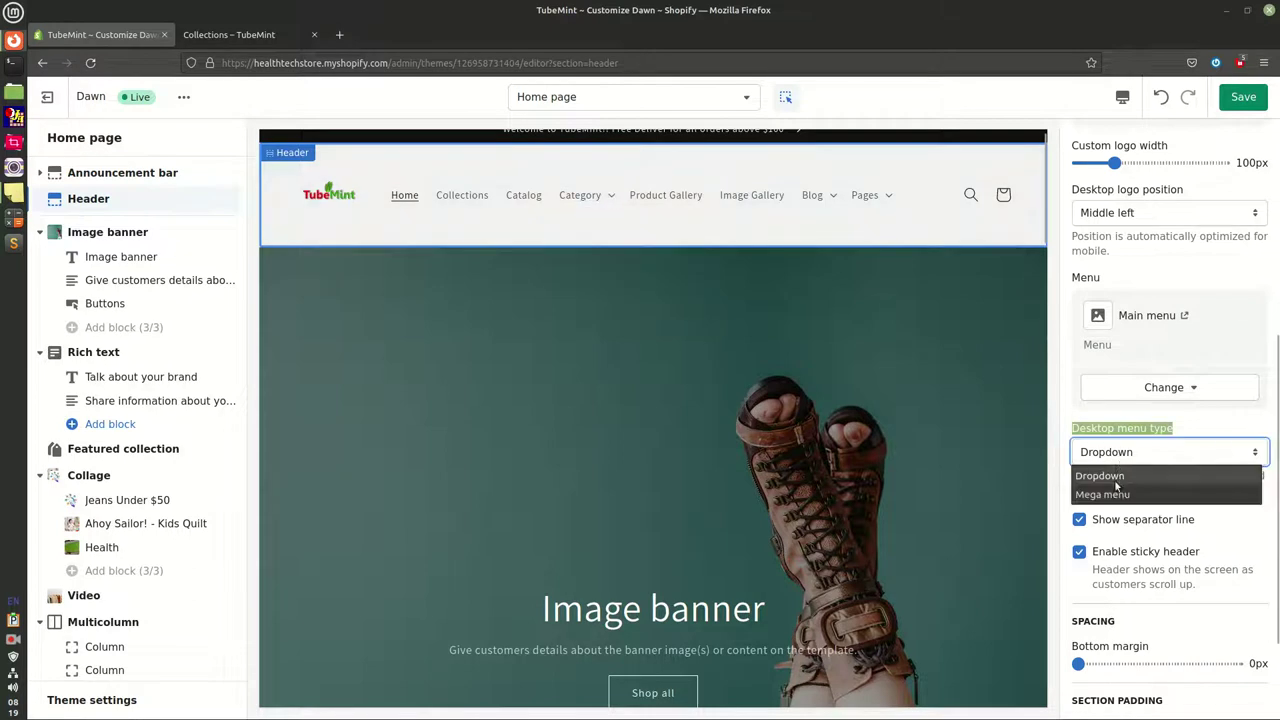
pyautogui.click(1152, 494)
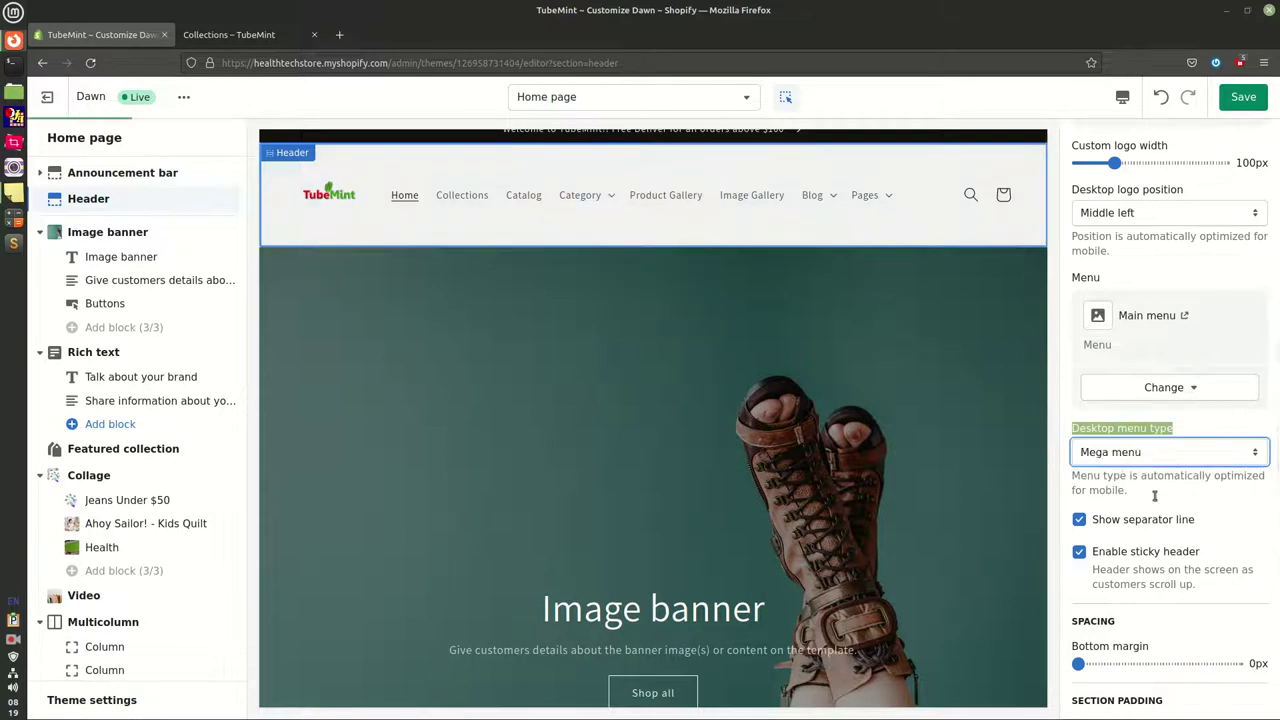
pyautogui.click(604, 203)
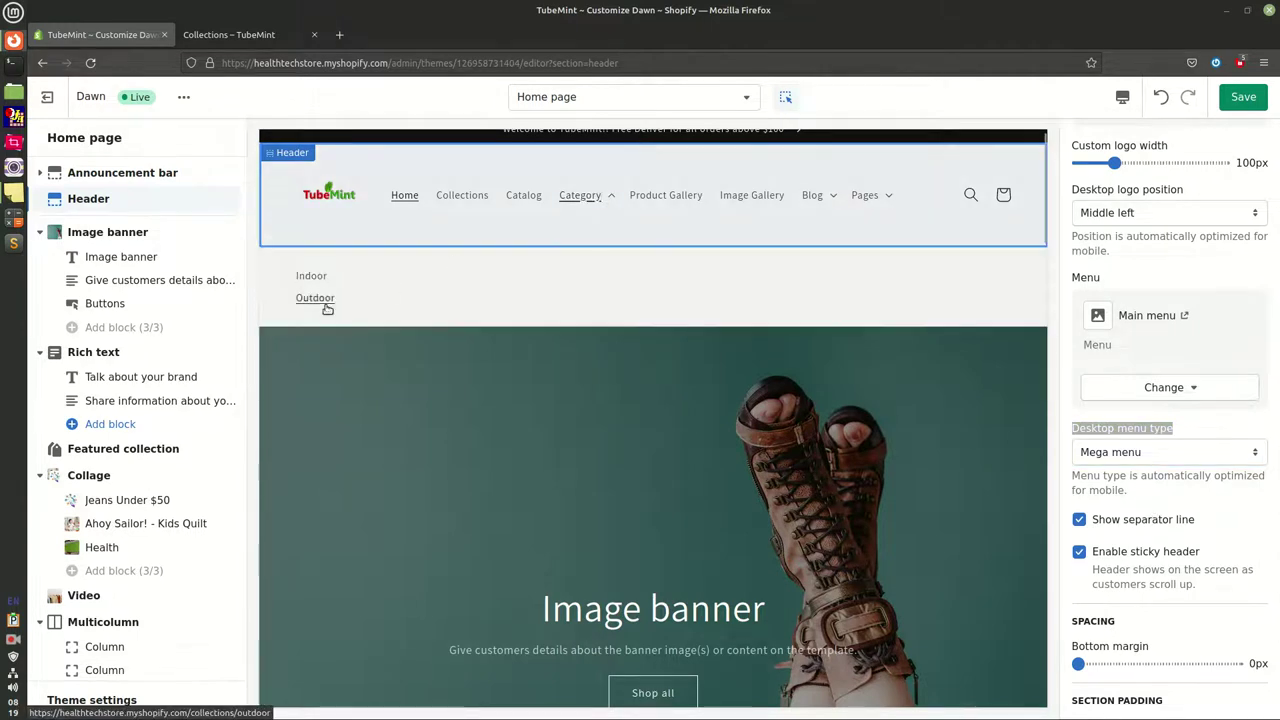
pyautogui.click(1079, 520)
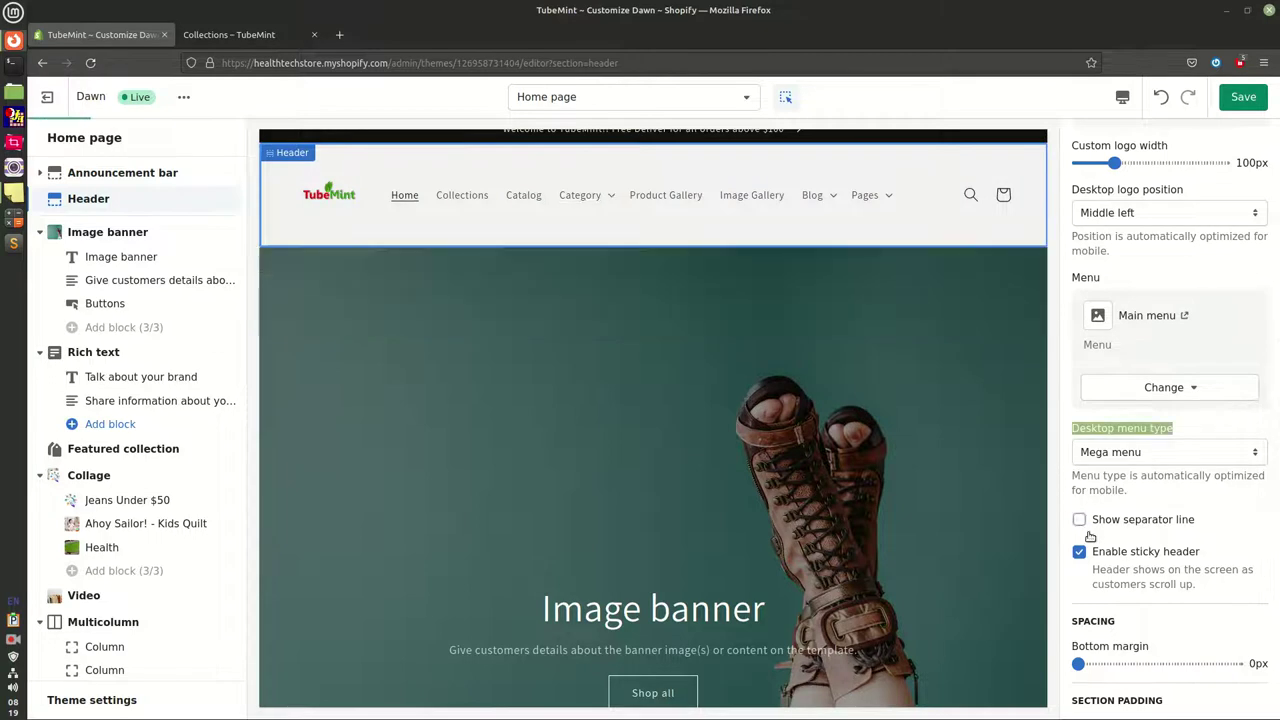
pyautogui.click(820, 198)
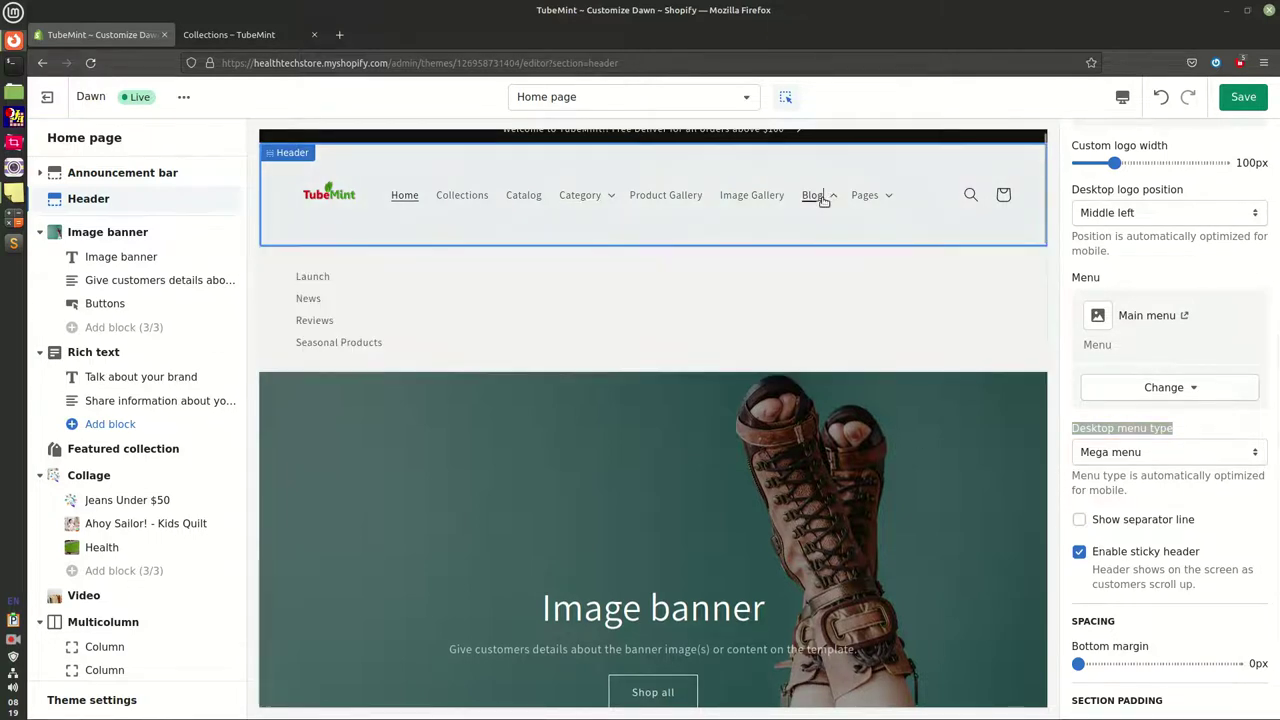
# Return to the Header section settings after briefly selecting the Image banner
pyautogui.click(908, 482)
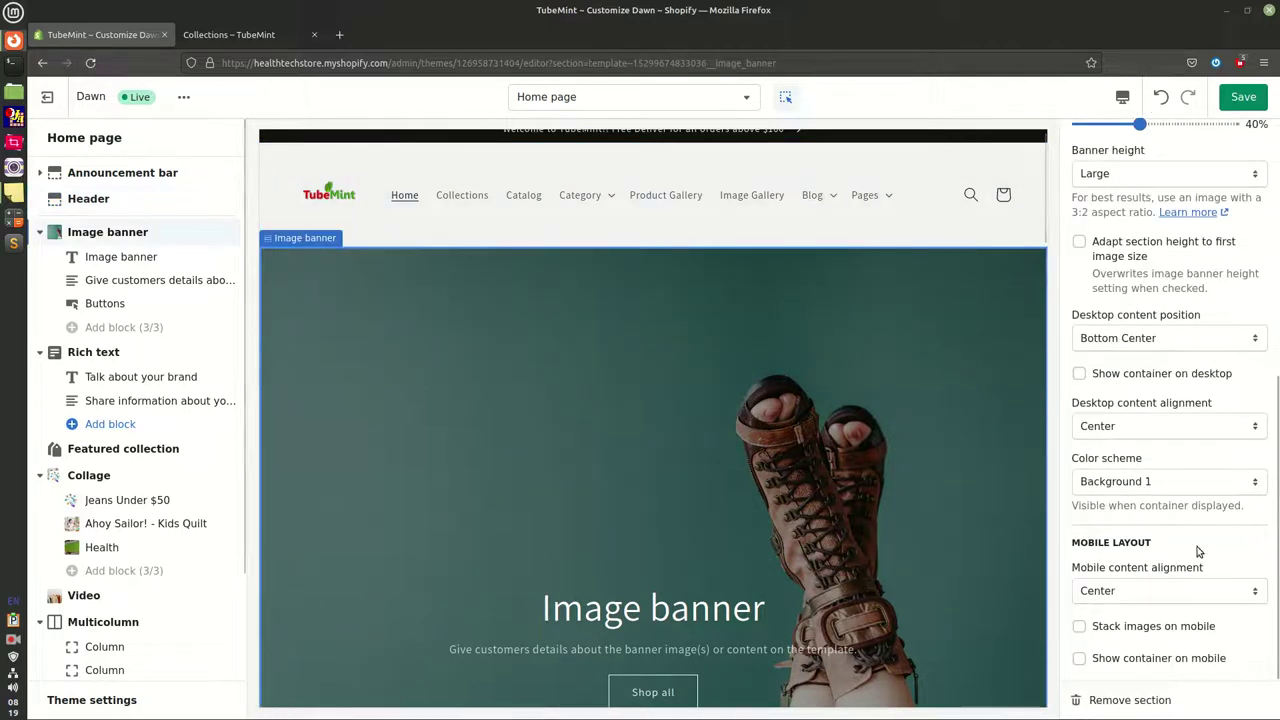
pyautogui.scroll(4, 1150, 390)
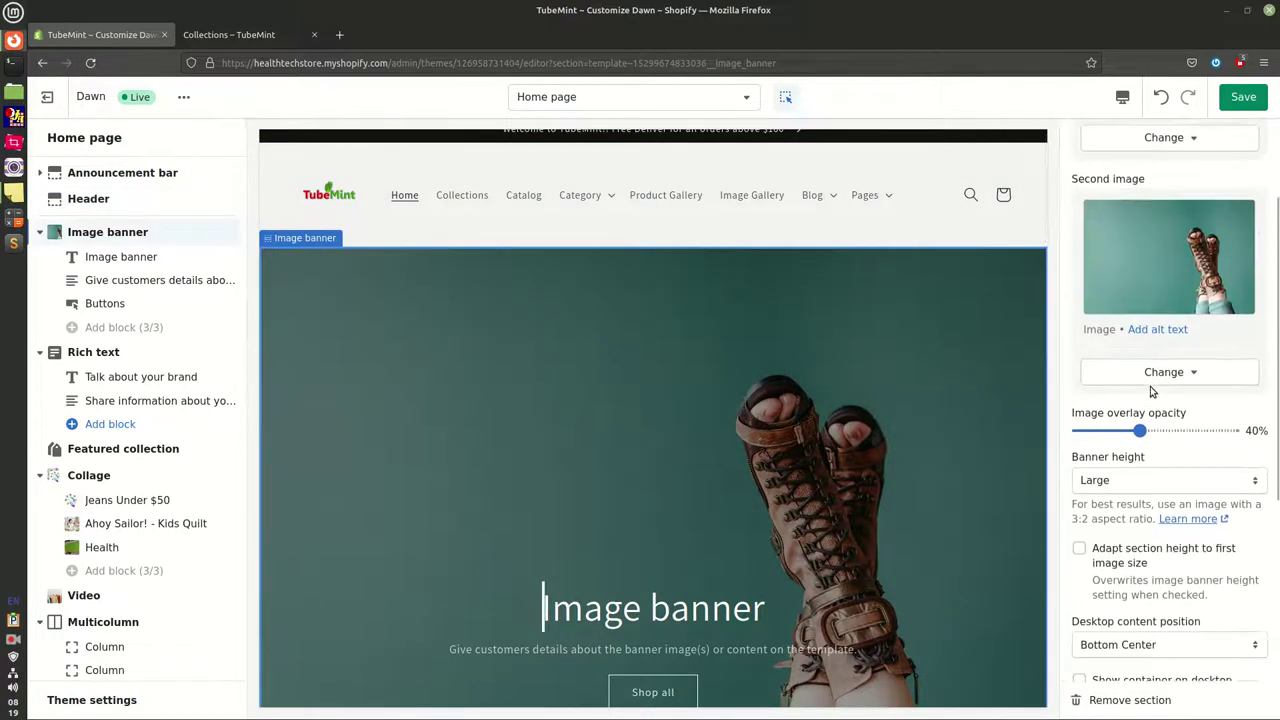
pyautogui.scroll(1, 1152, 390)
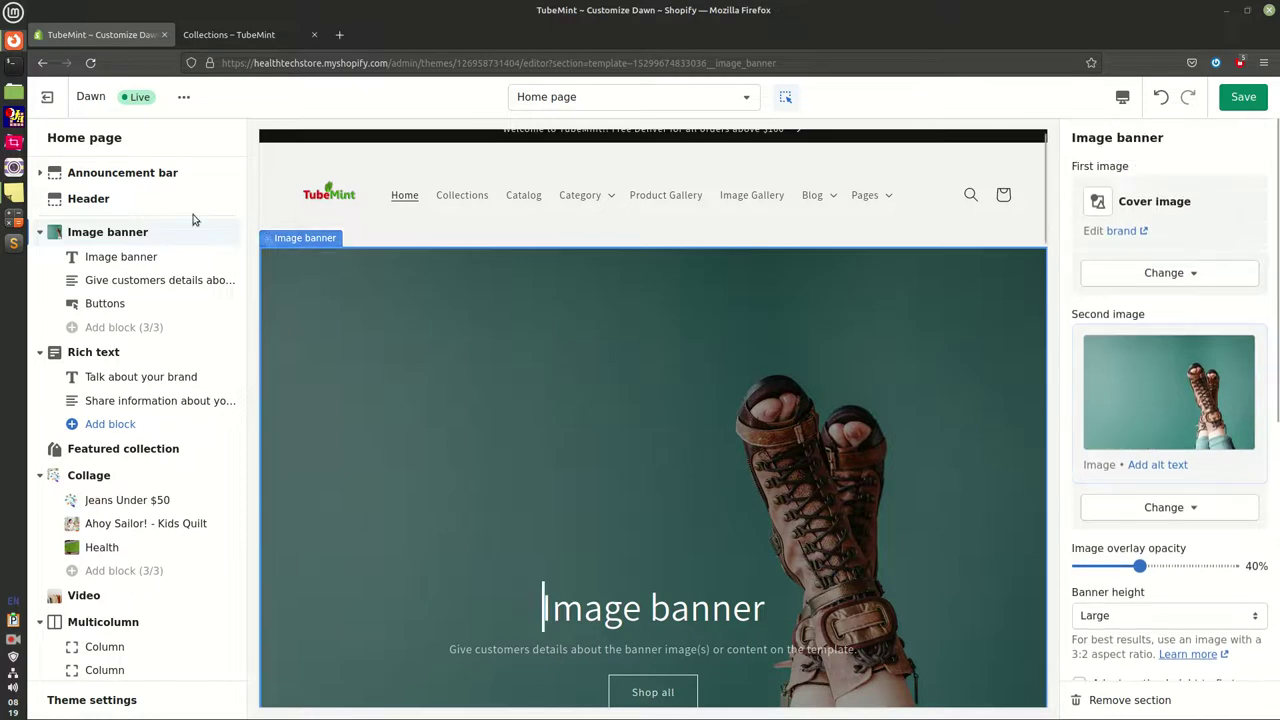
pyautogui.click(90, 200)
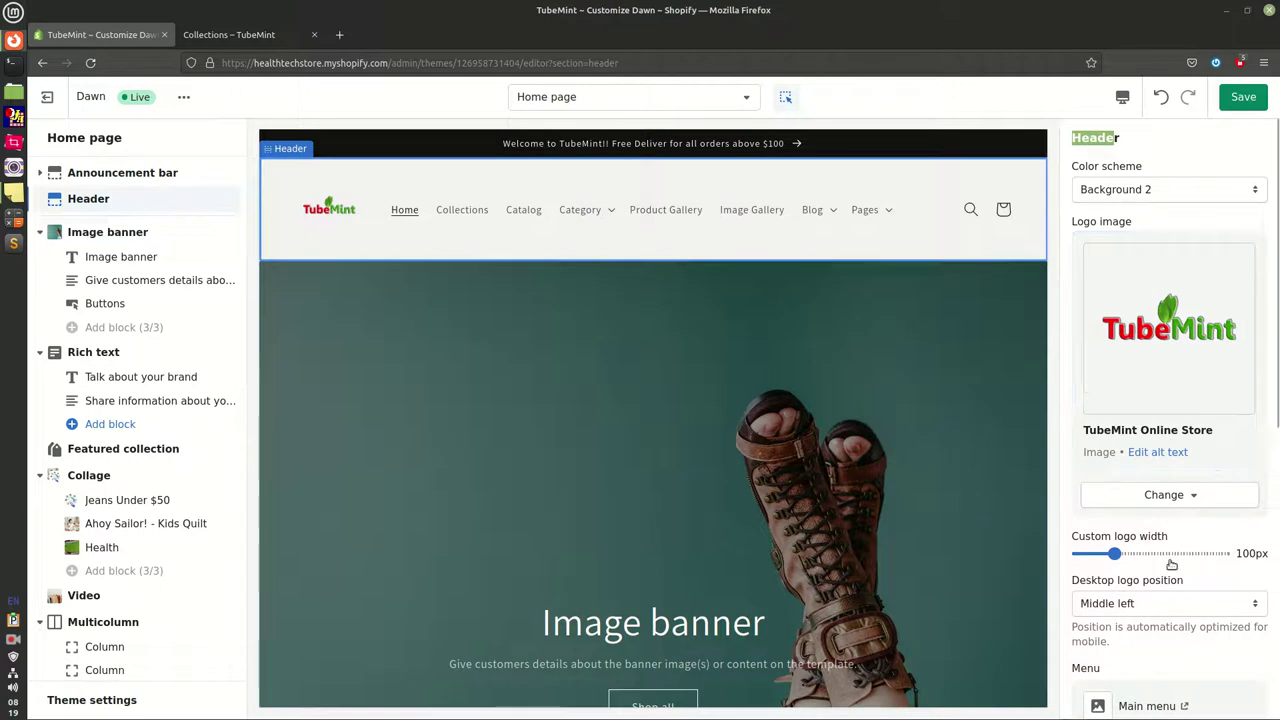
pyautogui.scroll(-3, 1172, 560)
pyautogui.scroll(-2, 1170, 565)
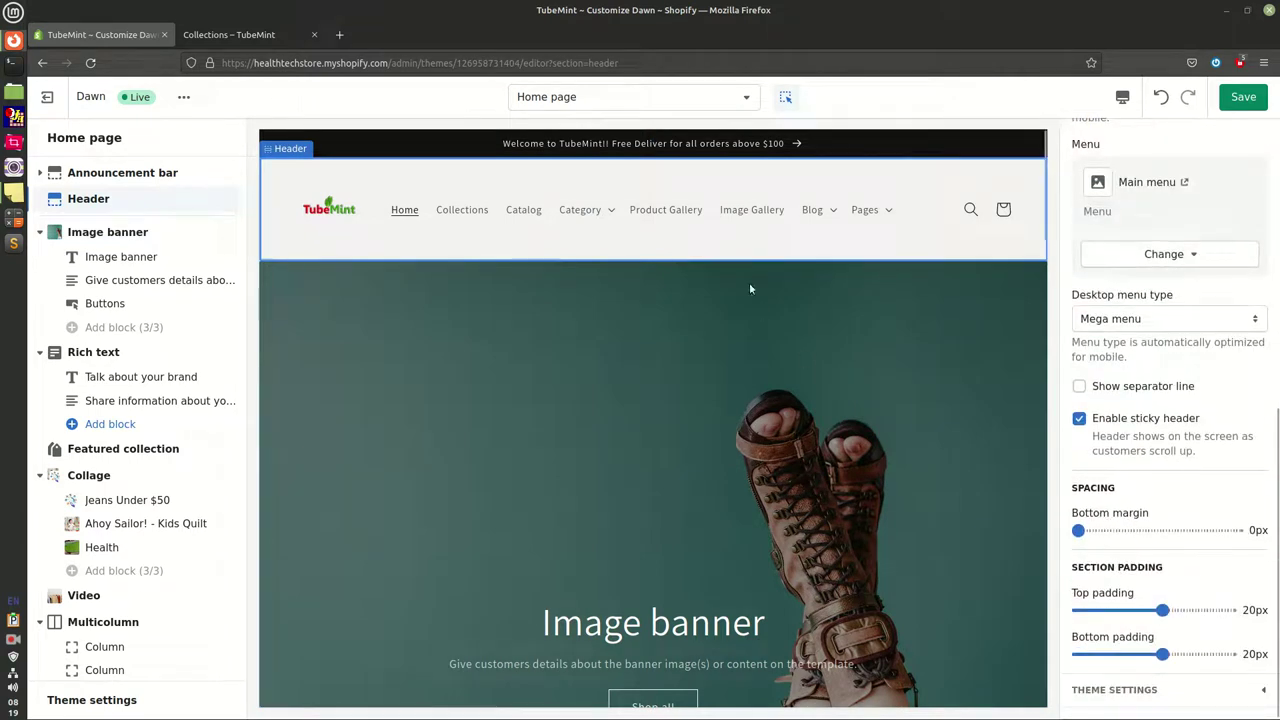
# Set the header's bottom margin, top padding and bottom padding to 0px and save
pyautogui.click(1101, 532)
pyautogui.moveTo(1101, 532); pyautogui.dragTo(1078, 531)
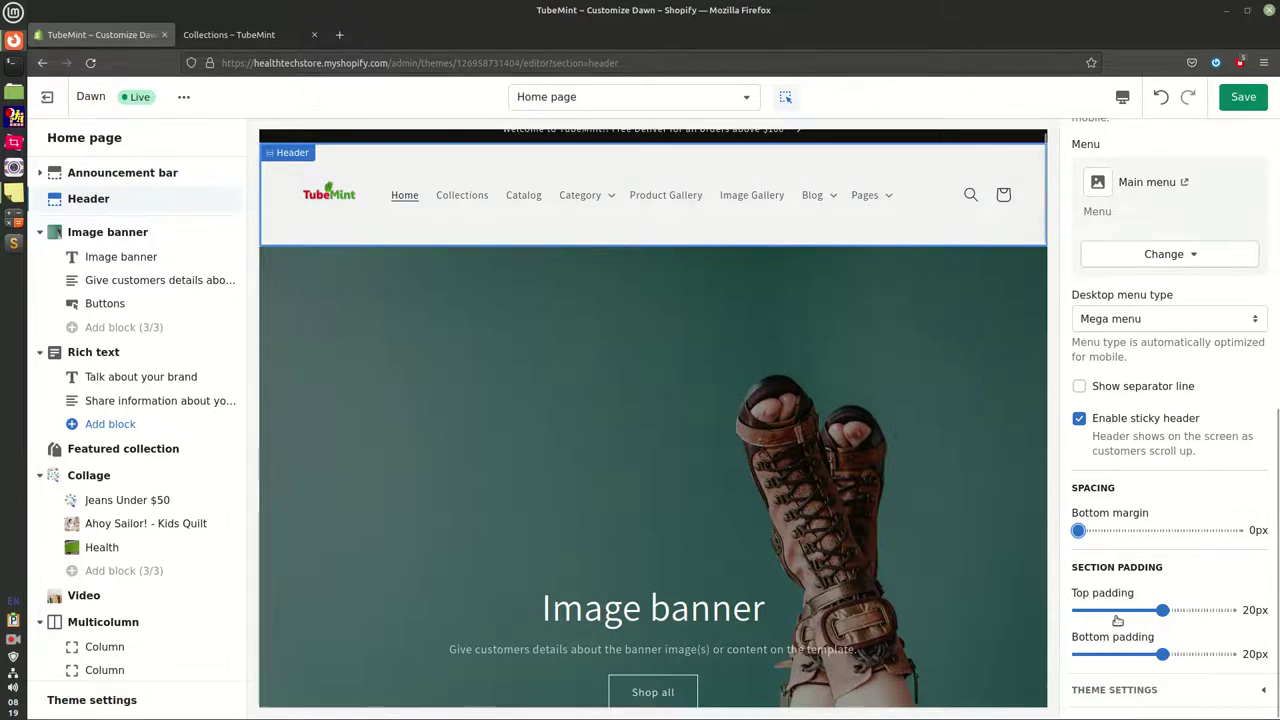
pyautogui.moveTo(1162, 610); pyautogui.dragTo(1078, 610)
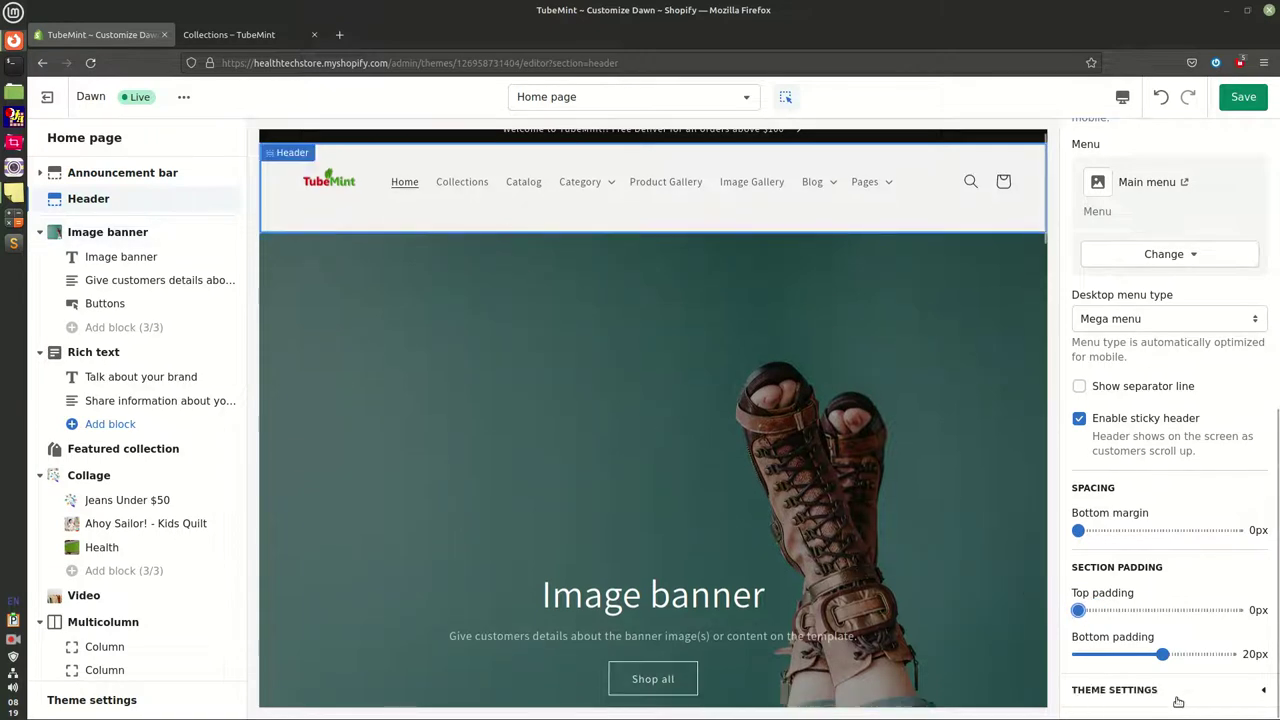
pyautogui.moveTo(1162, 654); pyautogui.dragTo(1080, 660)
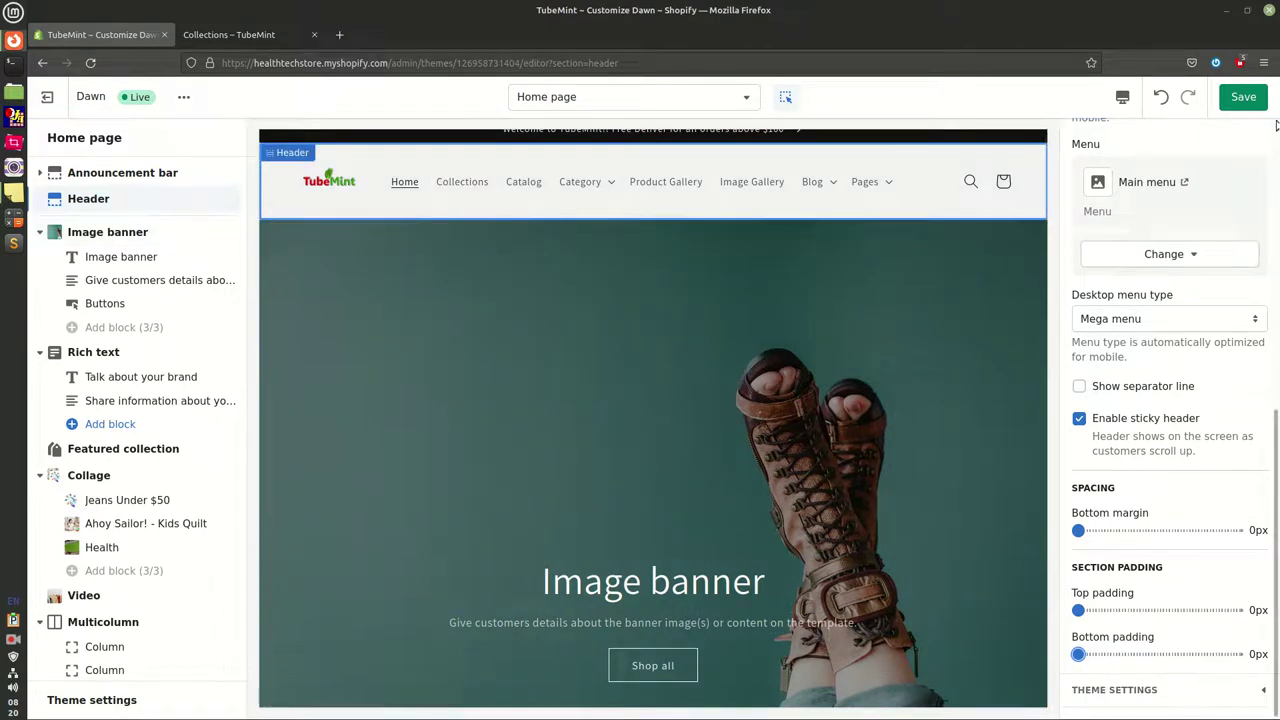
pyautogui.click(1256, 97)
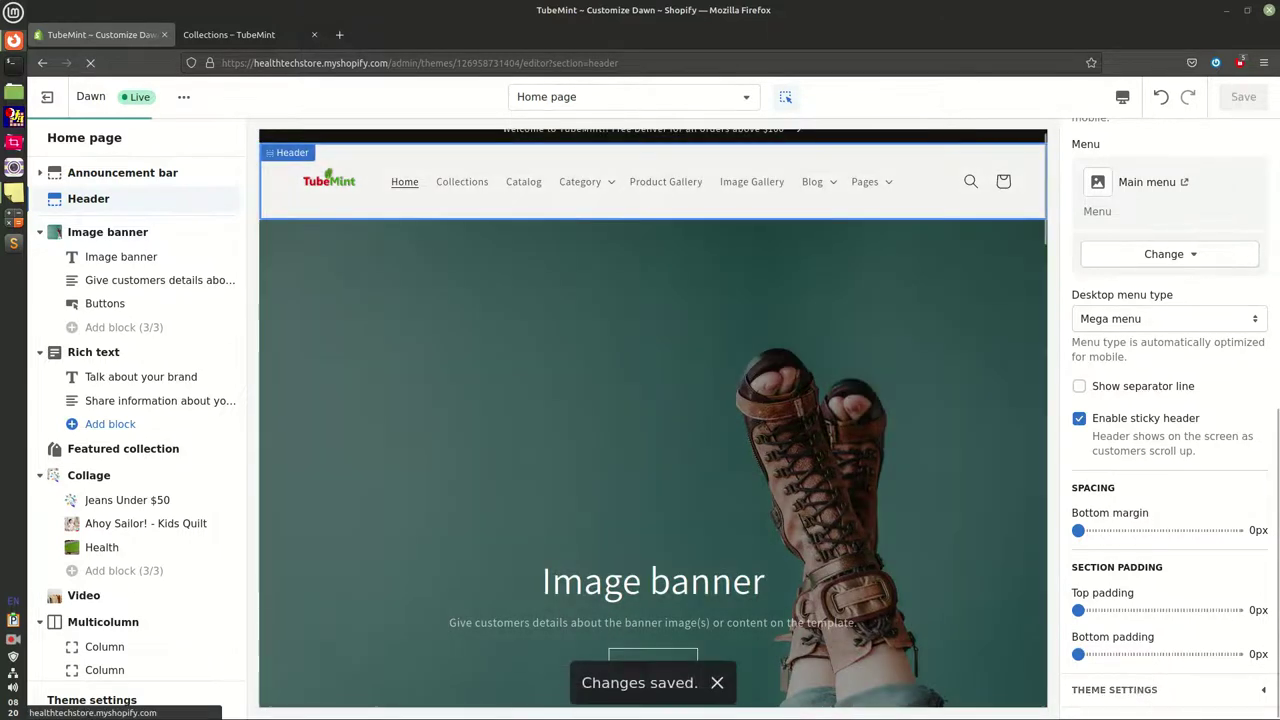
# Expand Theme settings and locate the Twitter, Facebook, Pinterest and Instagram link fields
pyautogui.click(1137, 689)
pyautogui.scroll(-3, 1157, 648)
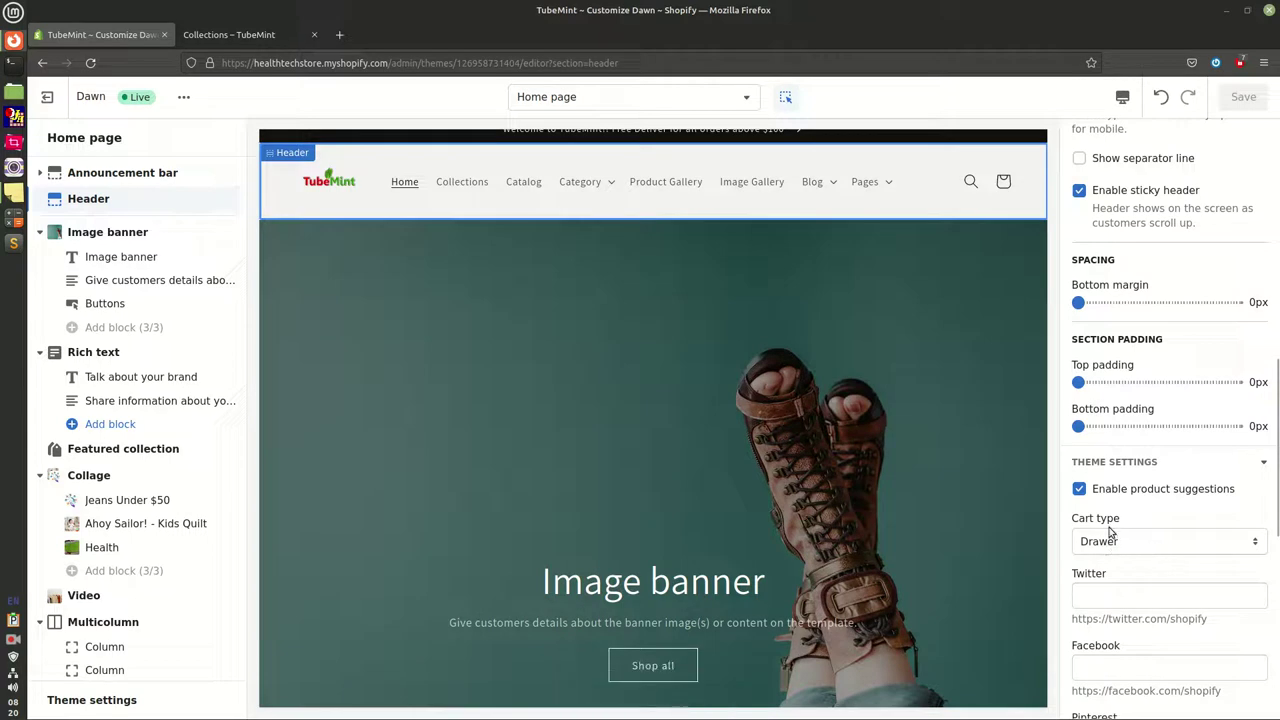
pyautogui.moveTo(1078, 521); pyautogui.dragTo(1122, 521)
pyautogui.click(120, 700)
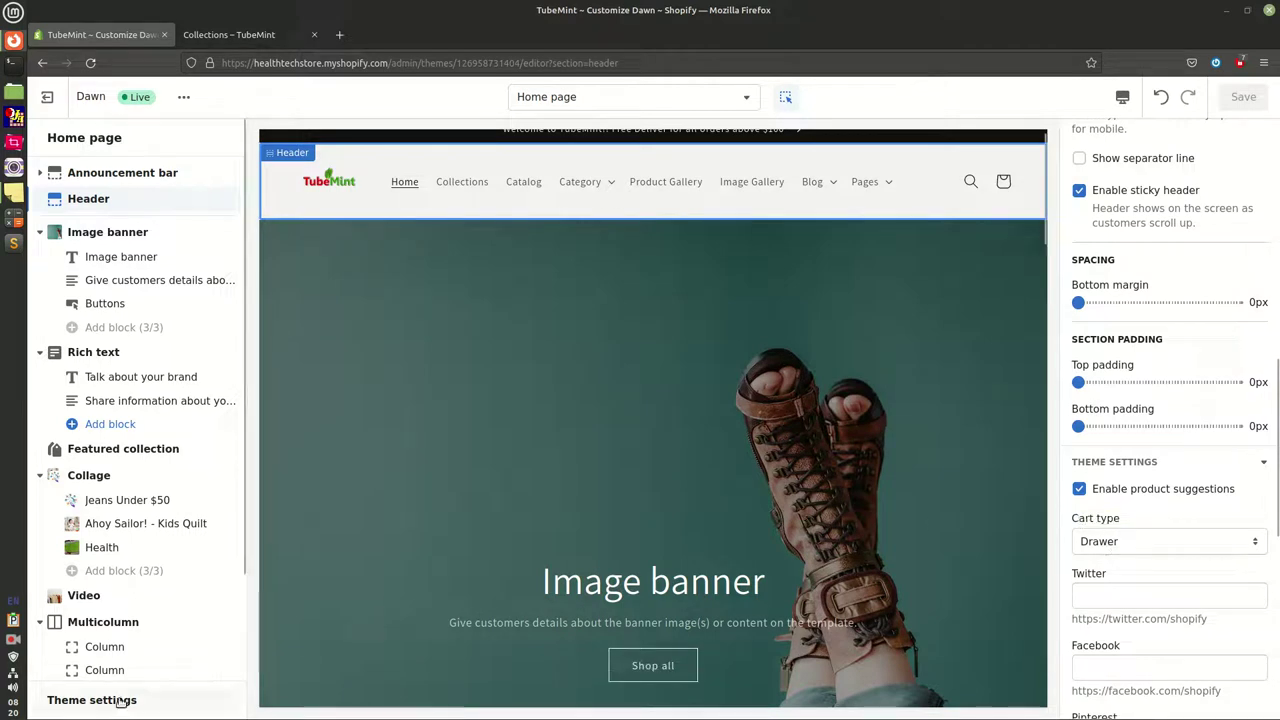
pyautogui.click(1123, 597)
pyautogui.click(1126, 661)
pyautogui.scroll(-2, 1136, 650)
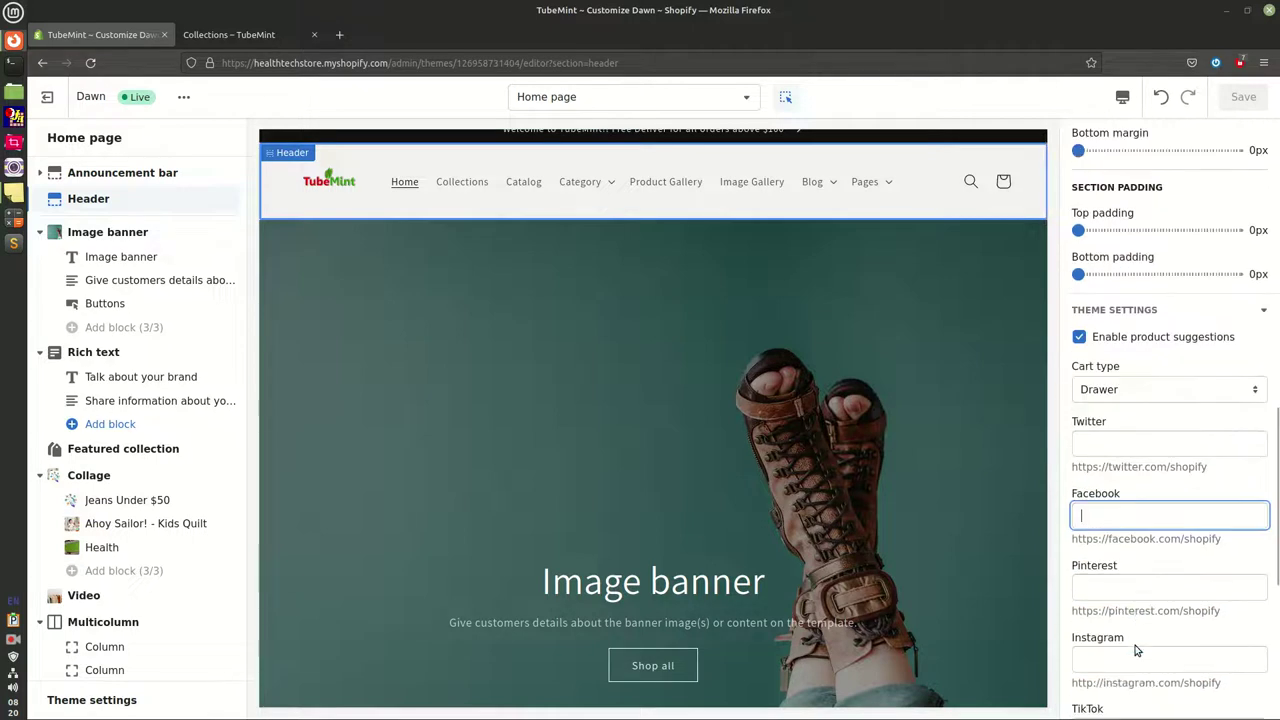
pyautogui.click(1152, 586)
pyautogui.click(1118, 652)
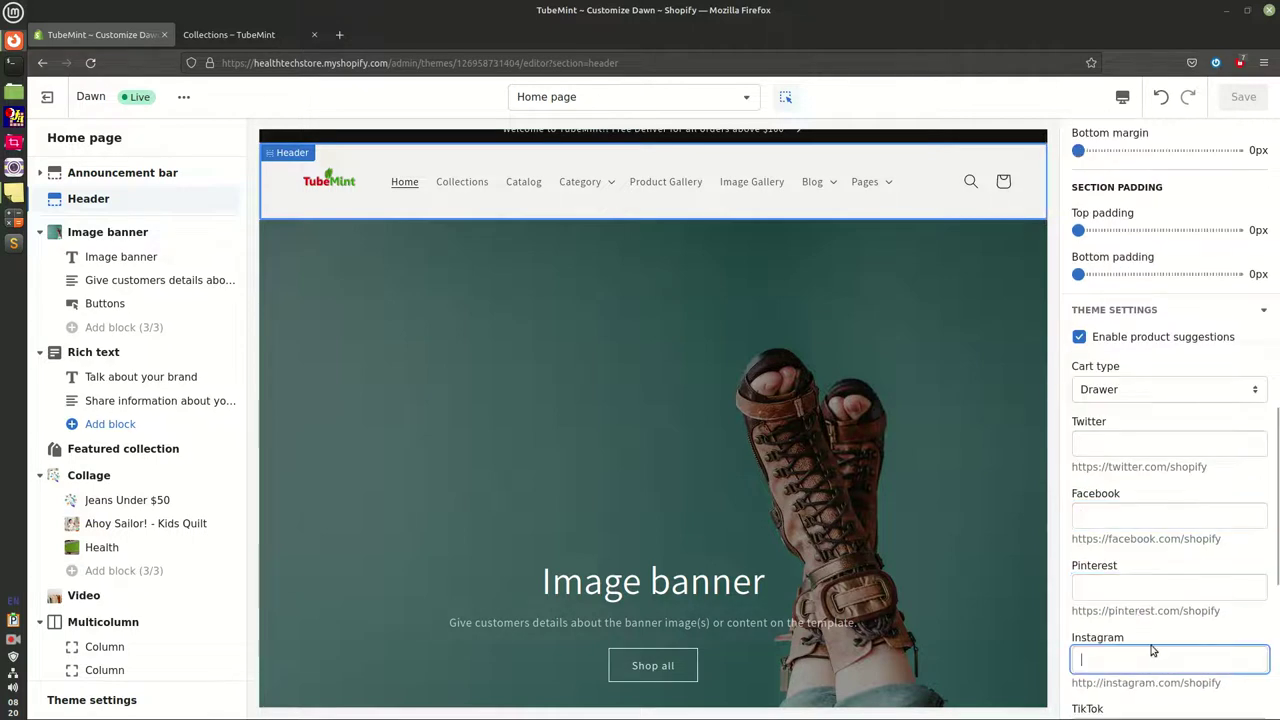
pyautogui.scroll(-5, 1153, 648)
pyautogui.scroll(2, 1152, 645)
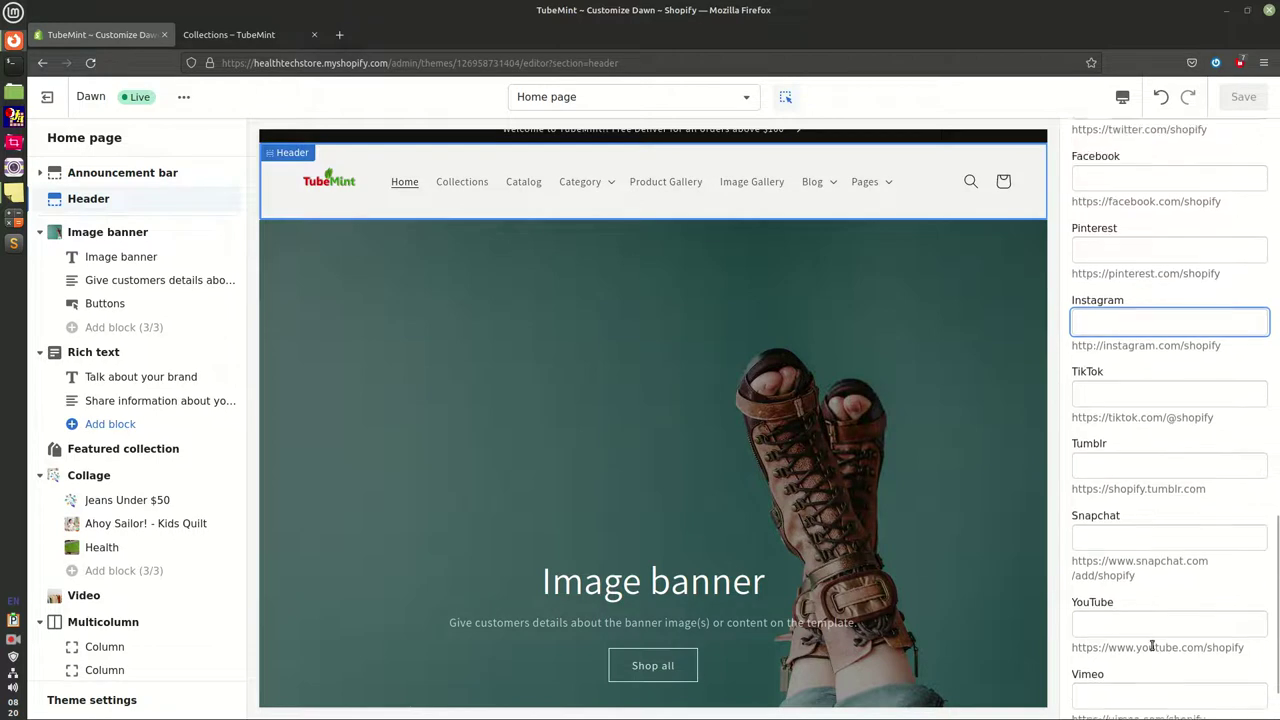
pyautogui.scroll(3, 1153, 635)
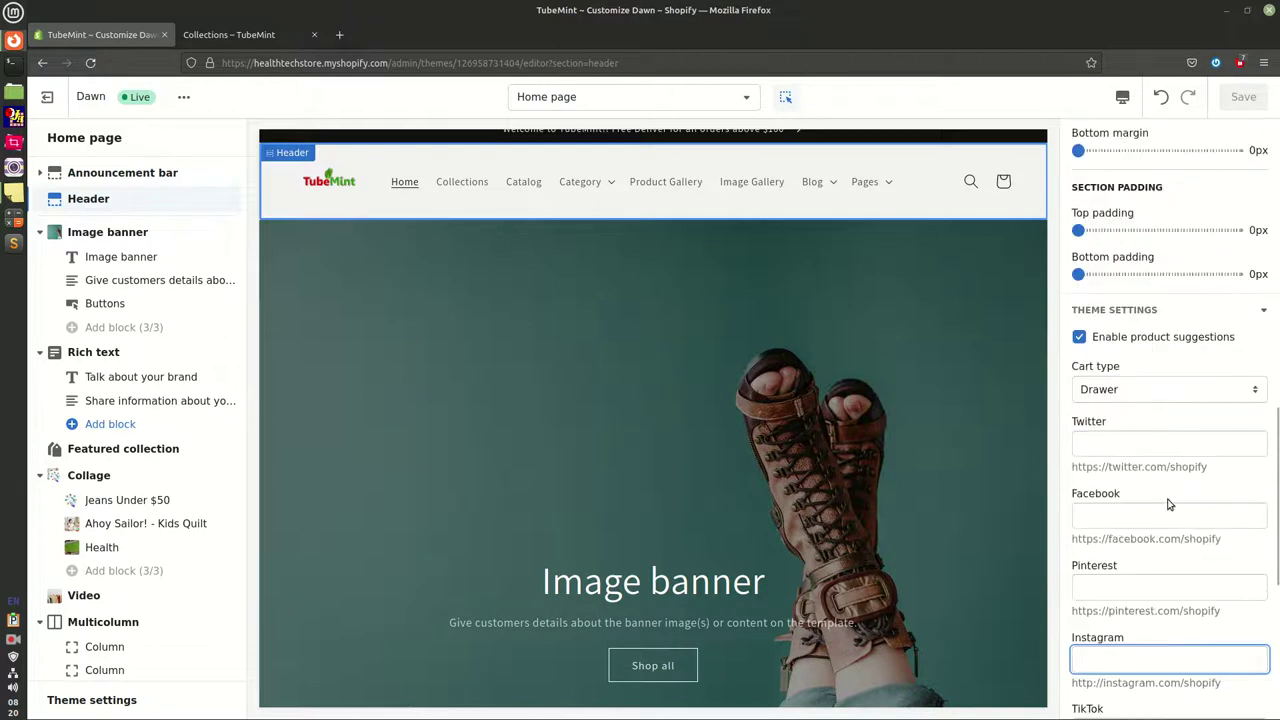
# Copy the sample hint URLs into the Twitter and Facebook fields
pyautogui.moveTo(1208, 467); pyautogui.dragTo(1078, 465)
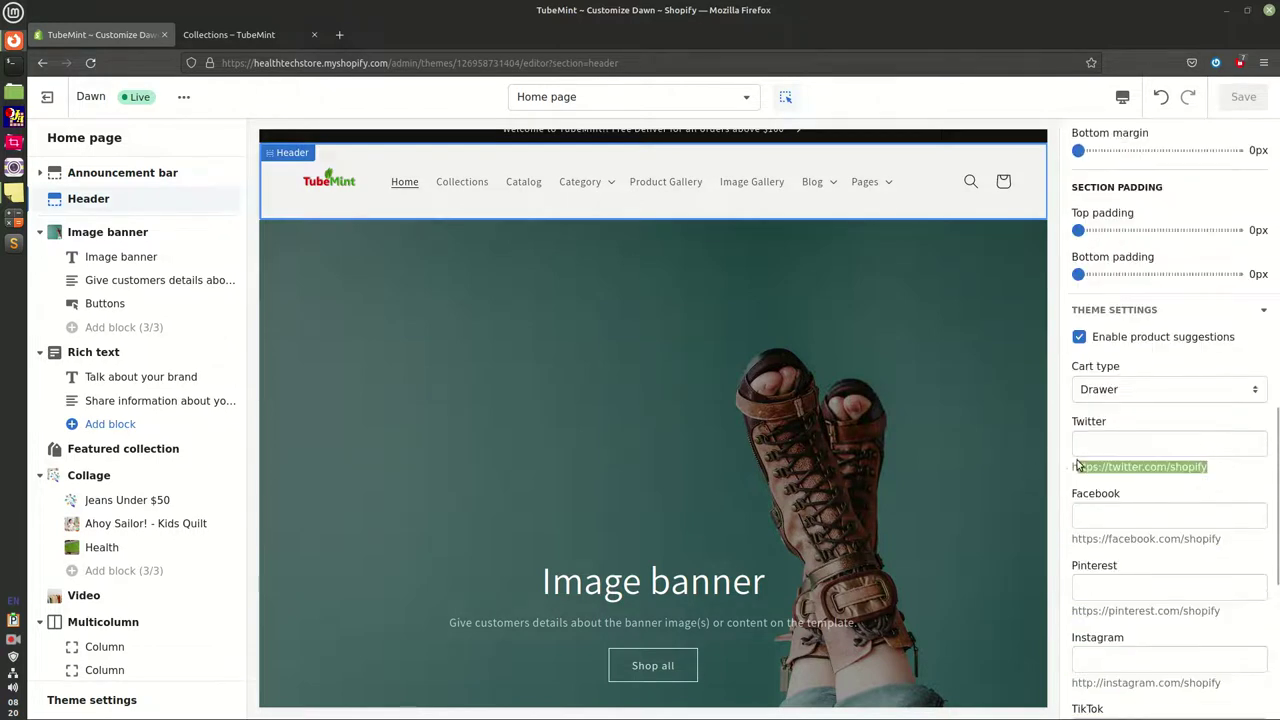
pyautogui.middleClick(1120, 433)
pyautogui.moveTo(1224, 540); pyautogui.dragTo(1083, 540)
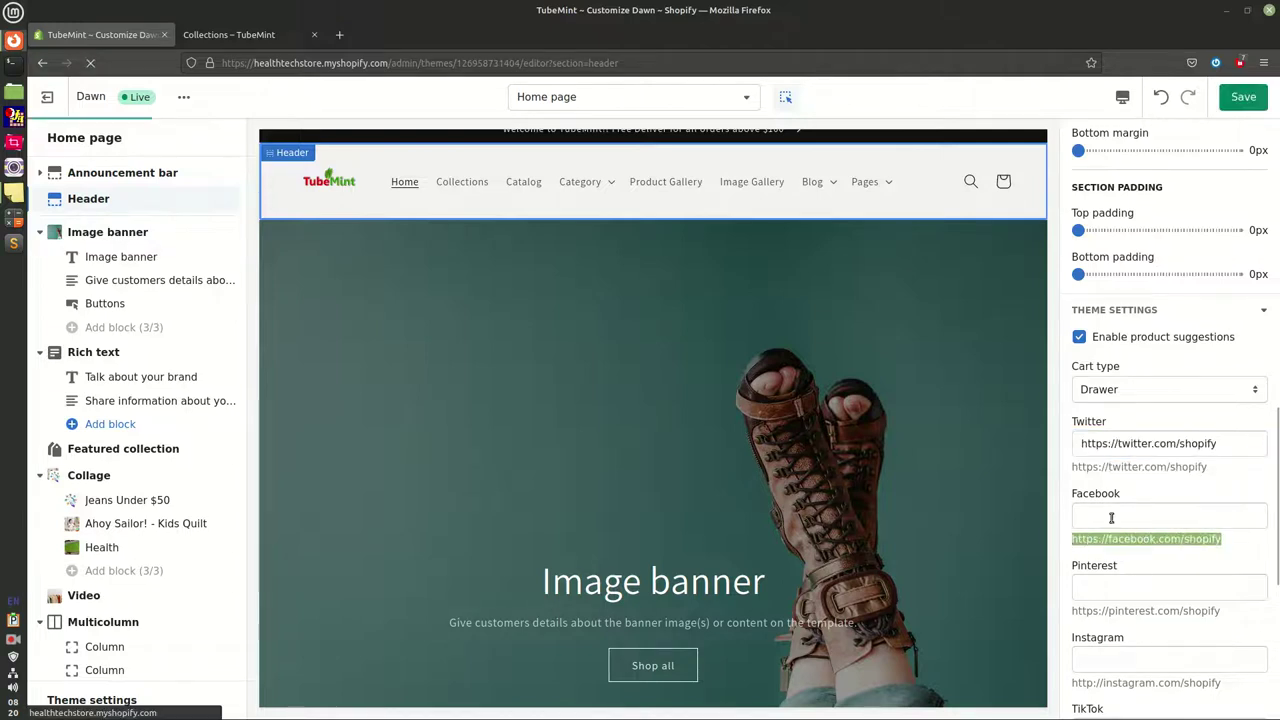
pyautogui.click(1111, 518)
pyautogui.middleClick(1111, 518)
# Fill the Pinterest and Instagram fields with their sample URLs and save the settings
pyautogui.moveTo(1222, 610); pyautogui.dragTo(1071, 613)
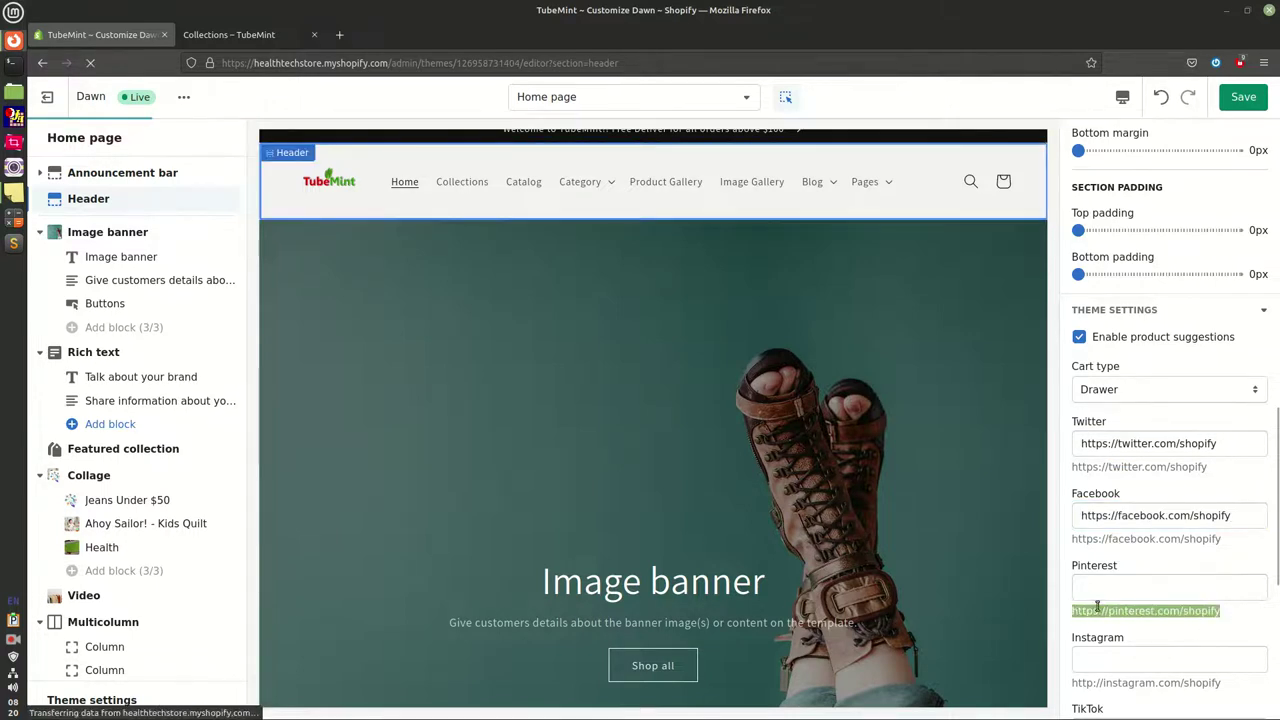
pyautogui.click(1086, 587)
pyautogui.middleClick(1086, 587)
pyautogui.moveTo(1224, 686); pyautogui.dragTo(1072, 694)
pyautogui.hotkey('ctrl', 'c')
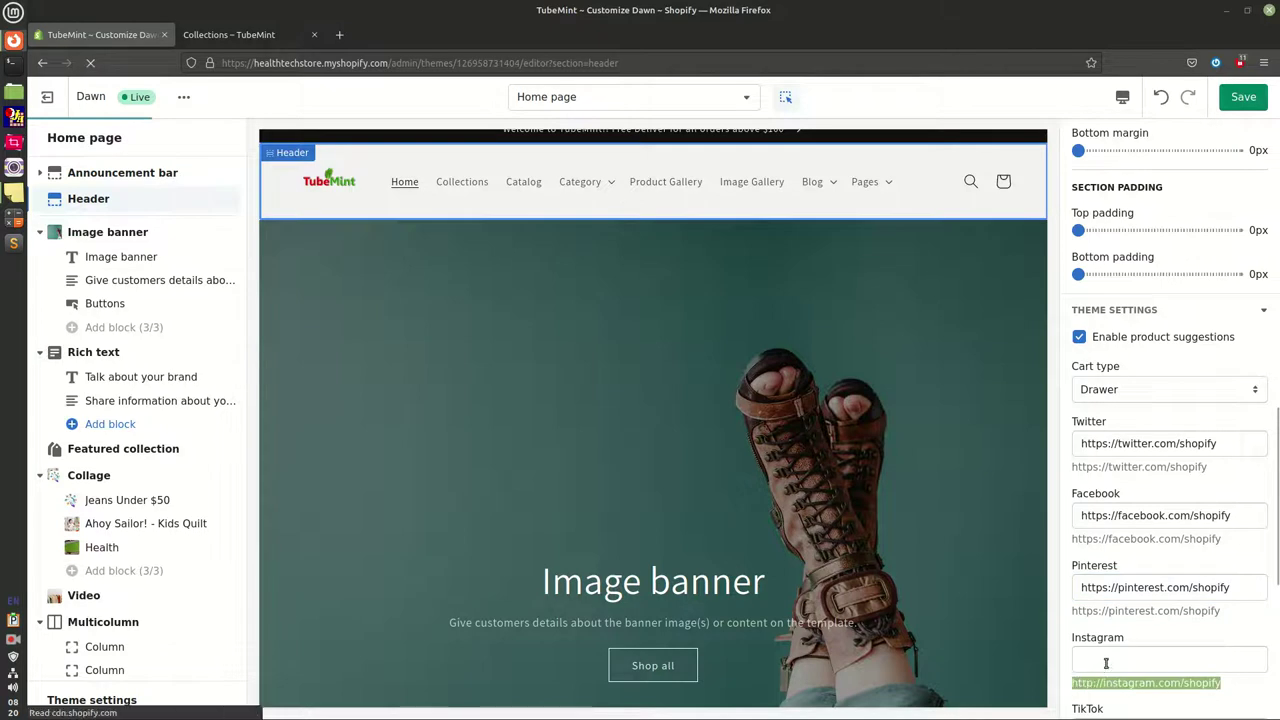
pyautogui.click(1102, 659)
pyautogui.middleClick(1102, 659)
pyautogui.scroll(-3, 1163, 627)
pyautogui.scroll(-5, 1163, 627)
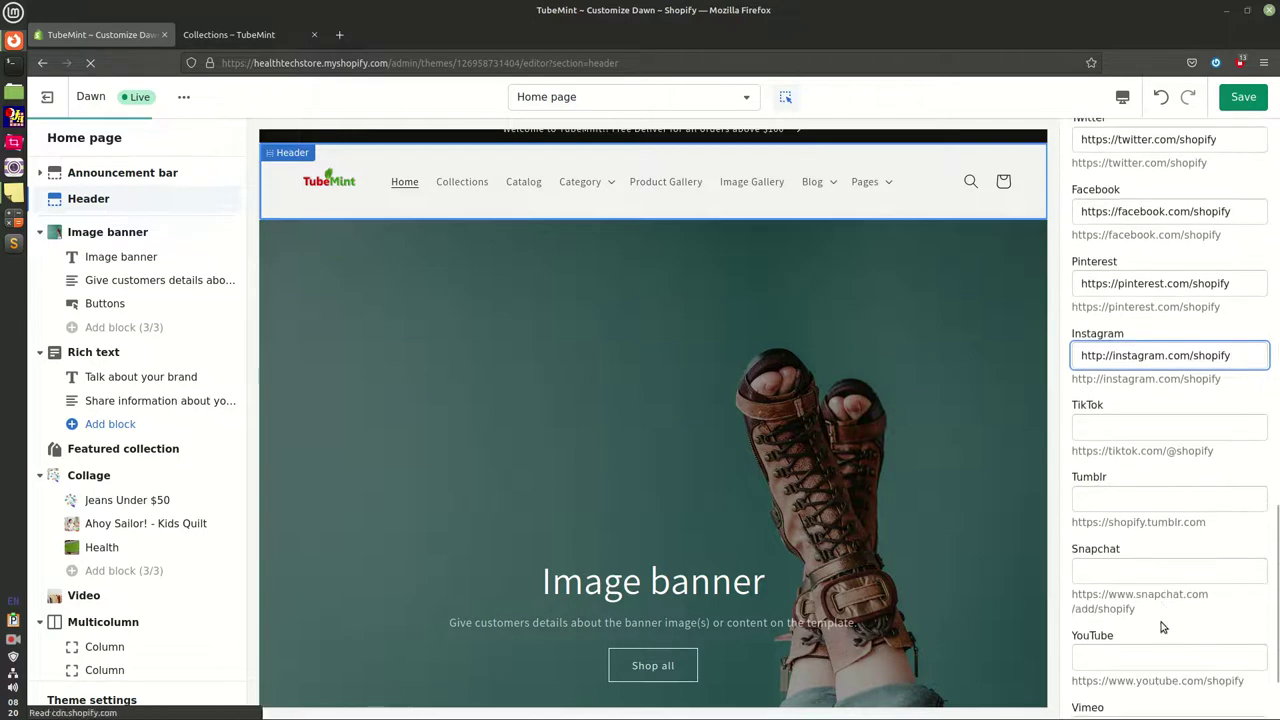
pyautogui.scroll(-2, 1163, 627)
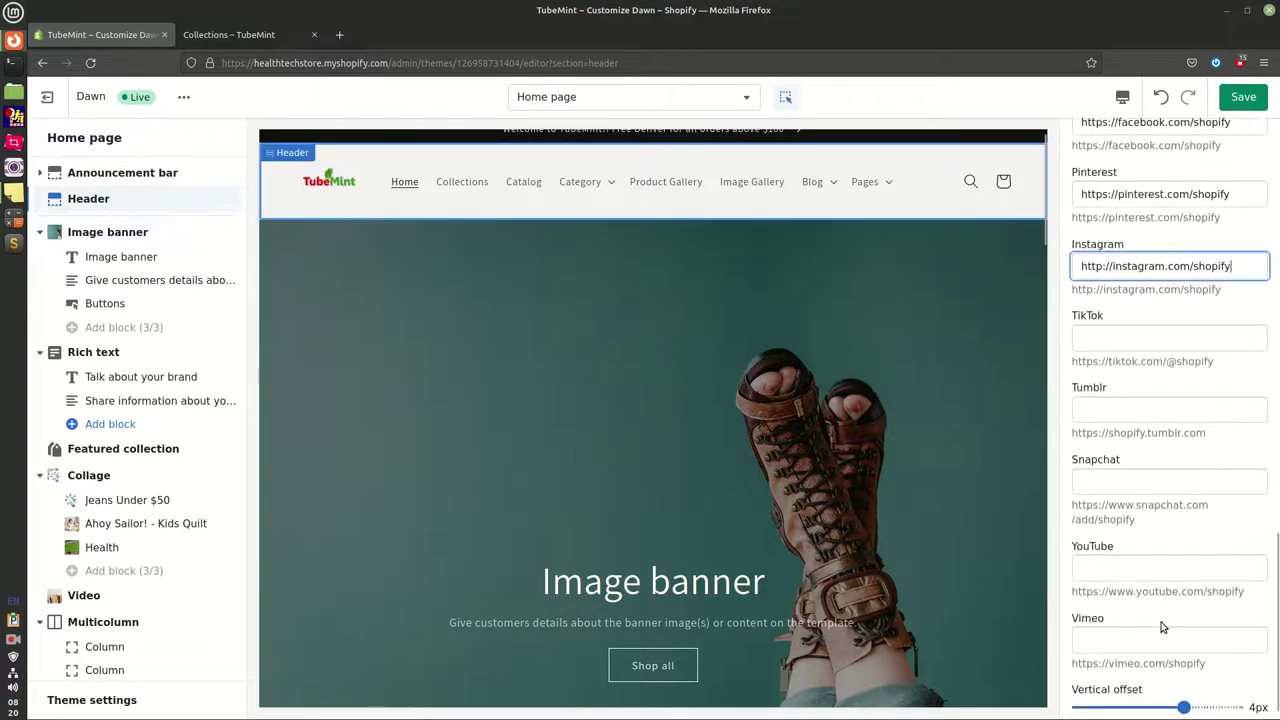
pyautogui.click(1245, 99)
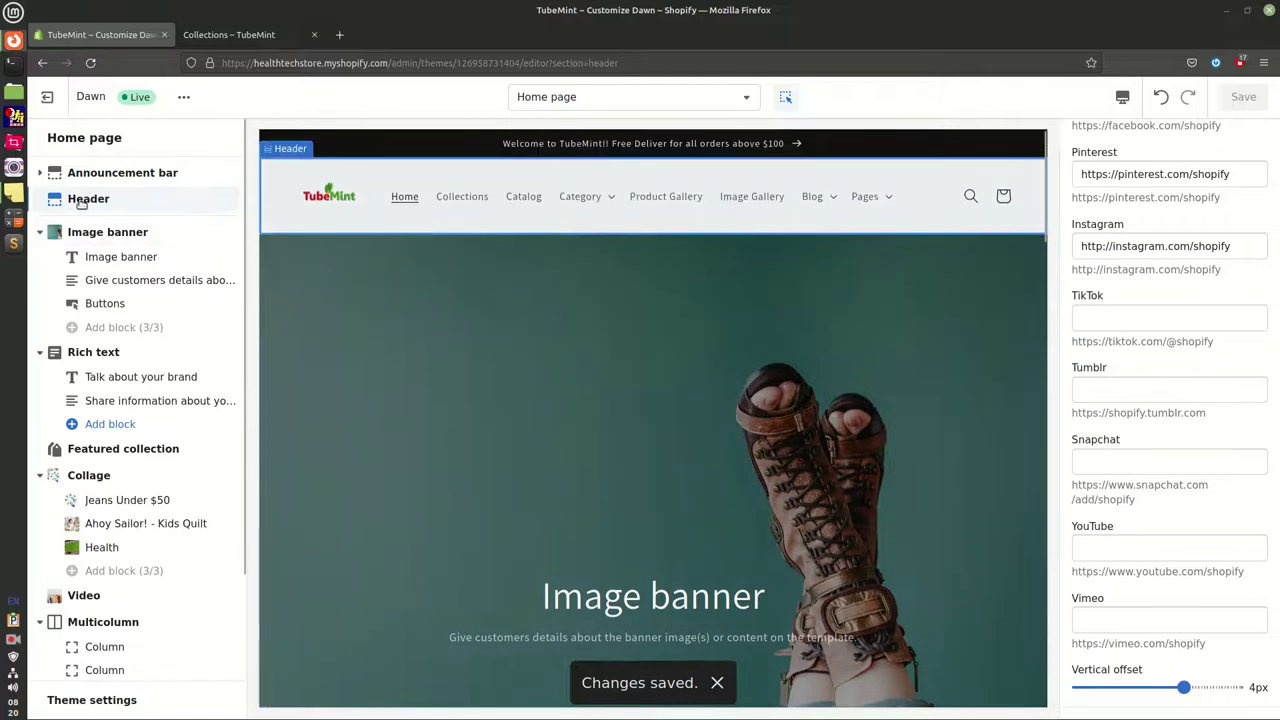
# Replace the Image banner's first image with the hand-wearing-a-ring photo from the library
pyautogui.click(113, 232)
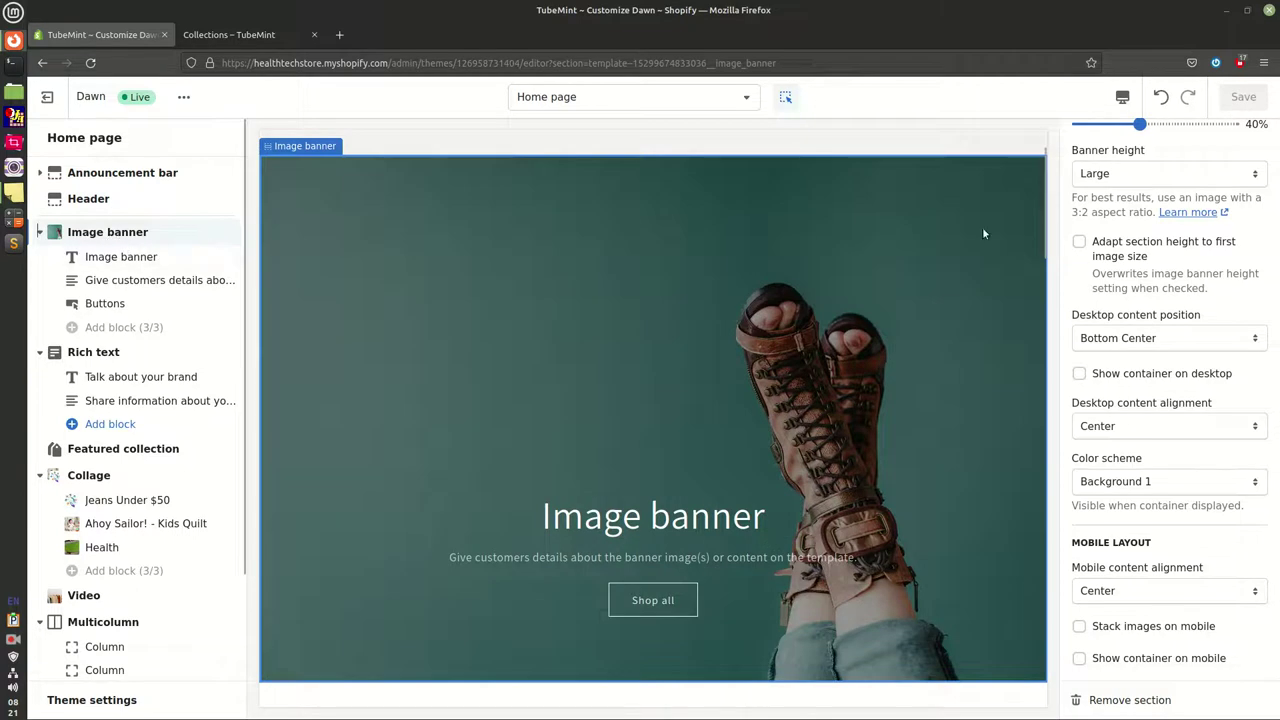
pyautogui.scroll(5, 1125, 252)
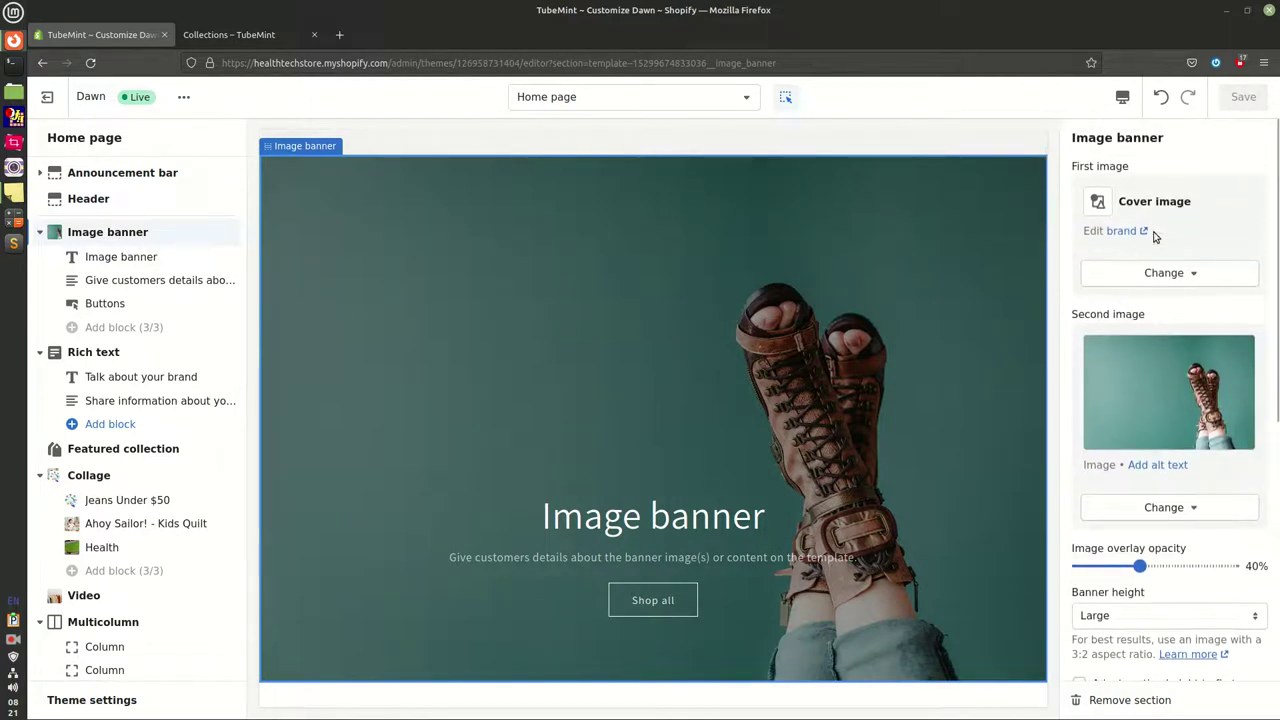
pyautogui.moveTo(1072, 138); pyautogui.dragTo(1167, 145)
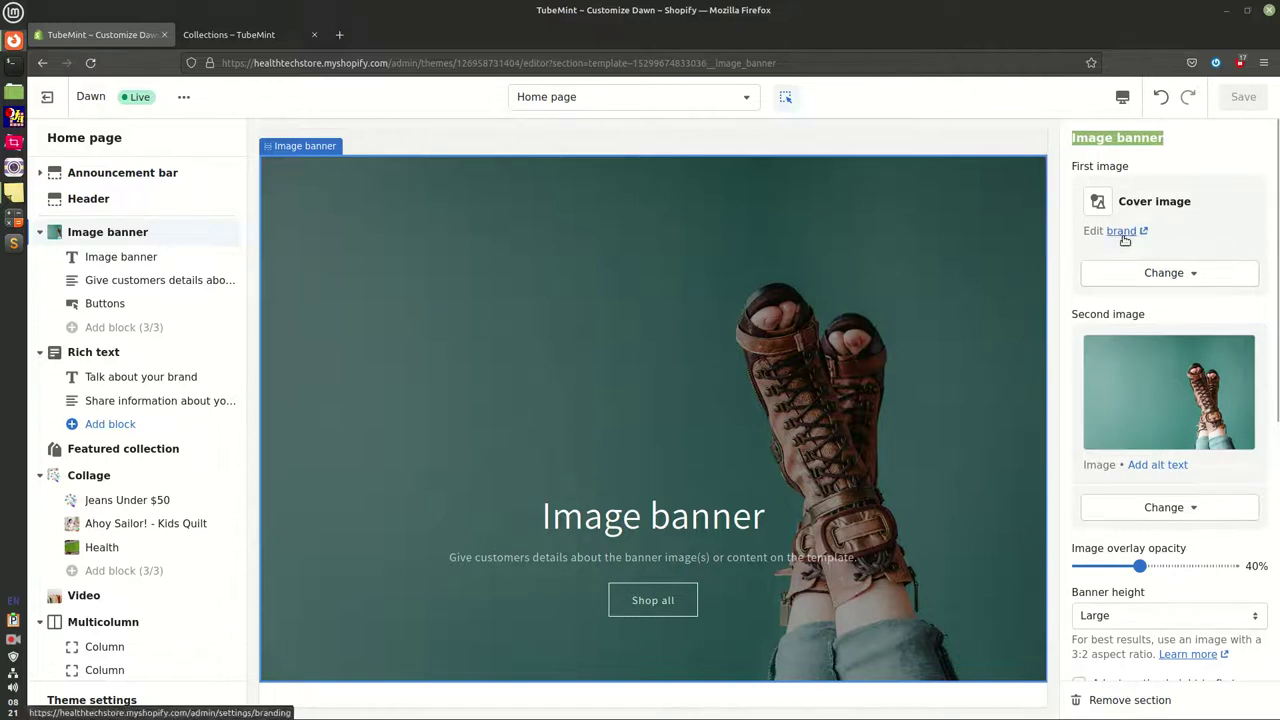
pyautogui.click(1165, 276)
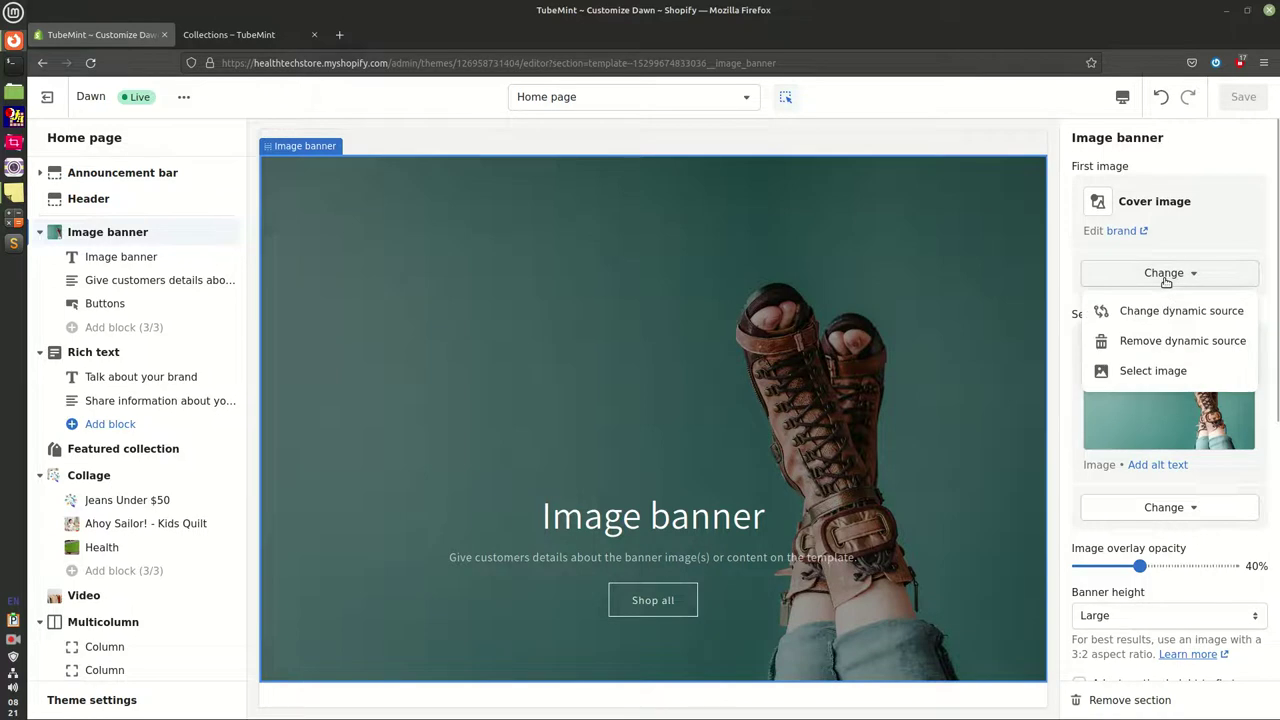
pyautogui.click(1167, 370)
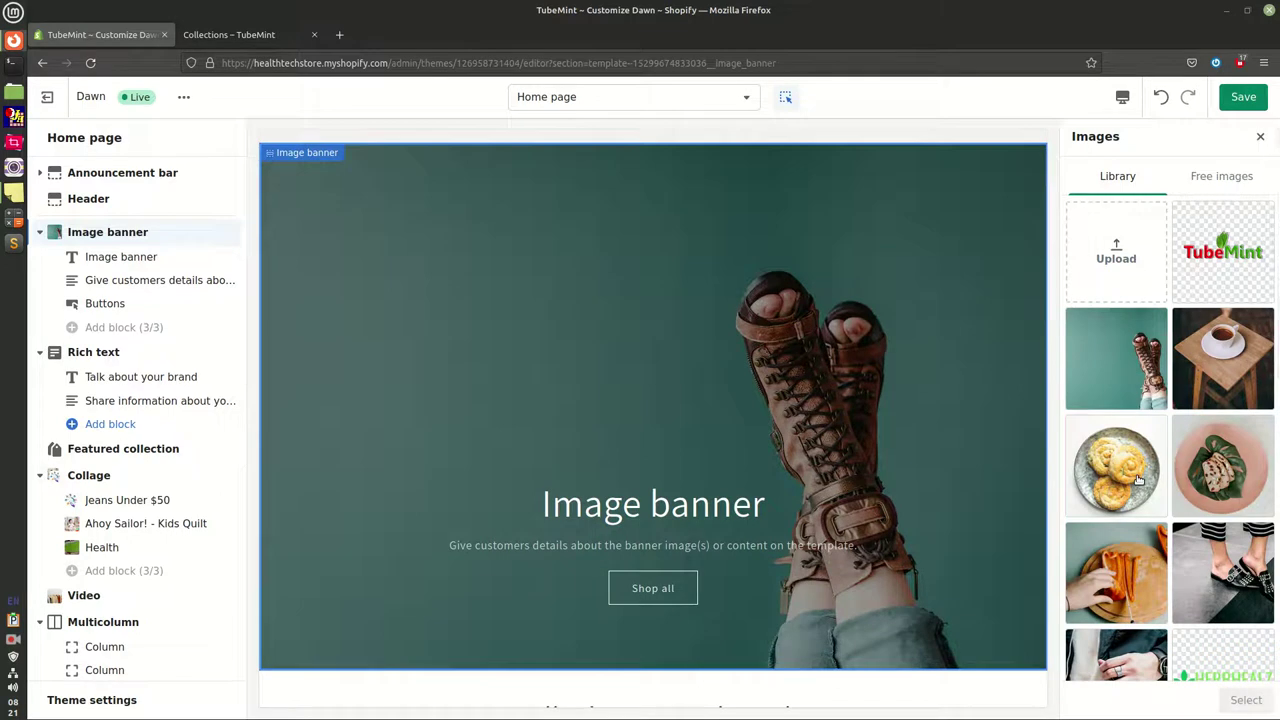
pyautogui.click(1116, 655)
pyautogui.click(1258, 702)
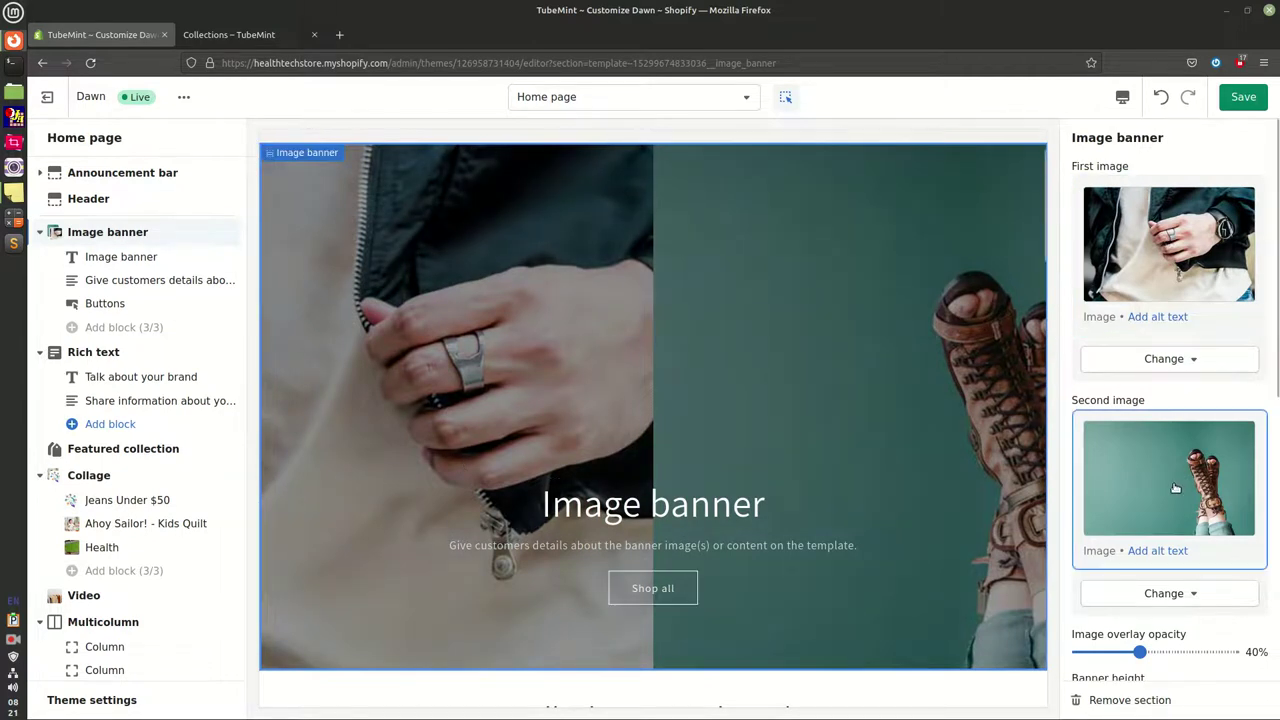
# Lower the banner's image overlay opacity to 0% and set its height to Medium
pyautogui.moveTo(1073, 169); pyautogui.dragTo(1140, 167)
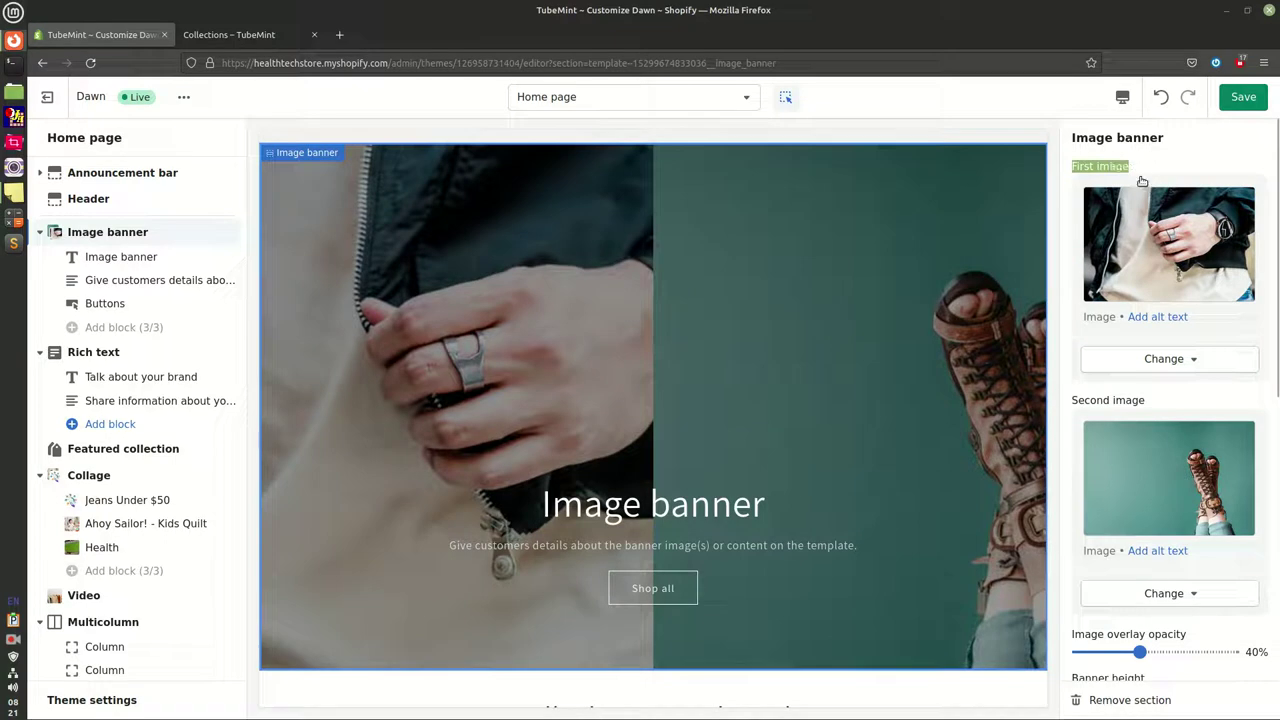
pyautogui.click(1085, 406)
pyautogui.moveTo(1085, 406); pyautogui.dragTo(1150, 407)
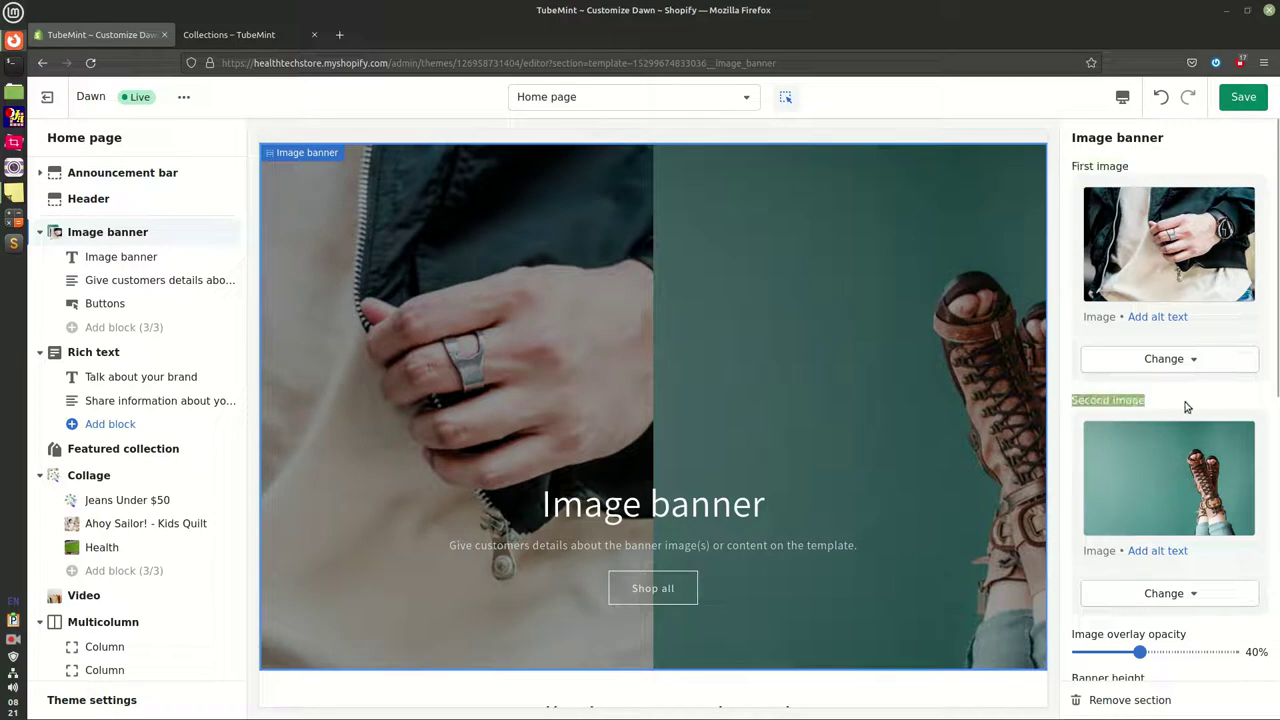
pyautogui.scroll(-4, 1180, 405)
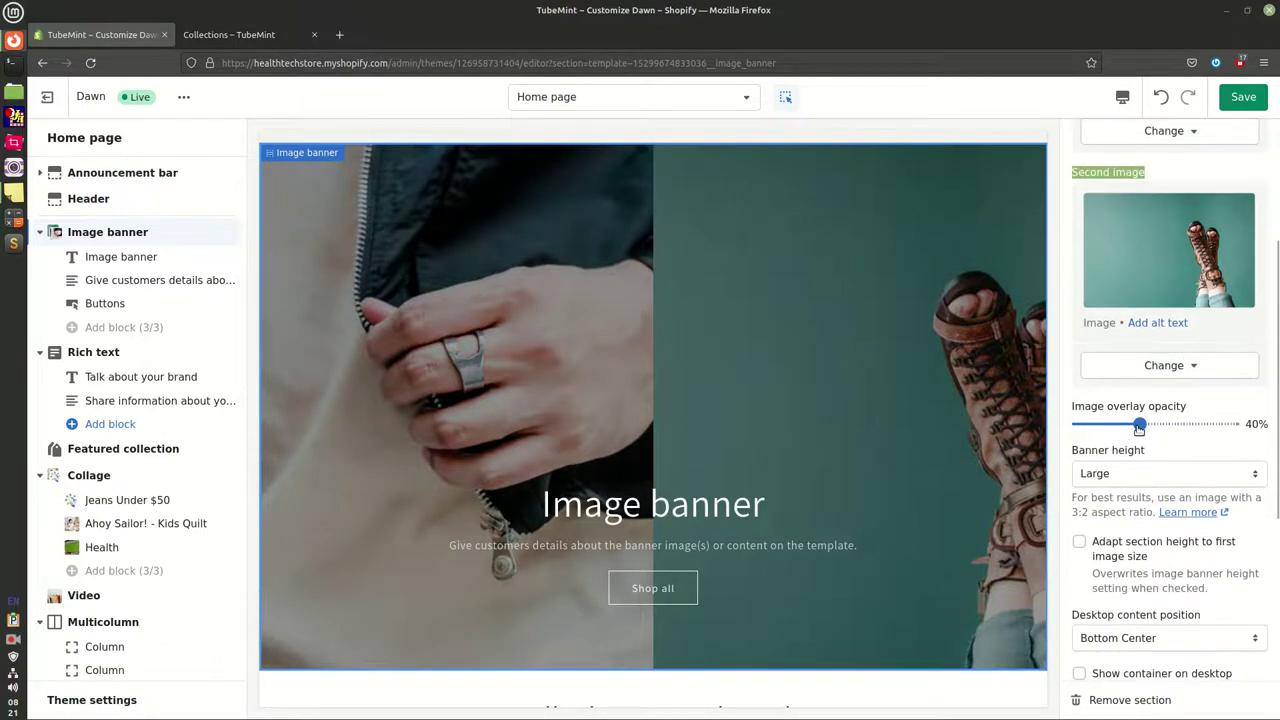
pyautogui.moveTo(1136, 427); pyautogui.dragTo(1079, 427)
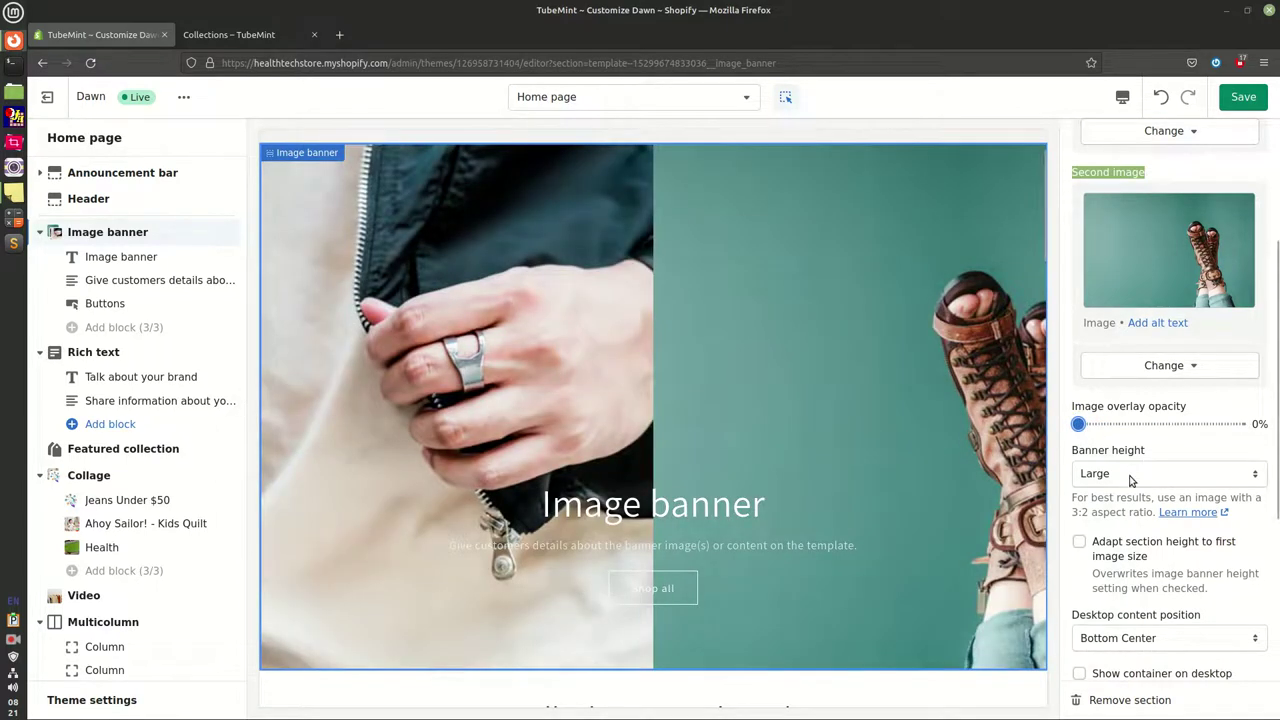
pyautogui.click(1163, 475)
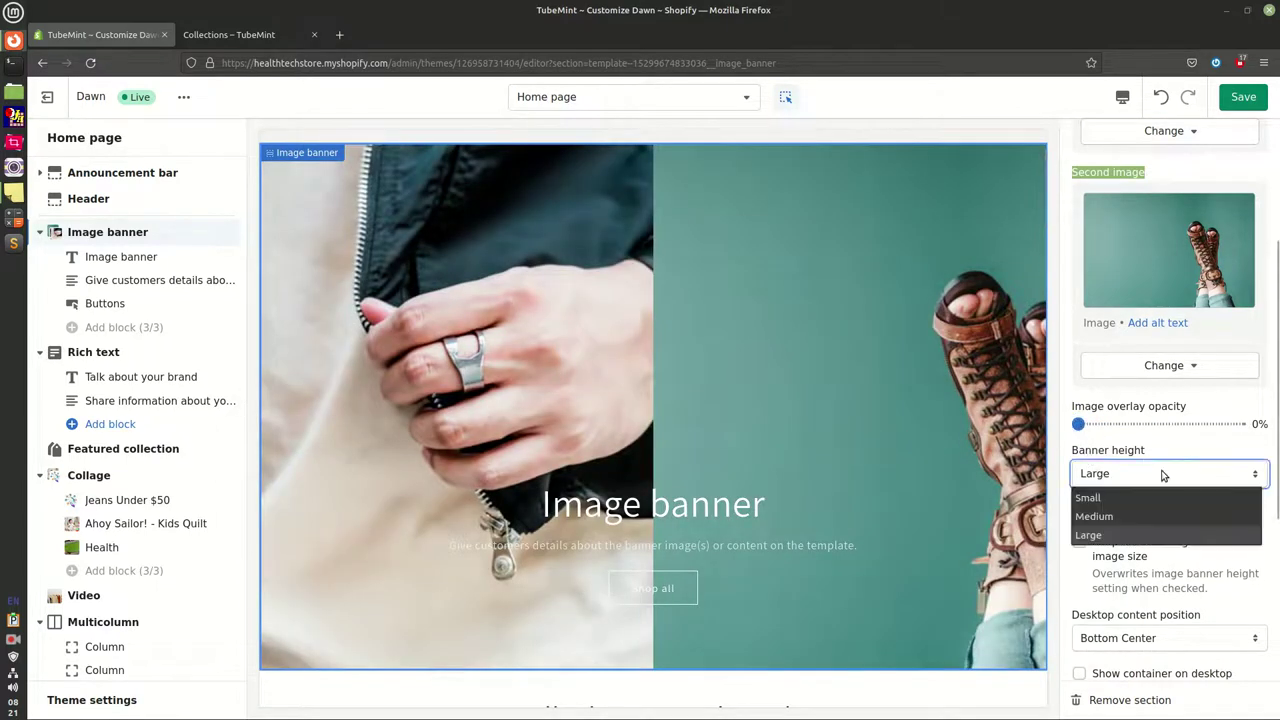
pyautogui.click(1132, 510)
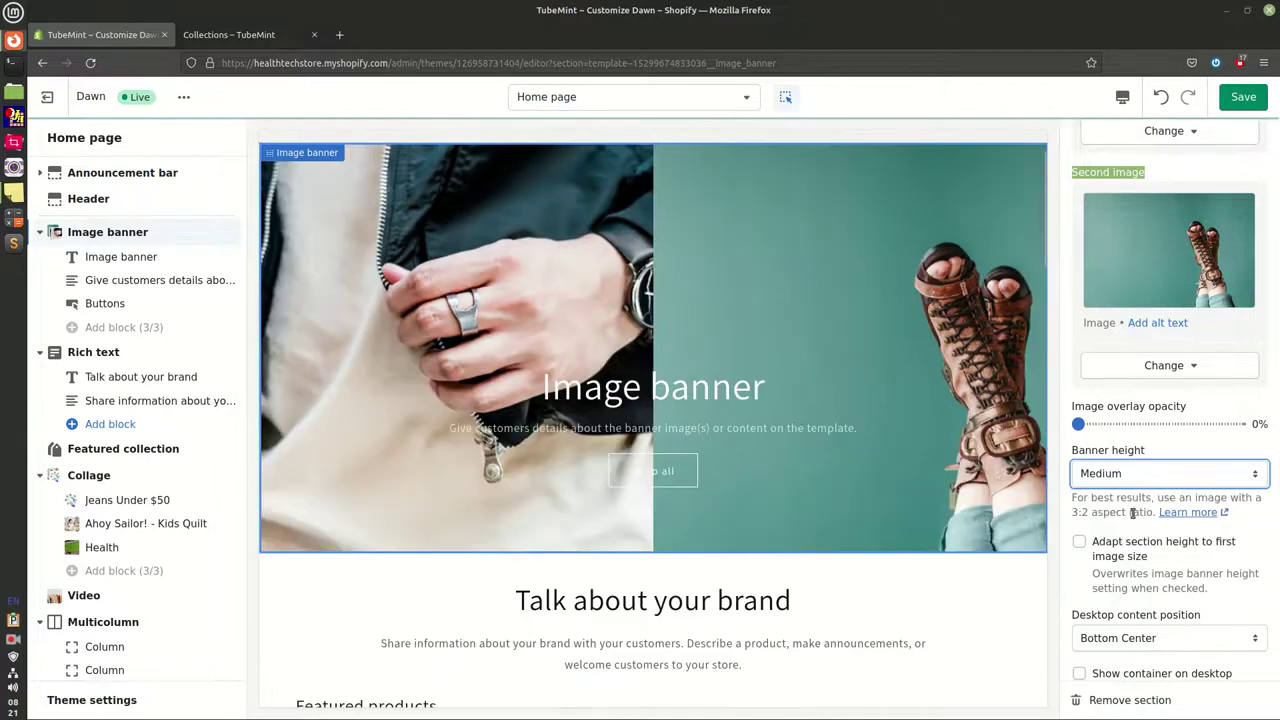
pyautogui.scroll(2, 774, 393)
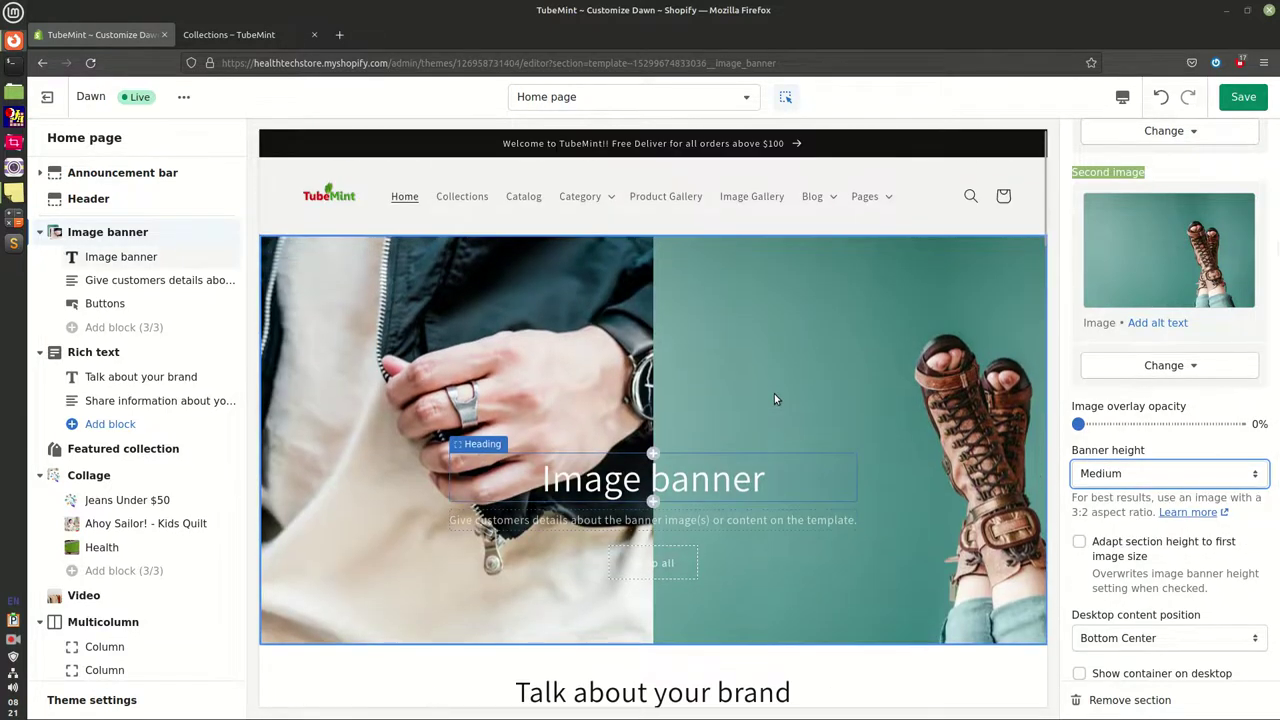
# Show the banner text in a container on desktop, with the content left-aligned
pyautogui.scroll(-3, 774, 398)
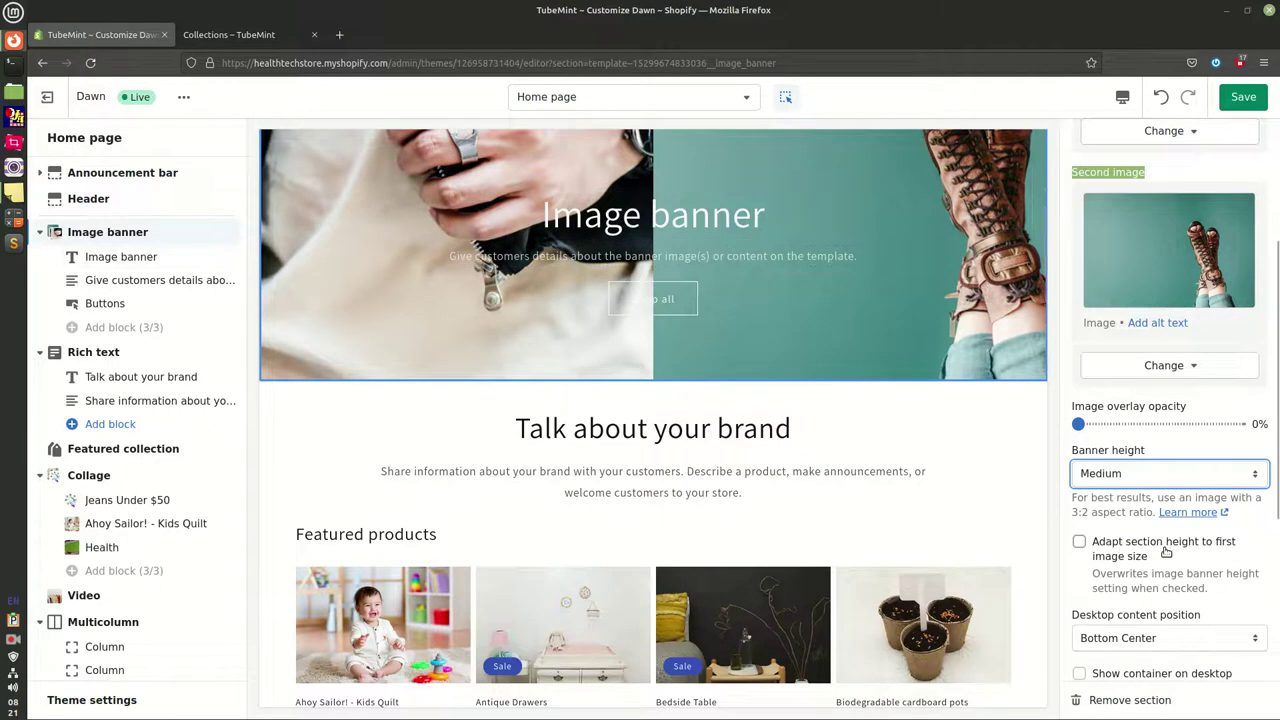
pyautogui.scroll(-3, 1165, 551)
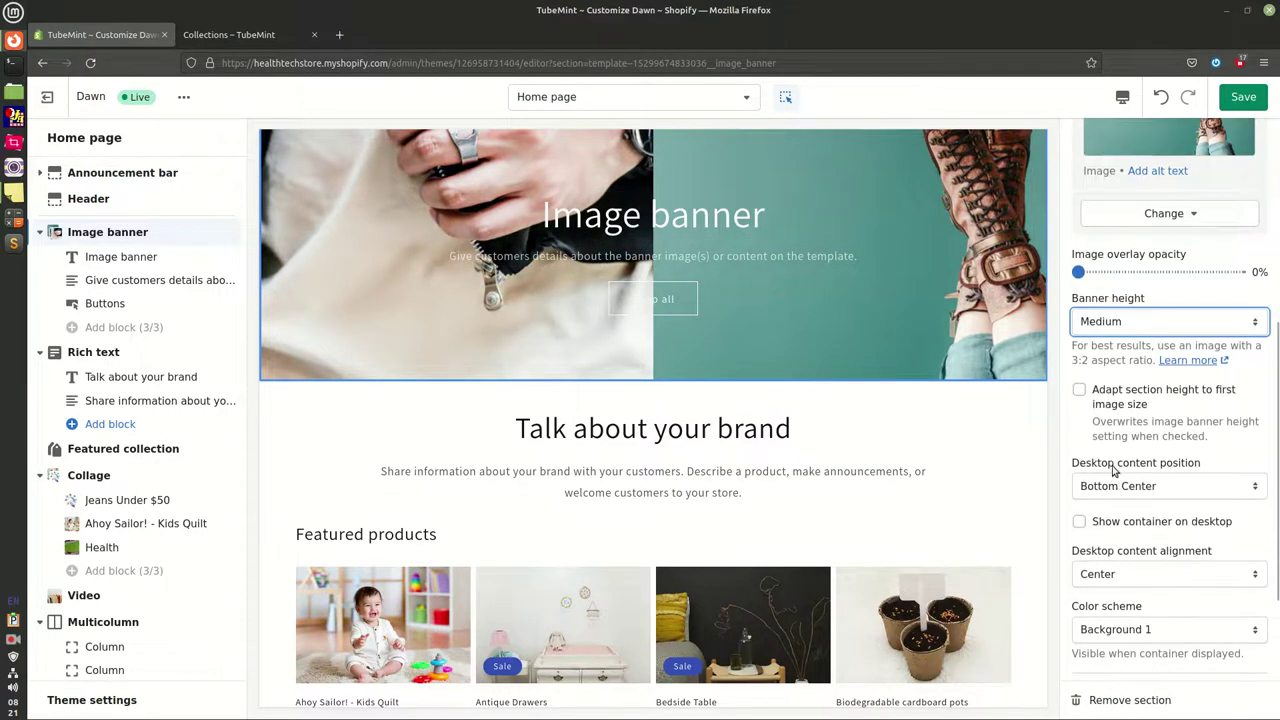
pyautogui.click(1205, 529)
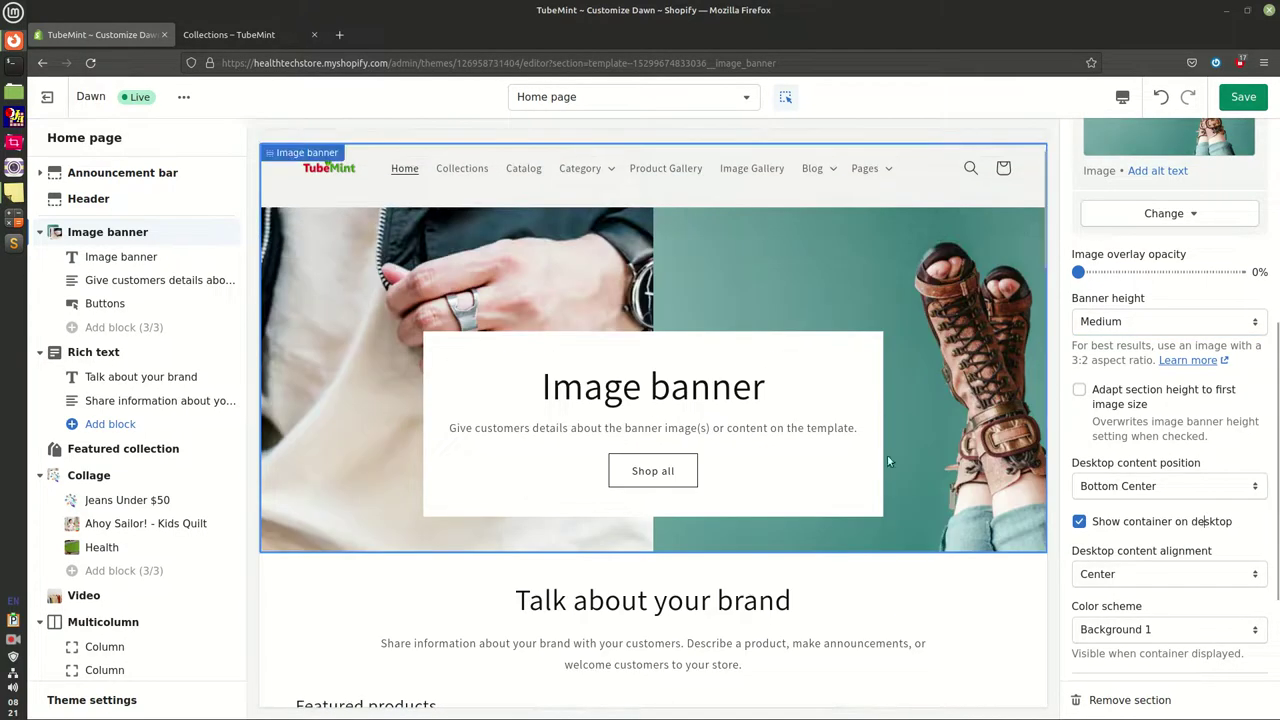
pyautogui.click(1080, 523)
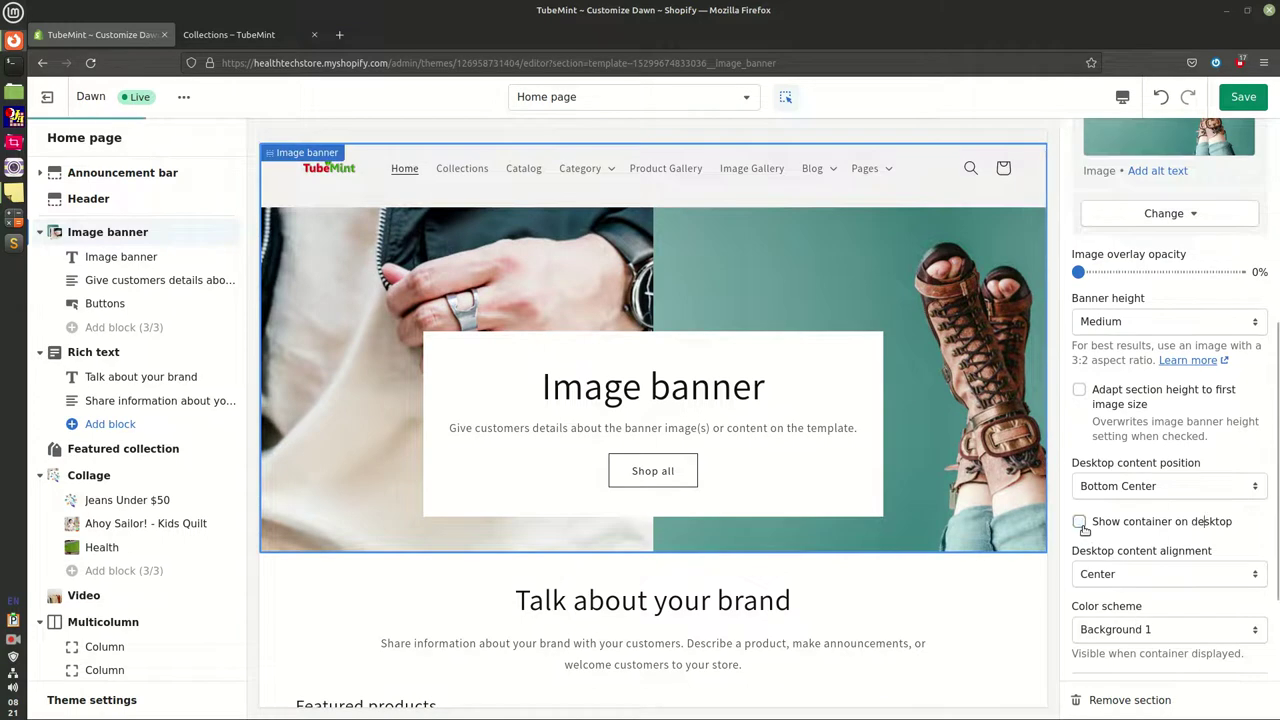
pyautogui.click(1080, 523)
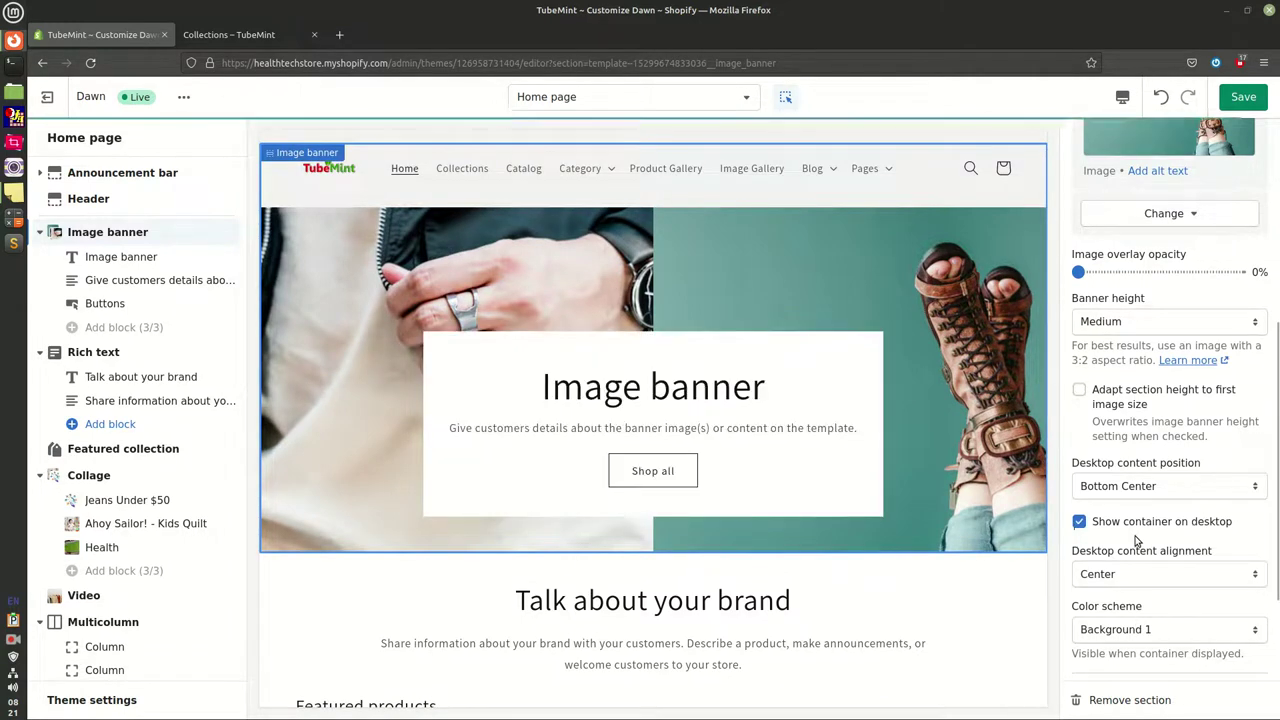
pyautogui.scroll(-3, 1130, 510)
pyautogui.click(1220, 428)
pyautogui.click(1098, 453)
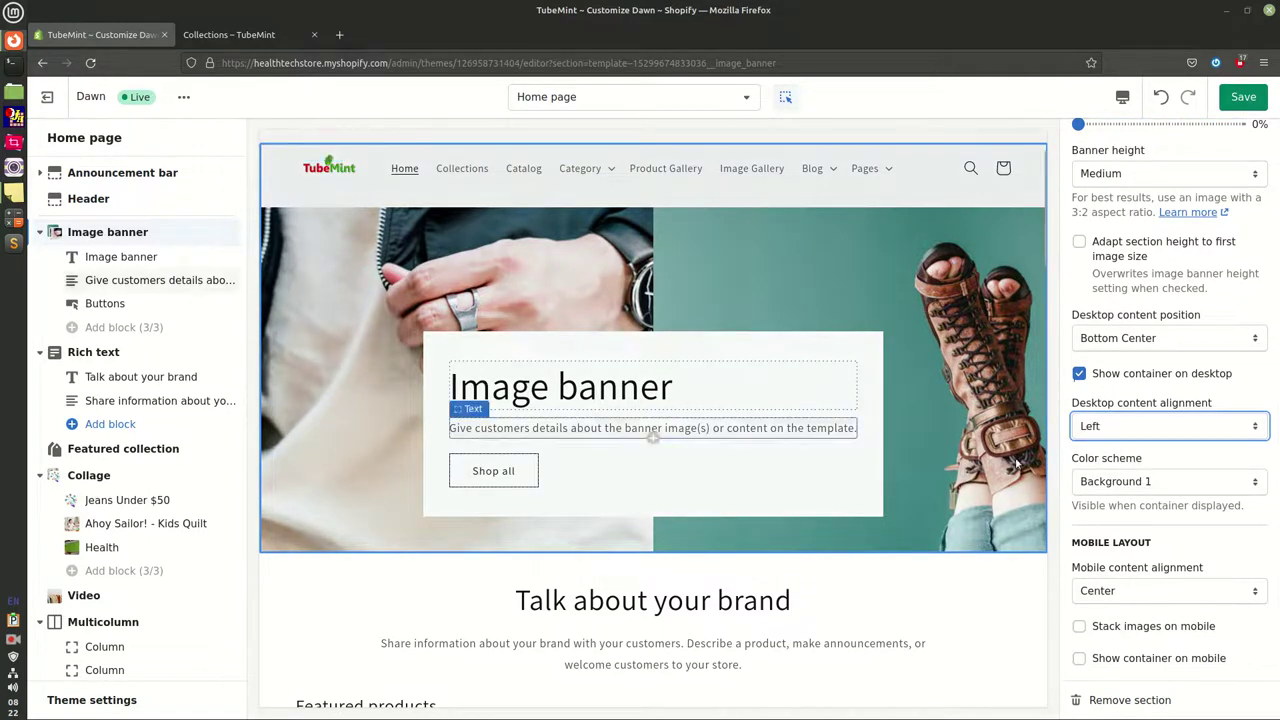
# Give the banner the Accent 1 colour scheme after trying Accent 2, and stack images on mobile
pyautogui.click(1133, 483)
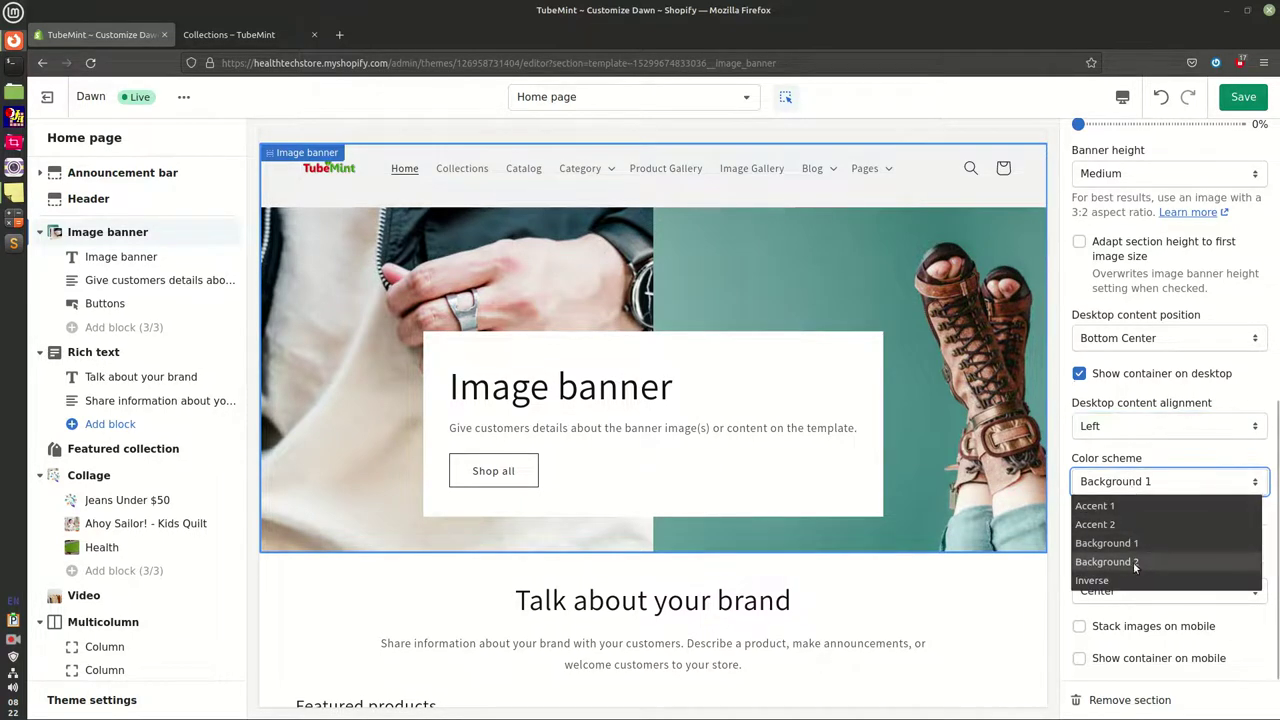
pyautogui.click(1106, 507)
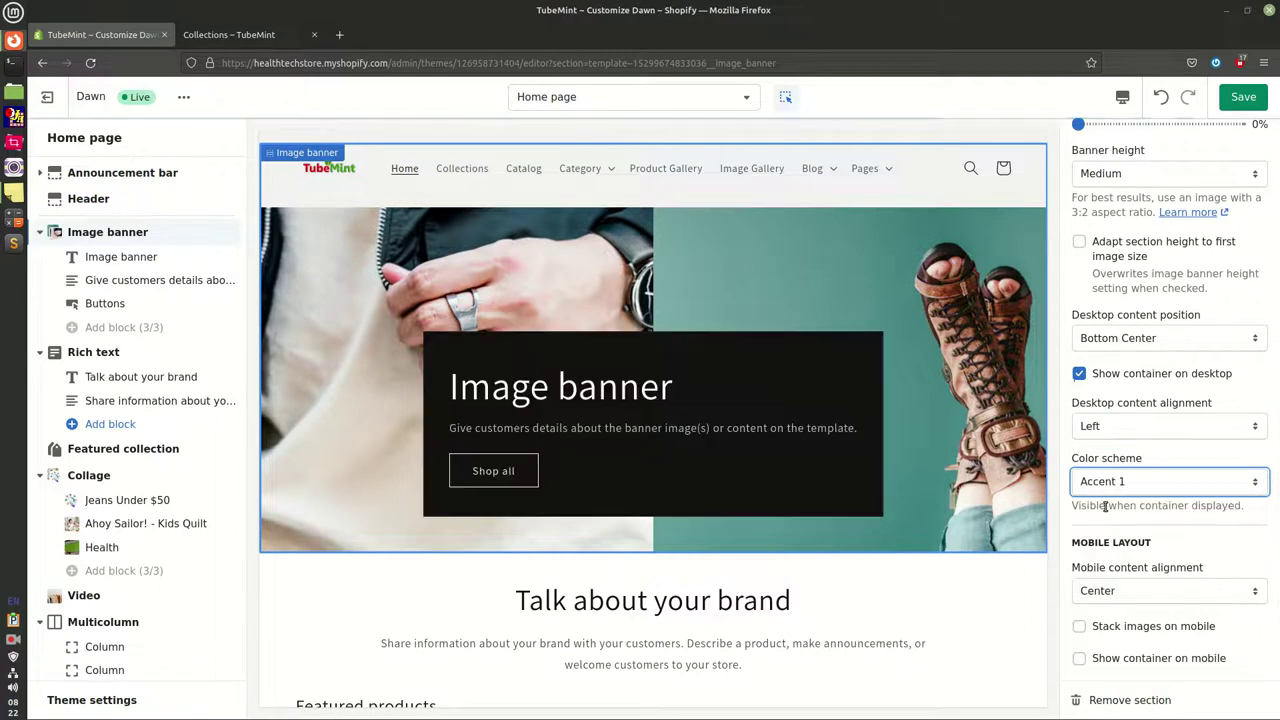
pyautogui.click(1117, 490)
pyautogui.click(1111, 522)
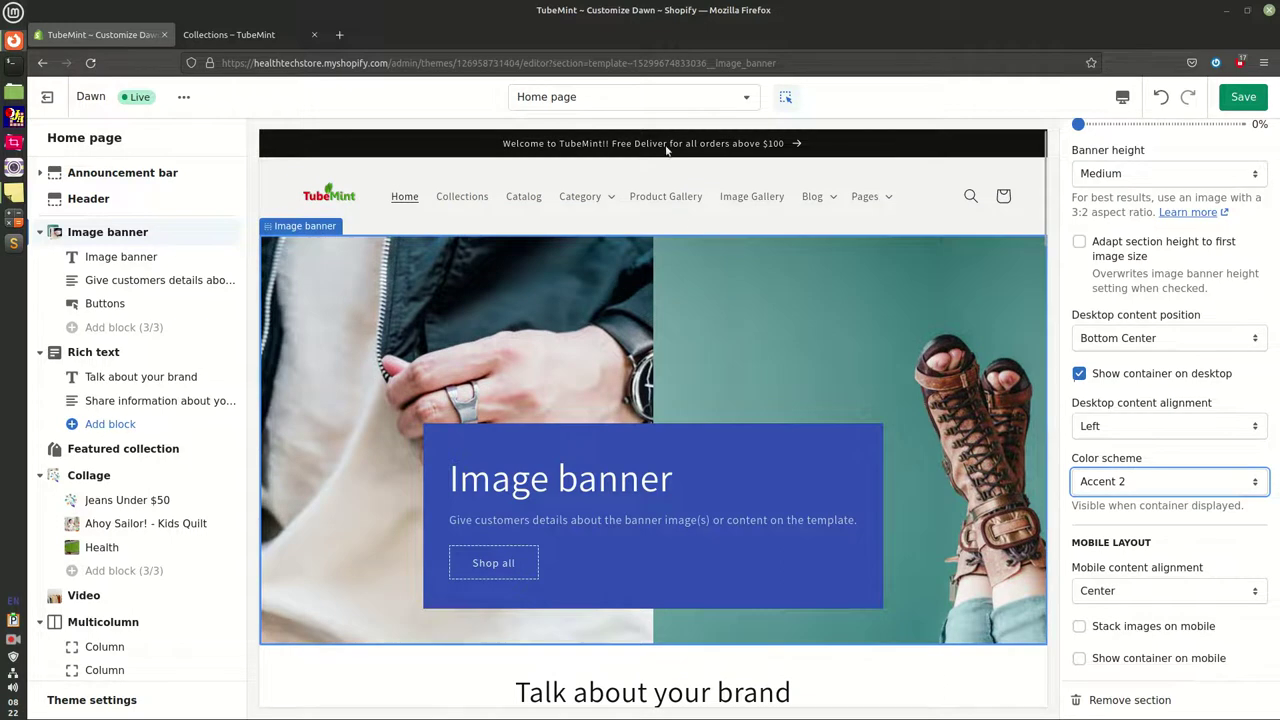
pyautogui.click(1100, 481)
pyautogui.click(1110, 505)
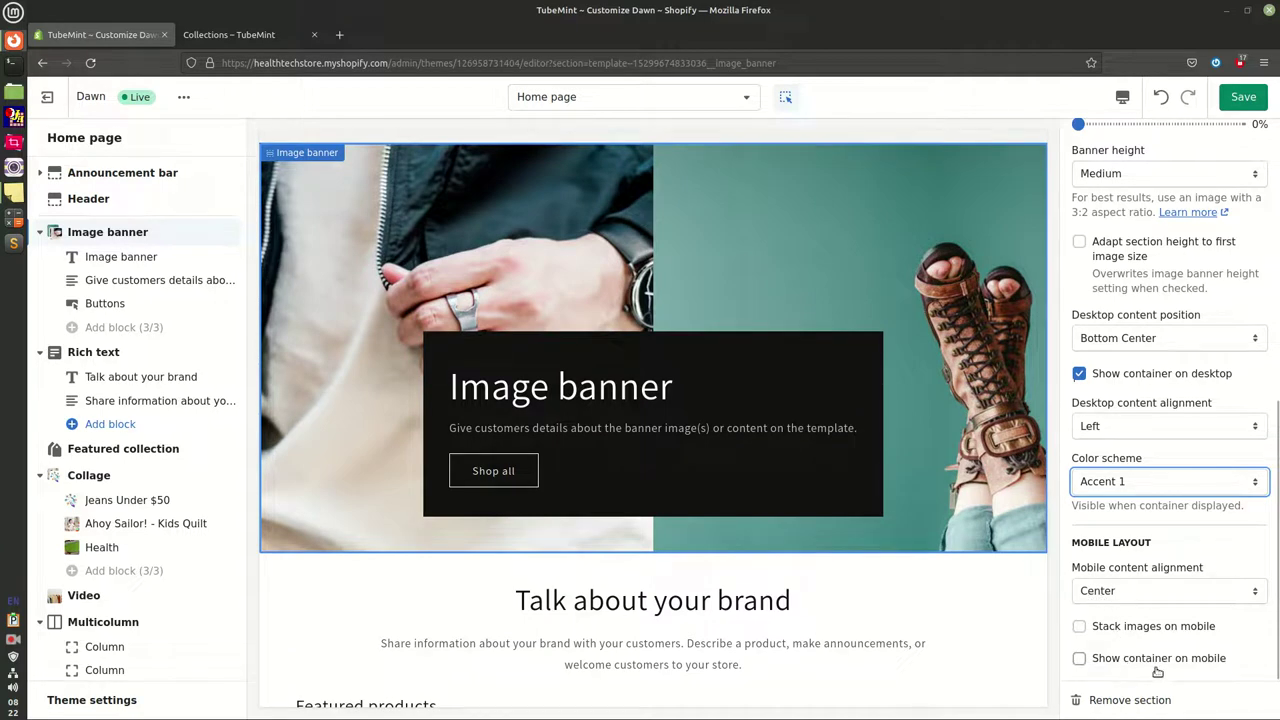
pyautogui.click(1100, 628)
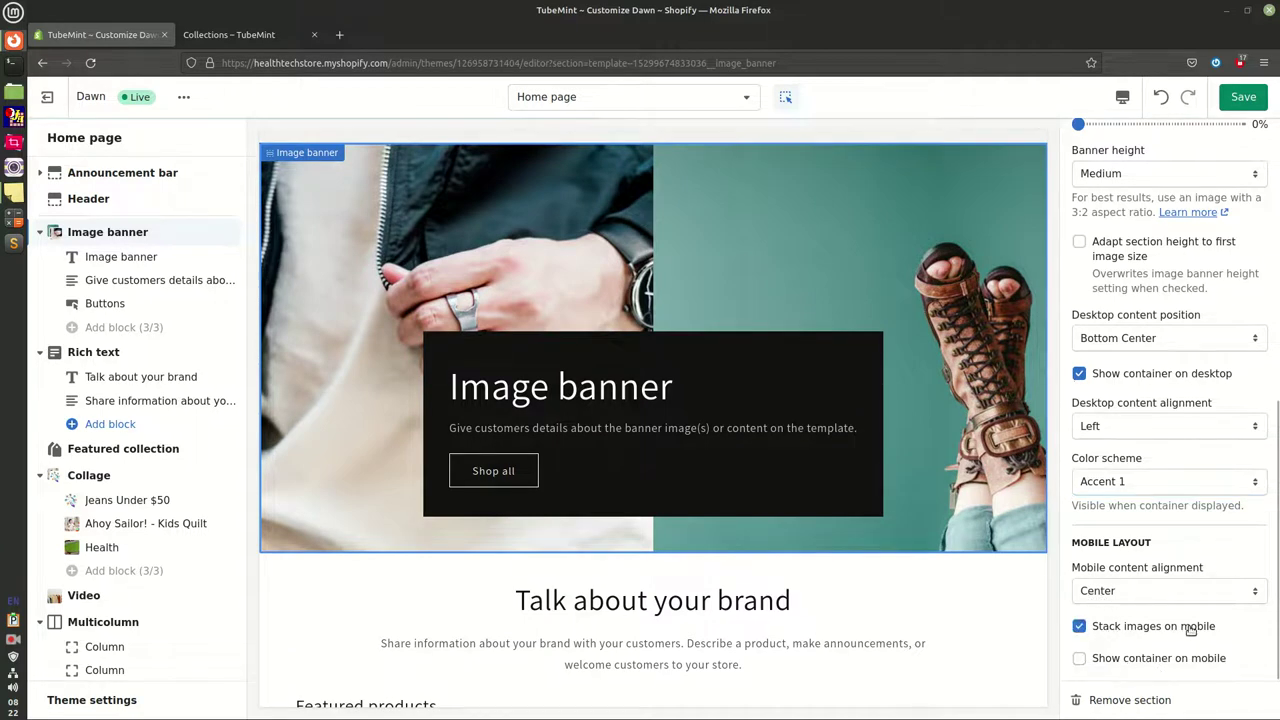
# Save the banner, preview at mobile width, and turn off image stacking on mobile
pyautogui.click(1254, 98)
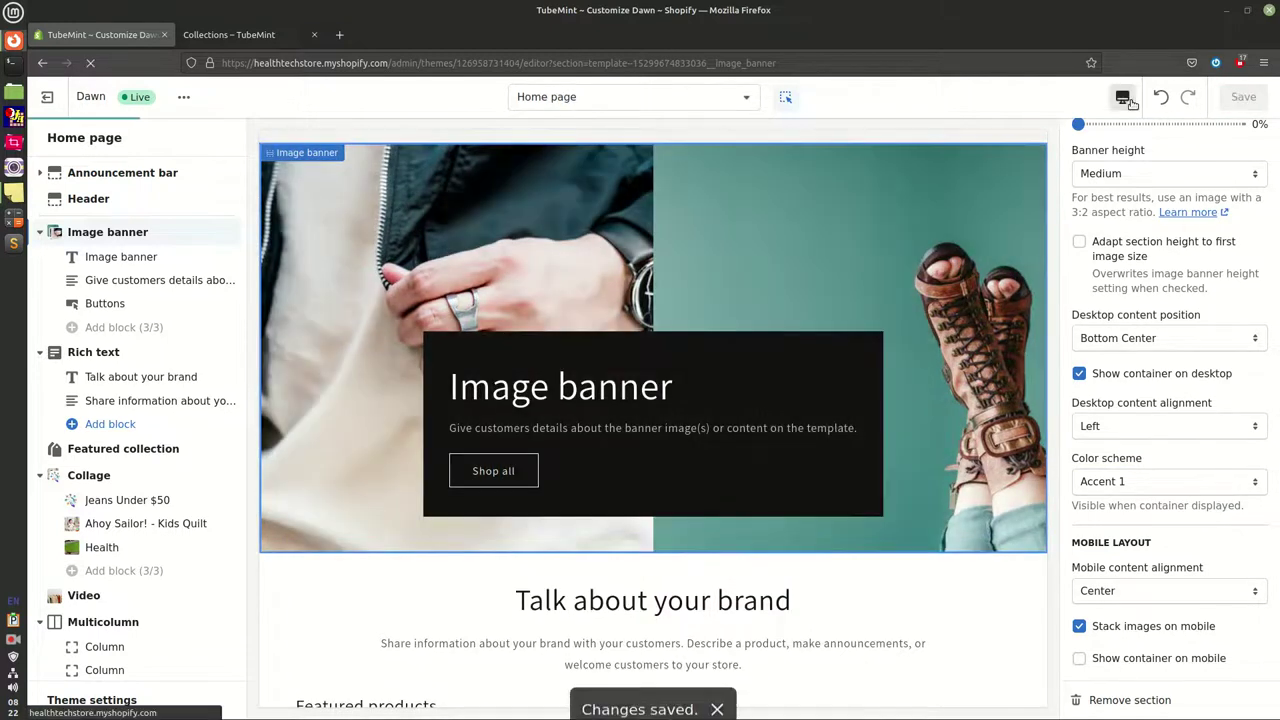
pyautogui.click(1124, 99)
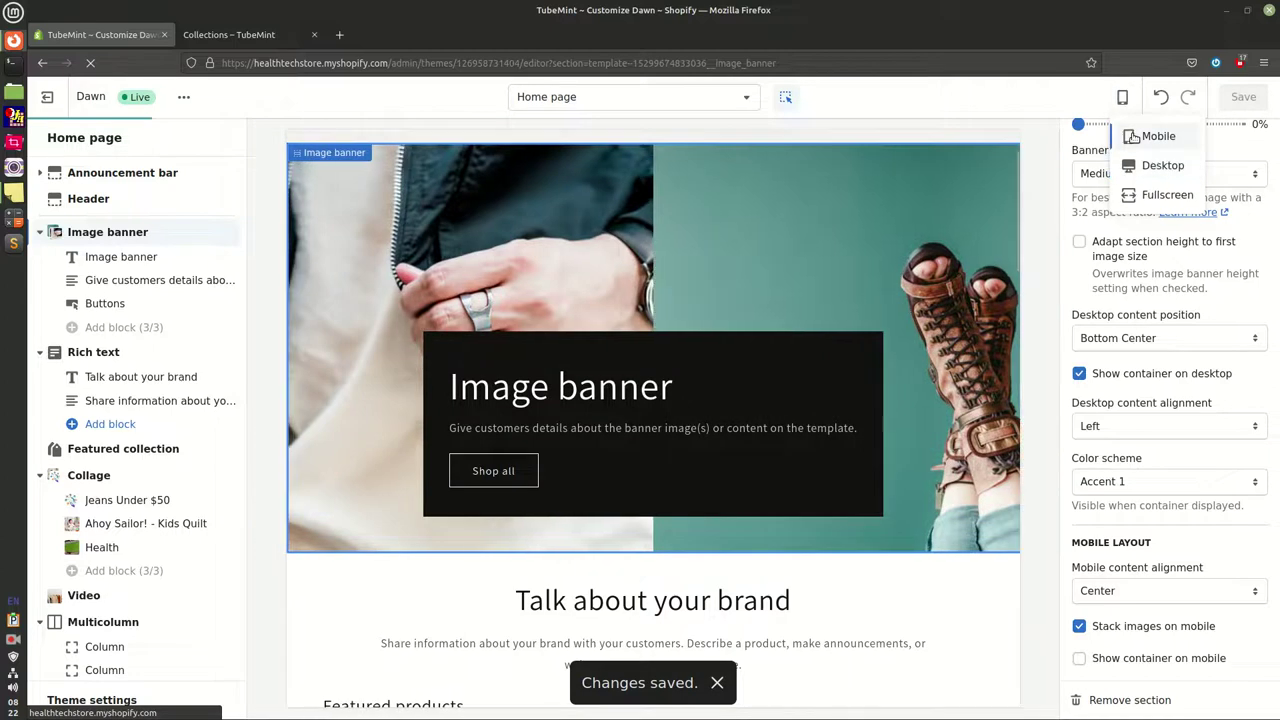
pyautogui.click(1156, 136)
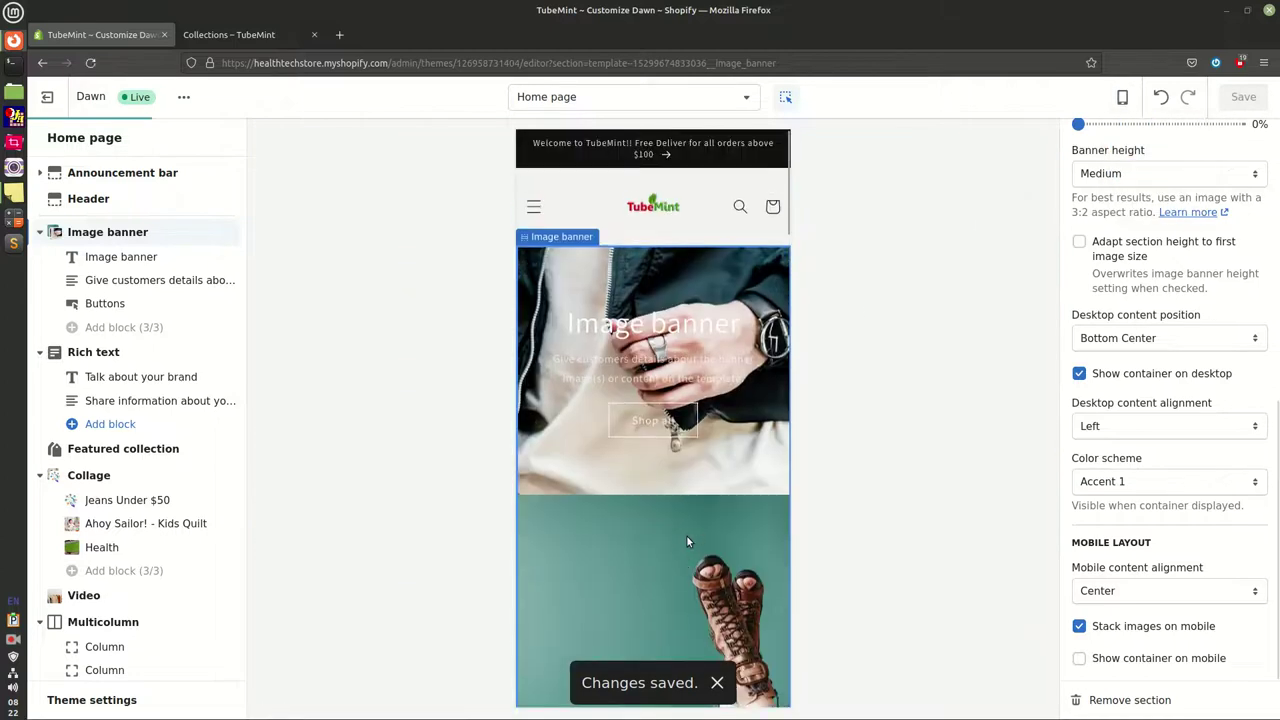
pyautogui.scroll(-5, 686, 541)
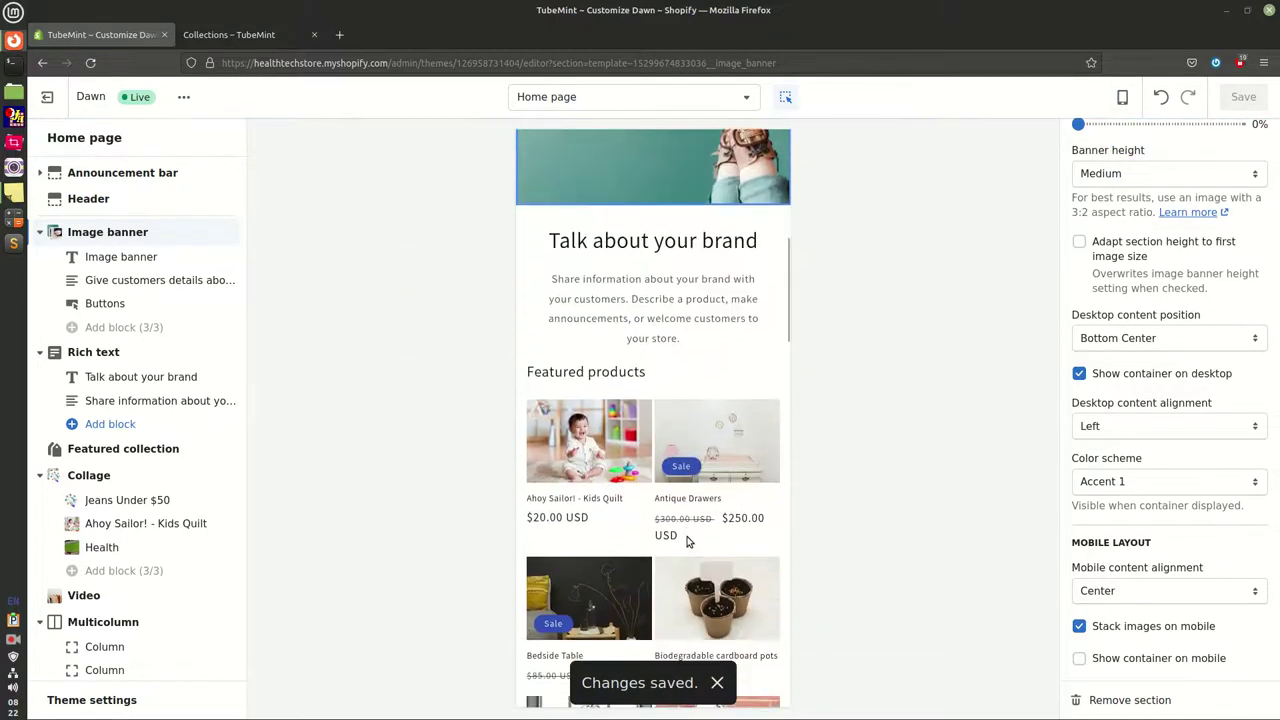
pyautogui.scroll(-15, 686, 541)
pyautogui.scroll(20, 687, 541)
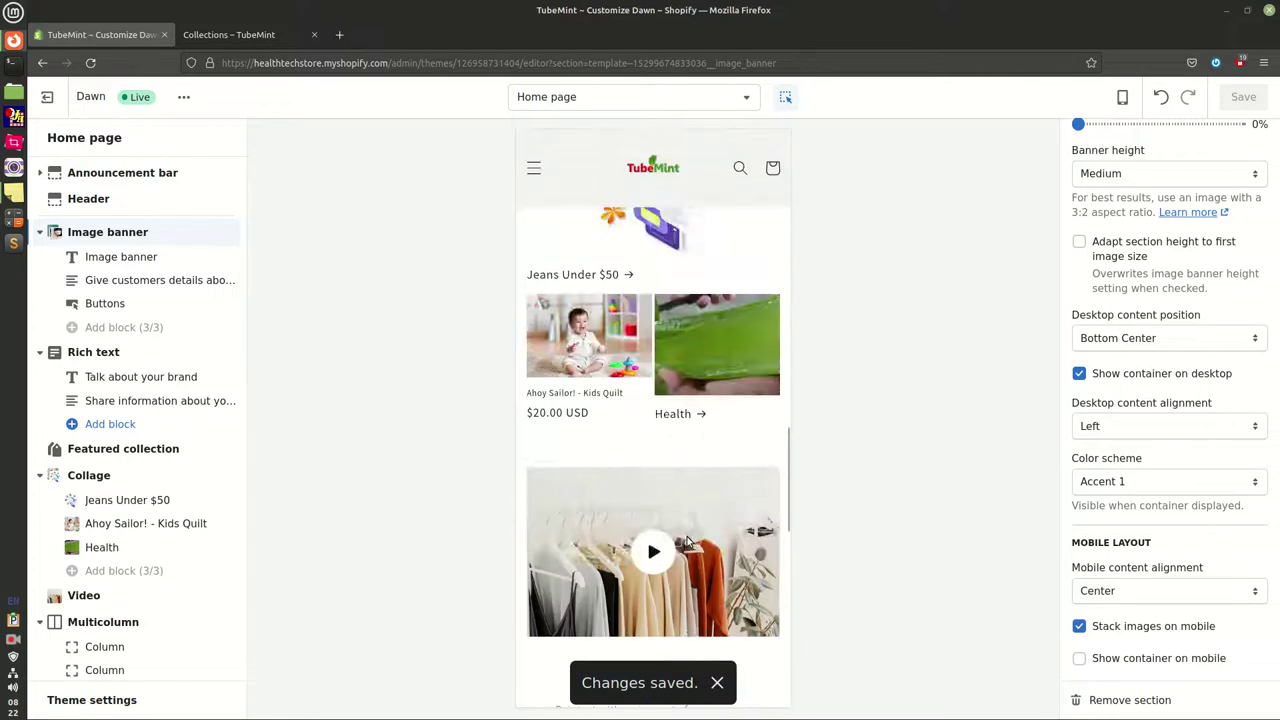
pyautogui.click(1096, 631)
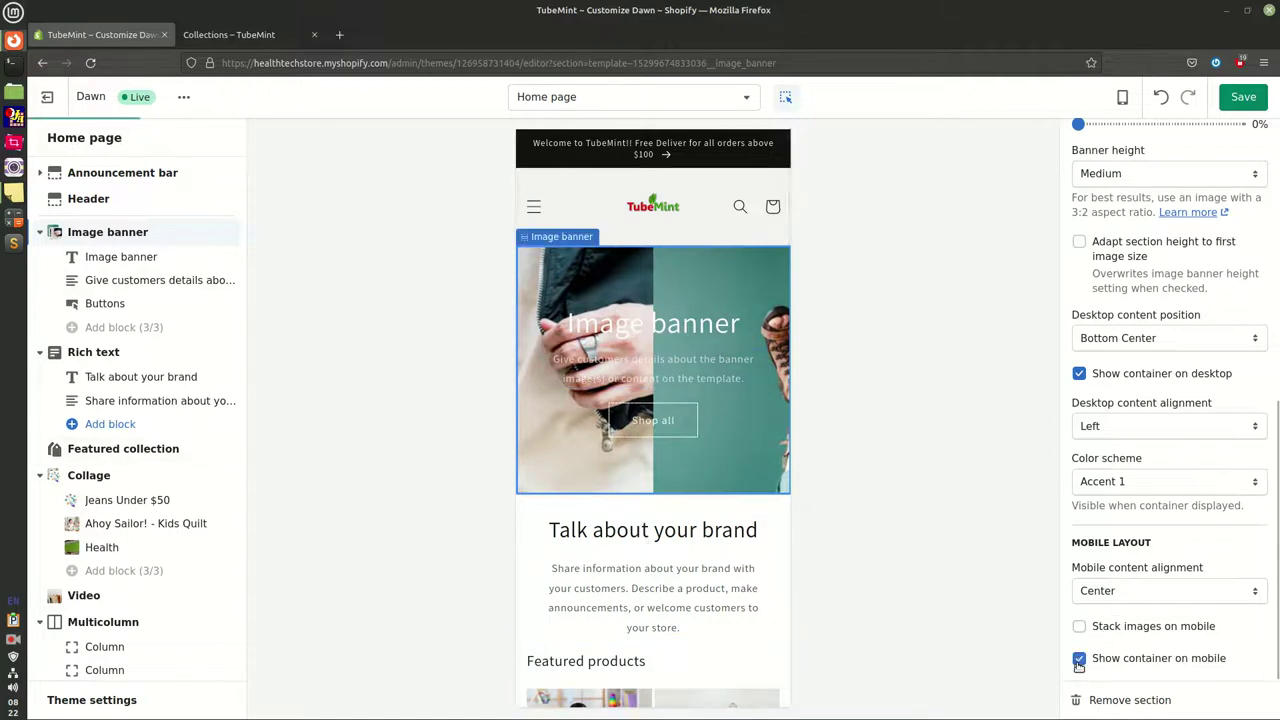
# Save the mobile banner layout and return the preview to desktop width
pyautogui.scroll(2, 700, 468)
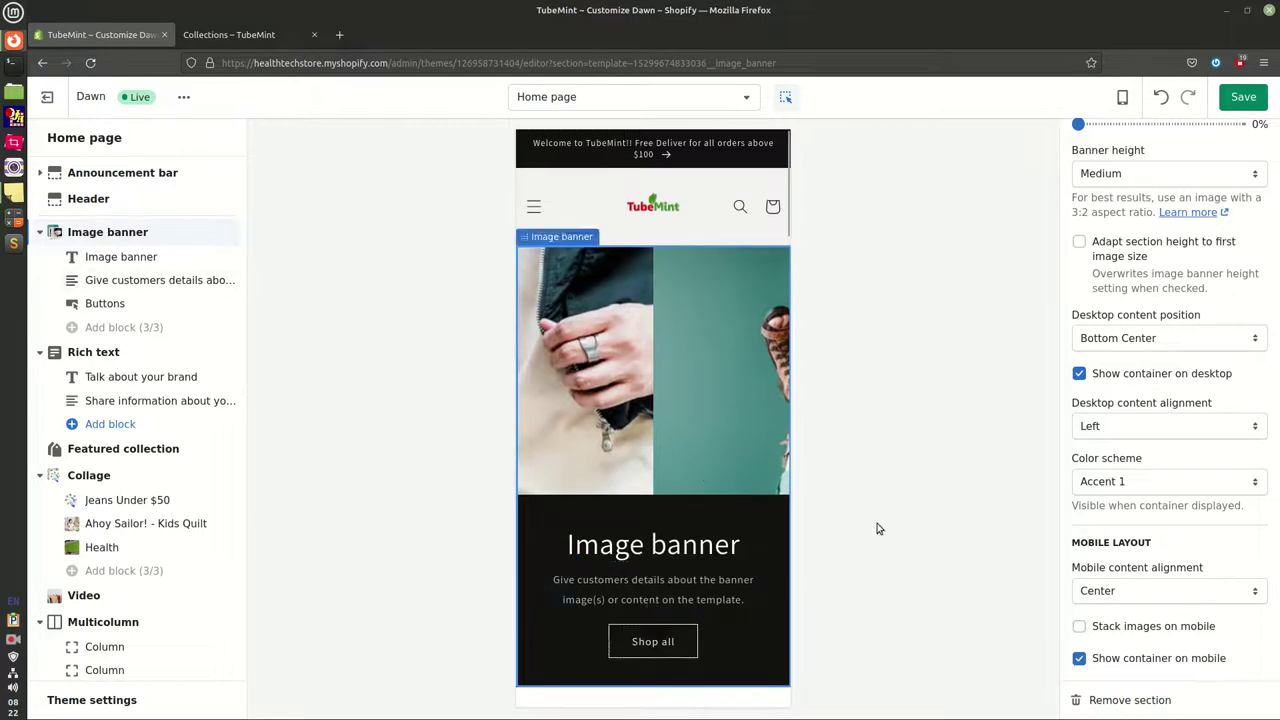
pyautogui.click(1241, 97)
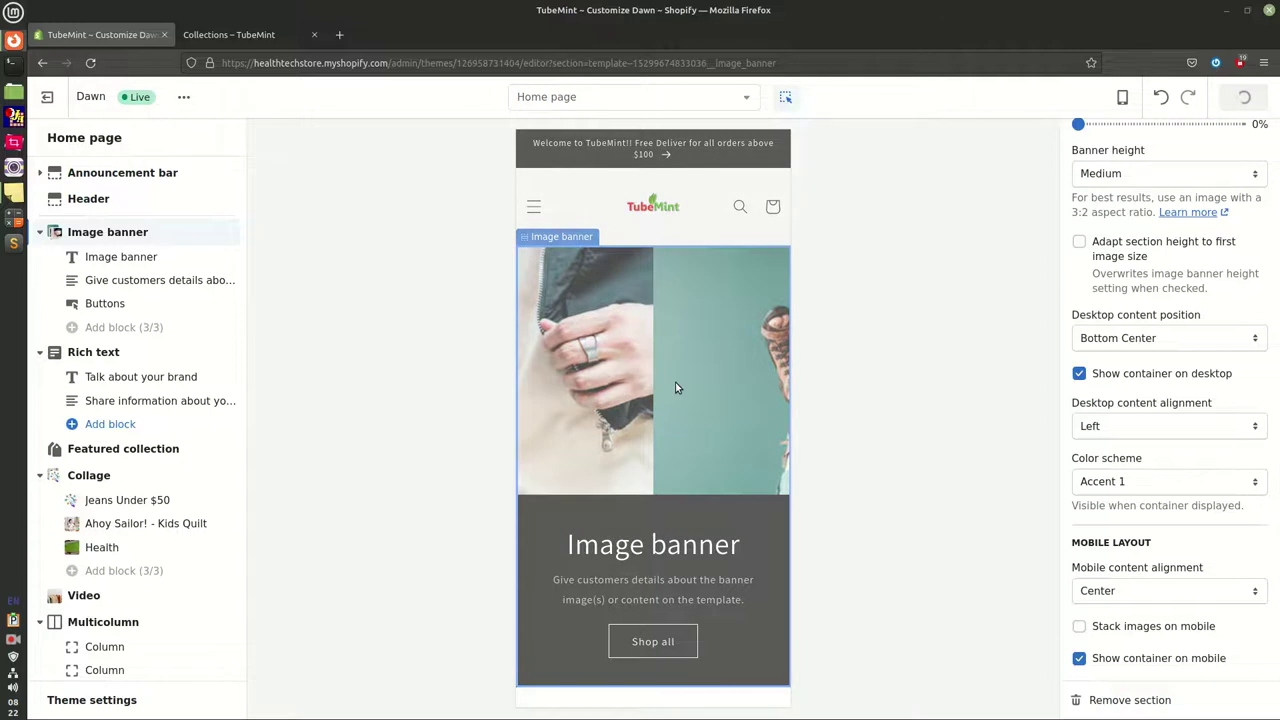
pyautogui.click(1122, 98)
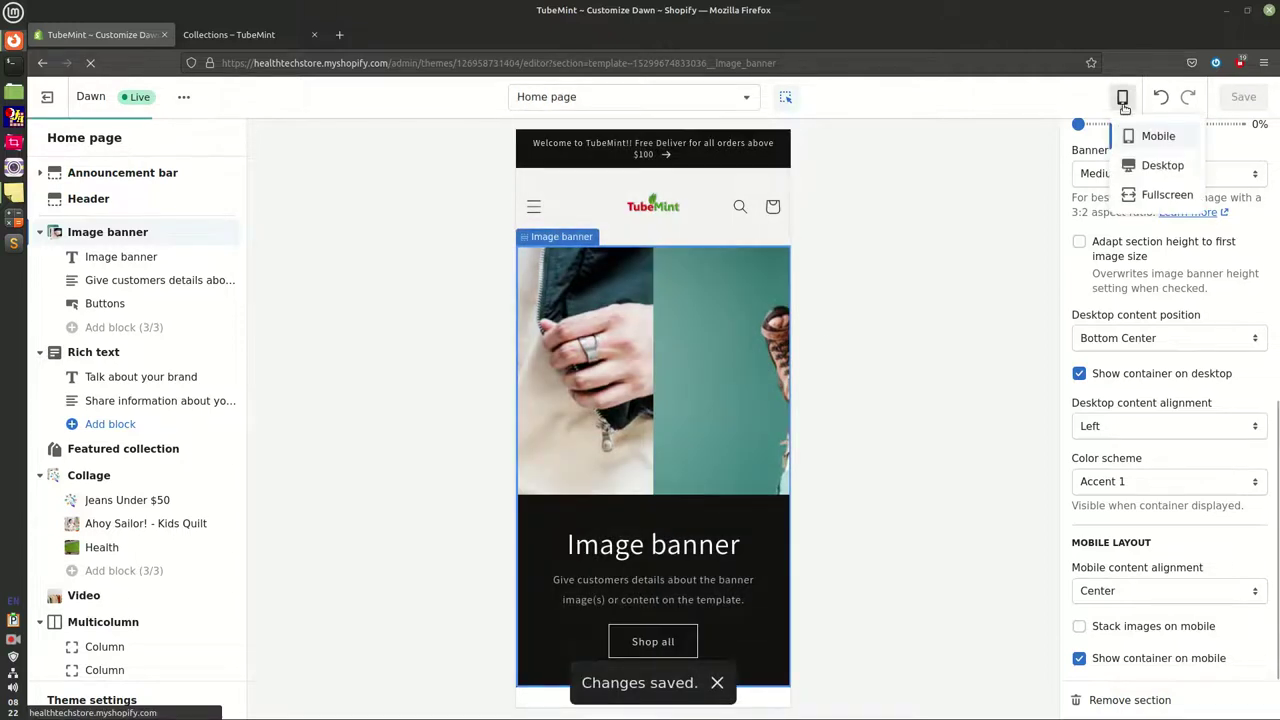
pyautogui.click(1158, 136)
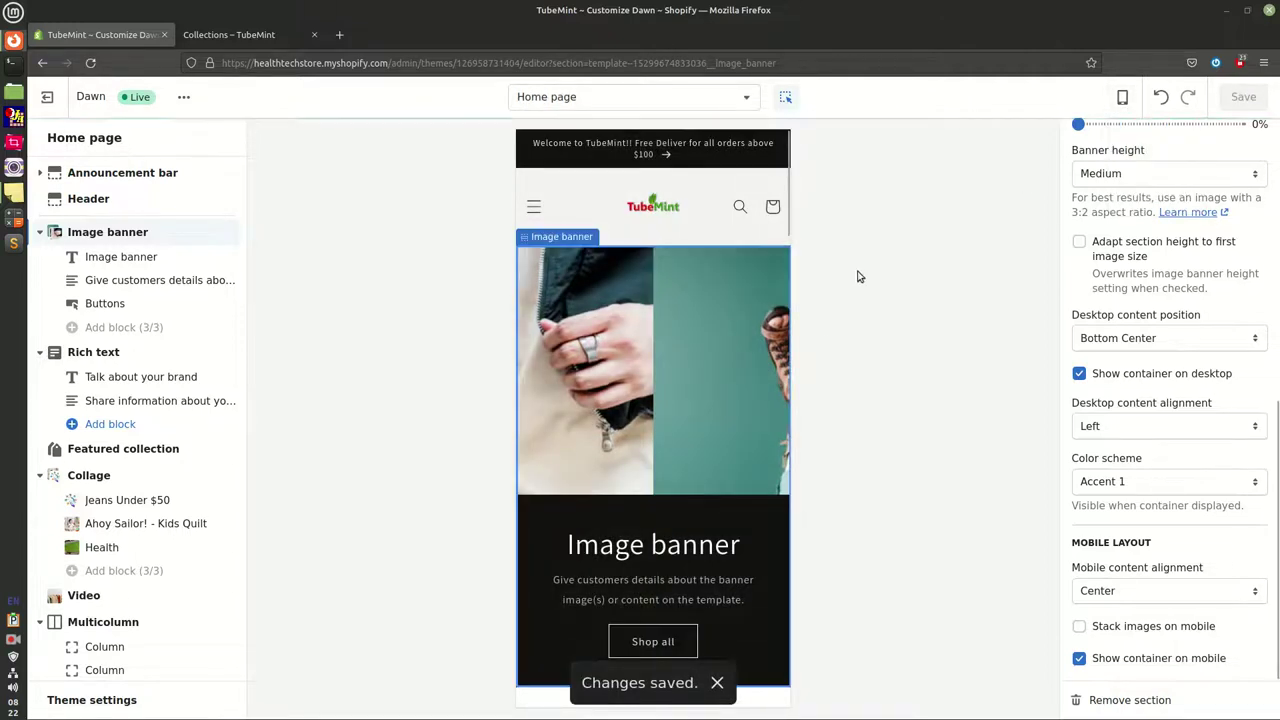
pyautogui.click(1122, 97)
pyautogui.click(1158, 163)
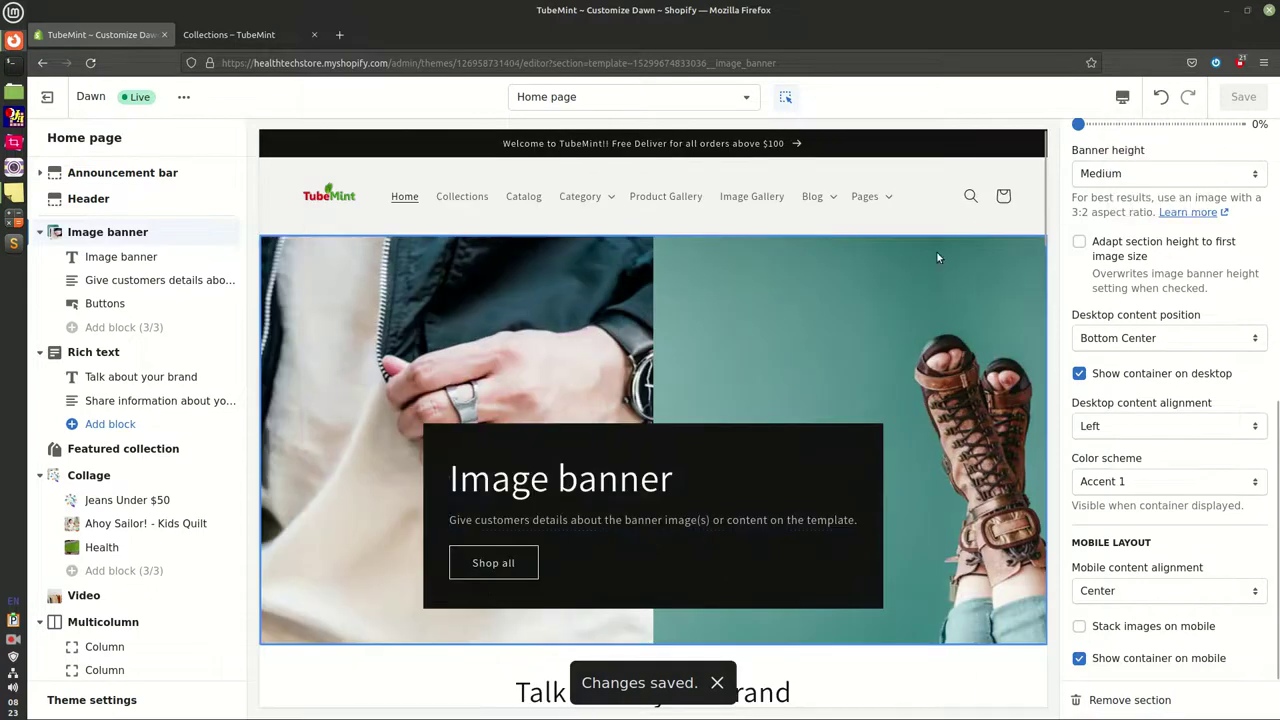
# In the Rich text section, keep the desktop content position centered after trying left
pyautogui.click(100, 352)
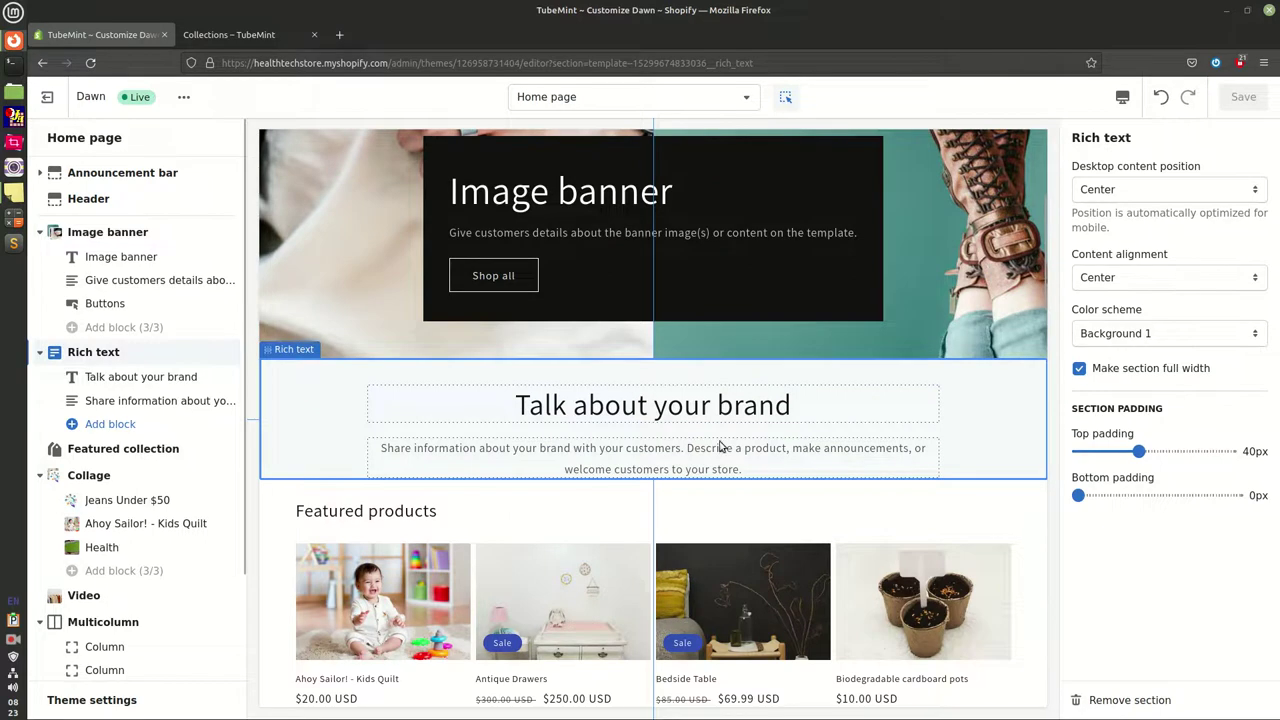
pyautogui.click(1135, 190)
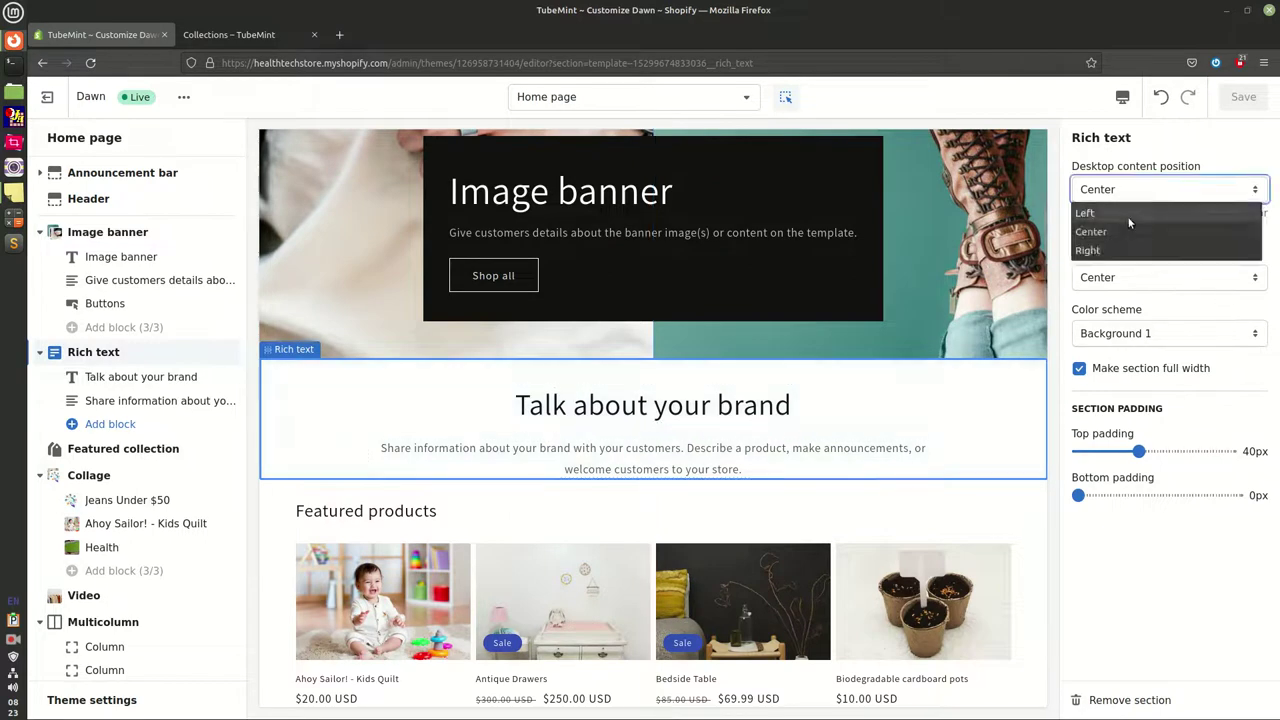
pyautogui.click(1130, 215)
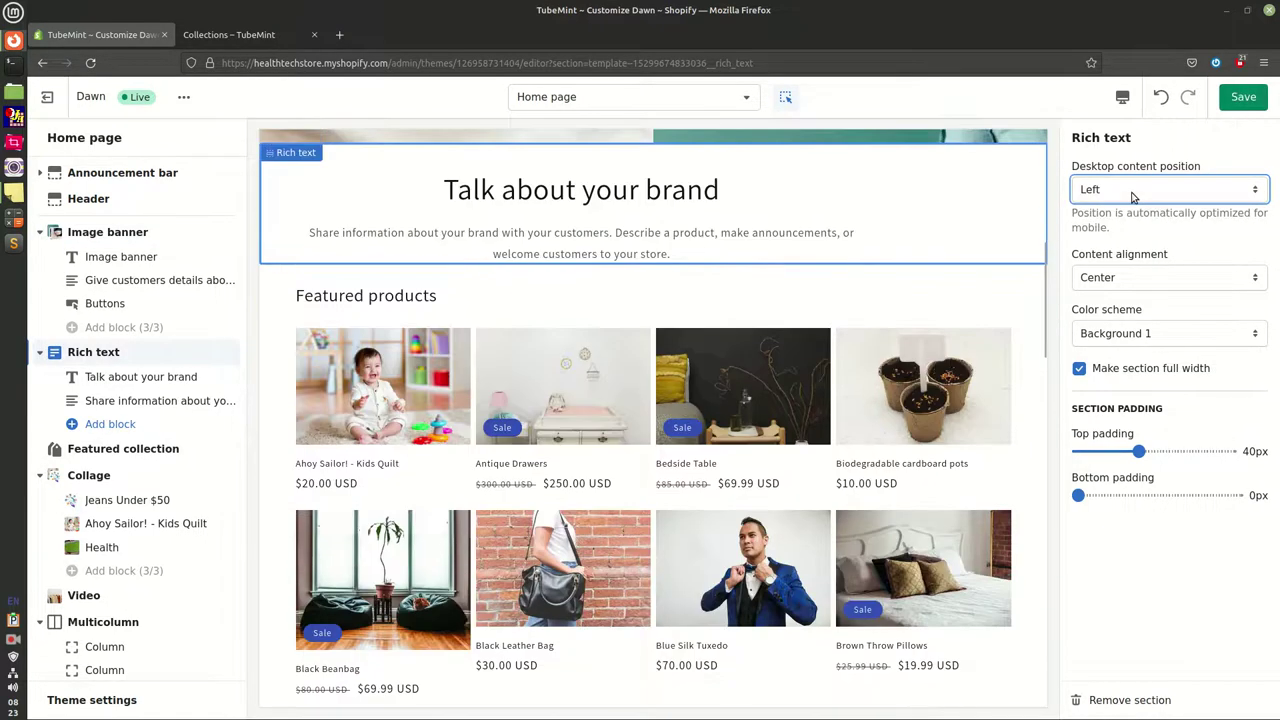
pyautogui.click(1133, 190)
pyautogui.click(1134, 225)
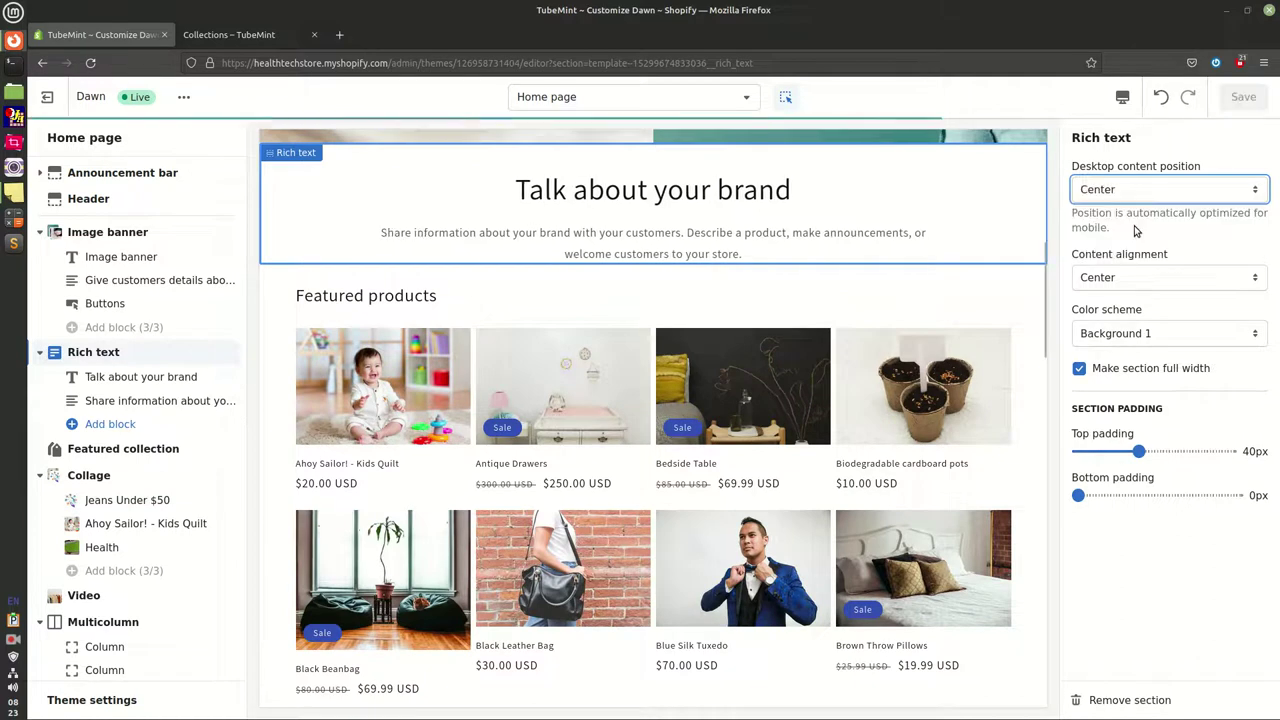
# Keep the rich text content center-aligned and give the section the dark Accent 1 scheme
pyautogui.click(1137, 286)
pyautogui.click(1096, 341)
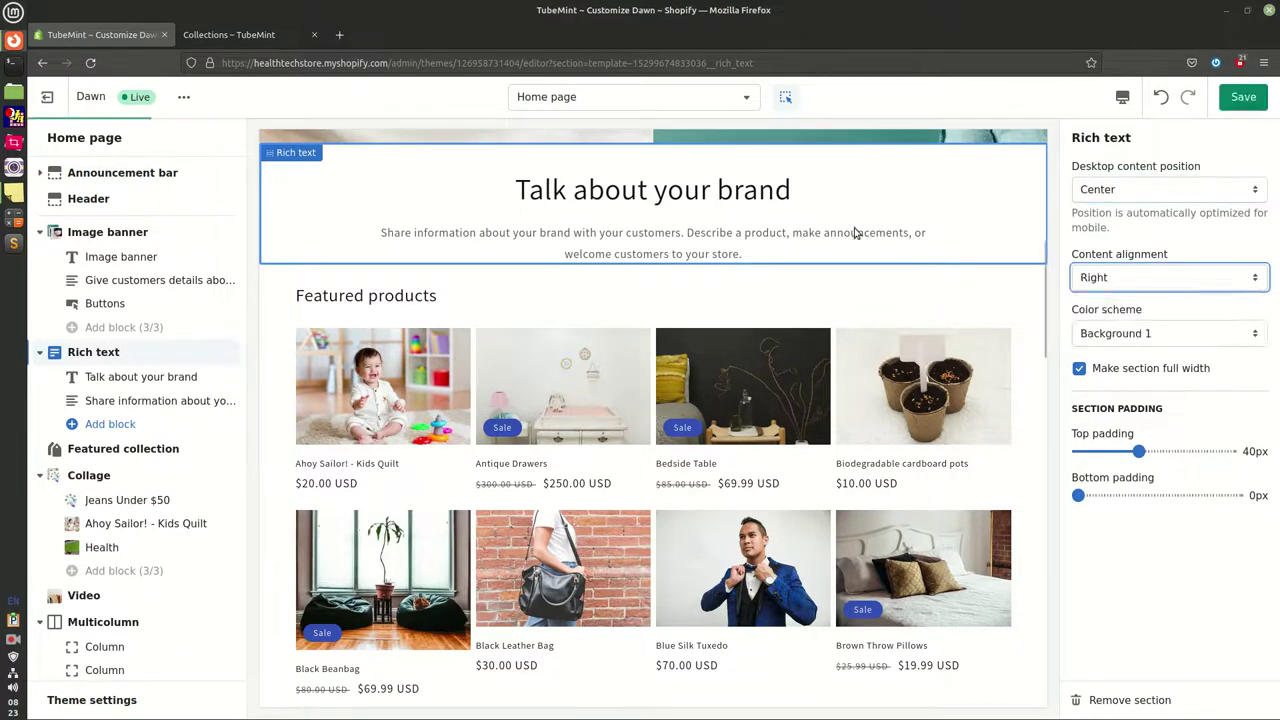
pyautogui.click(1097, 277)
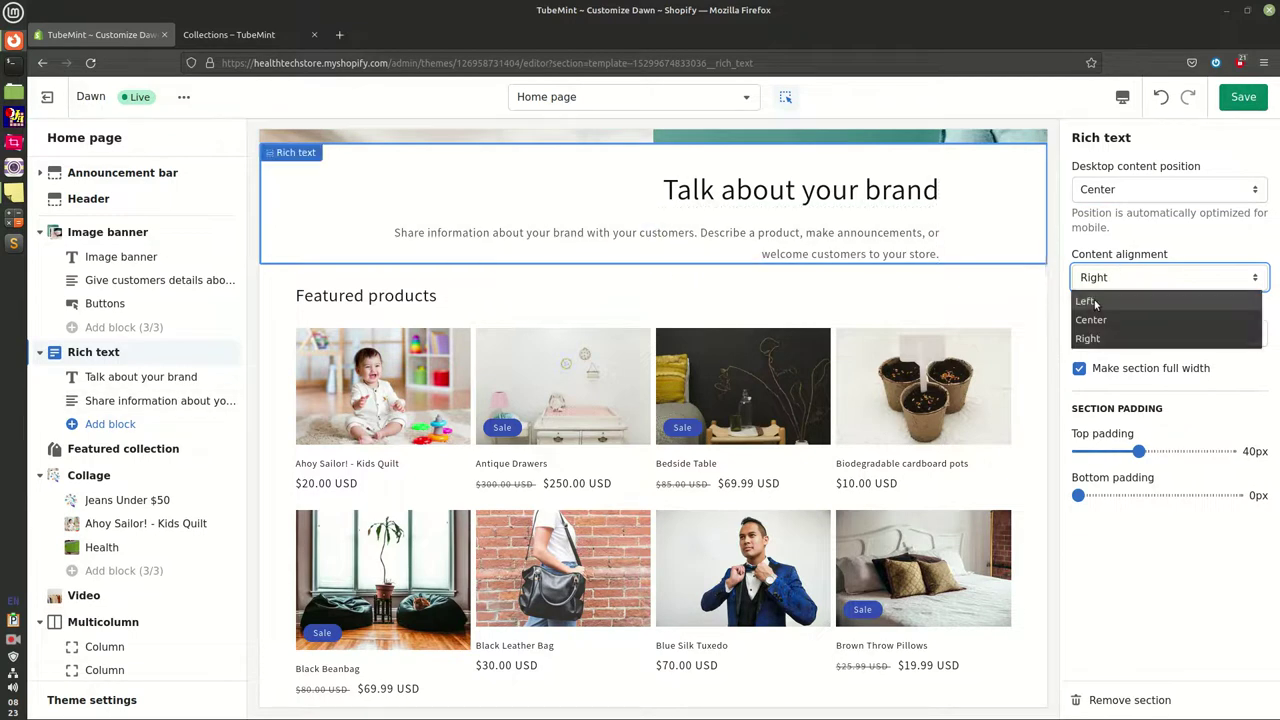
pyautogui.click(1095, 302)
pyautogui.click(1097, 279)
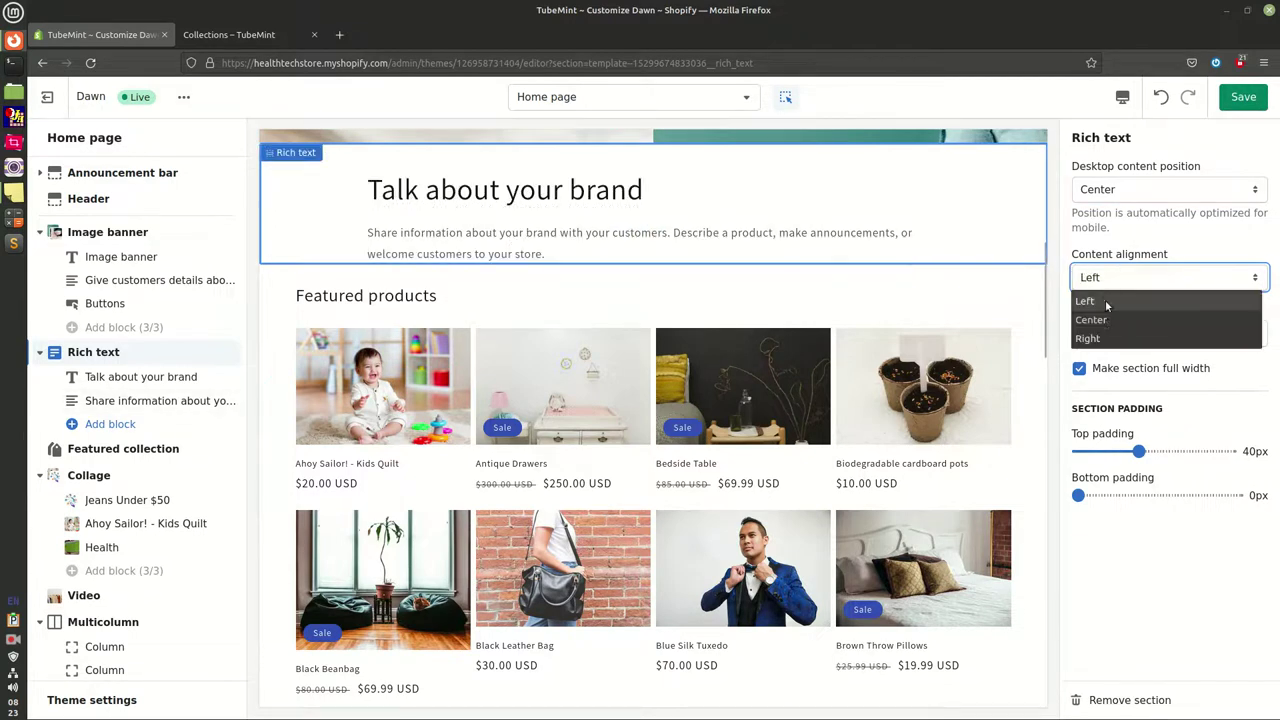
pyautogui.click(1095, 320)
pyautogui.click(1106, 341)
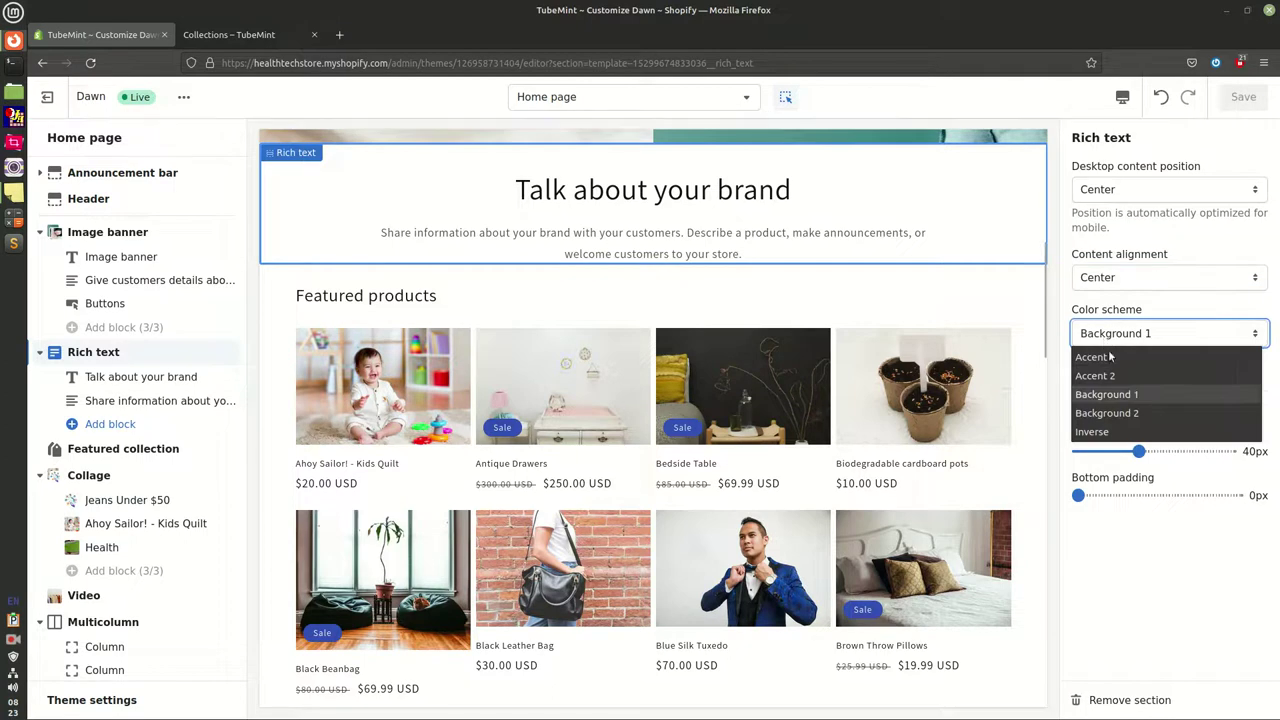
pyautogui.click(1109, 358)
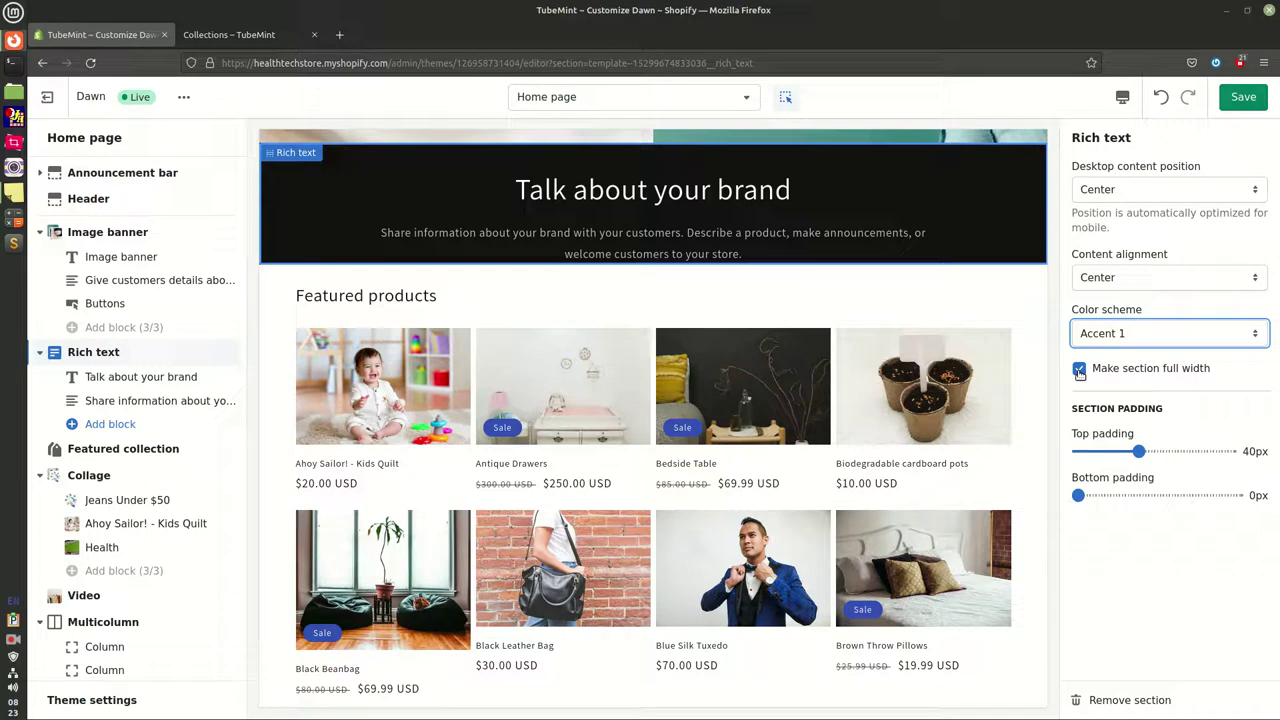
# Set the rich text top and bottom padding to 12px and save the theme
pyautogui.moveTo(1141, 455); pyautogui.dragTo(1085, 455)
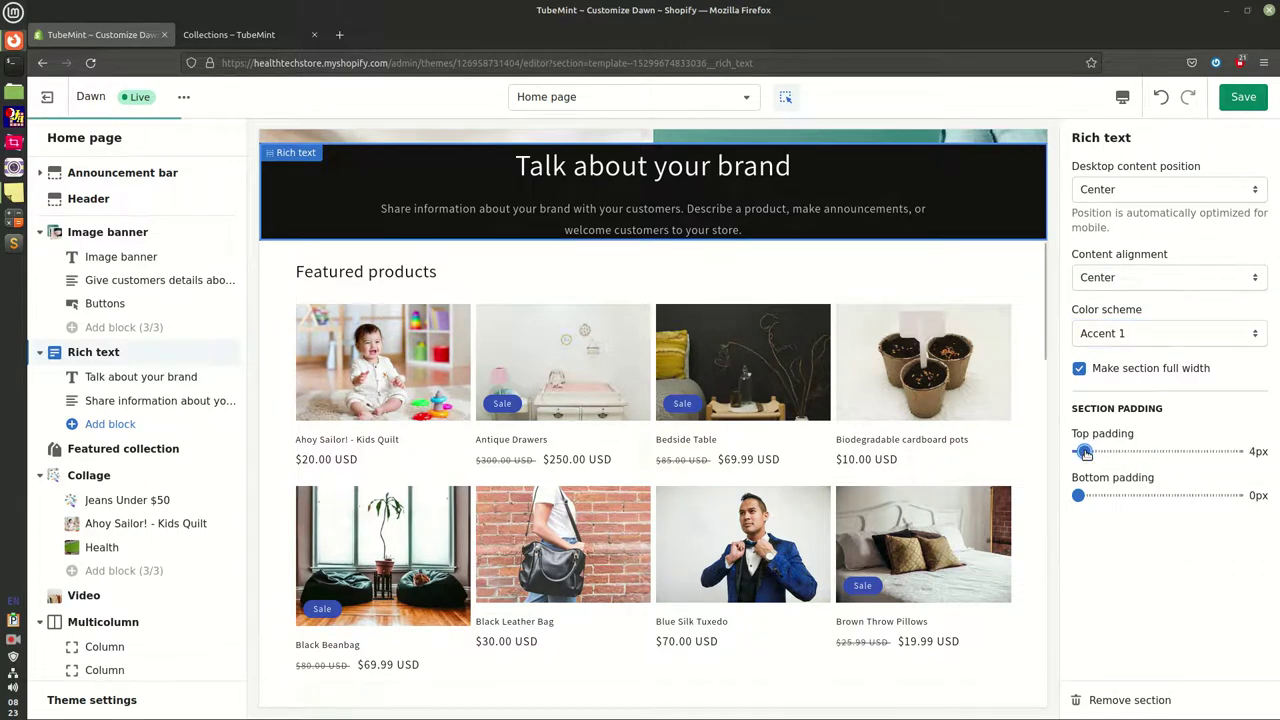
pyautogui.moveTo(1093, 452); pyautogui.dragTo(1097, 453)
pyautogui.moveTo(1085, 497); pyautogui.dragTo(1103, 496)
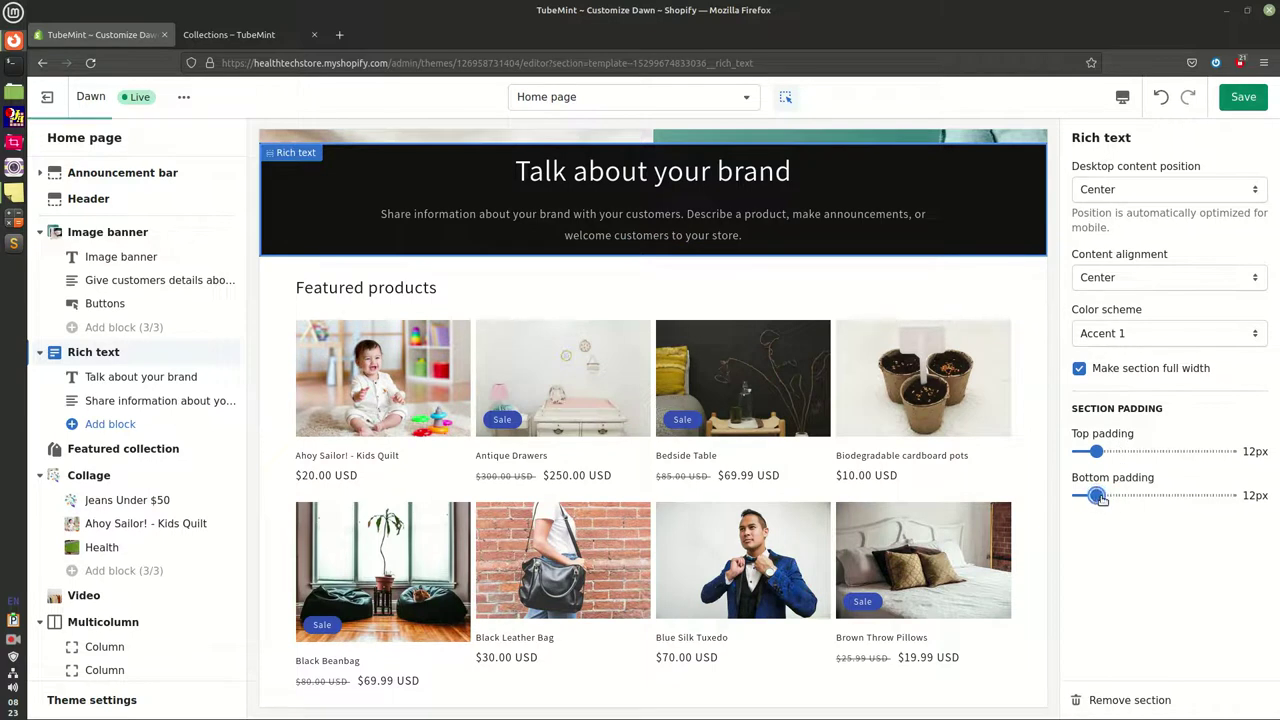
pyautogui.click(1243, 97)
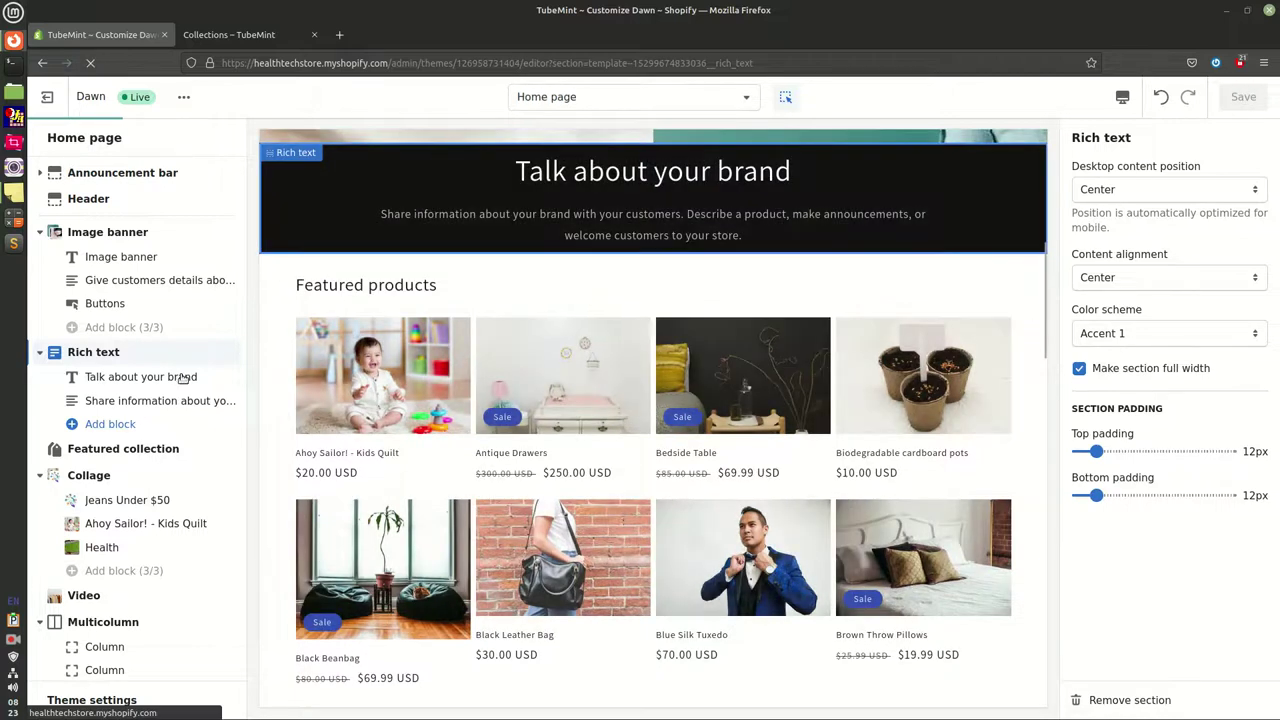
# Set the Featured collection heading size to Medium
pyautogui.click(120, 449)
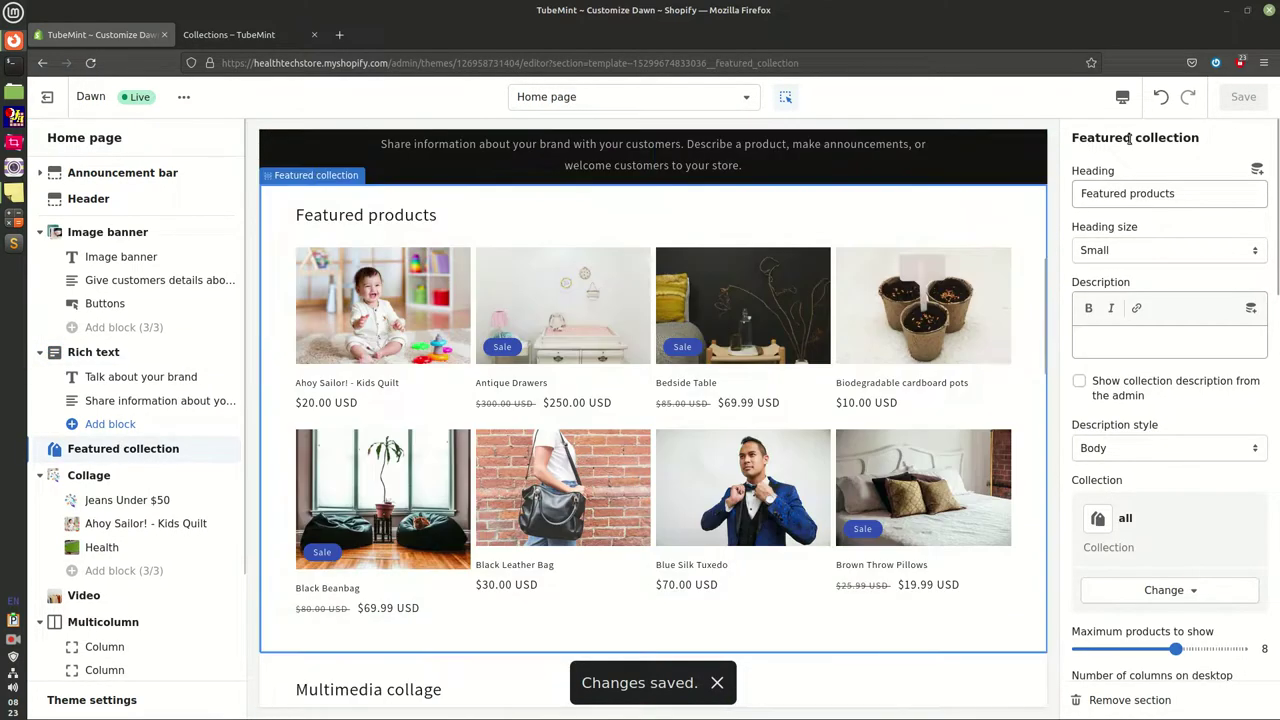
pyautogui.moveTo(1079, 138); pyautogui.dragTo(1174, 139)
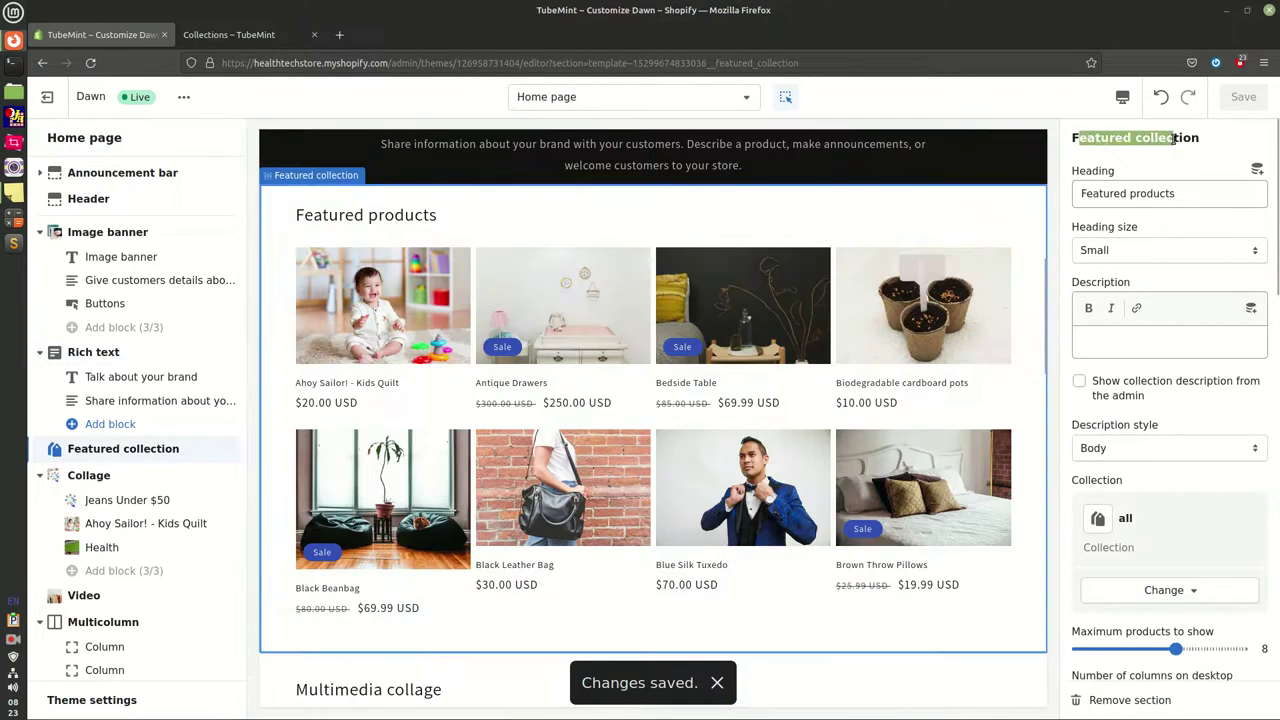
pyautogui.click(1117, 193)
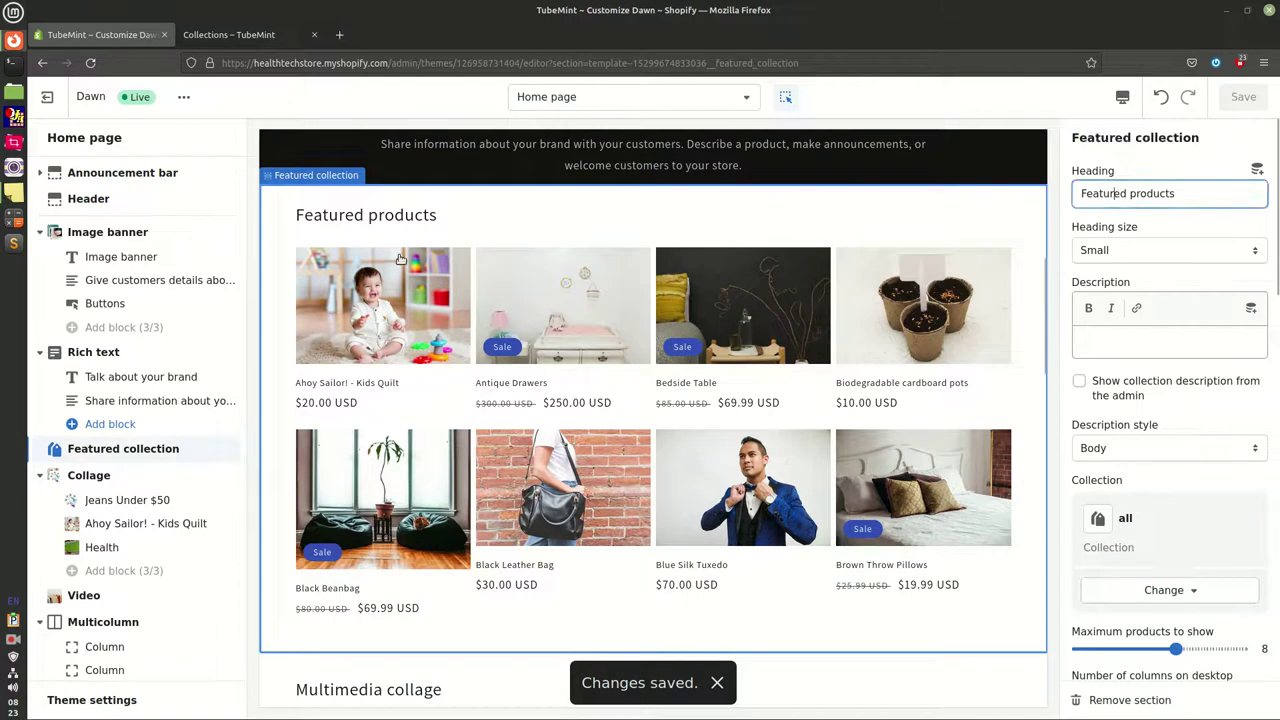
pyautogui.click(1124, 255)
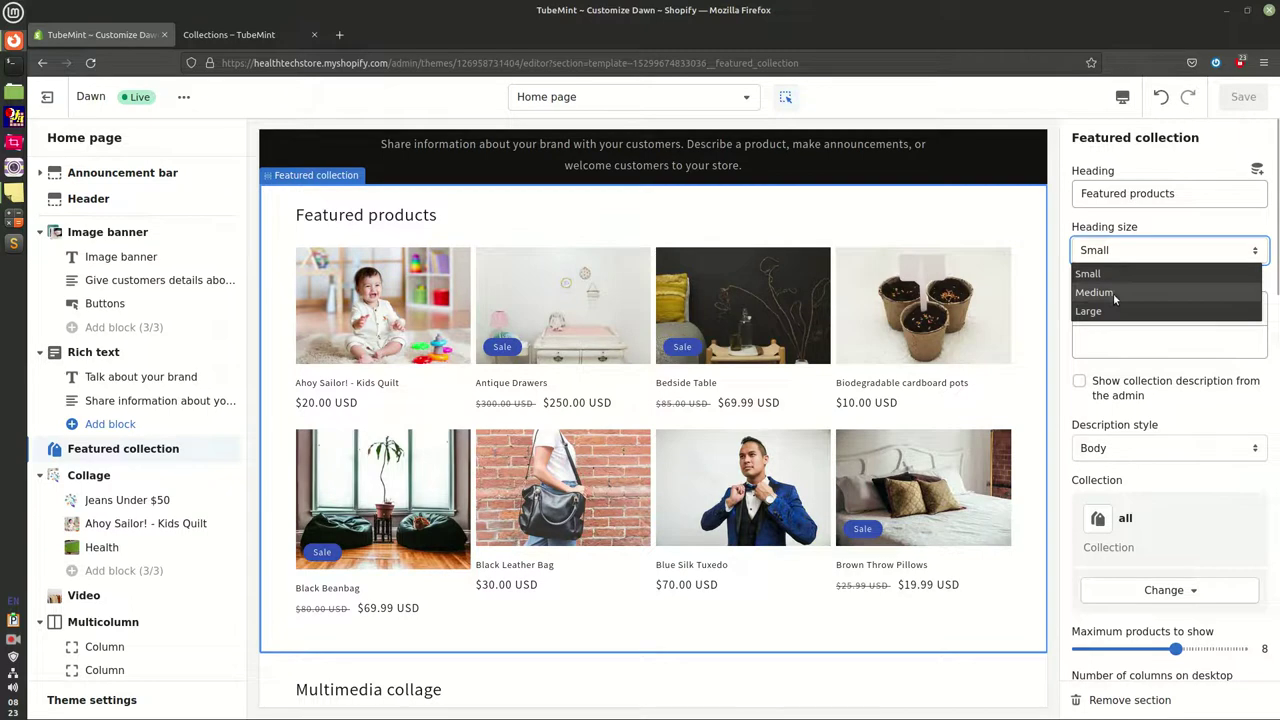
pyautogui.click(1113, 293)
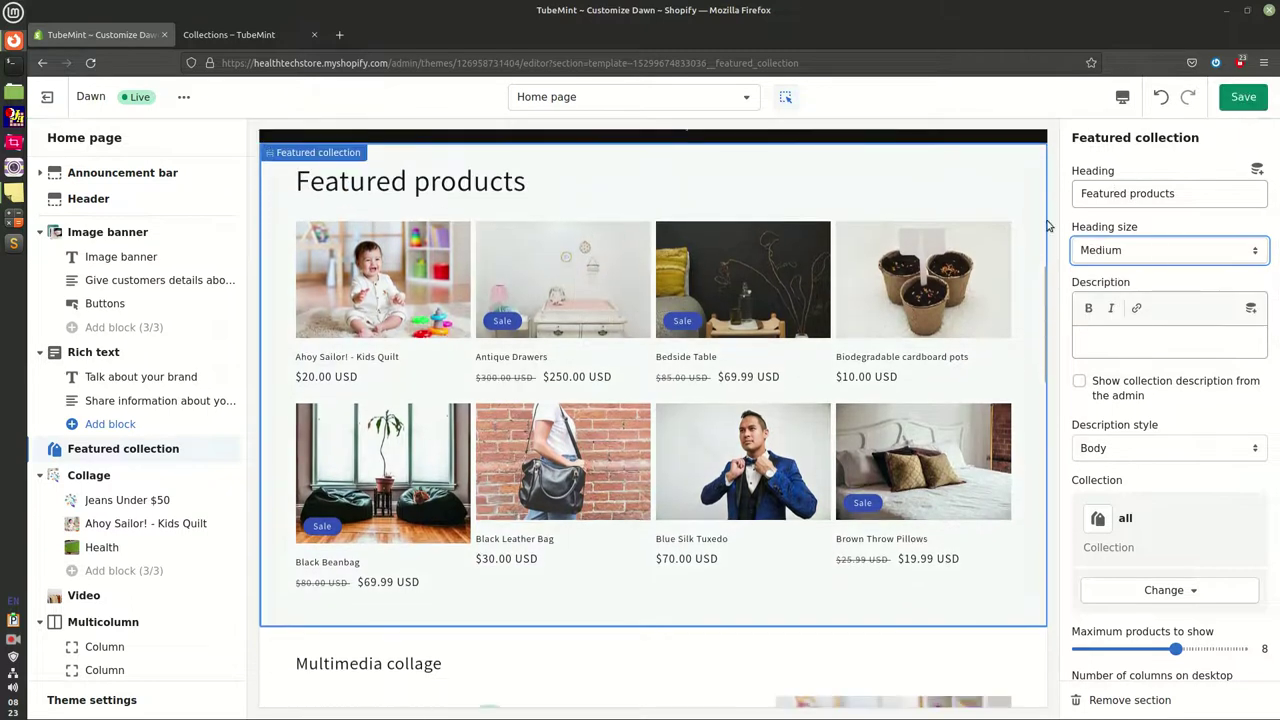
# Fill the collection description with three pasted copies of sample text in Subtitle style
pyautogui.click(1133, 341)
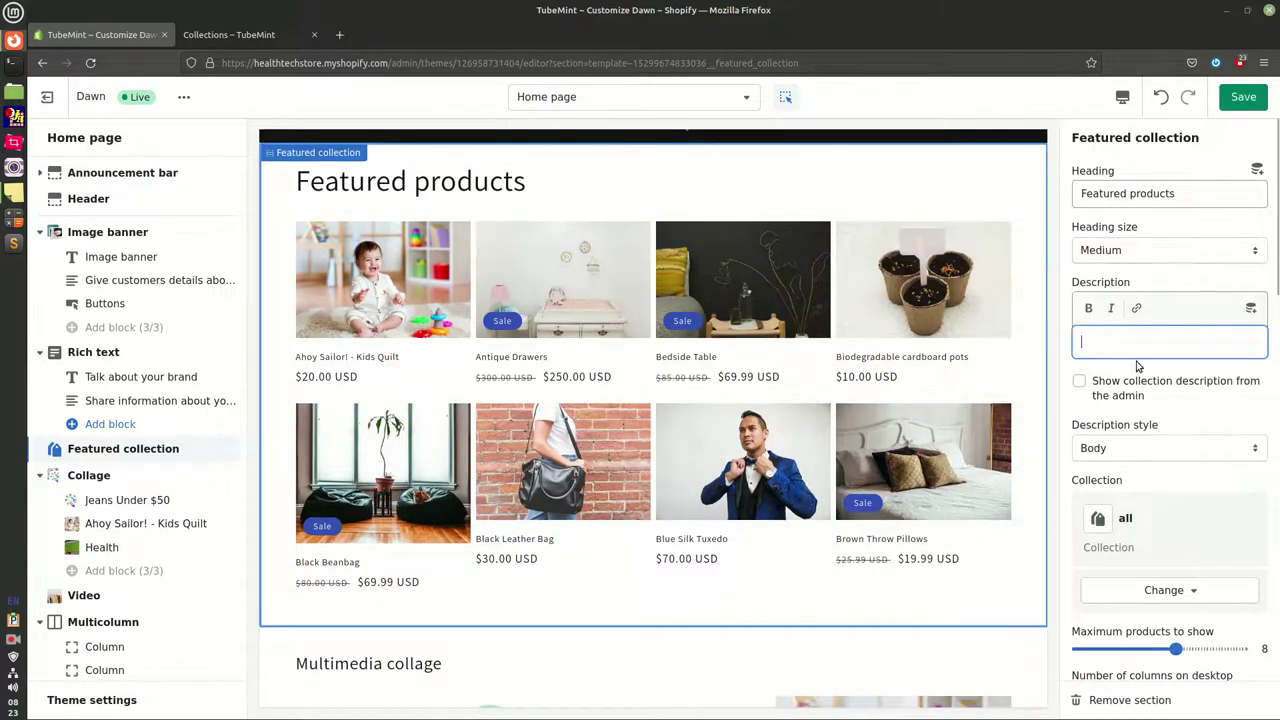
pyautogui.moveTo(1154, 396); pyautogui.dragTo(1108, 386)
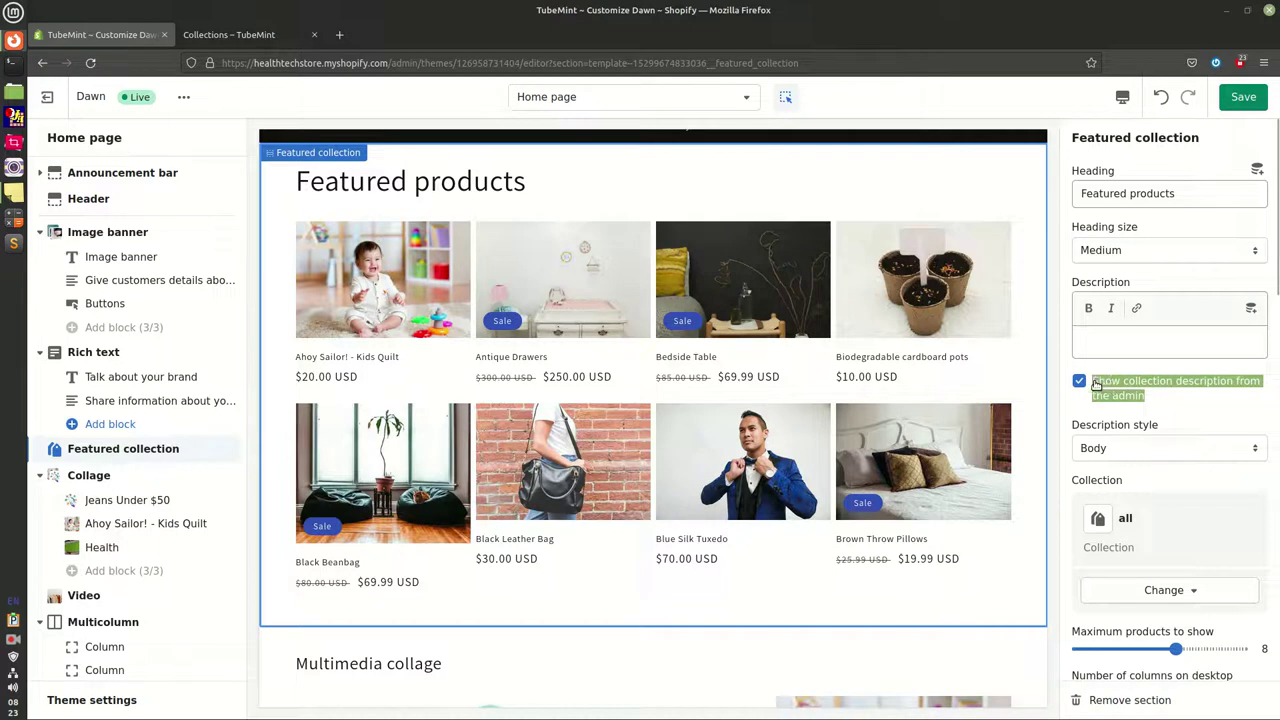
pyautogui.click(1118, 341)
pyautogui.hotkey('ctrl', 'v')
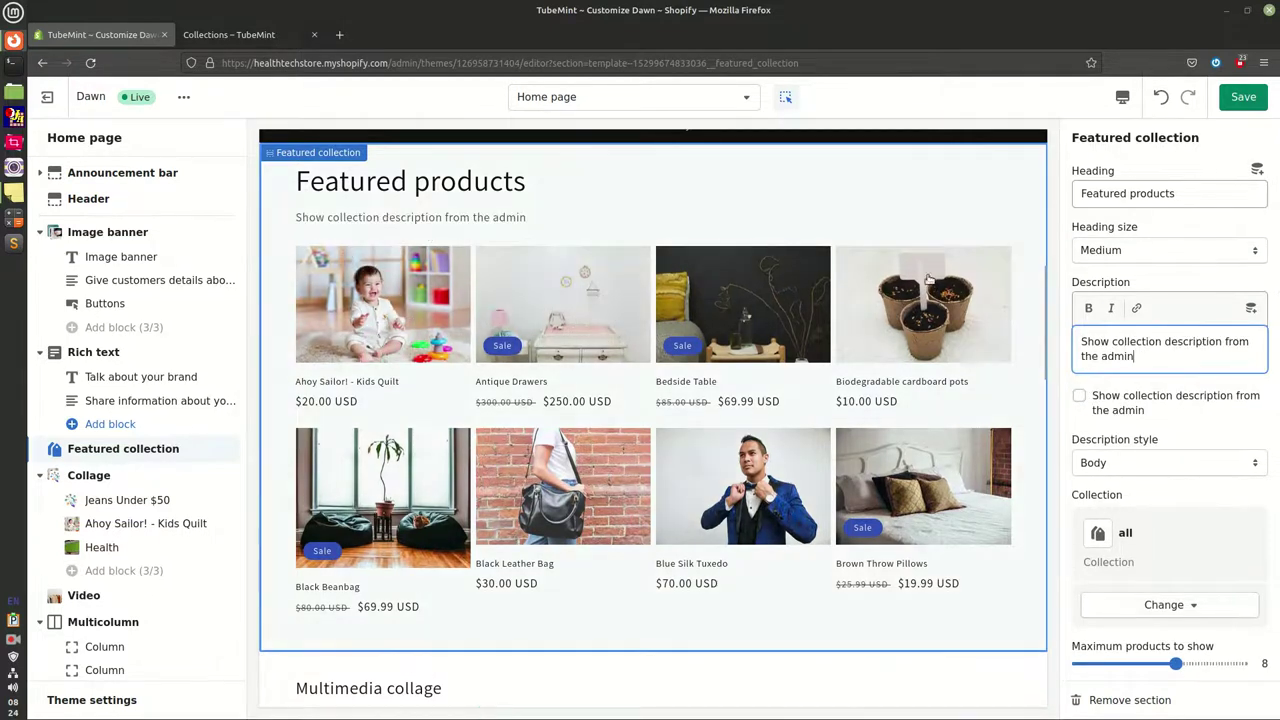
pyautogui.write('.')
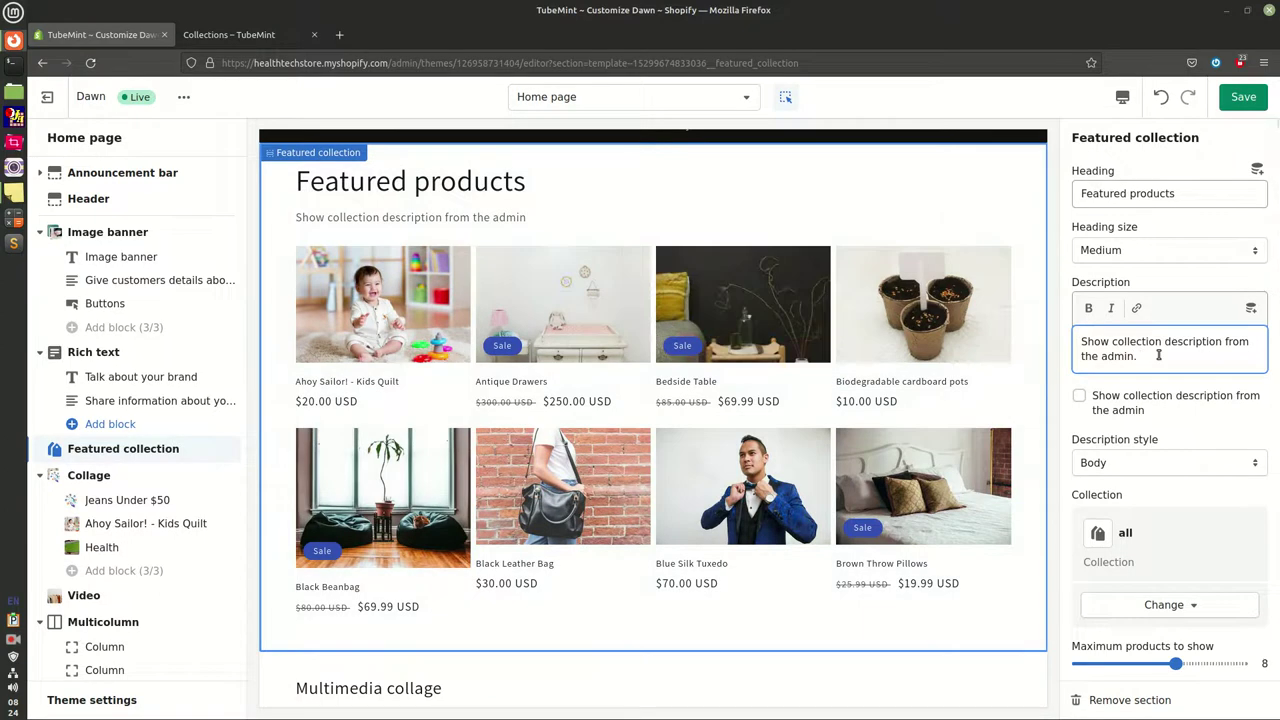
pyautogui.hotkey('ctrl', 'v')
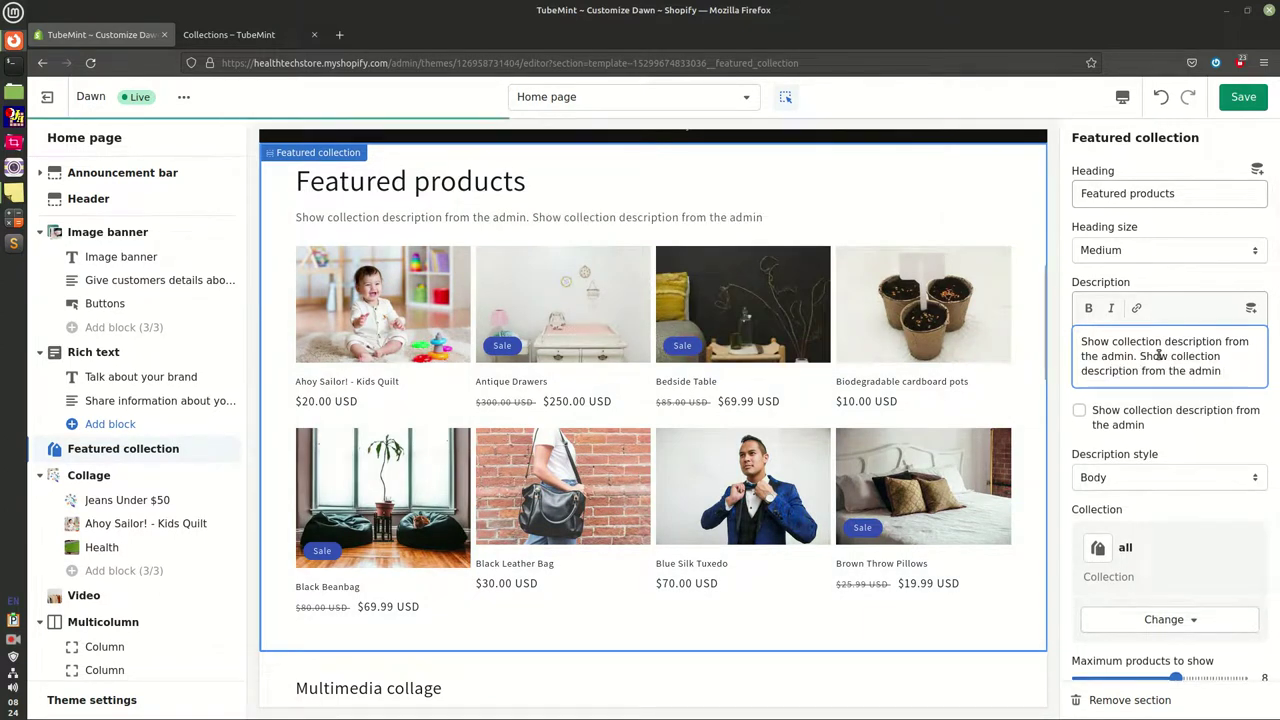
pyautogui.hotkey('ctrl', 'v')
pyautogui.hotkey('ctrl', 'v')
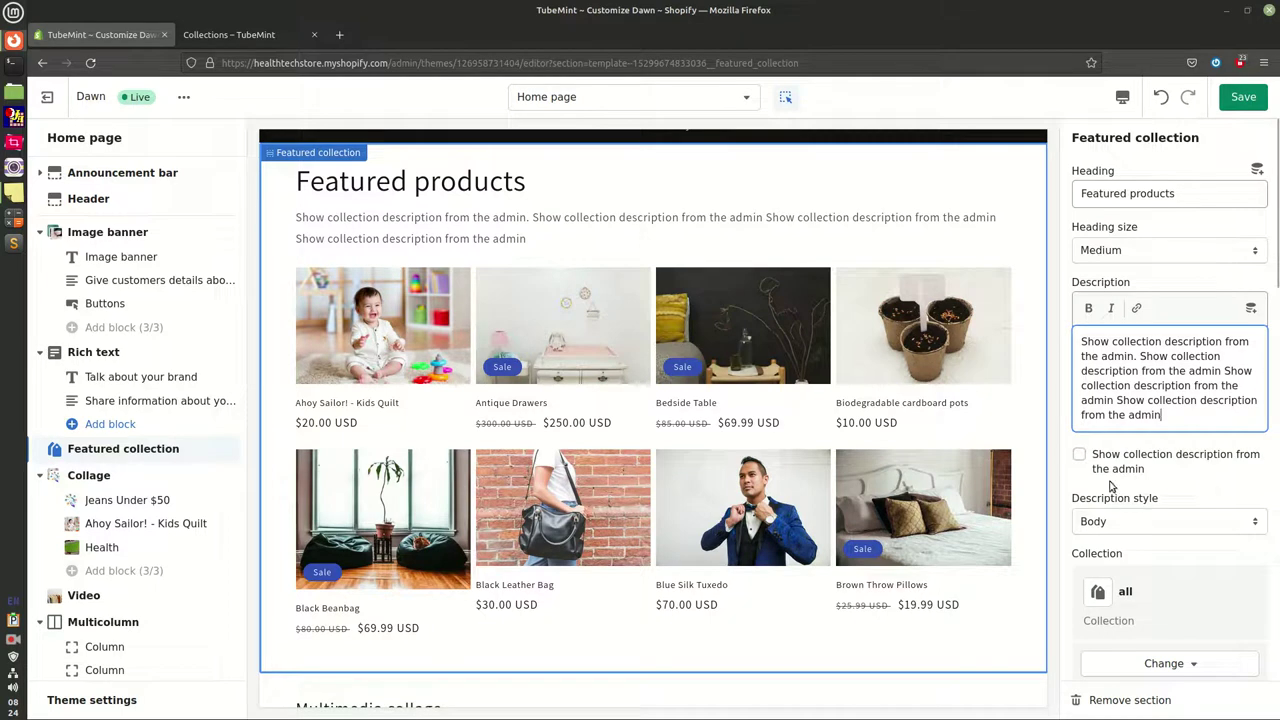
pyautogui.click(1147, 522)
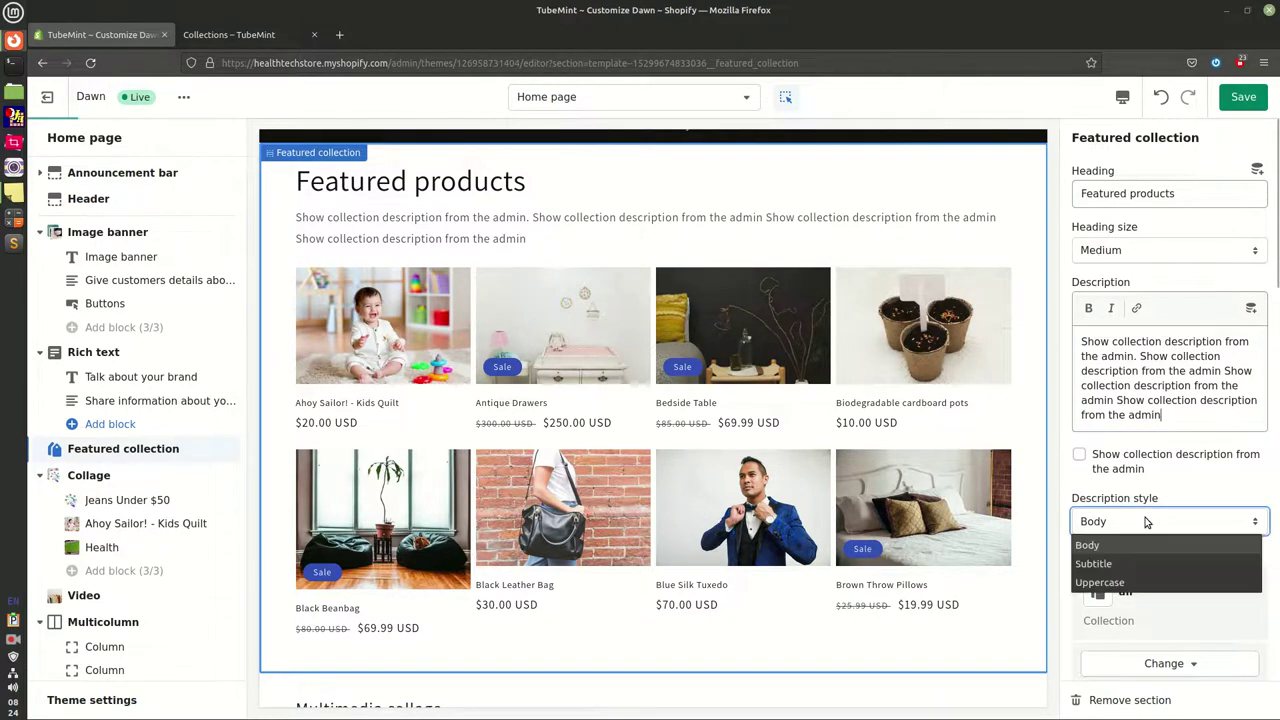
pyautogui.click(1110, 564)
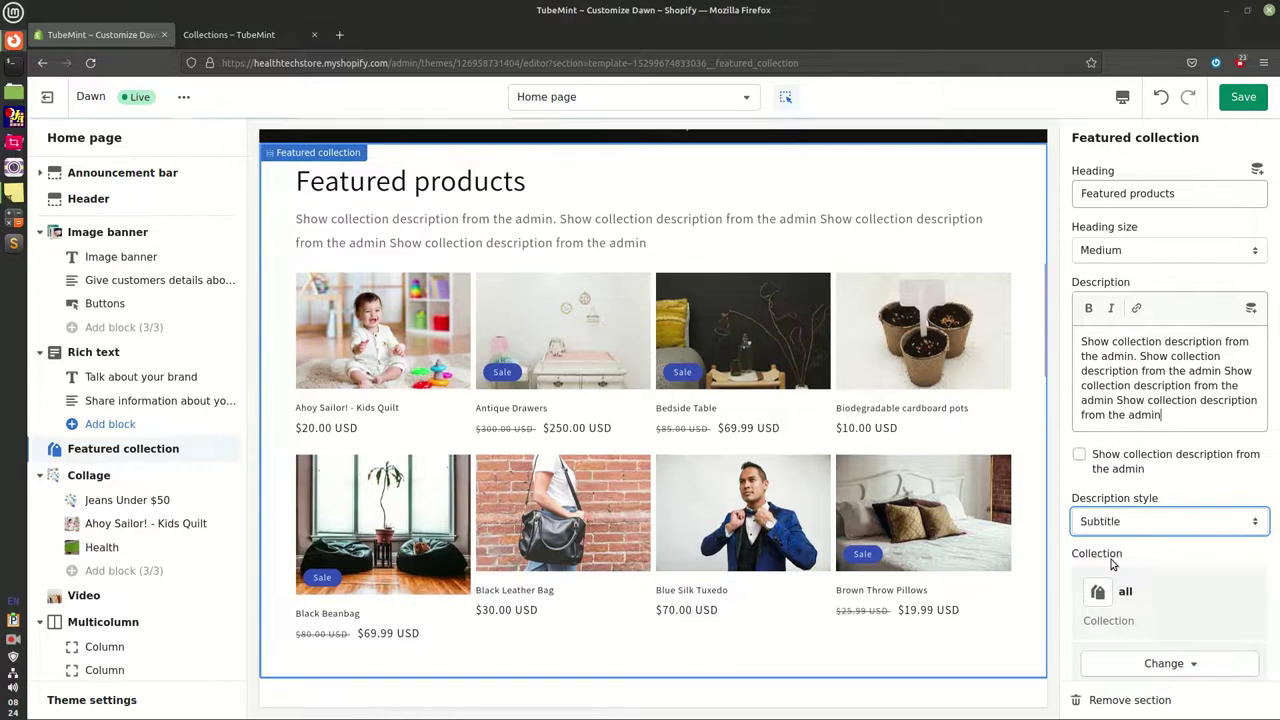
# Show up to 9 products in 3 columns on desktop
pyautogui.scroll(-3, 1180, 583)
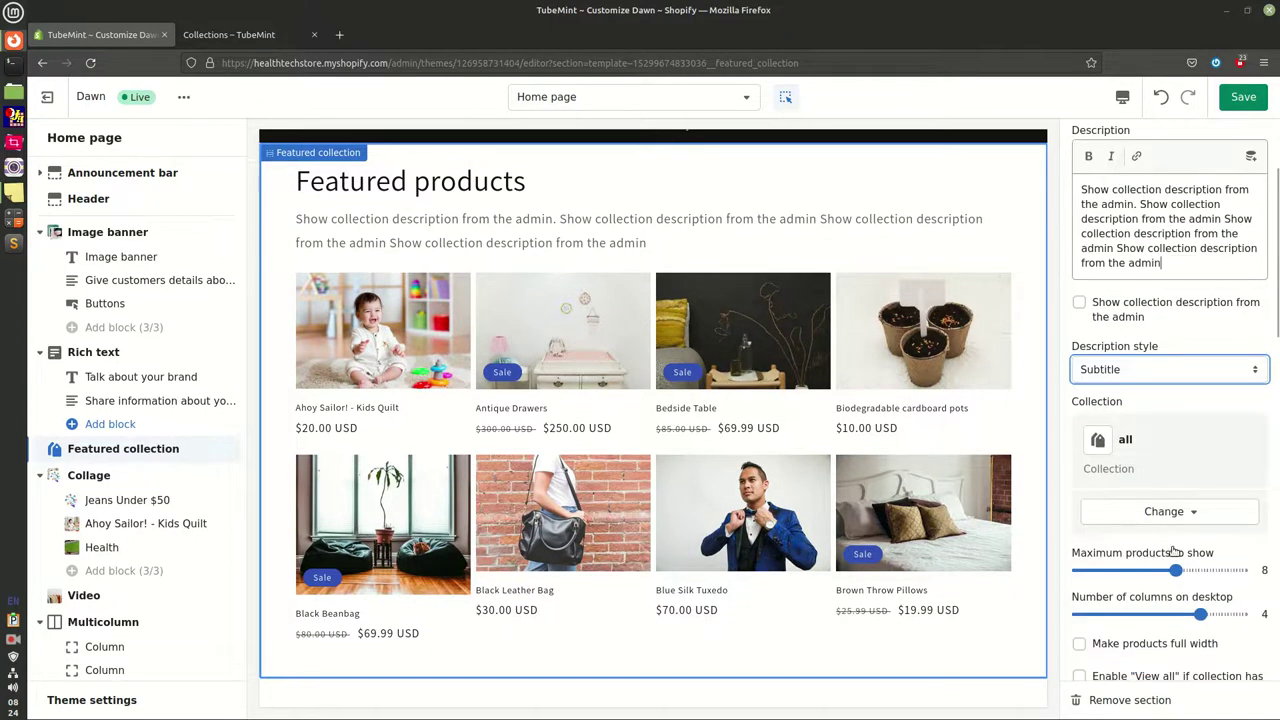
pyautogui.click(1211, 507)
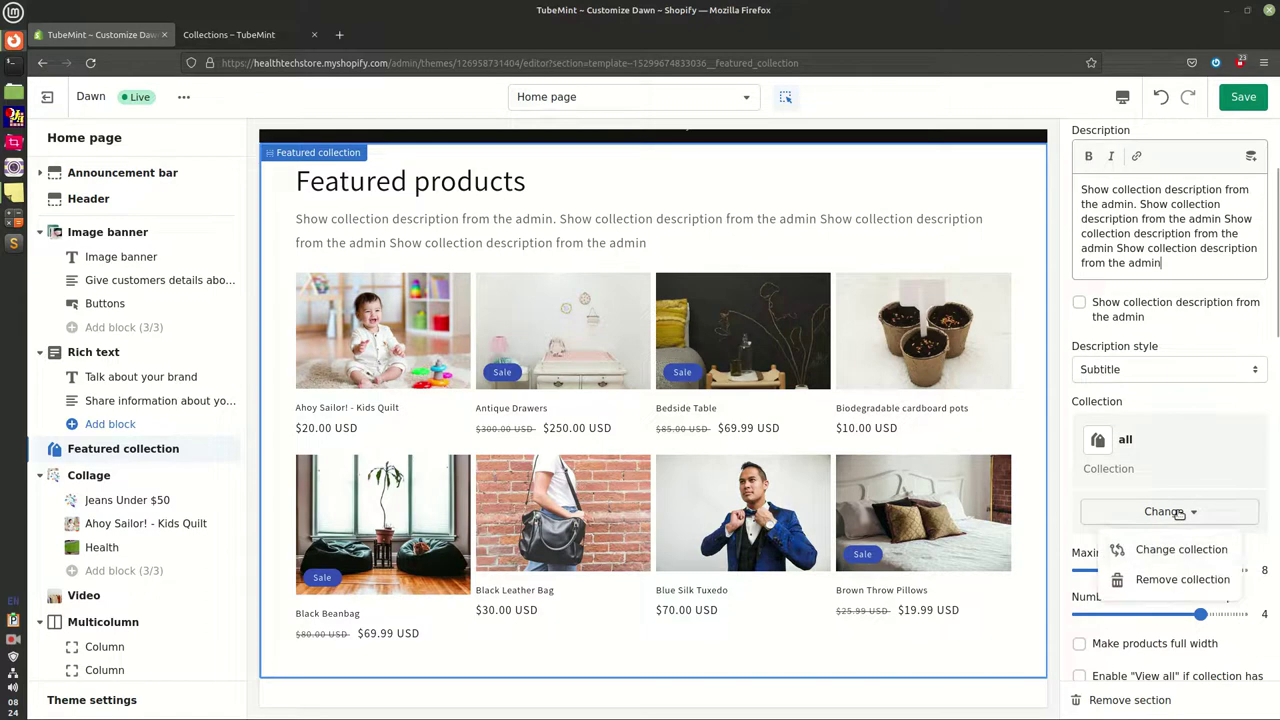
pyautogui.click(1179, 413)
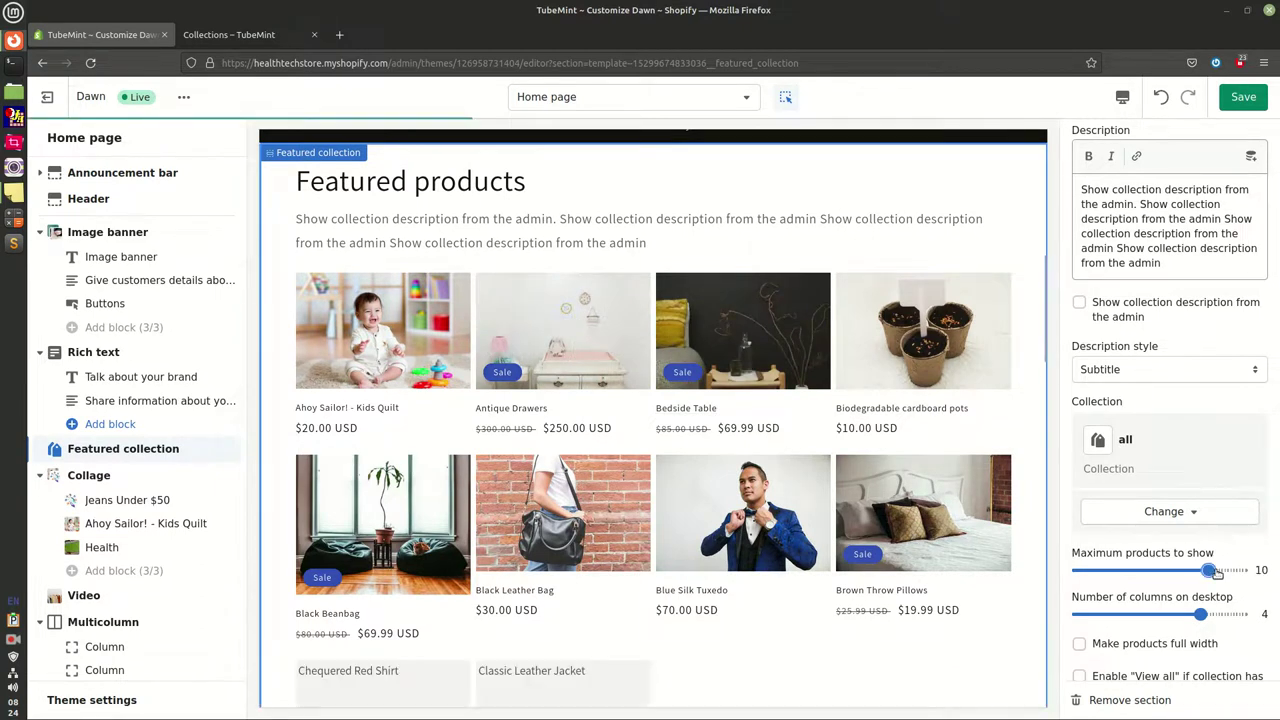
pyautogui.moveTo(1215, 572); pyautogui.dragTo(1233, 572)
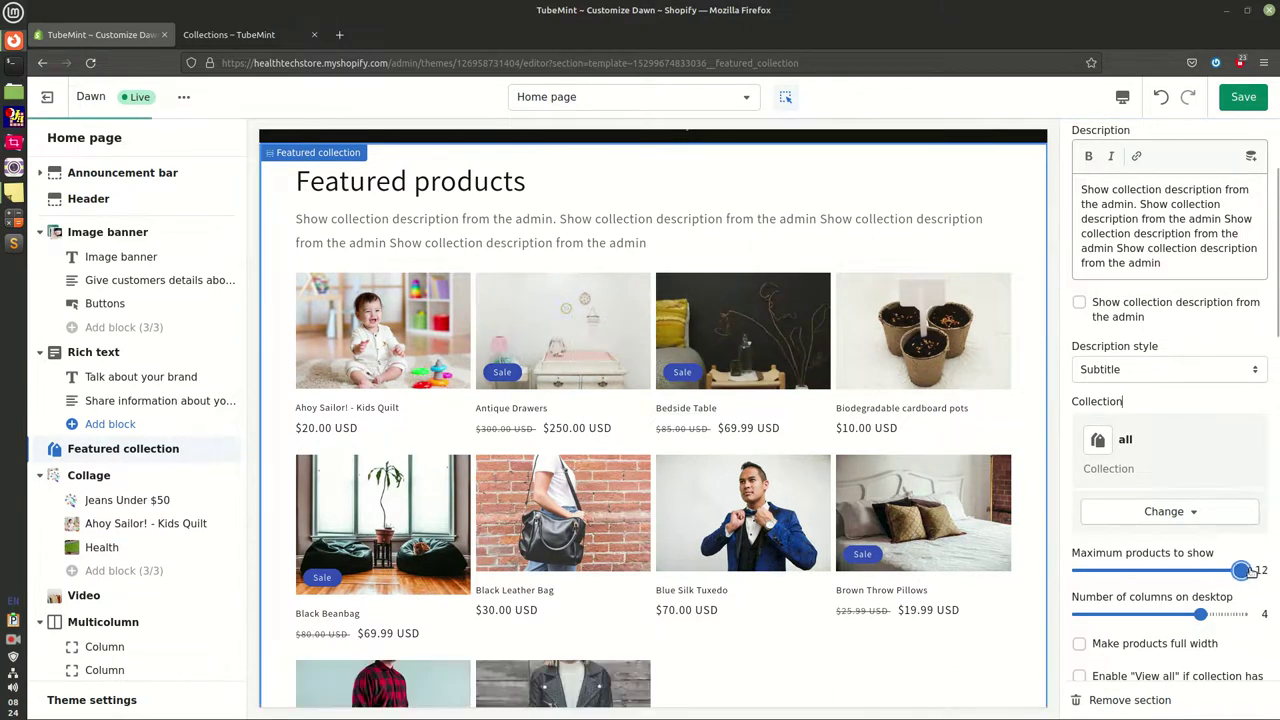
pyautogui.click(1160, 572)
pyautogui.moveTo(1160, 570); pyautogui.dragTo(1176, 570)
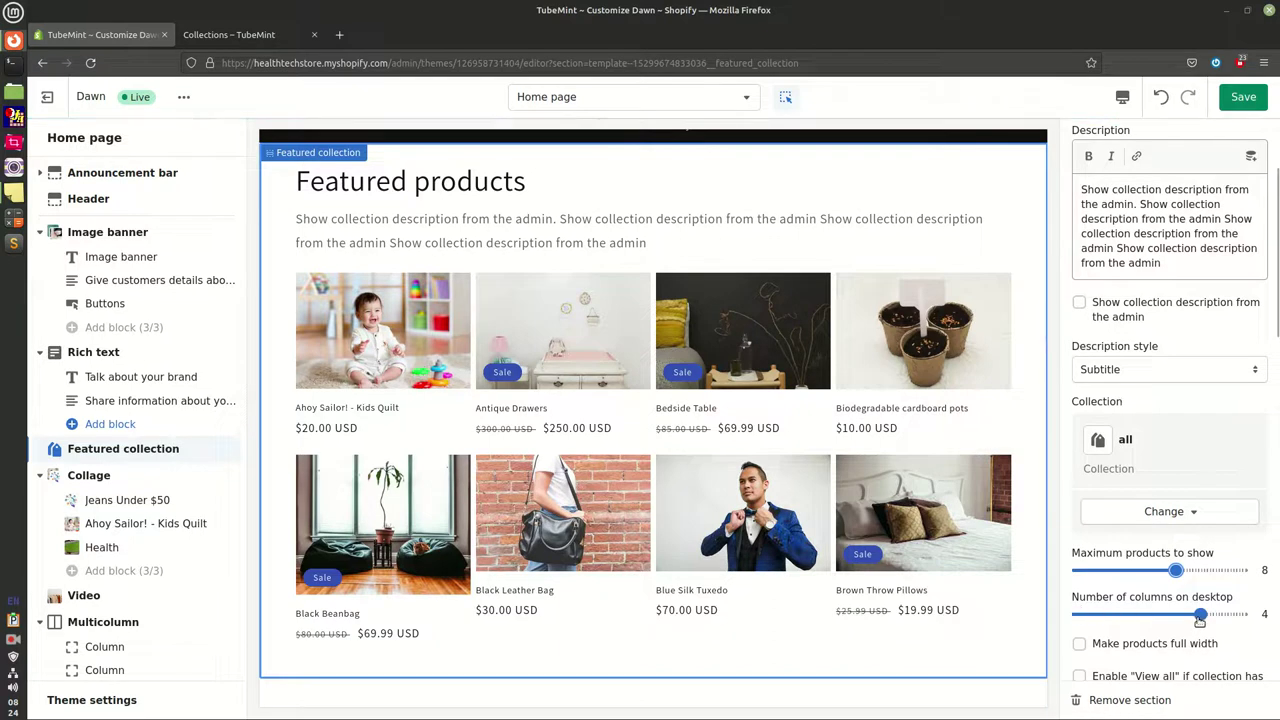
pyautogui.moveTo(1200, 620); pyautogui.dragTo(1187, 621)
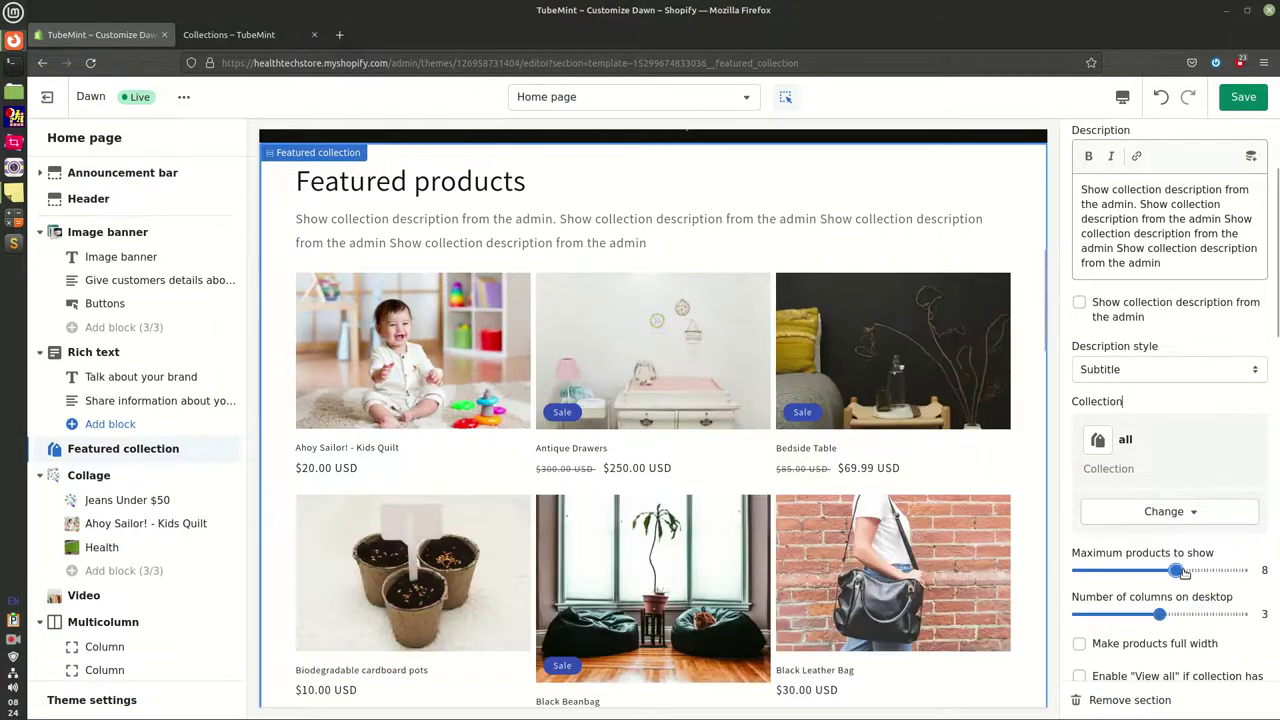
pyautogui.moveTo(1183, 571); pyautogui.dragTo(1193, 570)
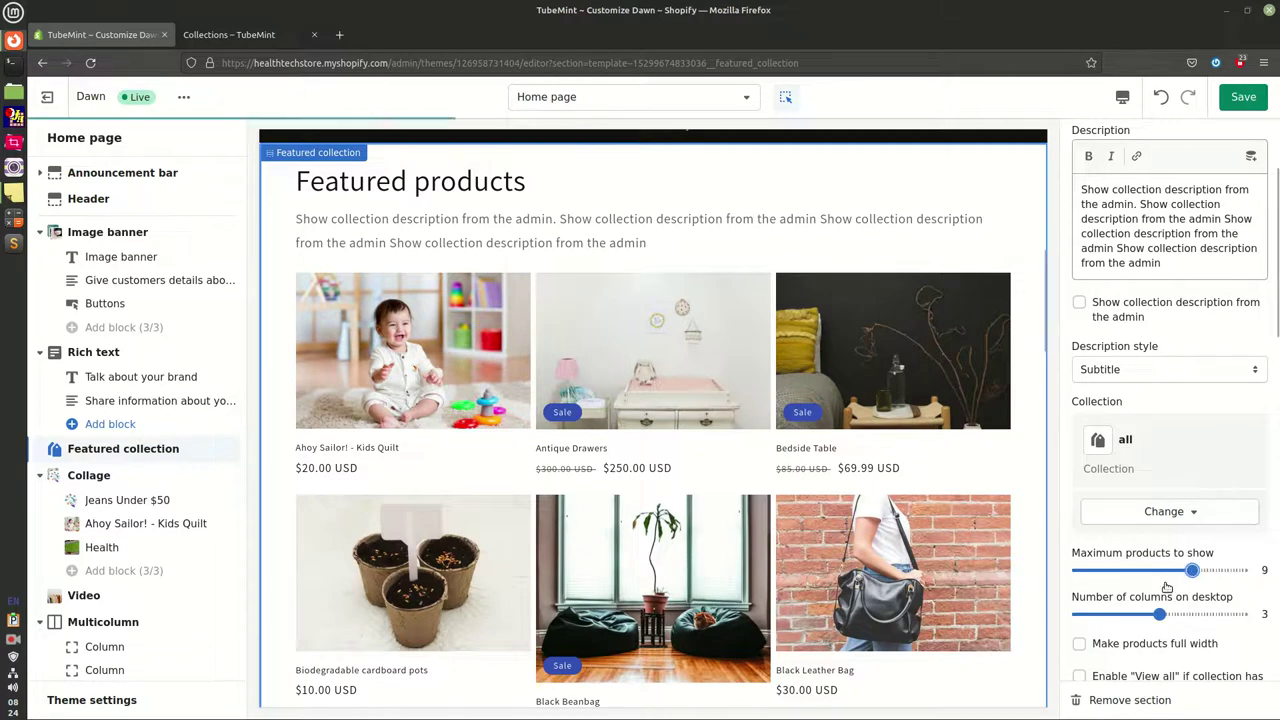
# Enable the View all button beneath the featured products
pyautogui.scroll(-5, 670, 523)
pyautogui.scroll(2, 670, 523)
pyautogui.scroll(6, 670, 523)
pyautogui.scroll(-4, 672, 528)
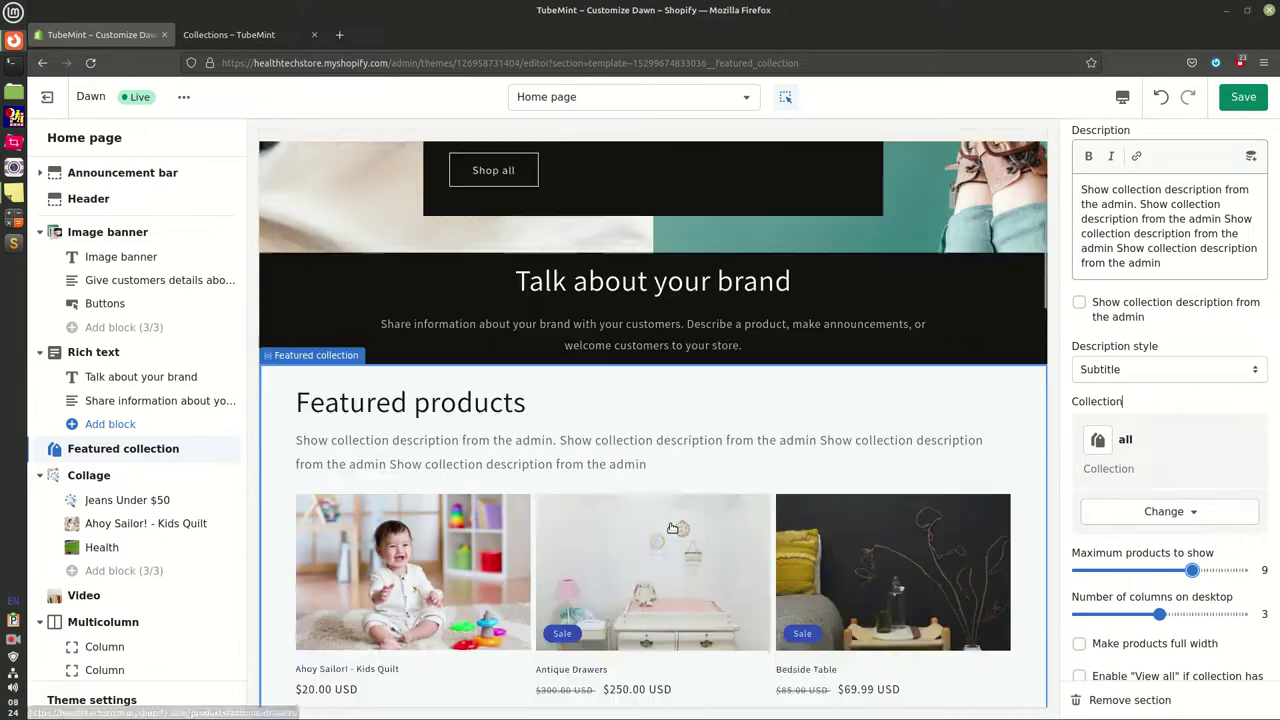
pyautogui.scroll(-5, 672, 528)
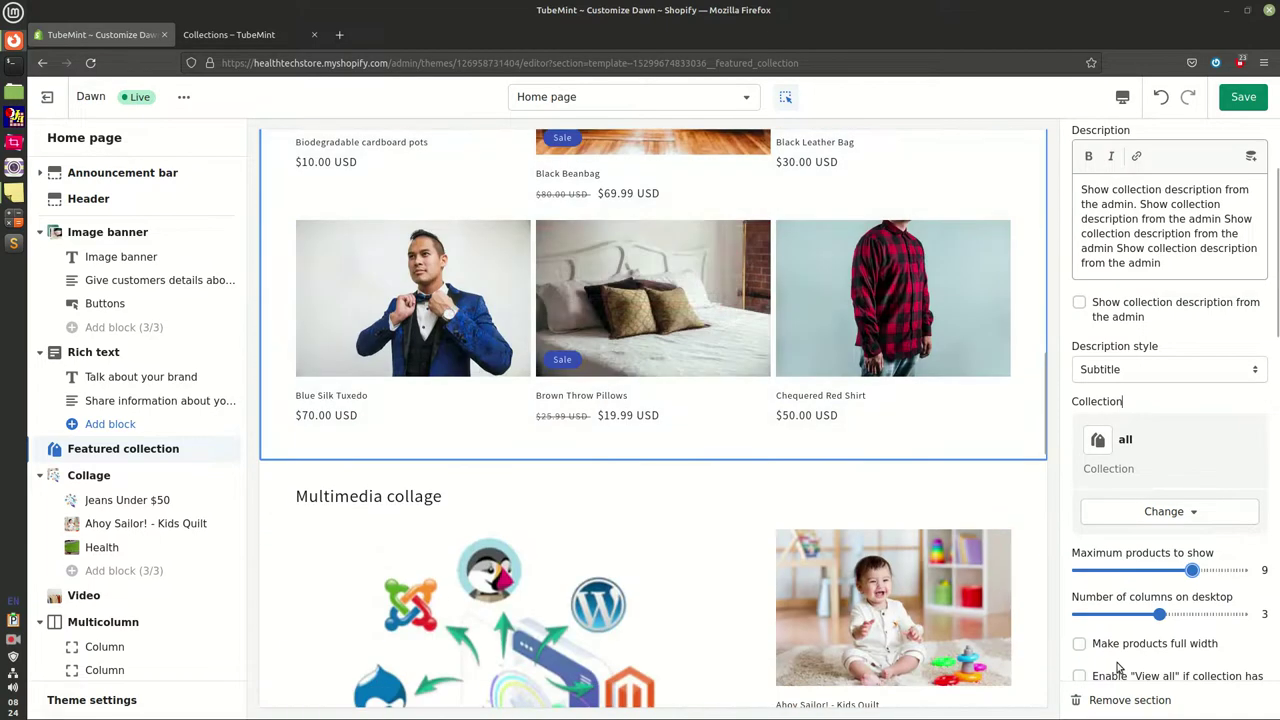
pyautogui.scroll(-3, 1122, 634)
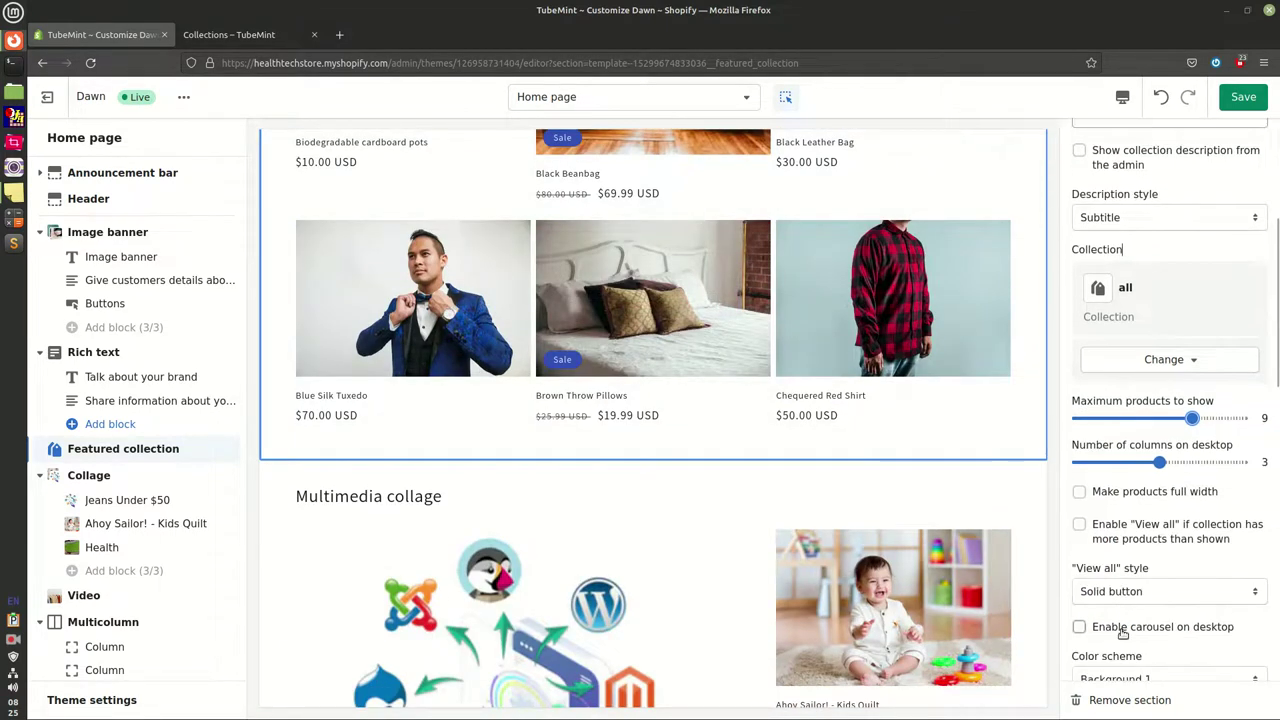
pyautogui.click(1078, 525)
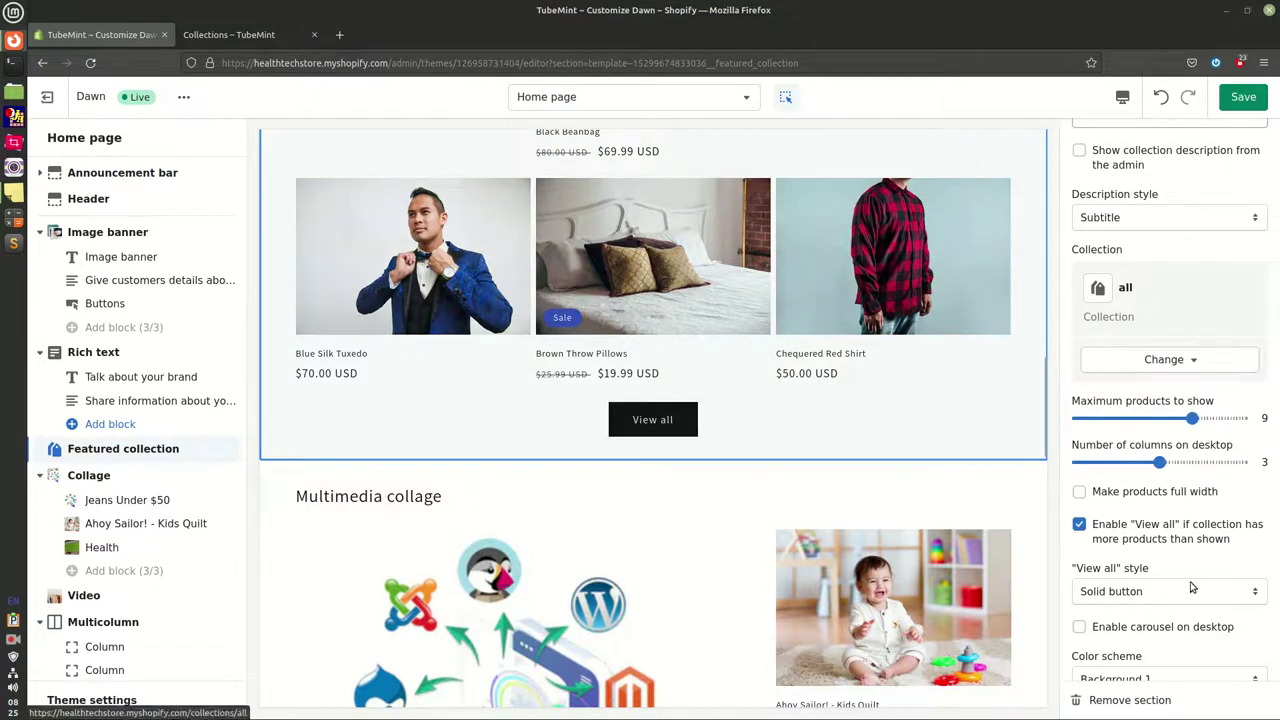
# Make the View all button an Outline button and scroll the preview to check the grid
pyautogui.scroll(-2, 1134, 551)
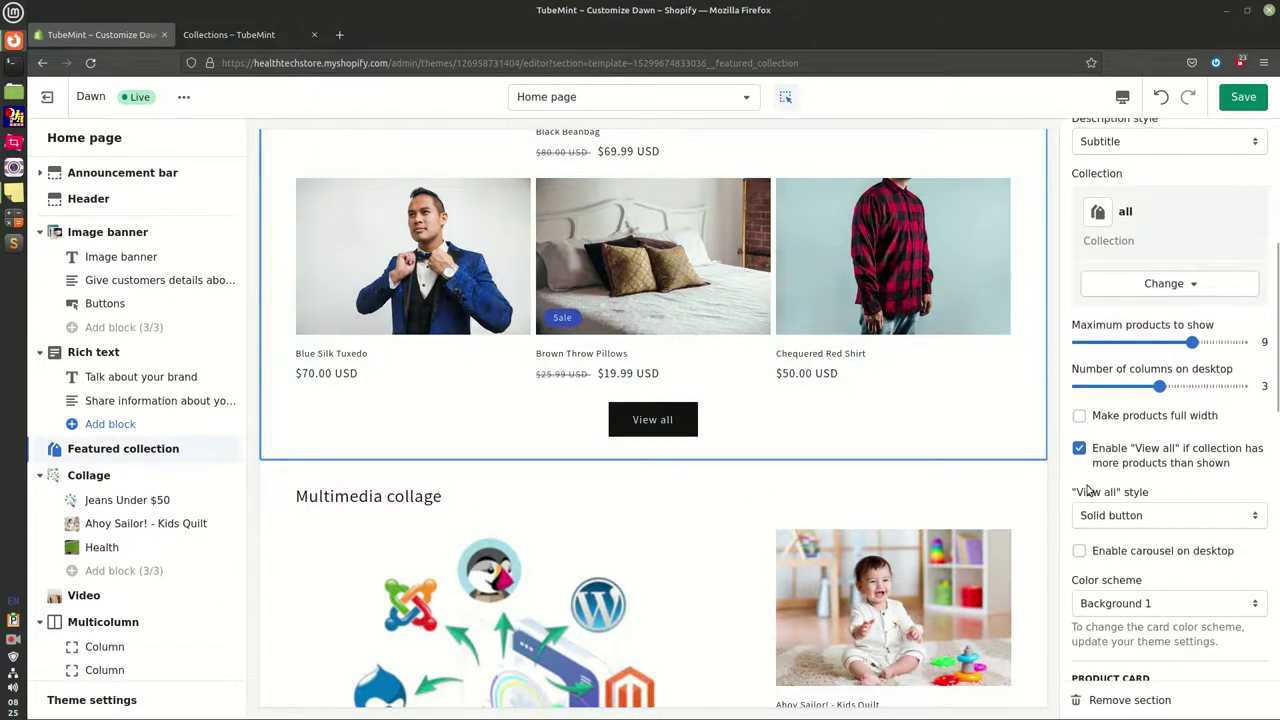
pyautogui.click(1152, 518)
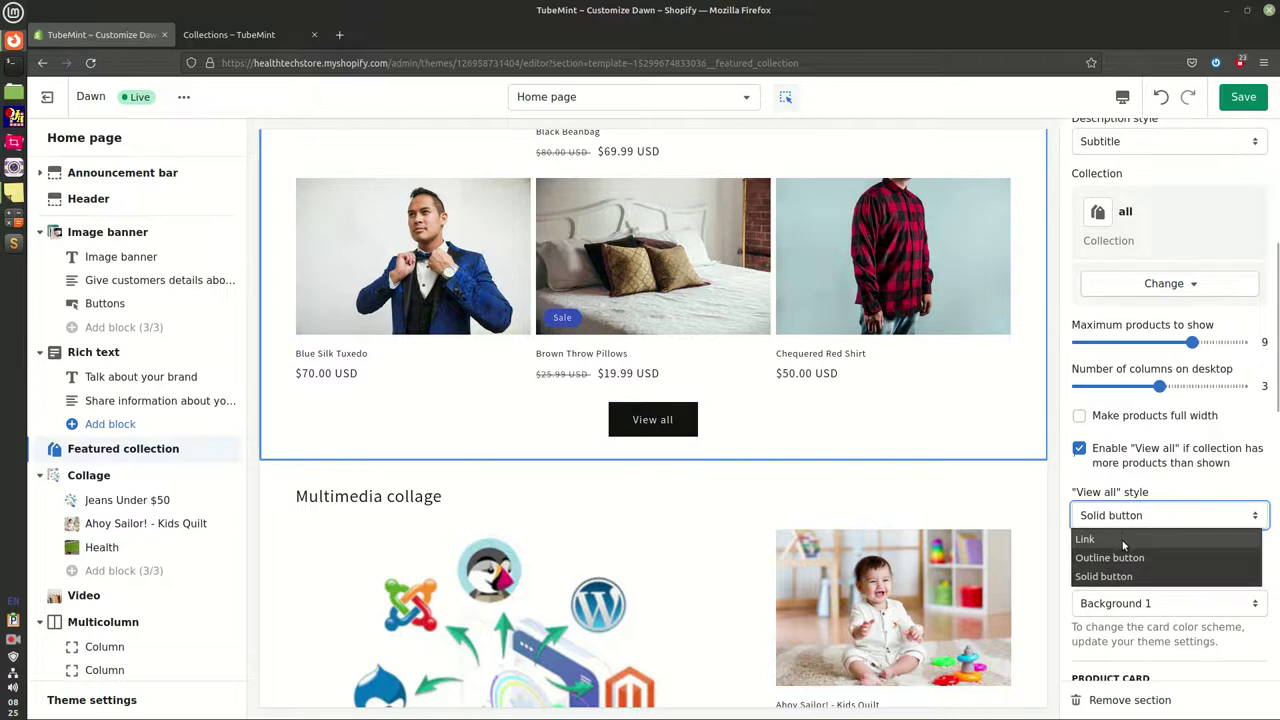
pyautogui.click(1162, 558)
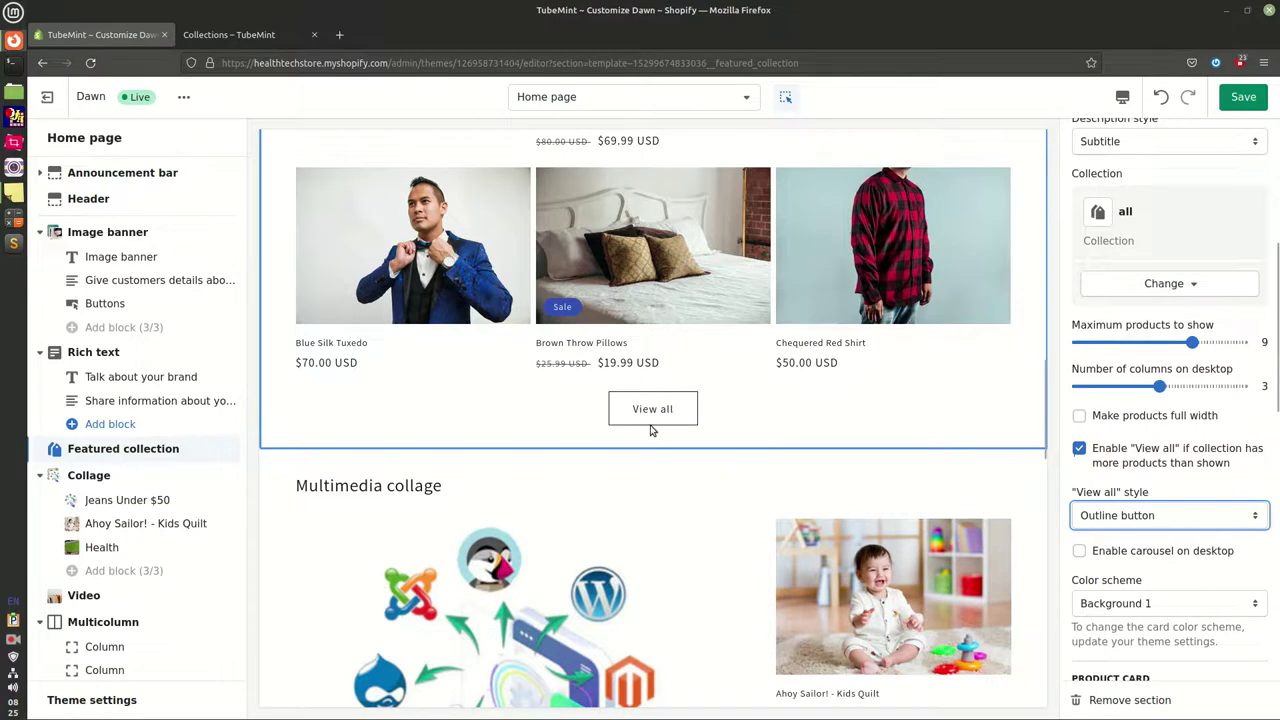
pyautogui.scroll(-1, 921, 577)
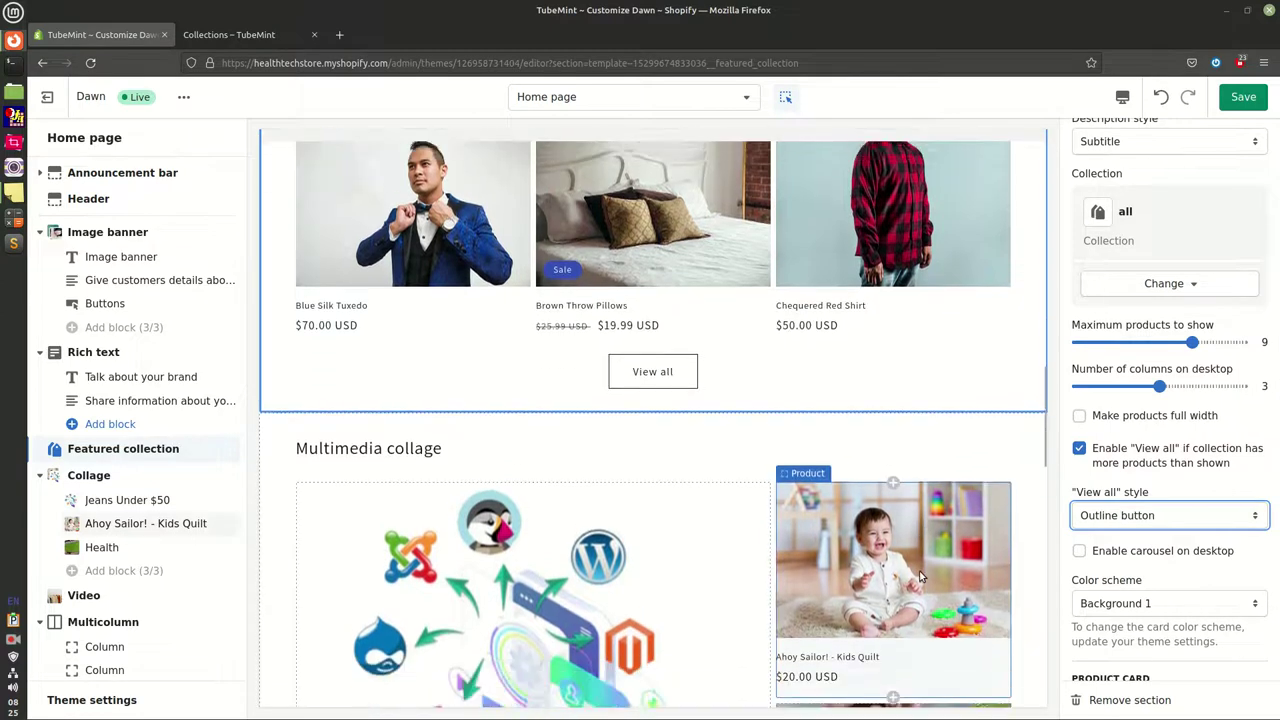
pyautogui.scroll(-3, 921, 577)
pyautogui.scroll(-2, 807, 542)
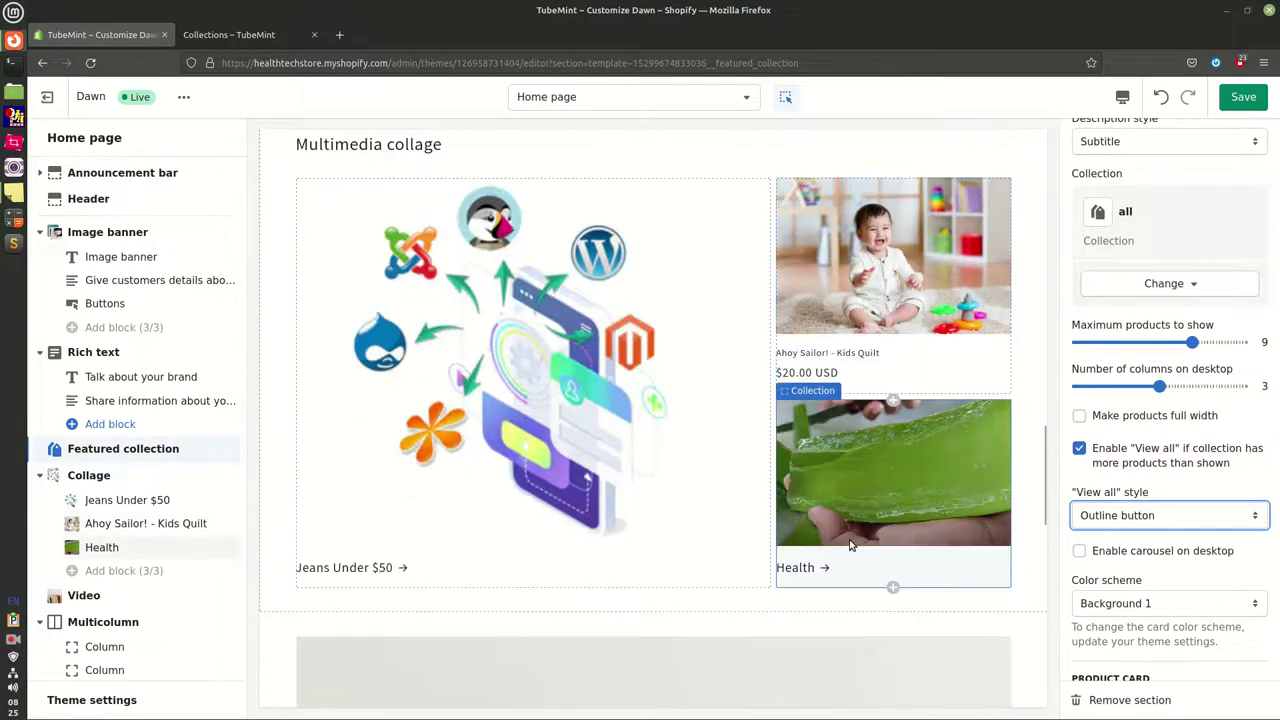
pyautogui.scroll(-2, 850, 545)
pyautogui.scroll(4, 1180, 495)
pyautogui.scroll(-3, 1183, 497)
pyautogui.scroll(-5, 1183, 497)
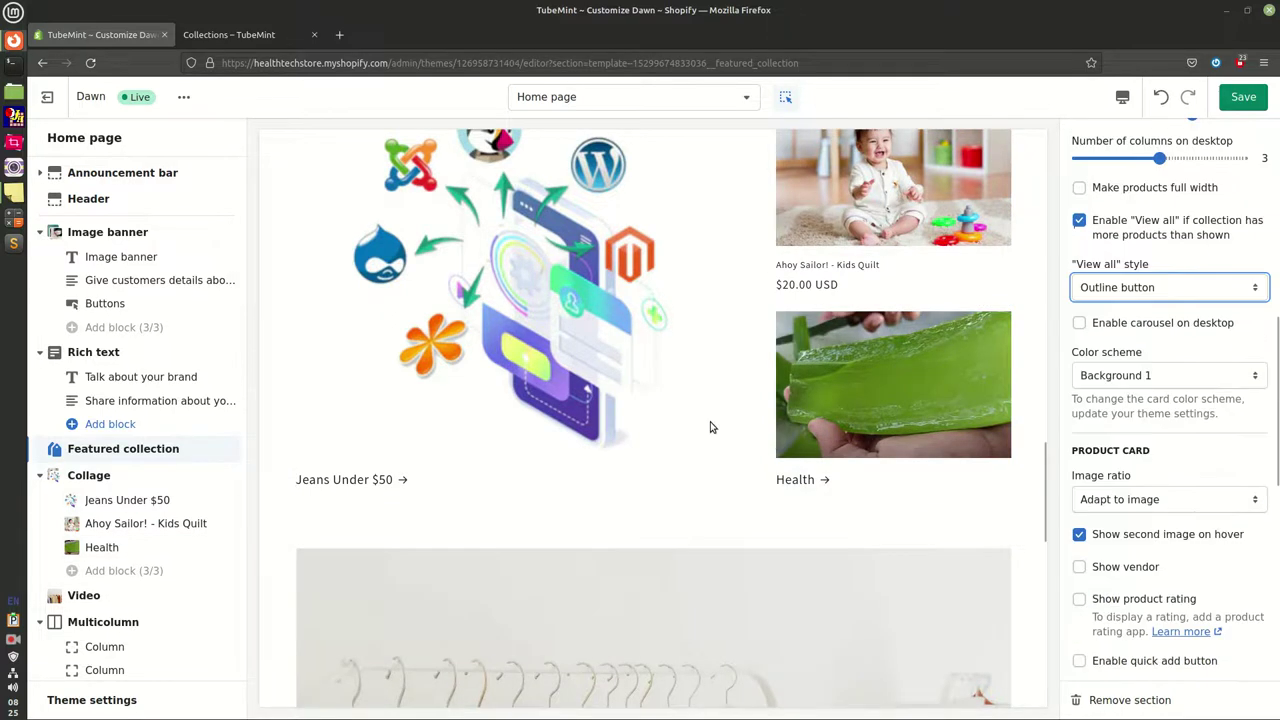
pyautogui.scroll(2, 894, 463)
pyautogui.scroll(5, 800, 448)
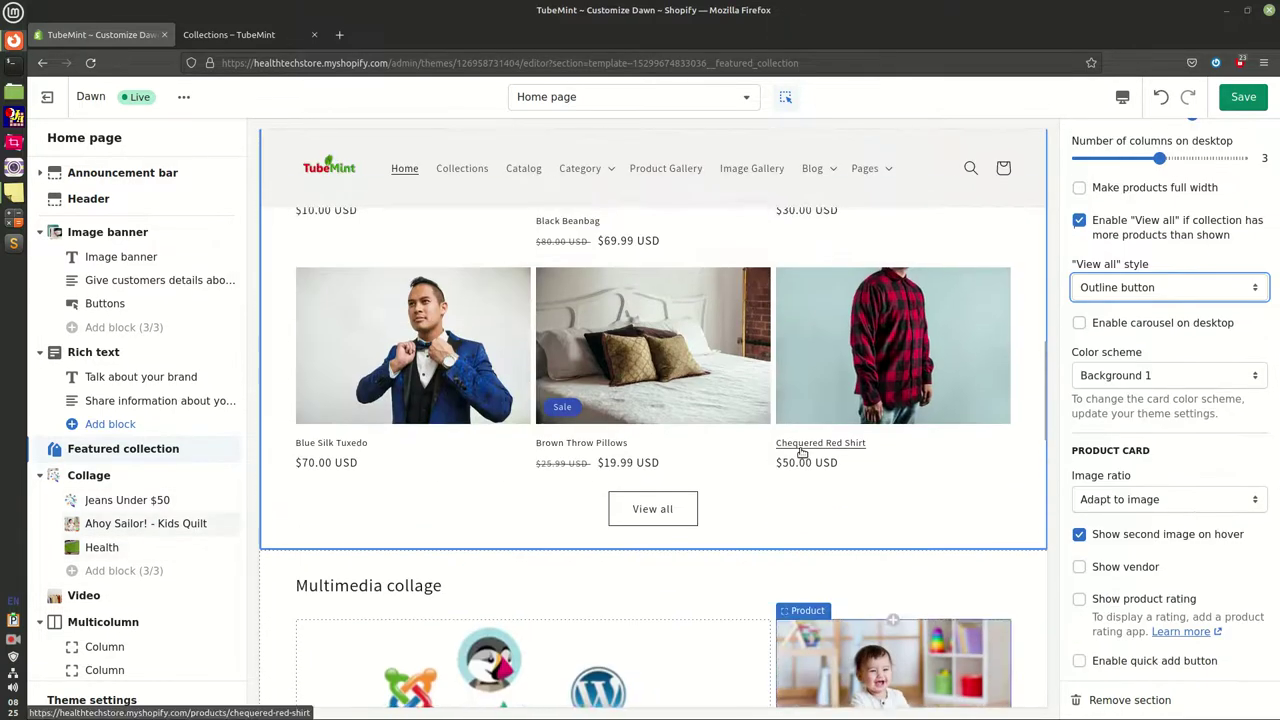
# Enable star ratings on the featured collection's product cards and review them in the preview
pyautogui.click(1079, 598)
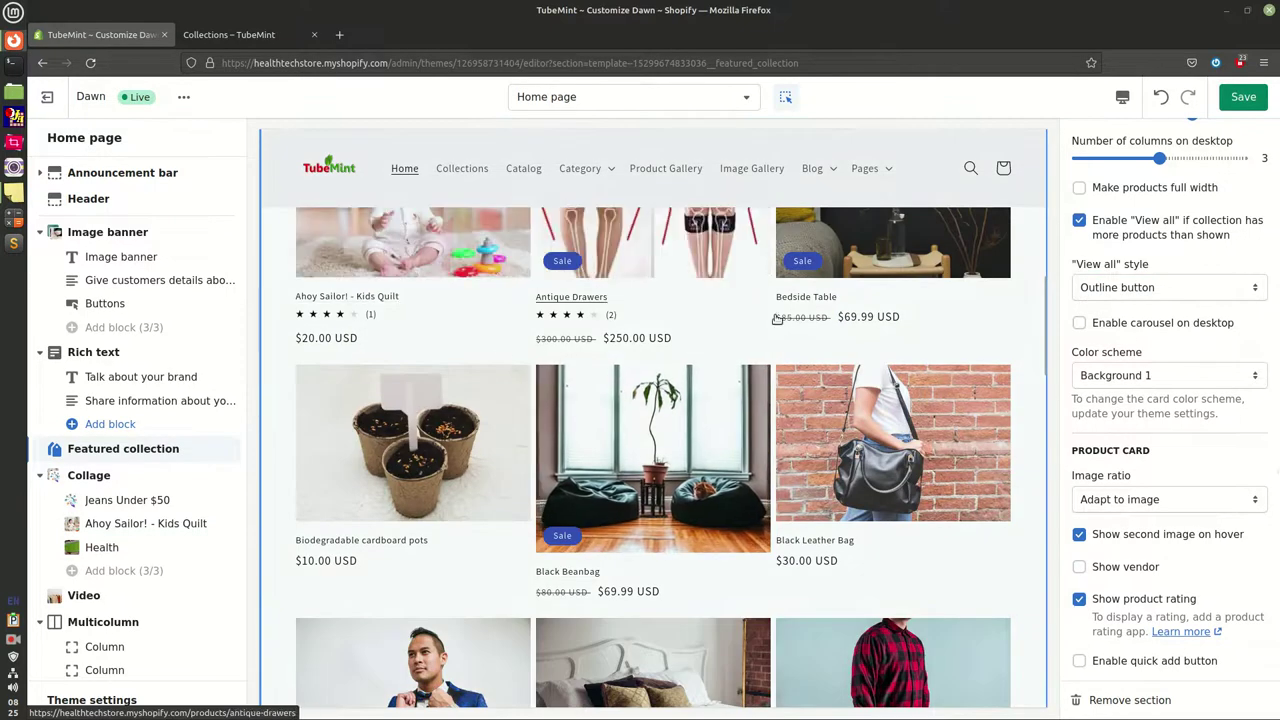
pyautogui.scroll(-5, 1140, 544)
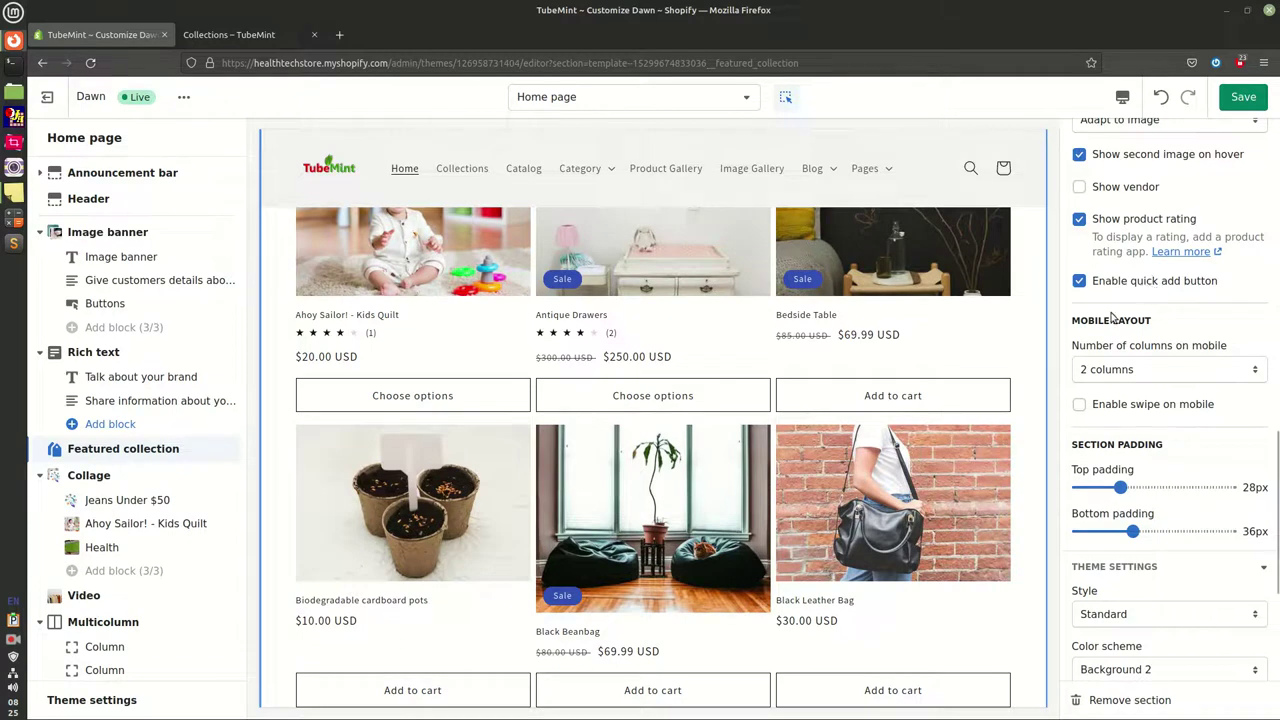
pyautogui.scroll(3, 745, 555)
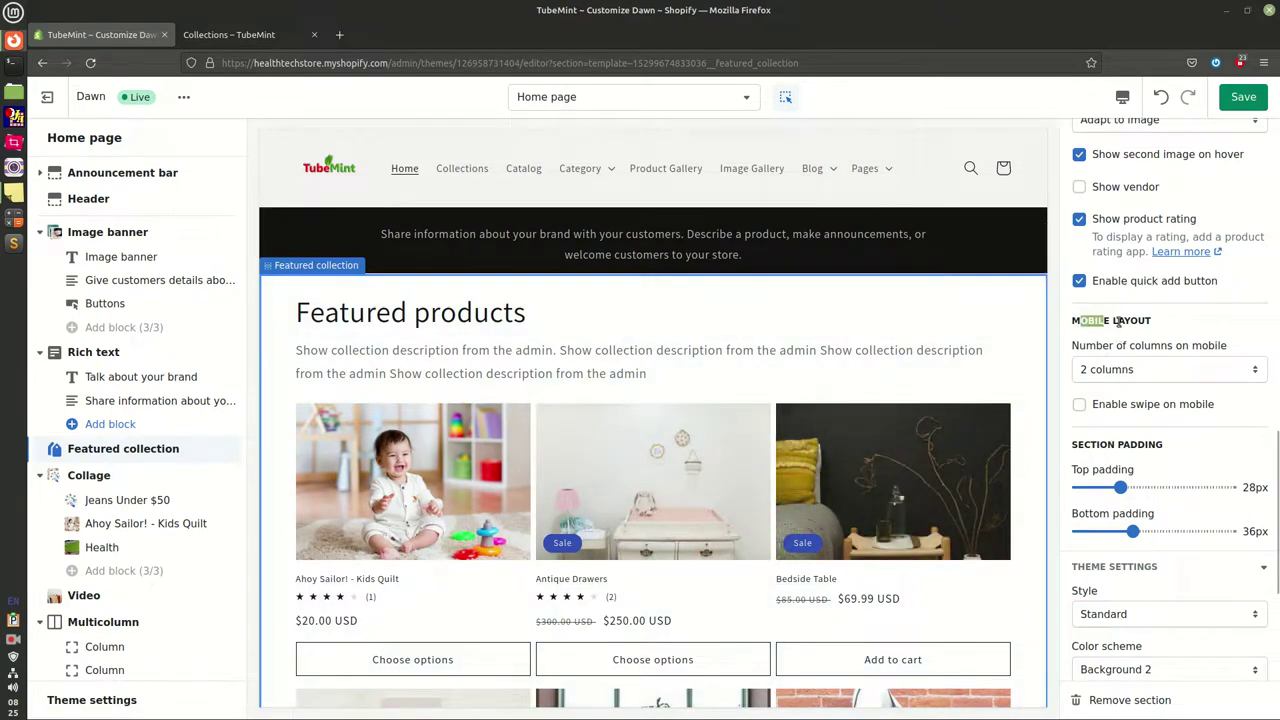
# Show one product per row on mobile with swipe enabled
pyautogui.click(1153, 372)
pyautogui.click(1115, 396)
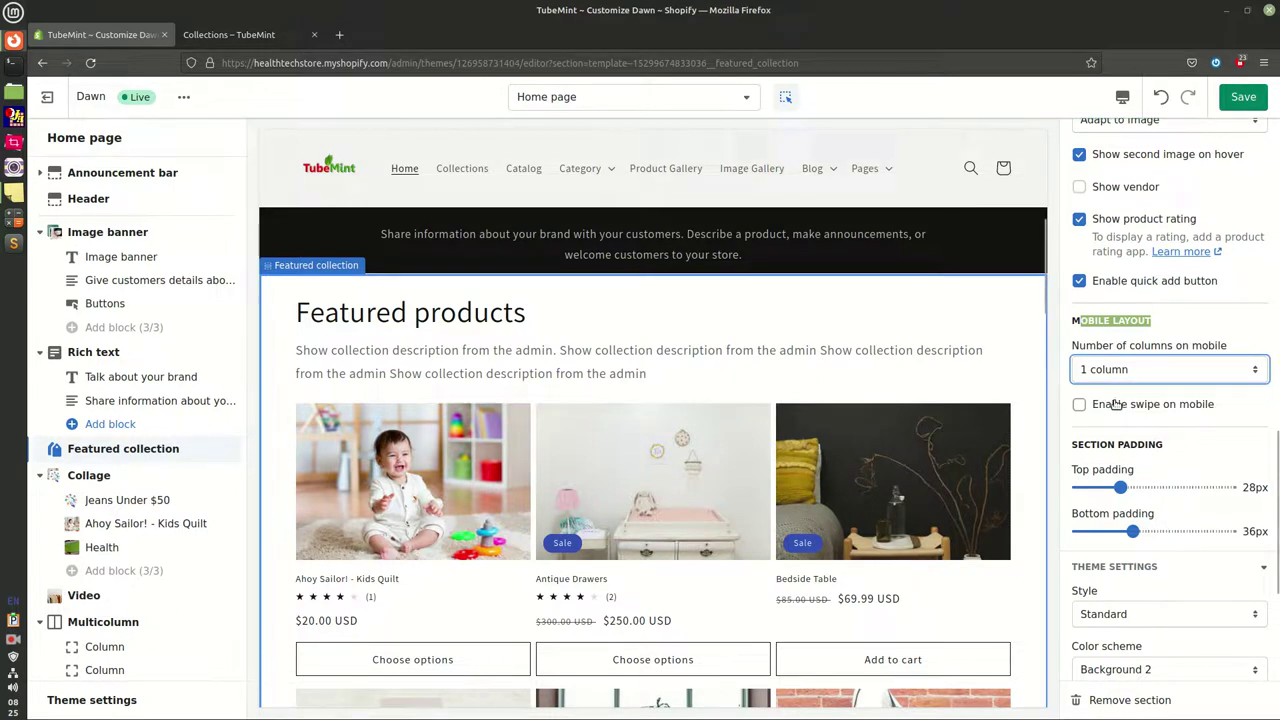
pyautogui.click(1080, 405)
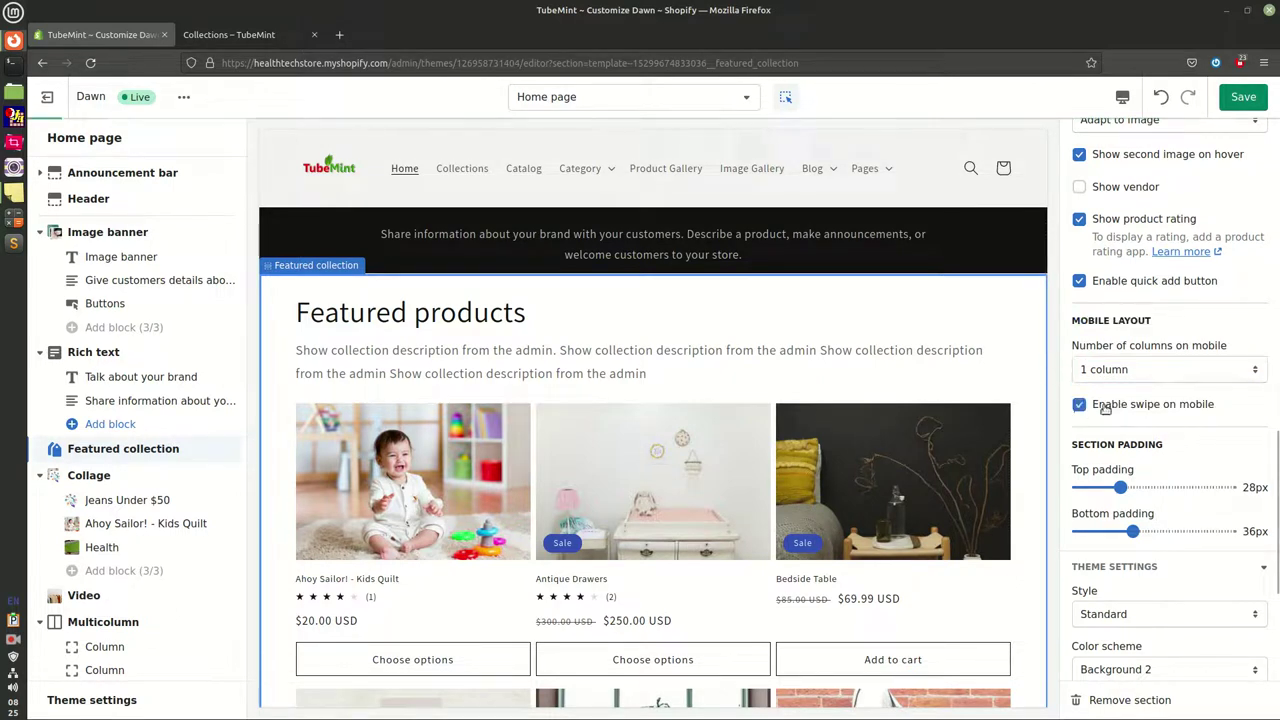
# Preview at mobile width and swipe through the product carousel to Brown Throw Pillows
pyautogui.click(1123, 98)
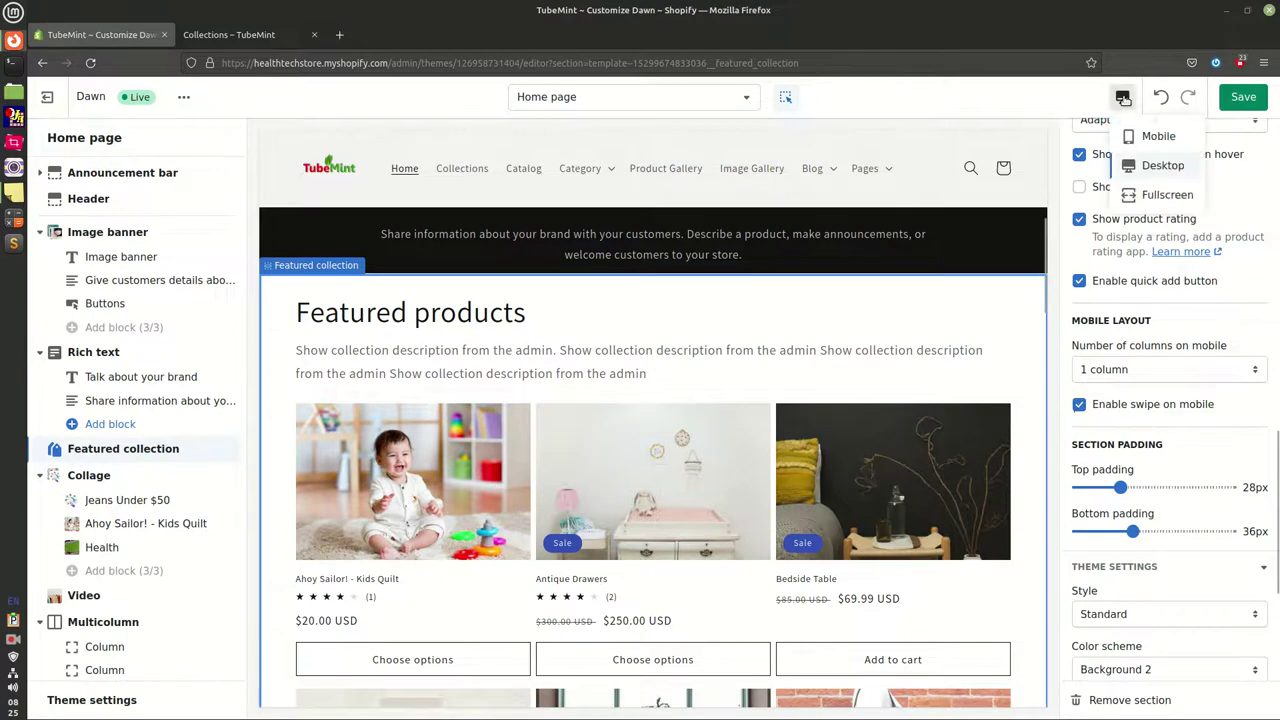
pyautogui.click(1150, 137)
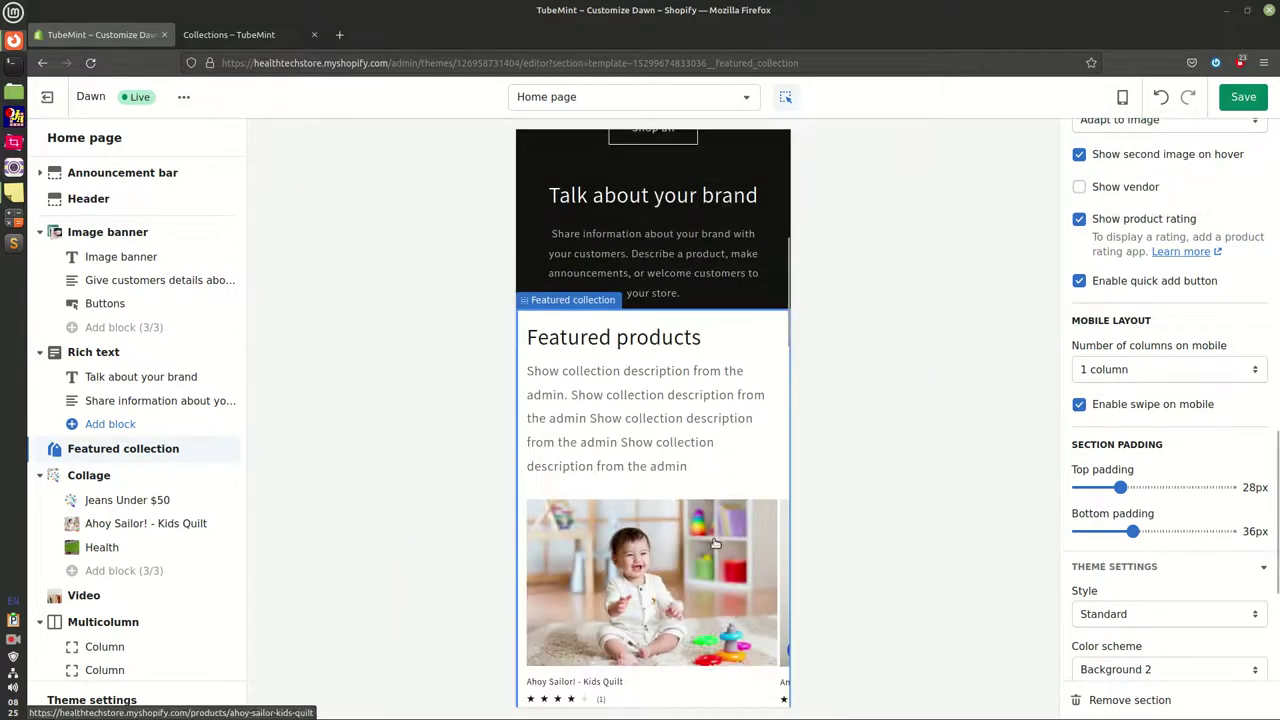
pyautogui.scroll(-3, 714, 544)
pyautogui.scroll(-2, 714, 544)
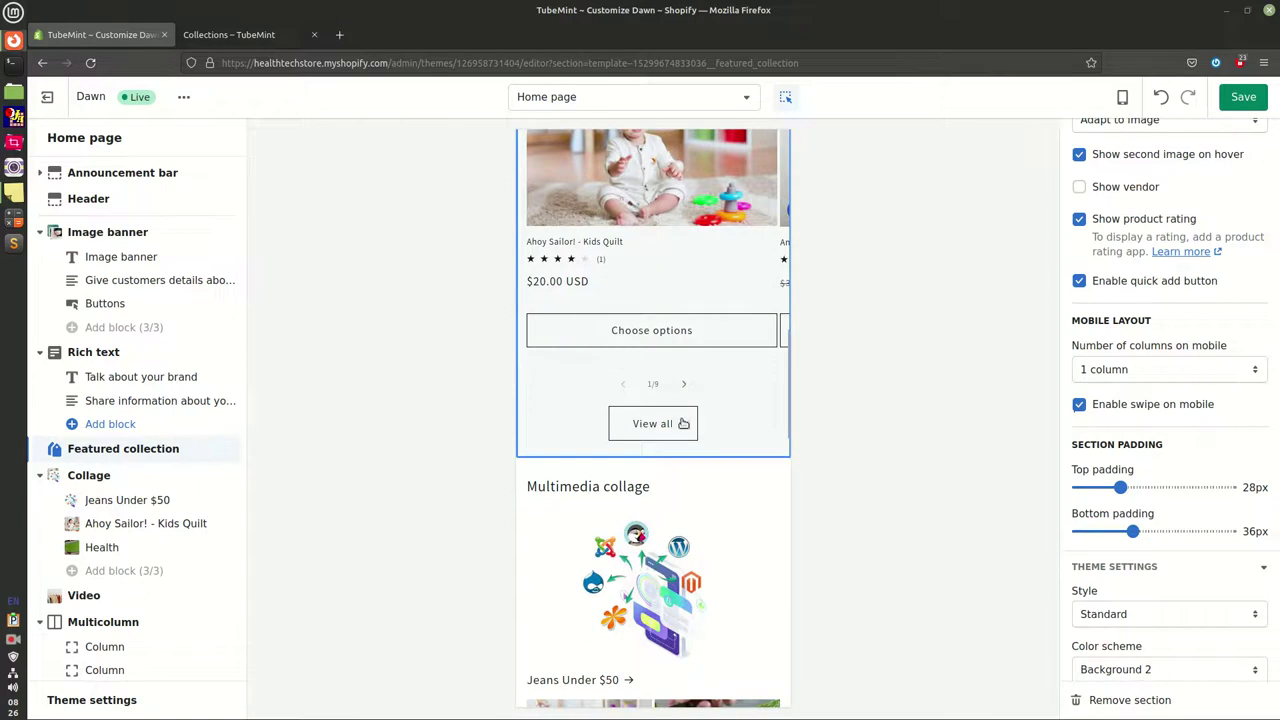
pyautogui.click(684, 388)
pyautogui.click(684, 388)
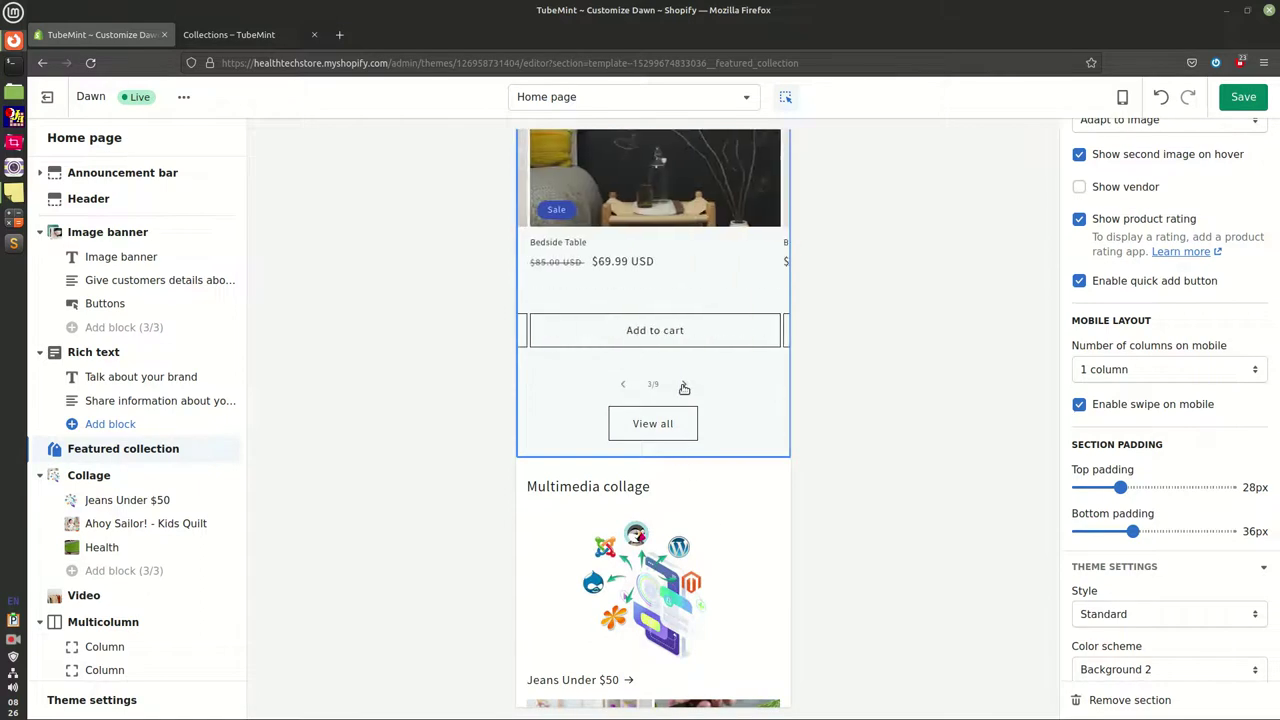
pyautogui.click(684, 388)
pyautogui.click(685, 387)
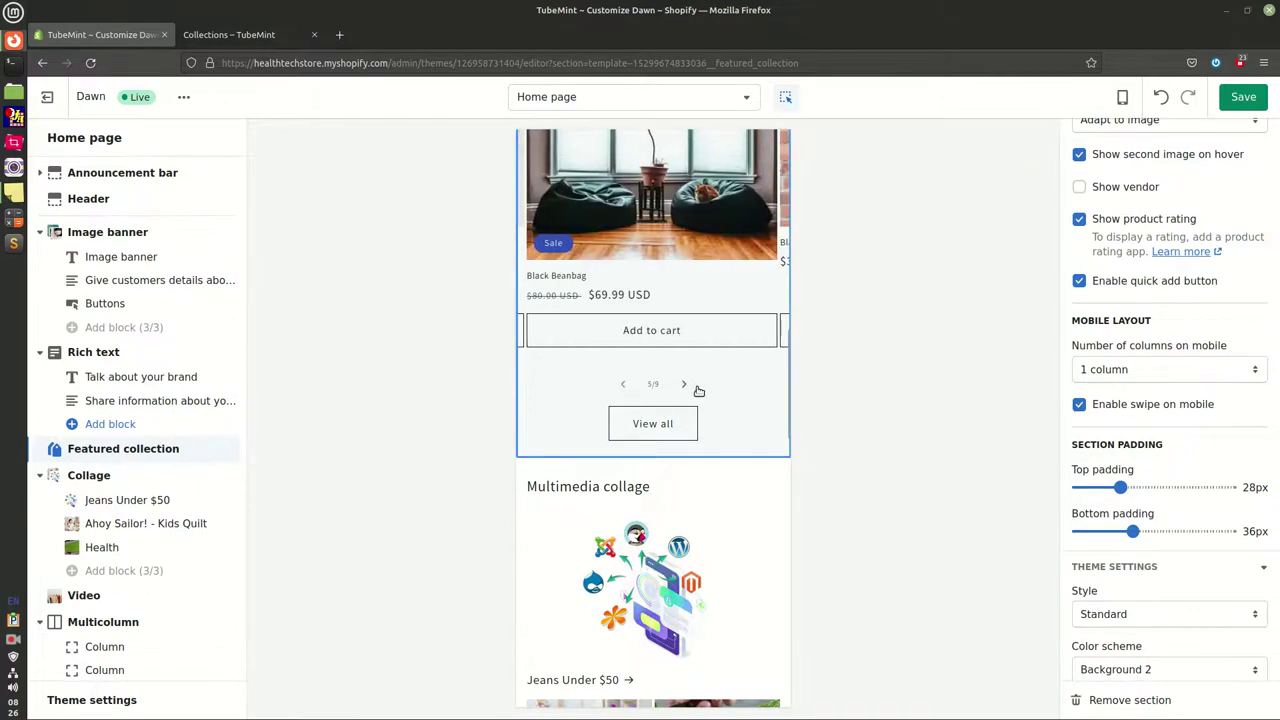
pyautogui.scroll(1, 725, 452)
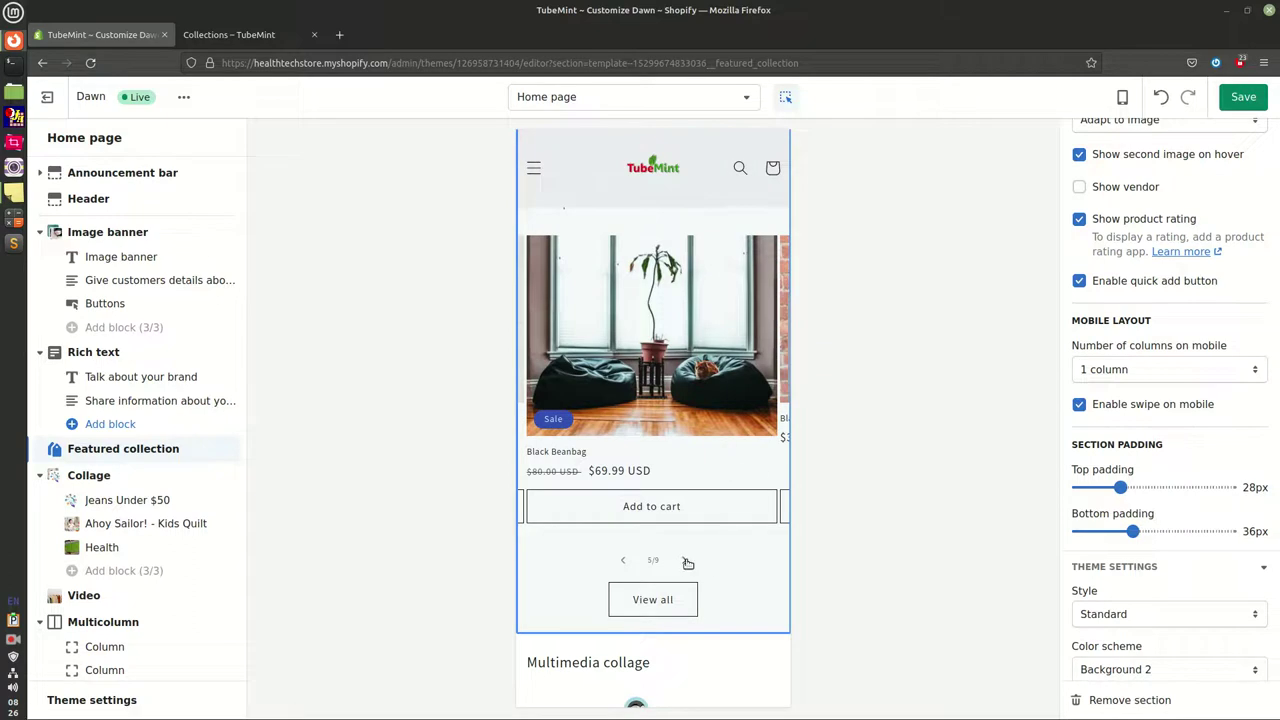
pyautogui.click(687, 562)
pyautogui.click(687, 562)
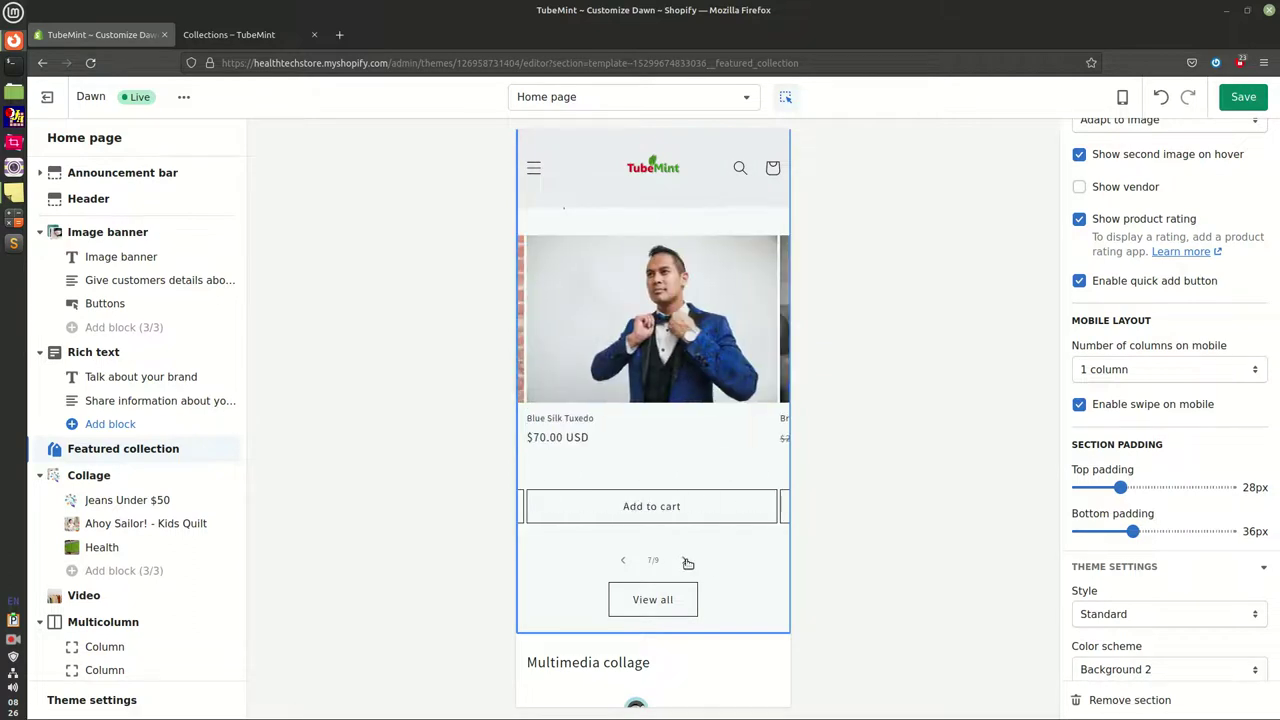
pyautogui.click(687, 562)
# Confirm 1 mobile column and reduce the section's bottom padding to 28px
pyautogui.click(1115, 372)
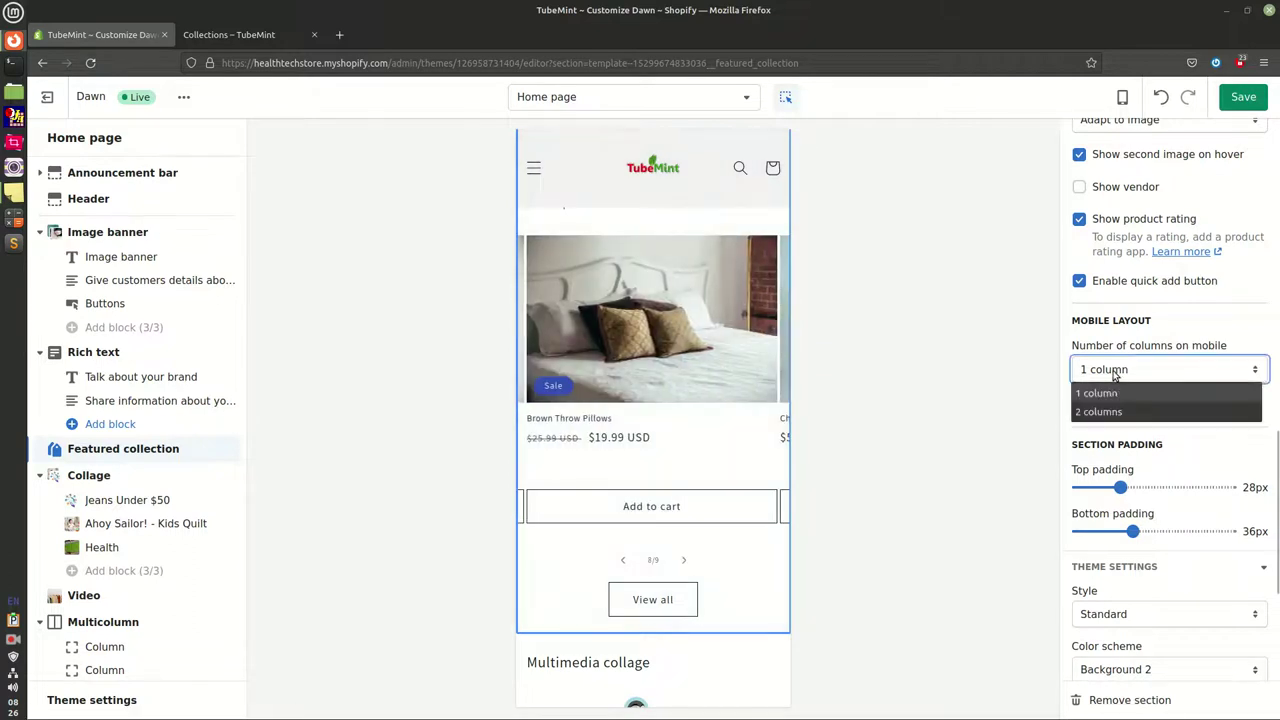
pyautogui.press('Escape')
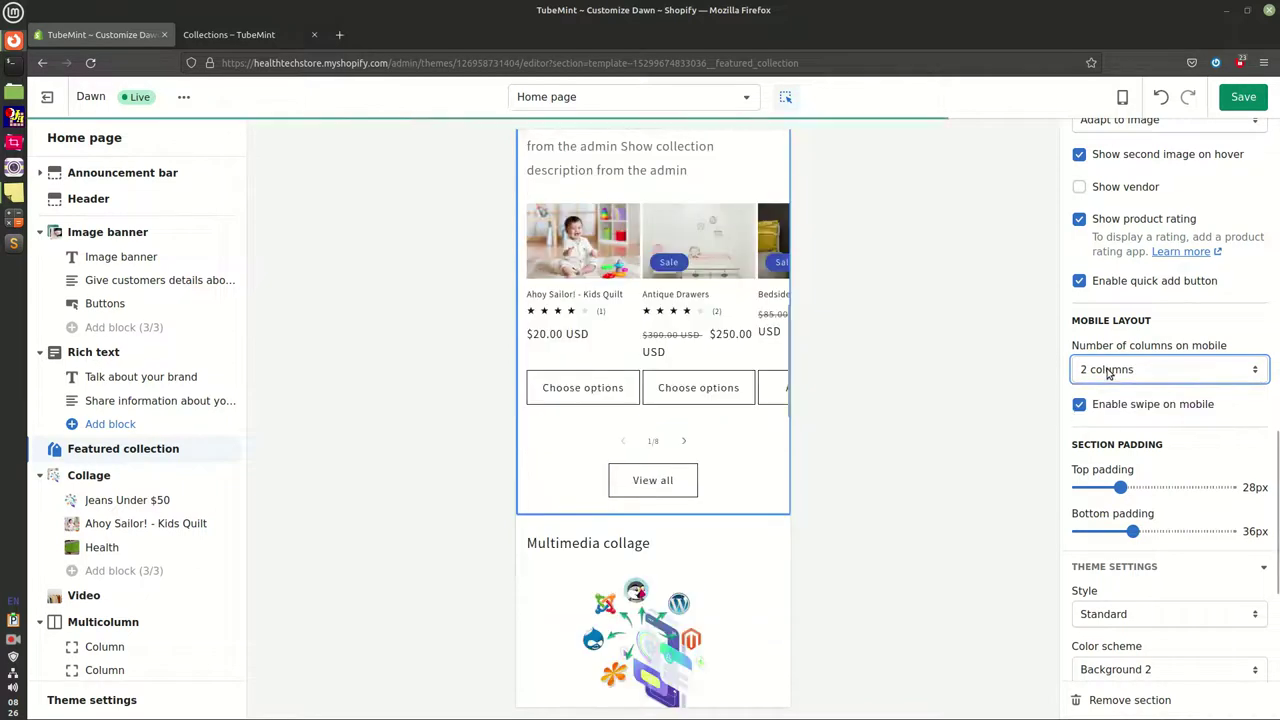
pyautogui.click(1108, 370)
pyautogui.click(1113, 398)
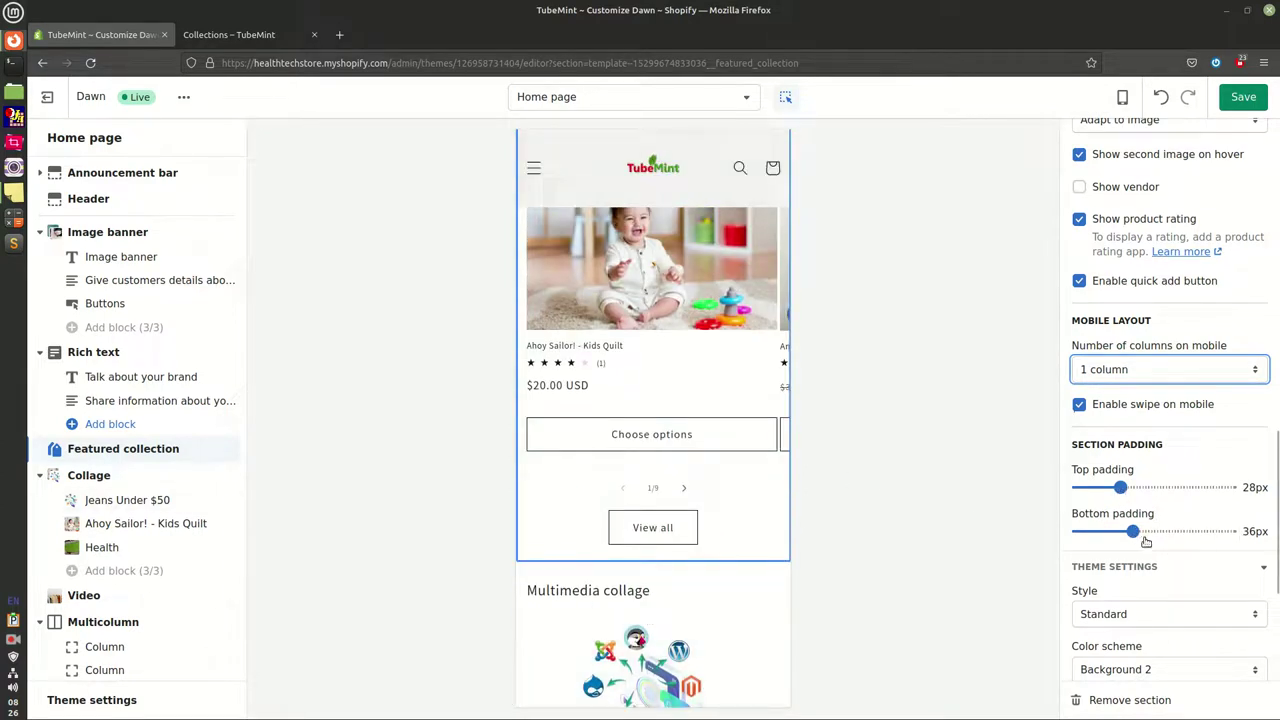
pyautogui.moveTo(1132, 533); pyautogui.dragTo(1120, 530)
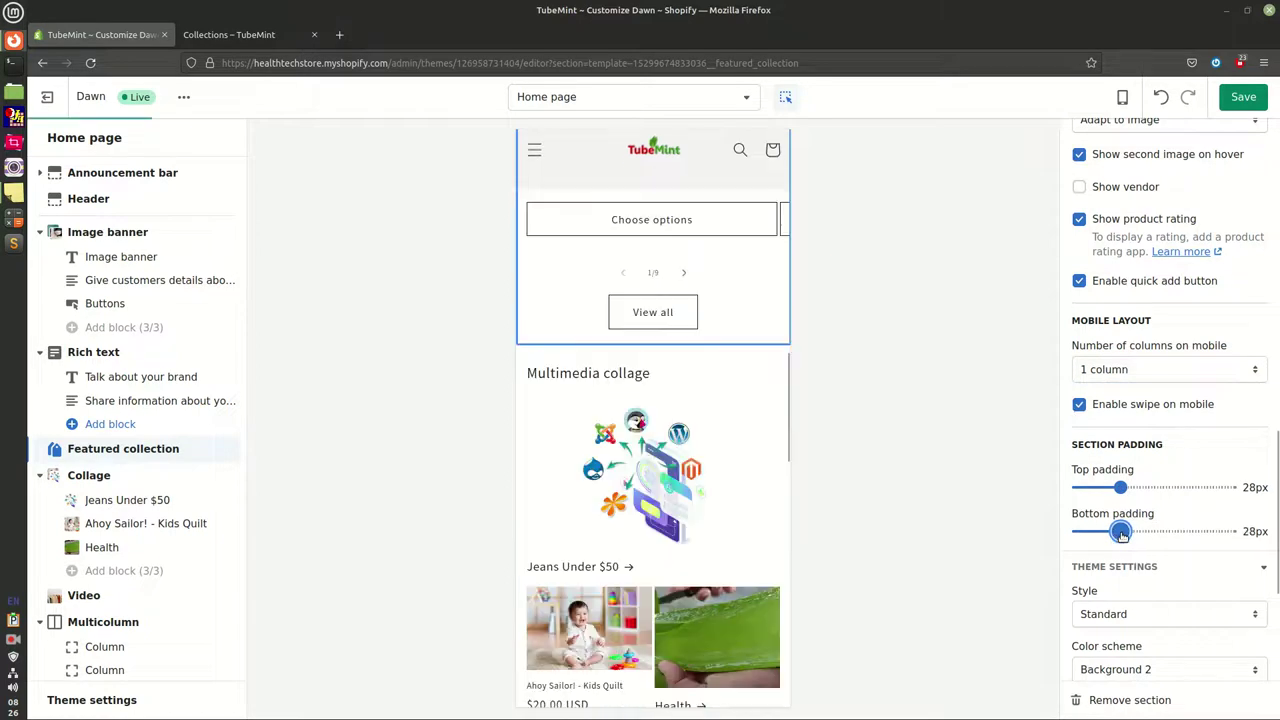
pyautogui.scroll(-3, 1164, 579)
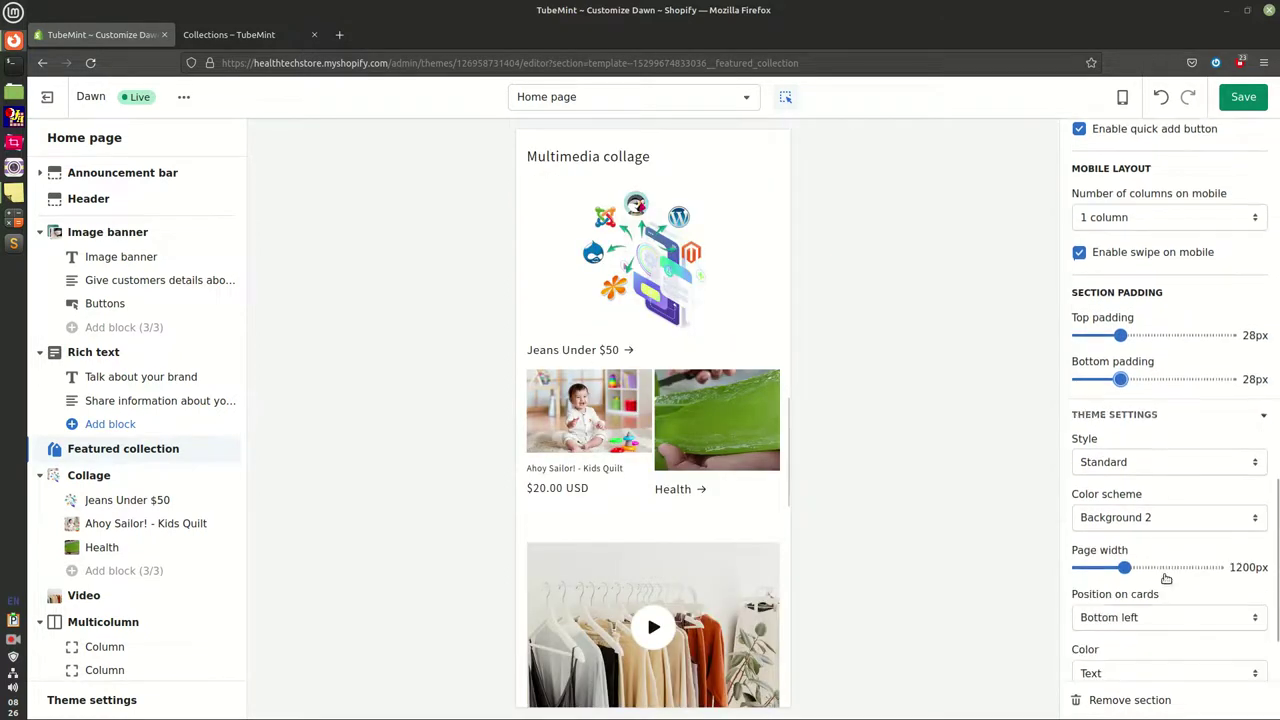
# Save the theme, open the Collage section, and return the preview to desktop width
pyautogui.click(1243, 98)
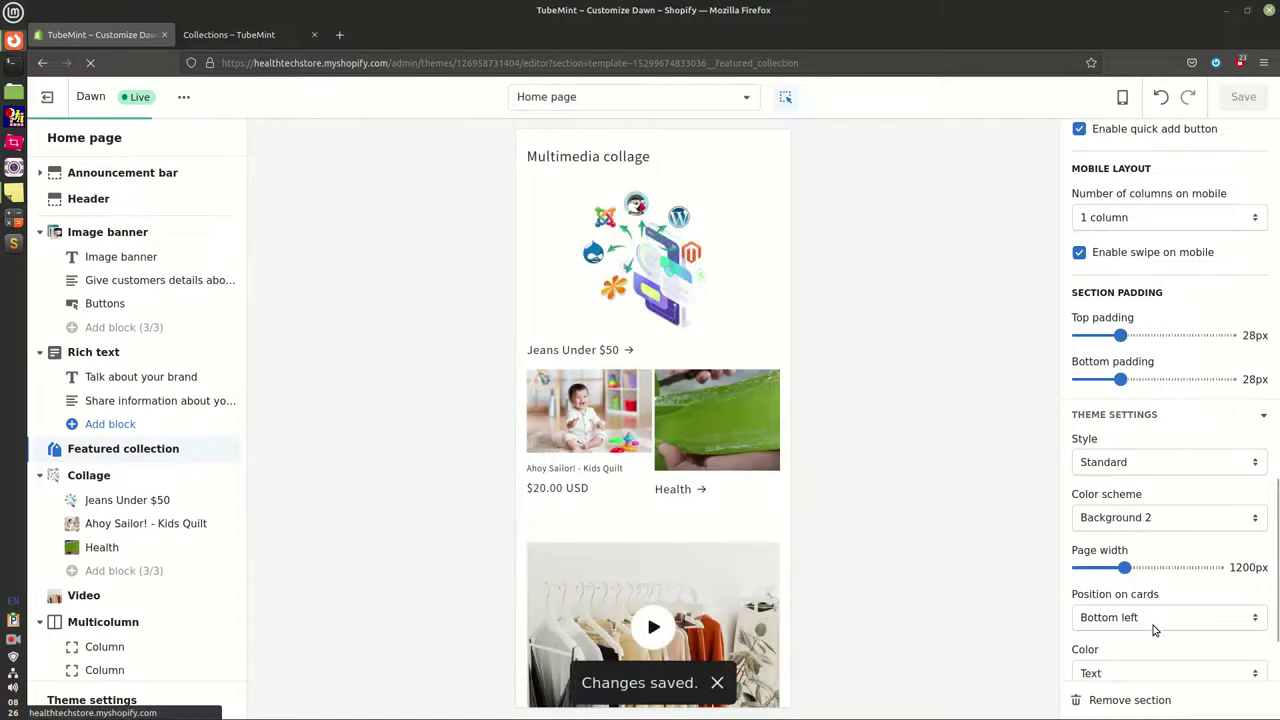
pyautogui.scroll(-2, 1160, 630)
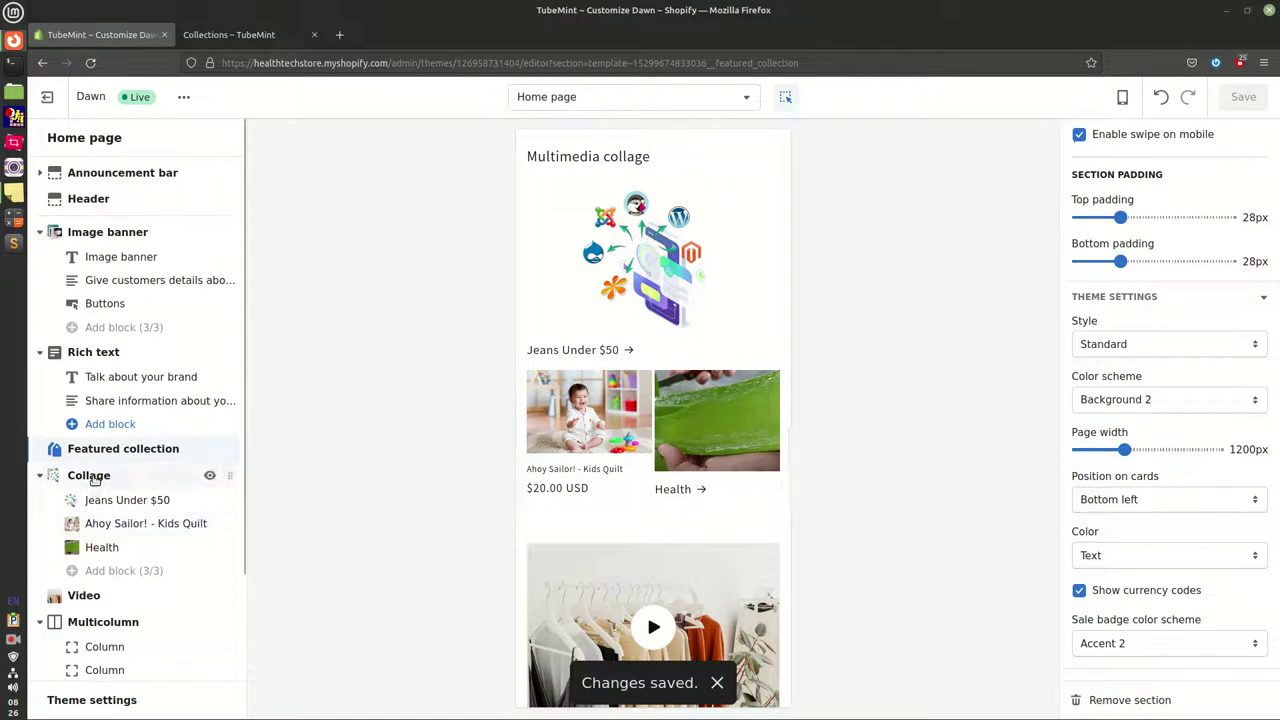
pyautogui.click(60, 477)
pyautogui.scroll(3, 1164, 378)
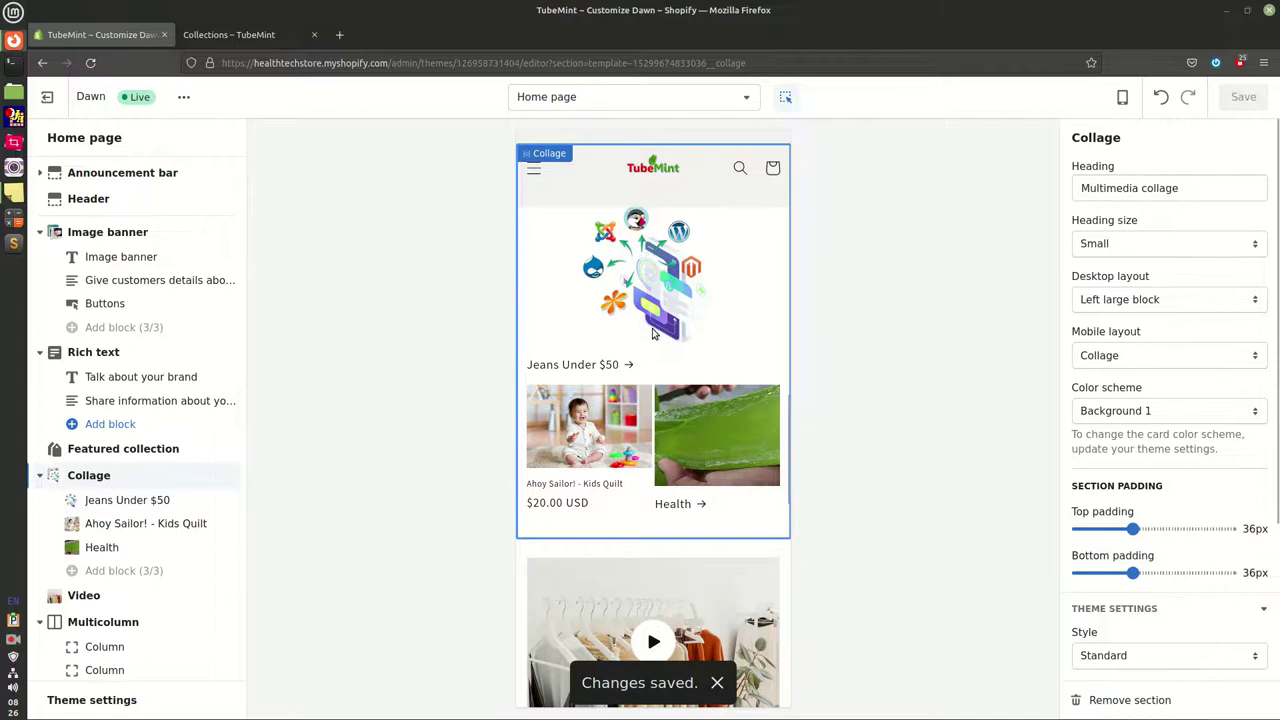
pyautogui.click(1123, 97)
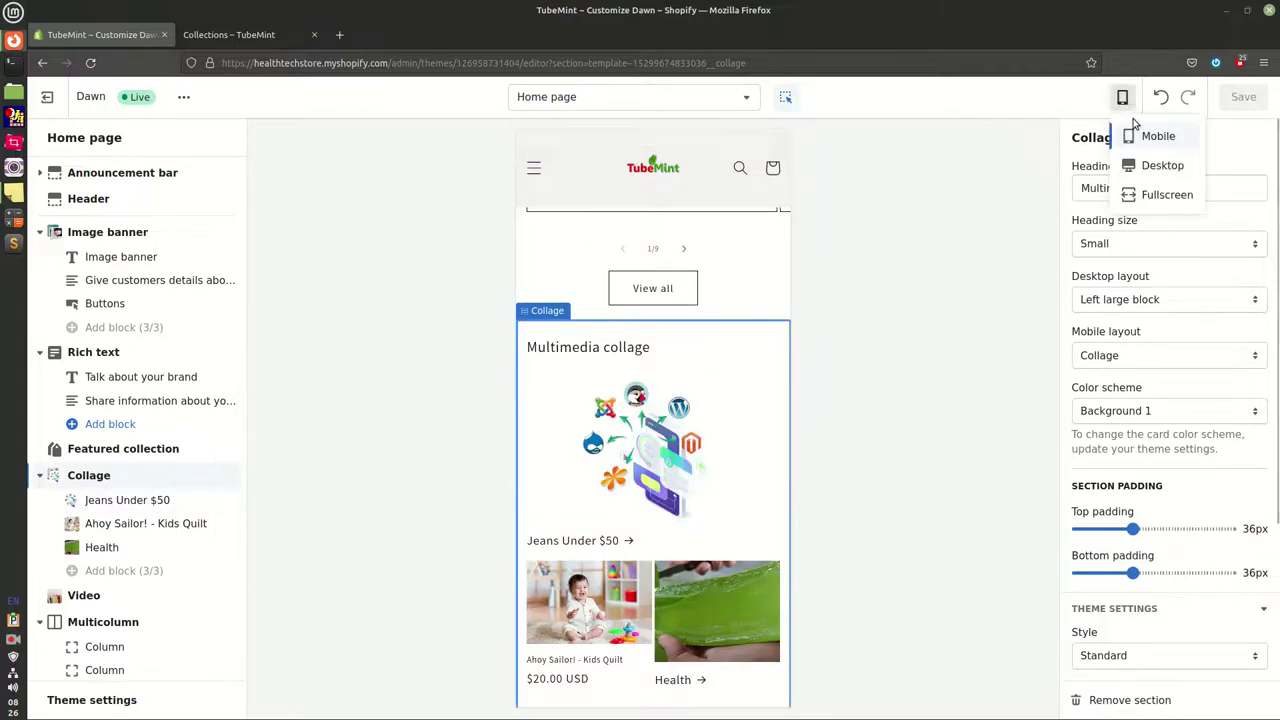
pyautogui.click(1152, 166)
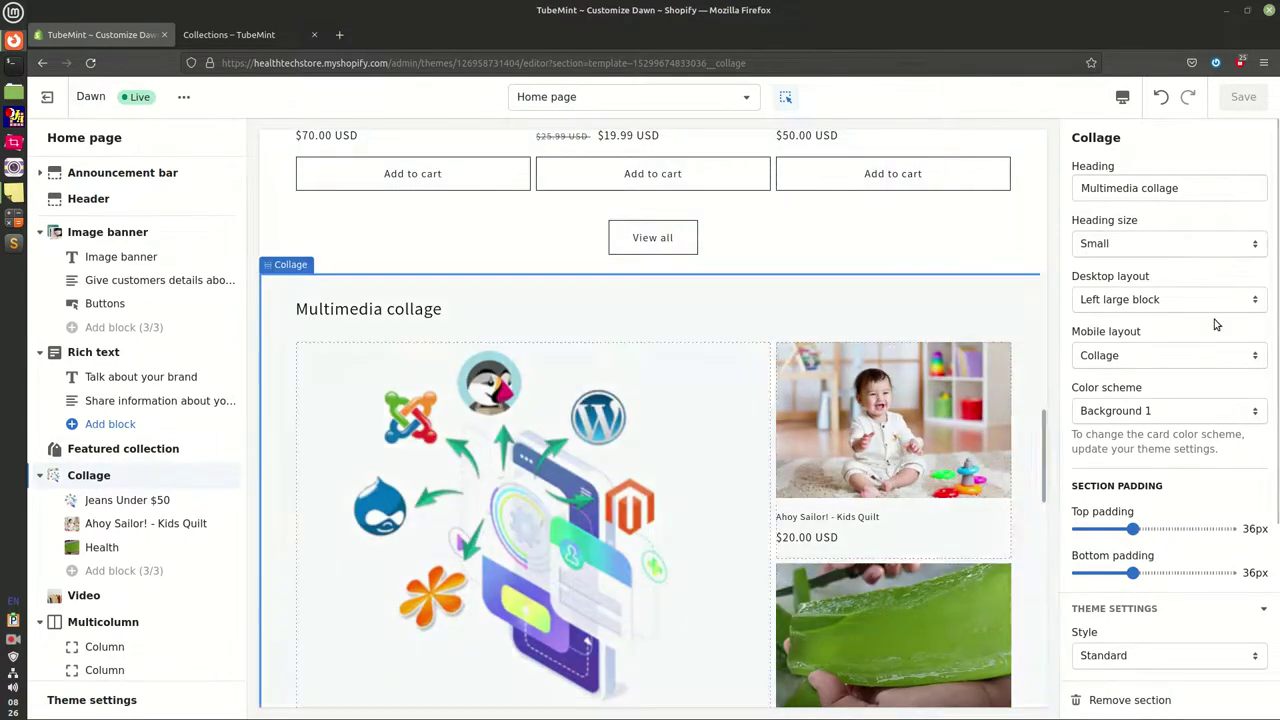
# Set the collage heading to Medium, large block on the left, and Column mobile layout
pyautogui.click(1127, 245)
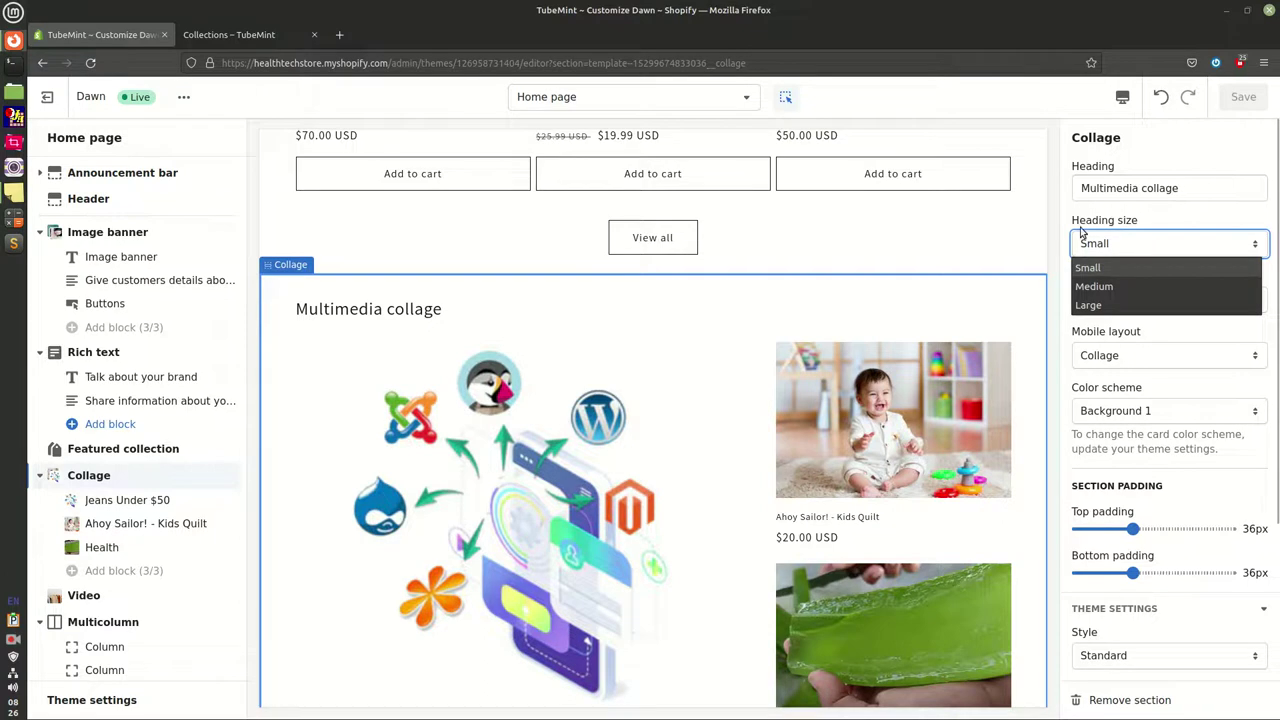
pyautogui.click(1110, 287)
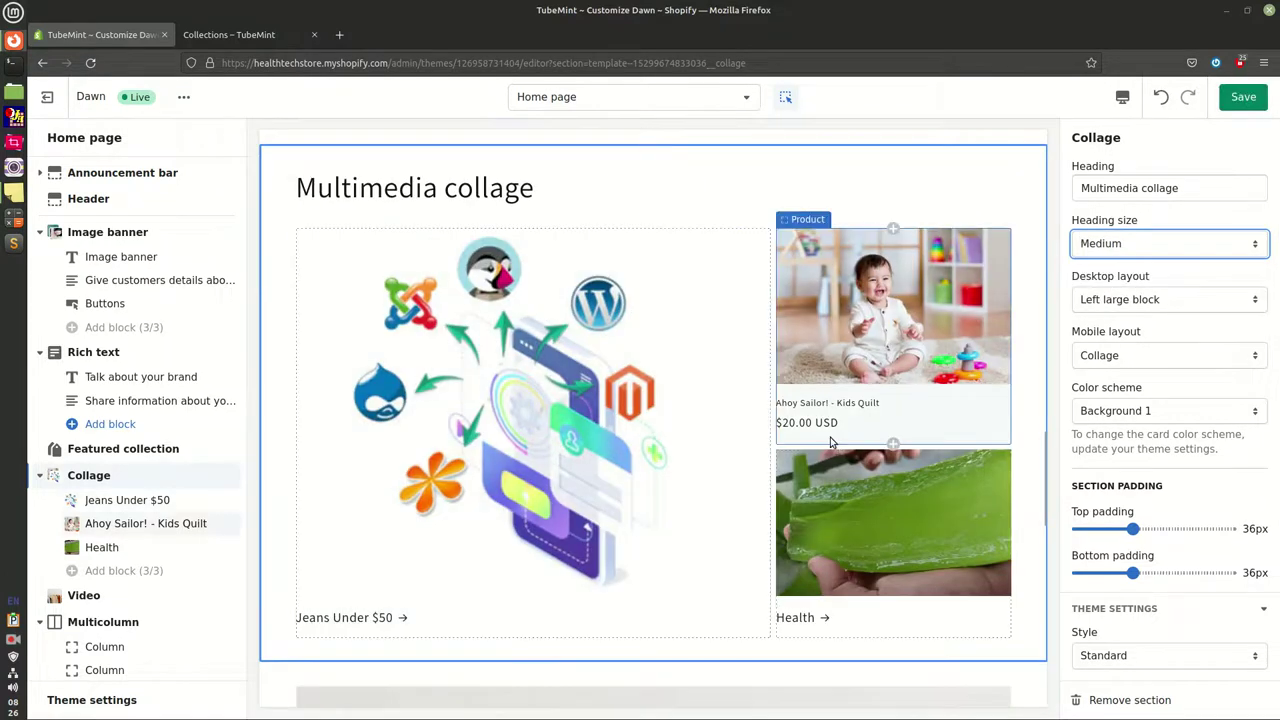
pyautogui.click(1133, 300)
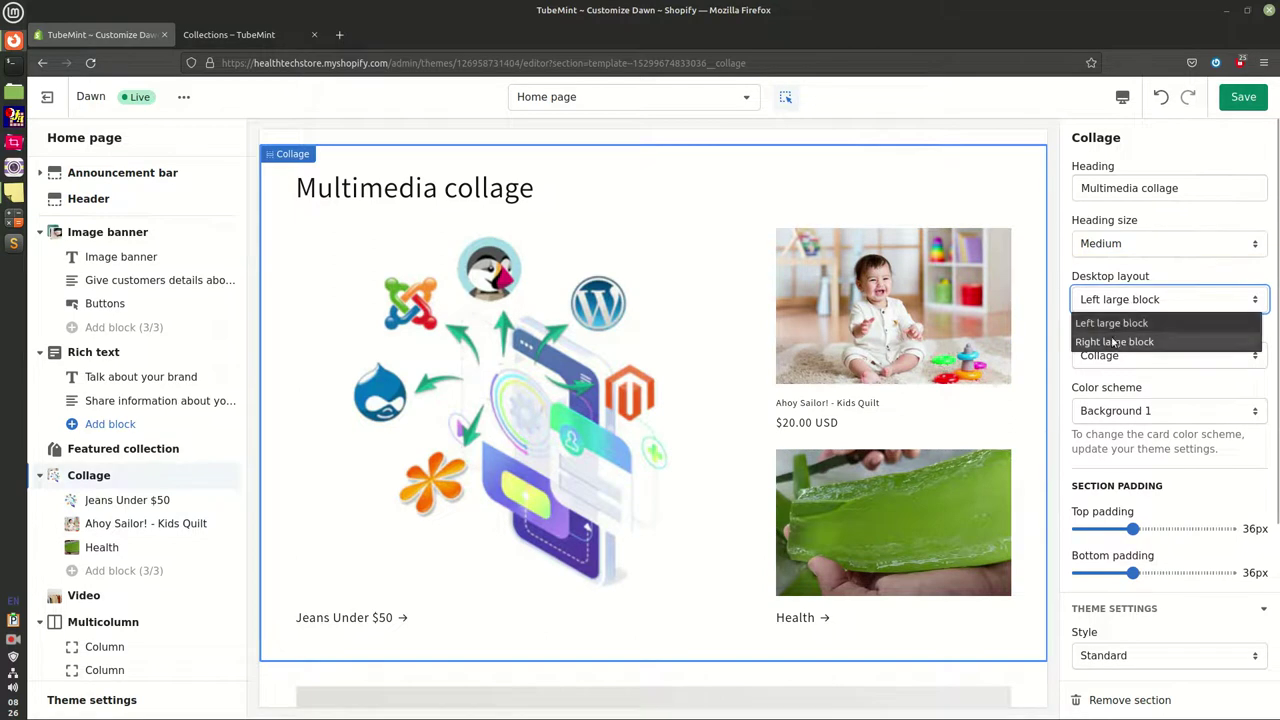
pyautogui.click(1072, 272)
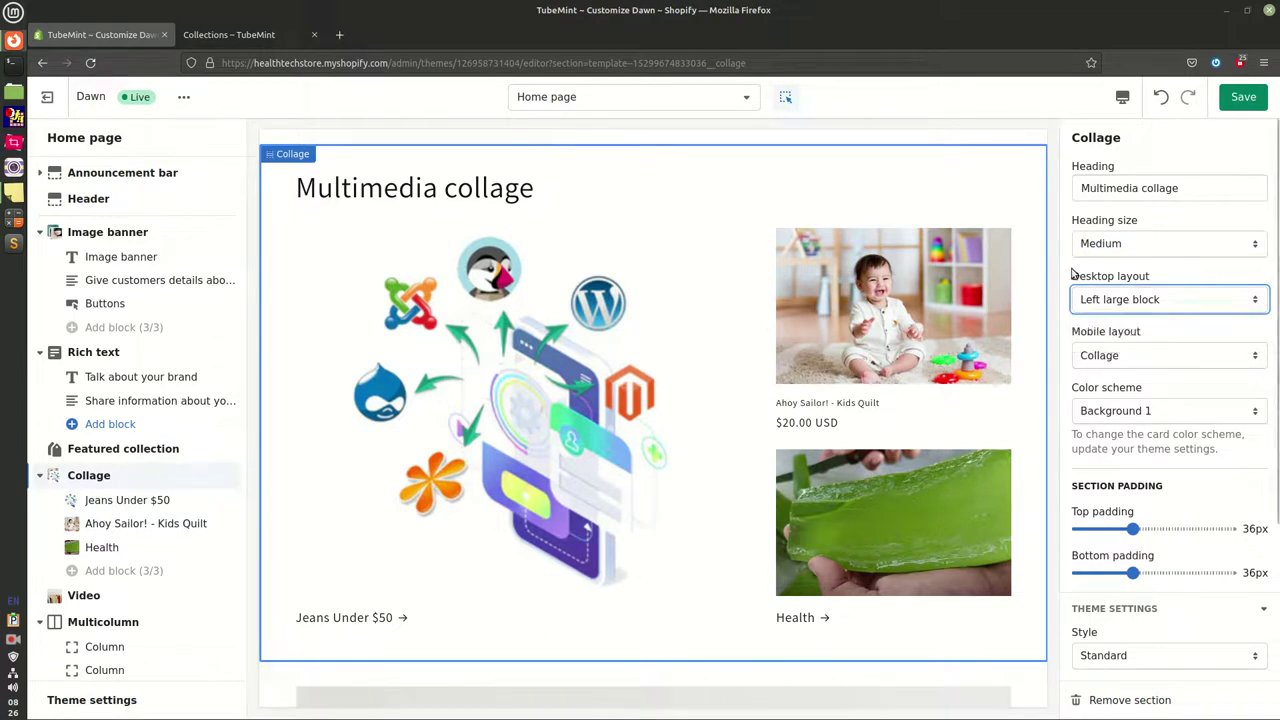
pyautogui.click(1122, 358)
pyautogui.click(1078, 331)
pyautogui.click(1116, 355)
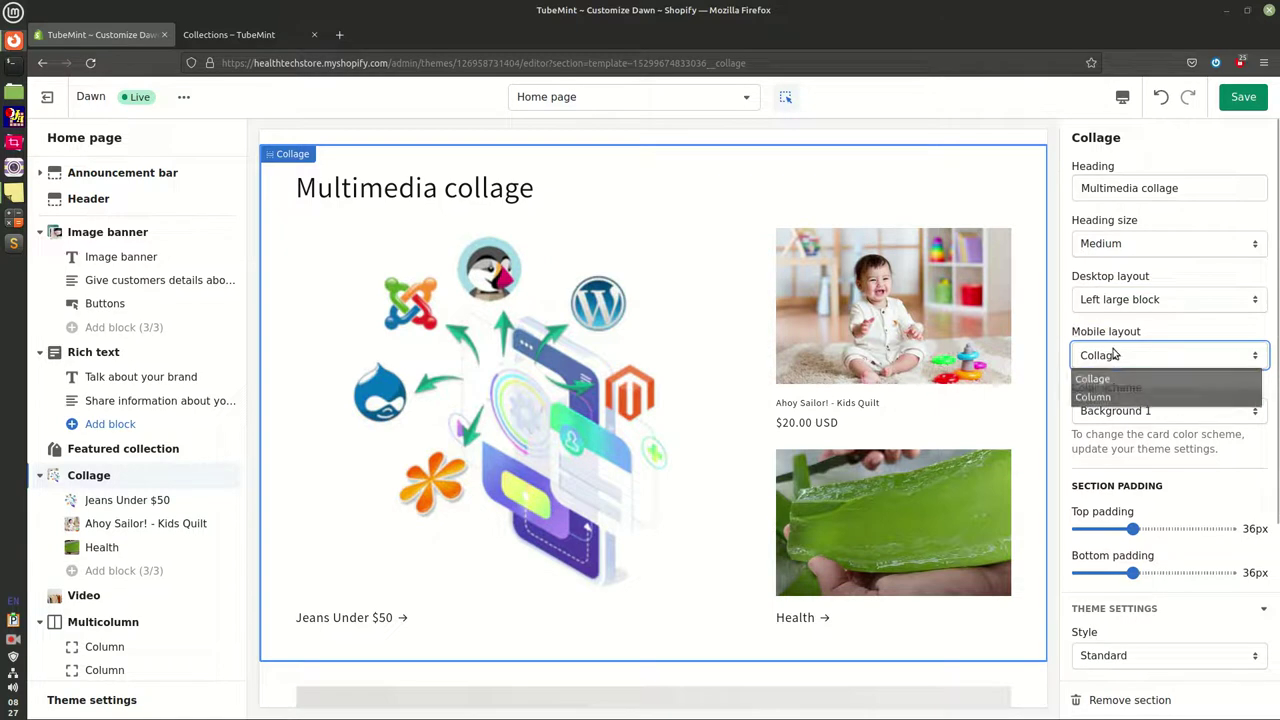
pyautogui.click(1126, 399)
# Switch the collage colour scheme from Accent 1 to Background 2
pyautogui.click(1146, 411)
pyautogui.click(1124, 437)
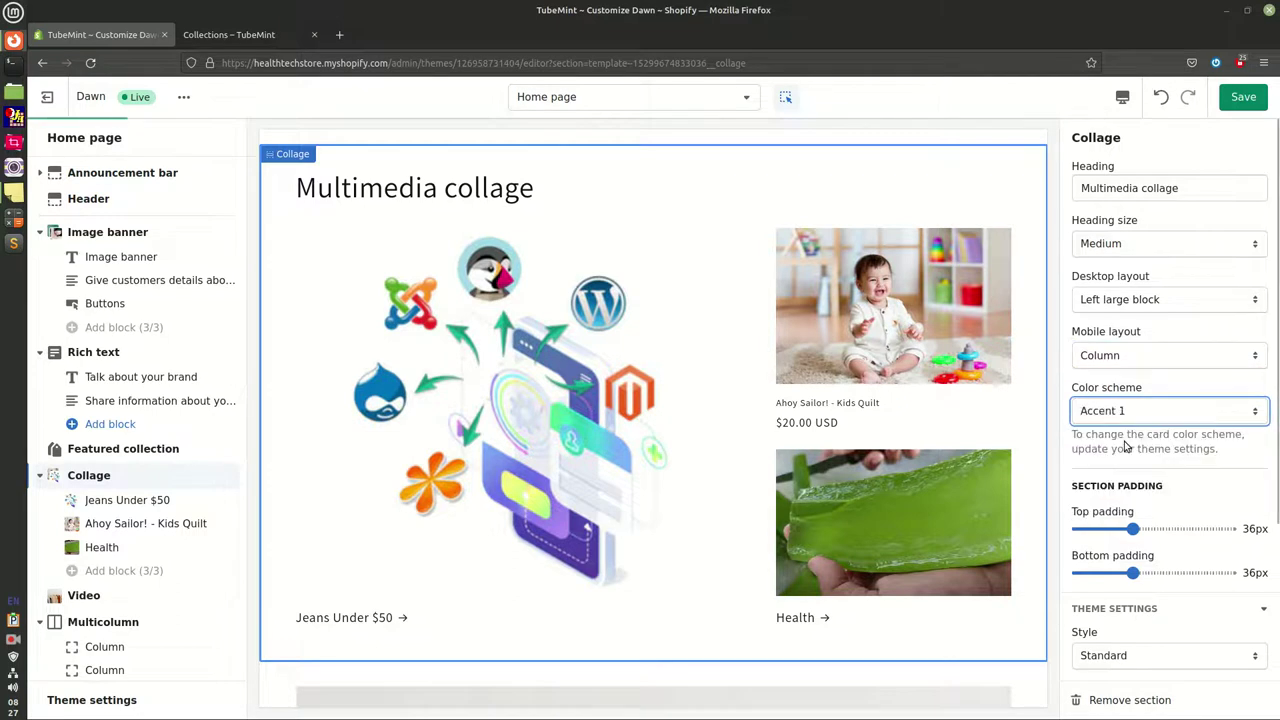
pyautogui.click(1131, 420)
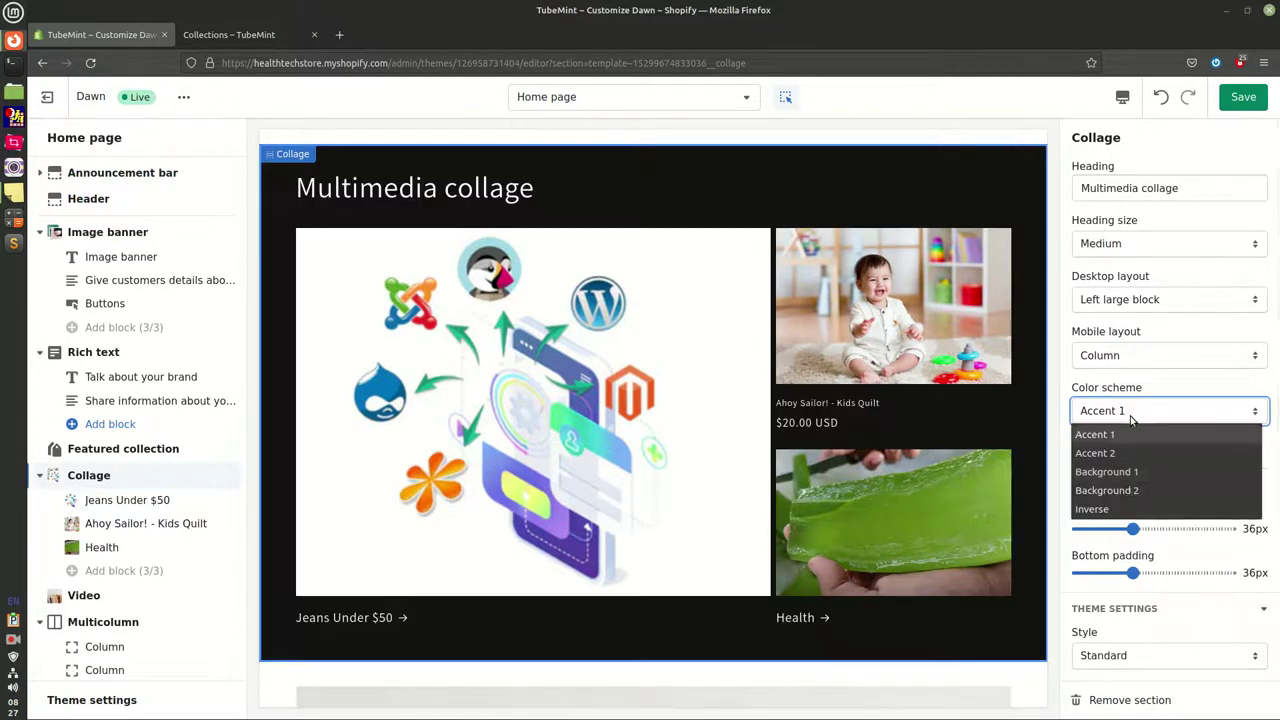
pyautogui.click(1105, 490)
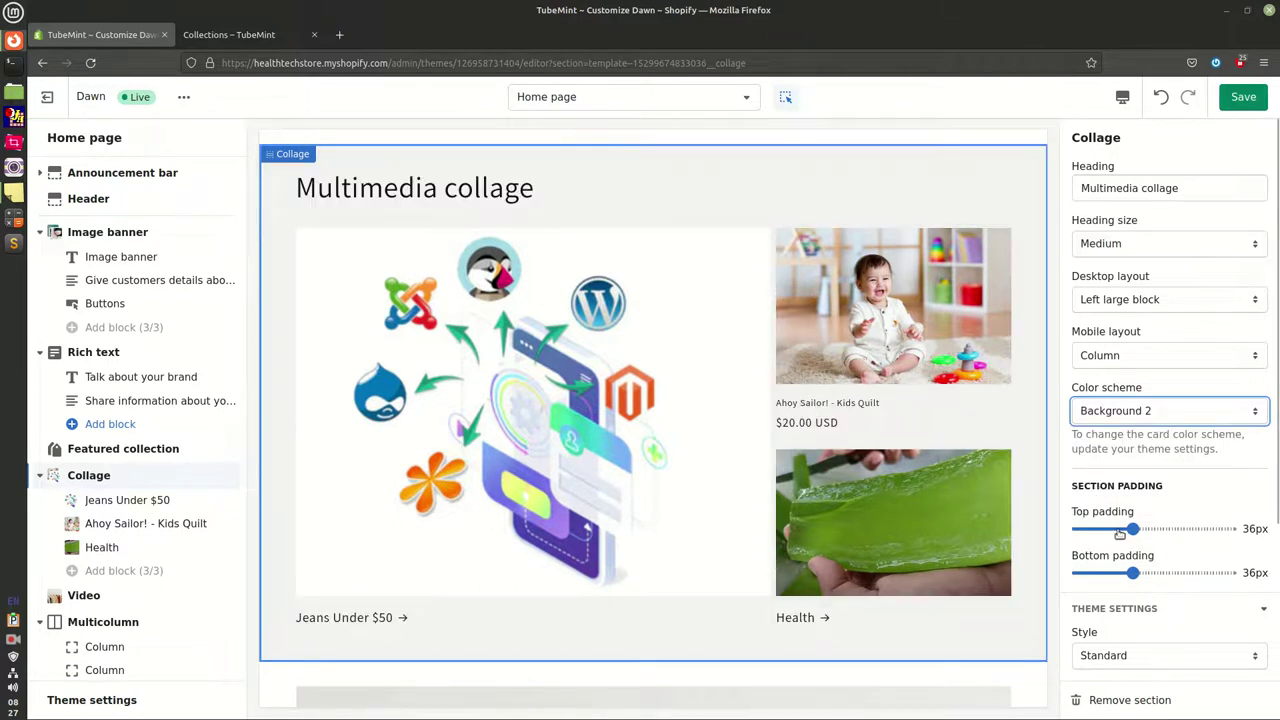
pyautogui.scroll(-5, 649, 457)
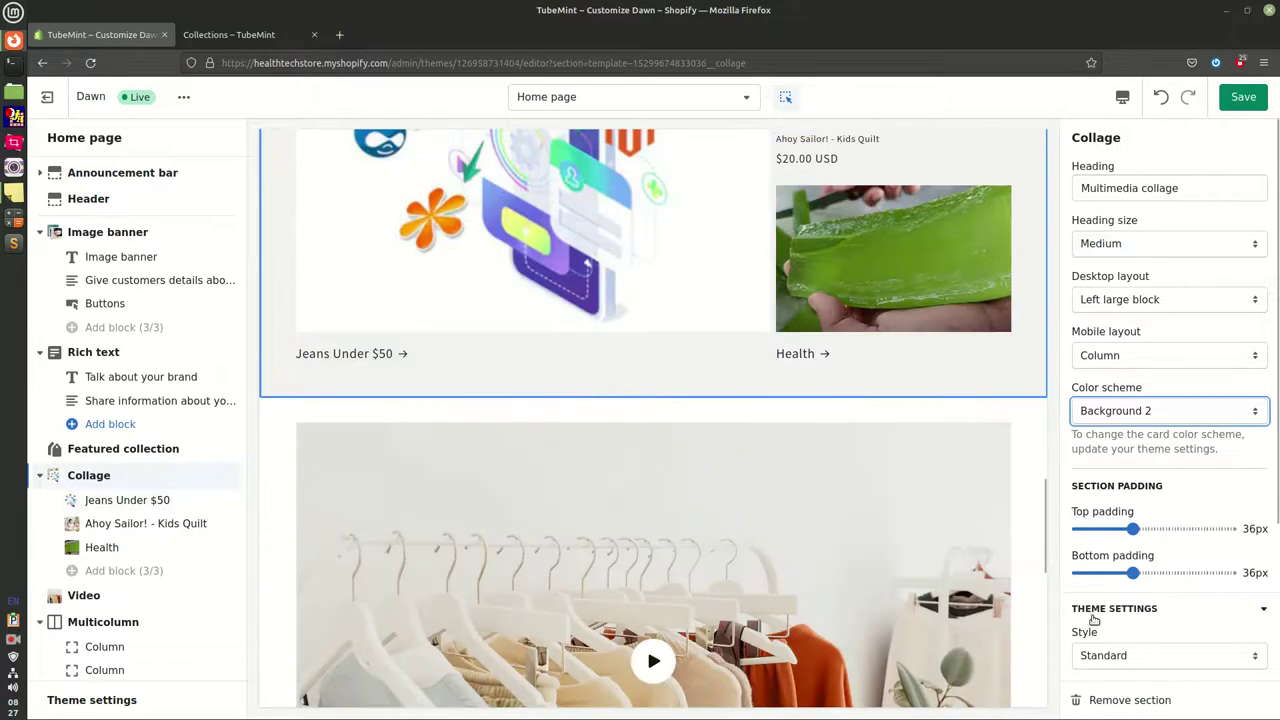
pyautogui.scroll(-2, 855, 497)
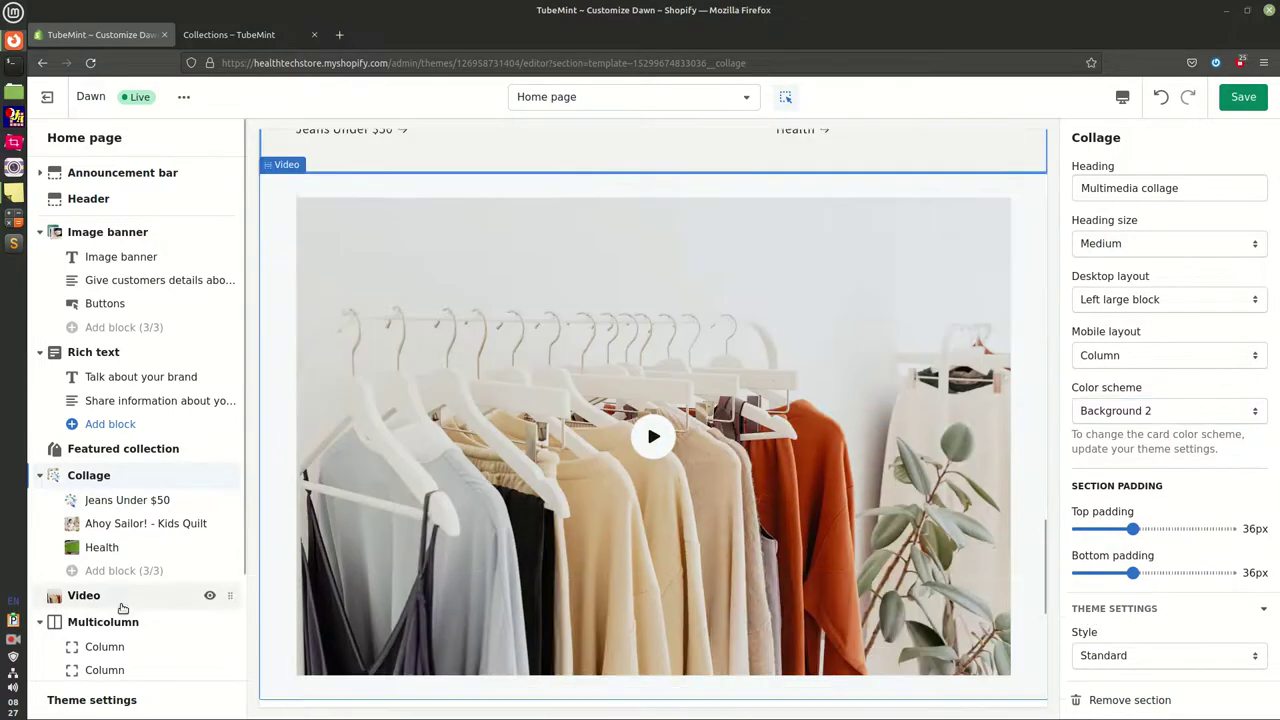
# Enter the Video heading and capitalize 'From' and 'The' in 'Recent Launch From The Factory'
pyautogui.click(122, 603)
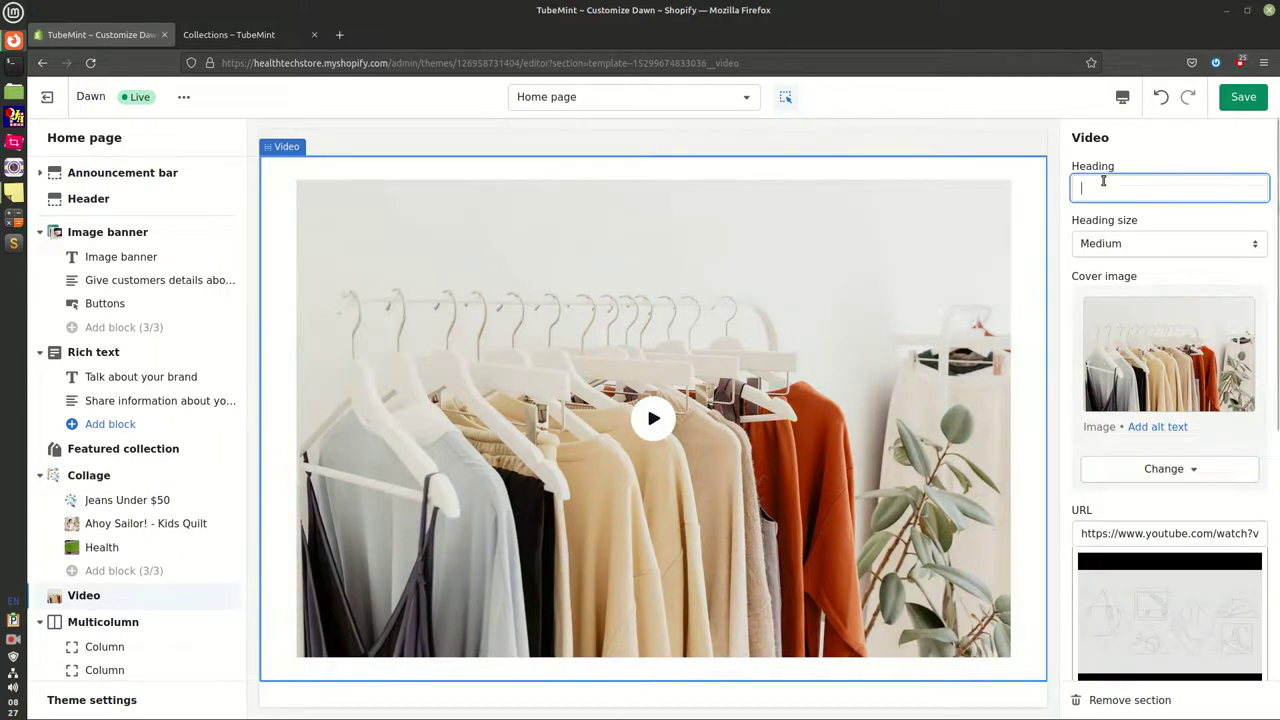
pyautogui.write('Rec')
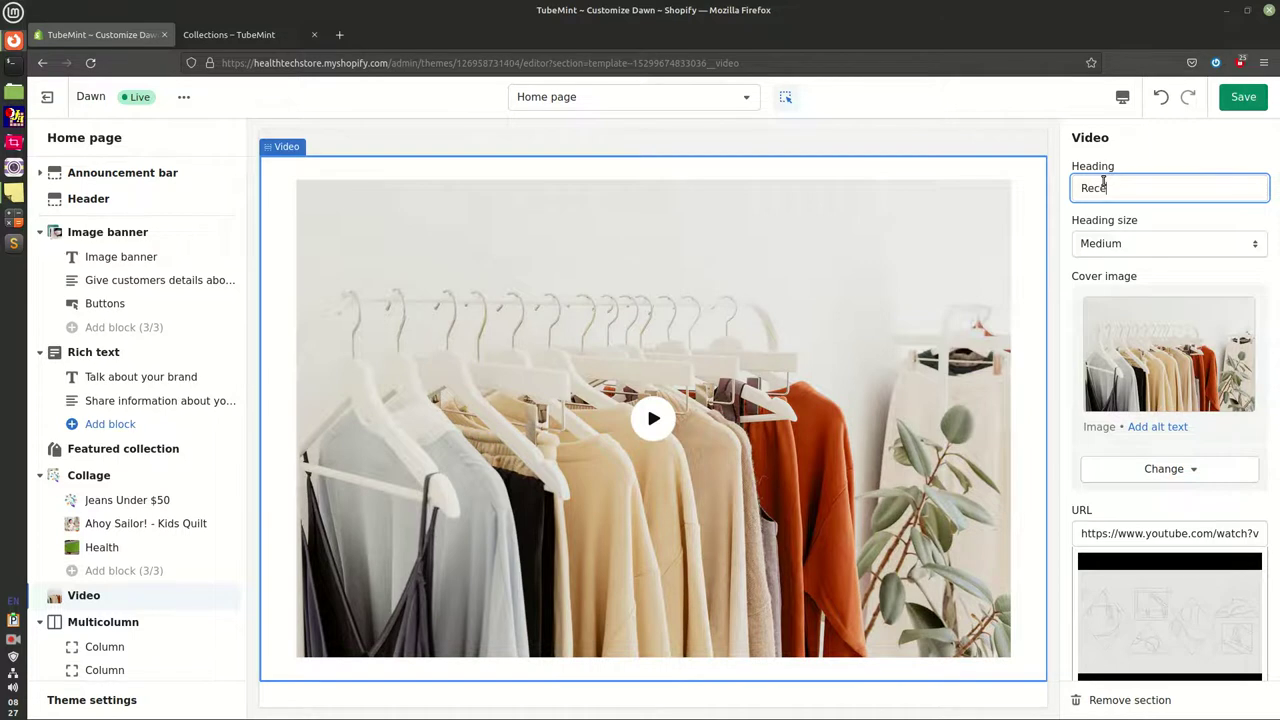
pyautogui.write('ent Launch from the Factory')
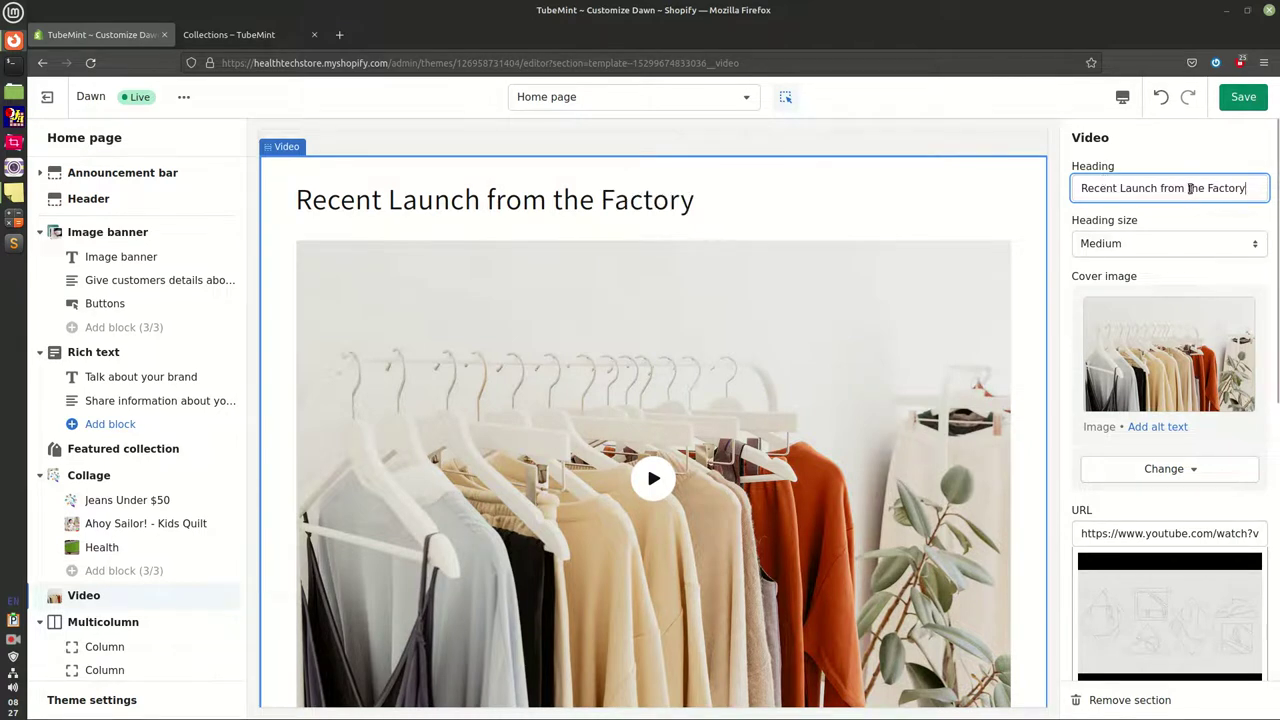
pyautogui.press('BackSpace')
pyautogui.write('t')
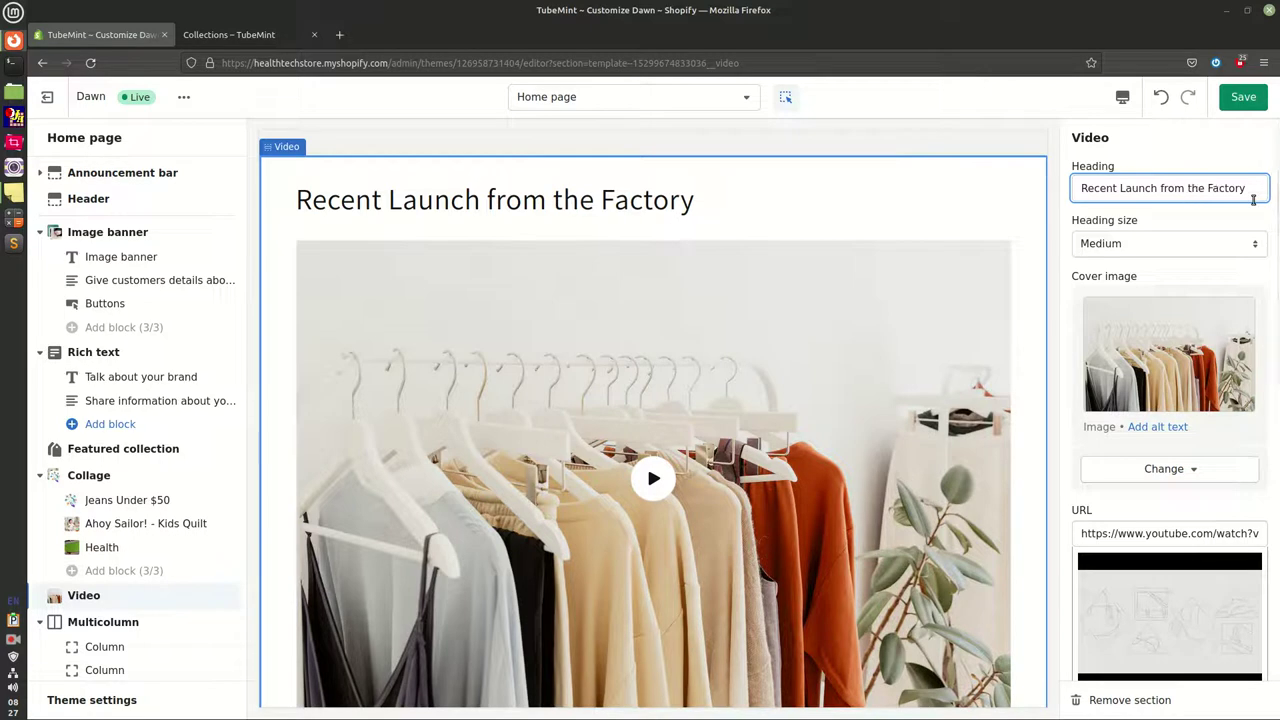
pyautogui.press('Delete')
pyautogui.write('T')
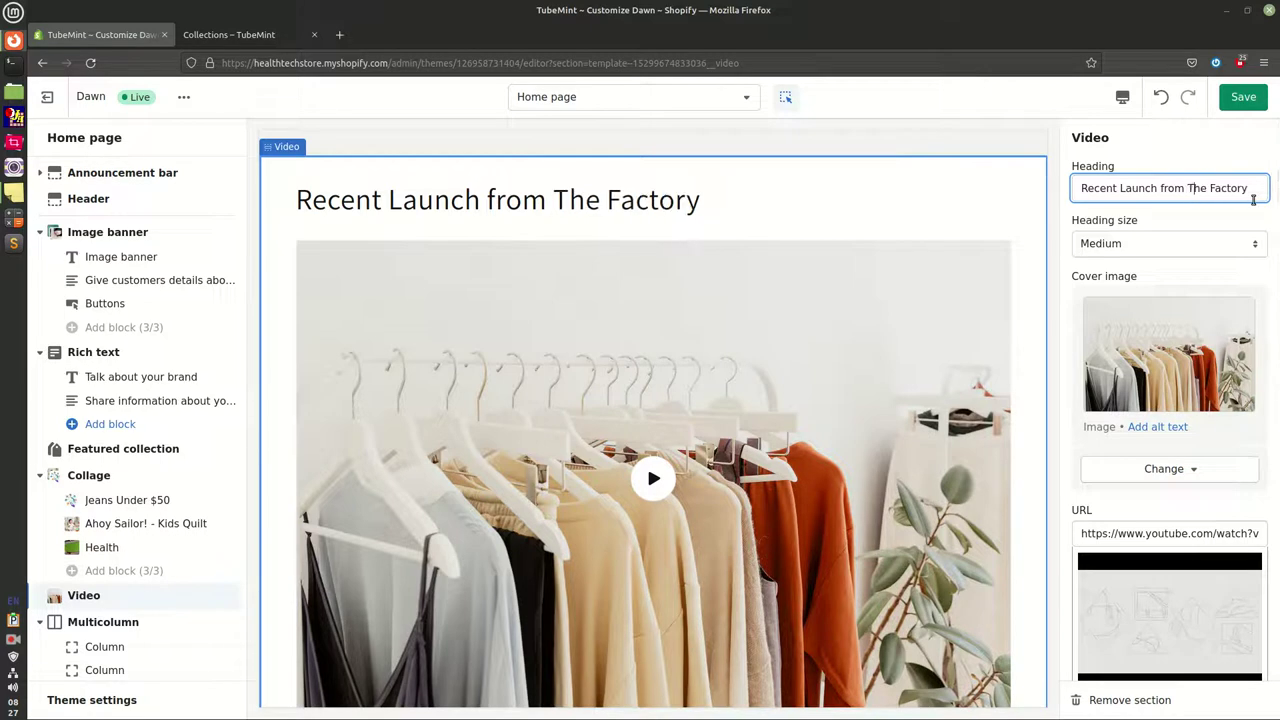
pyautogui.press('Delete')
pyautogui.write('F')
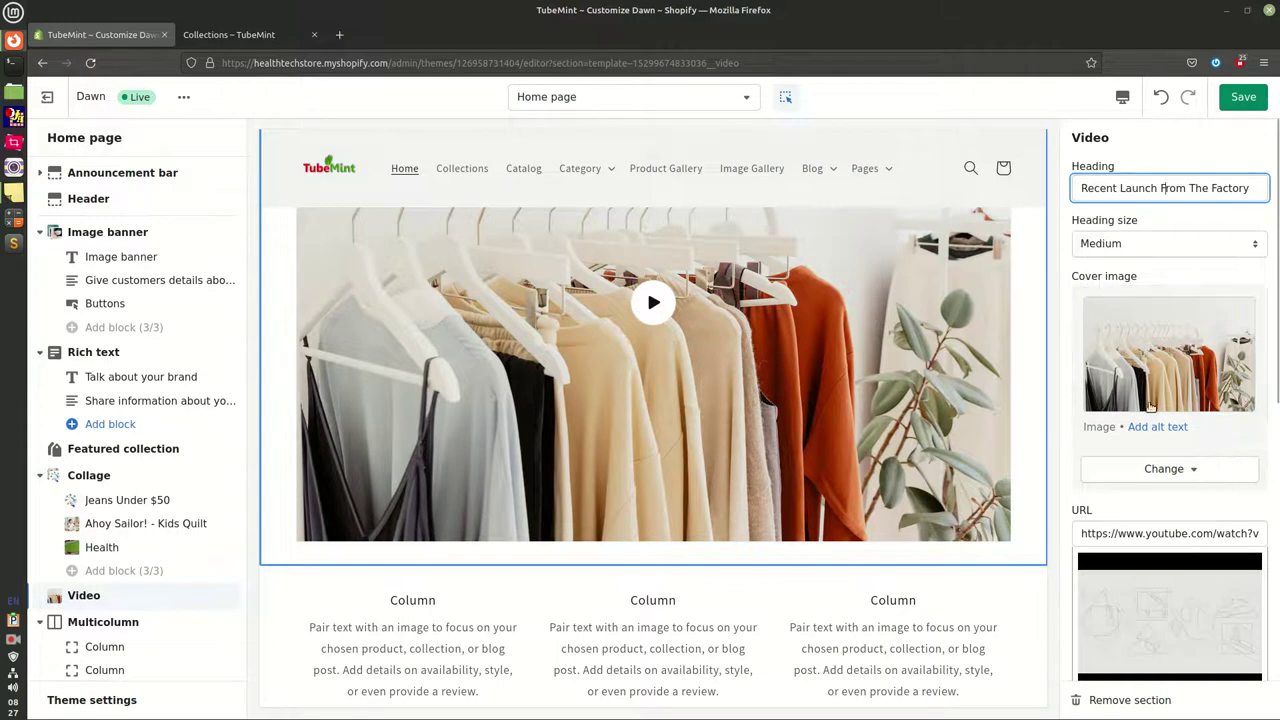
# Copy the video heading into the Video alt text field
pyautogui.moveTo(1087, 533); pyautogui.dragTo(1258, 530)
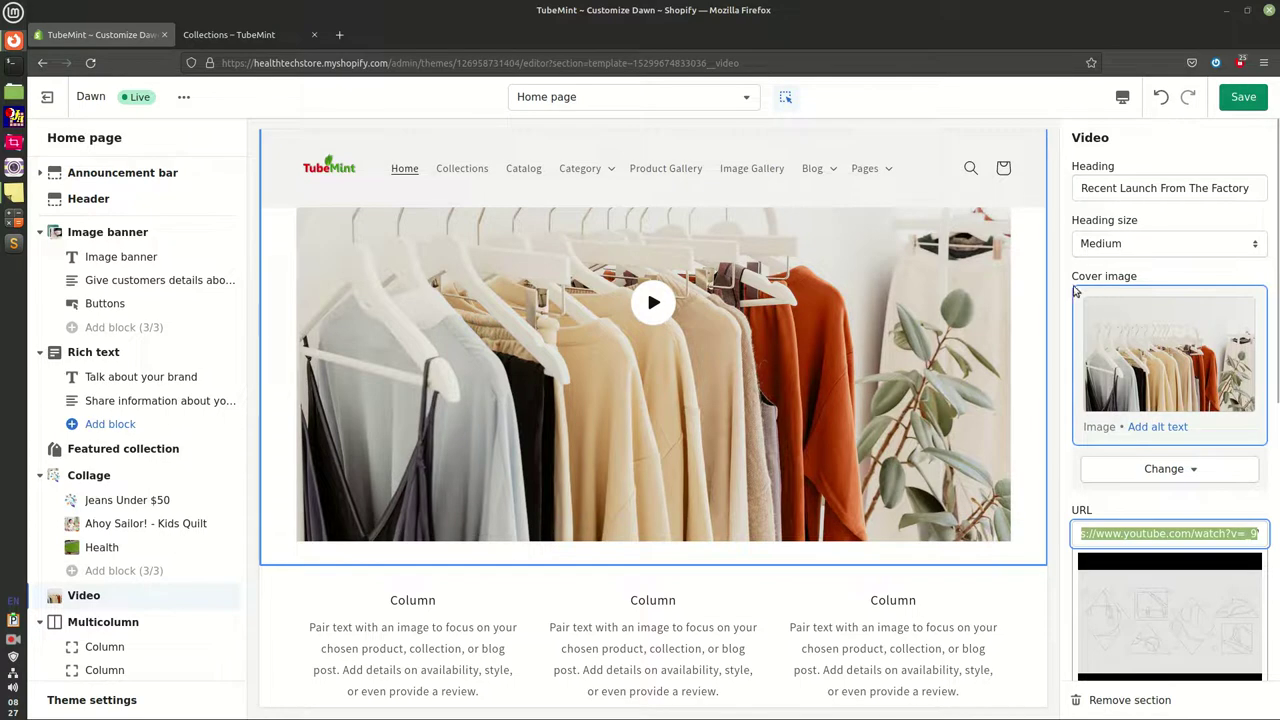
pyautogui.scroll(-1, 1140, 630)
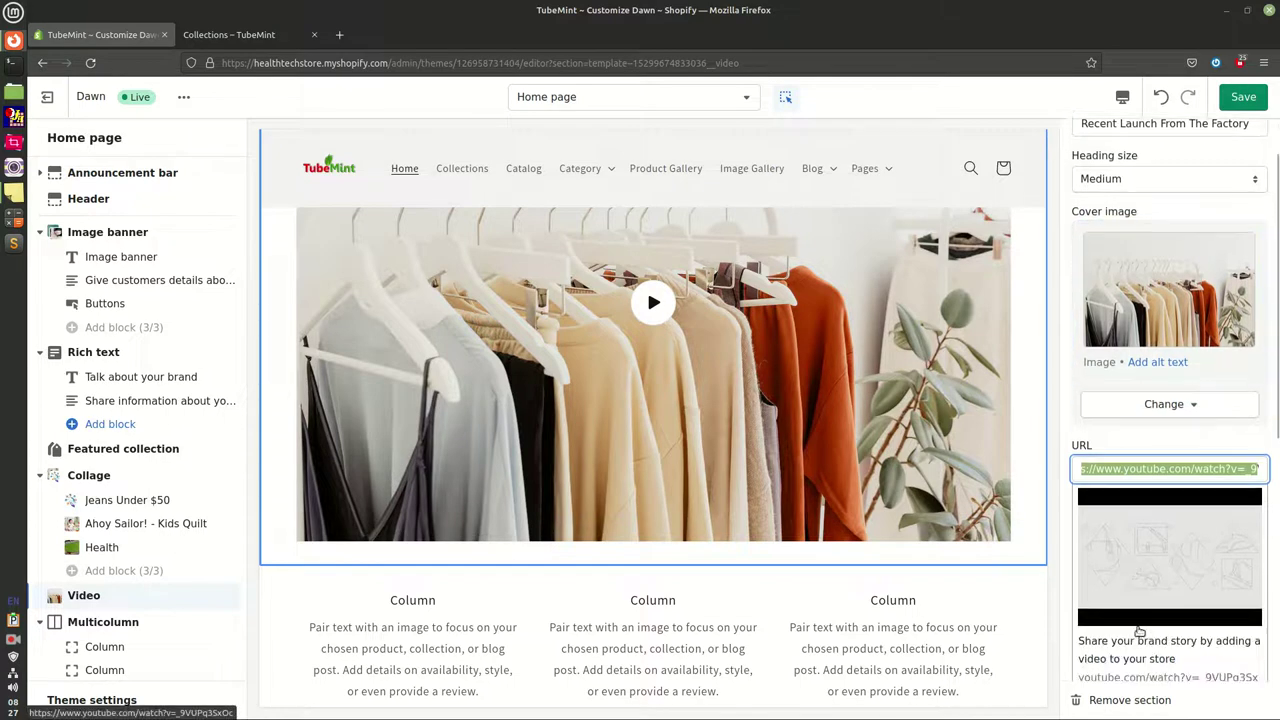
pyautogui.scroll(-5, 1140, 630)
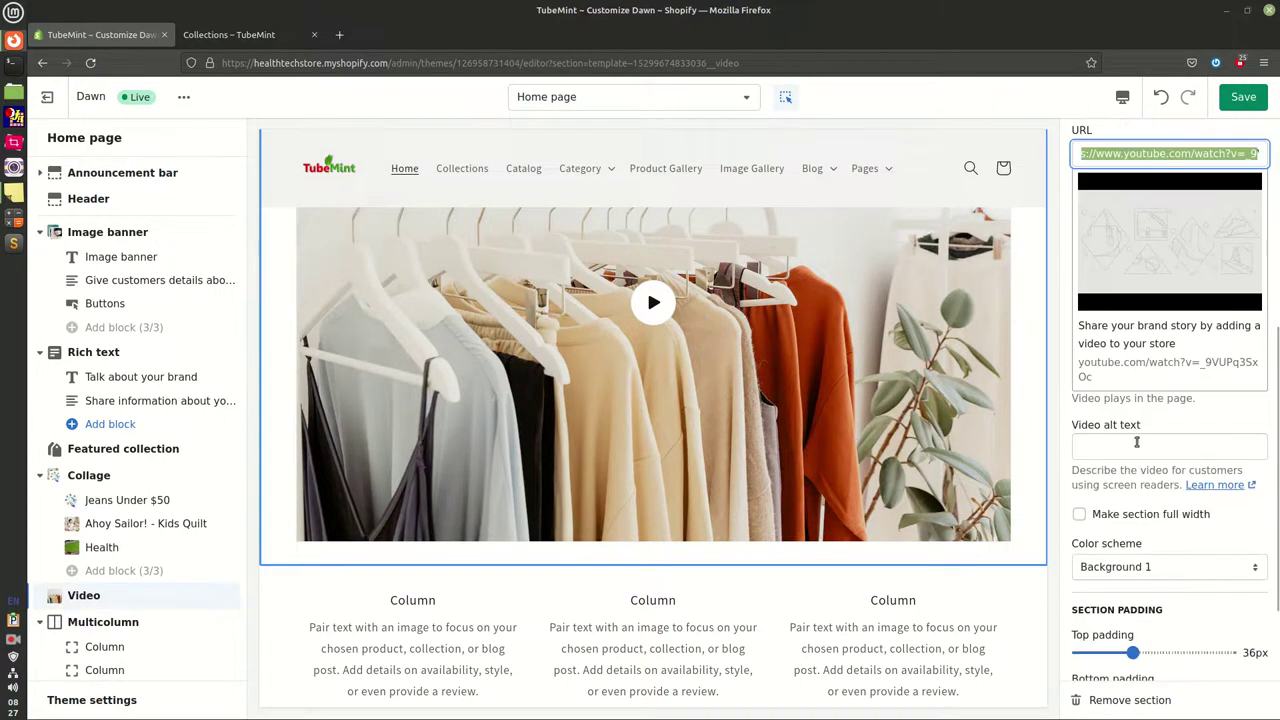
pyautogui.click(1132, 444)
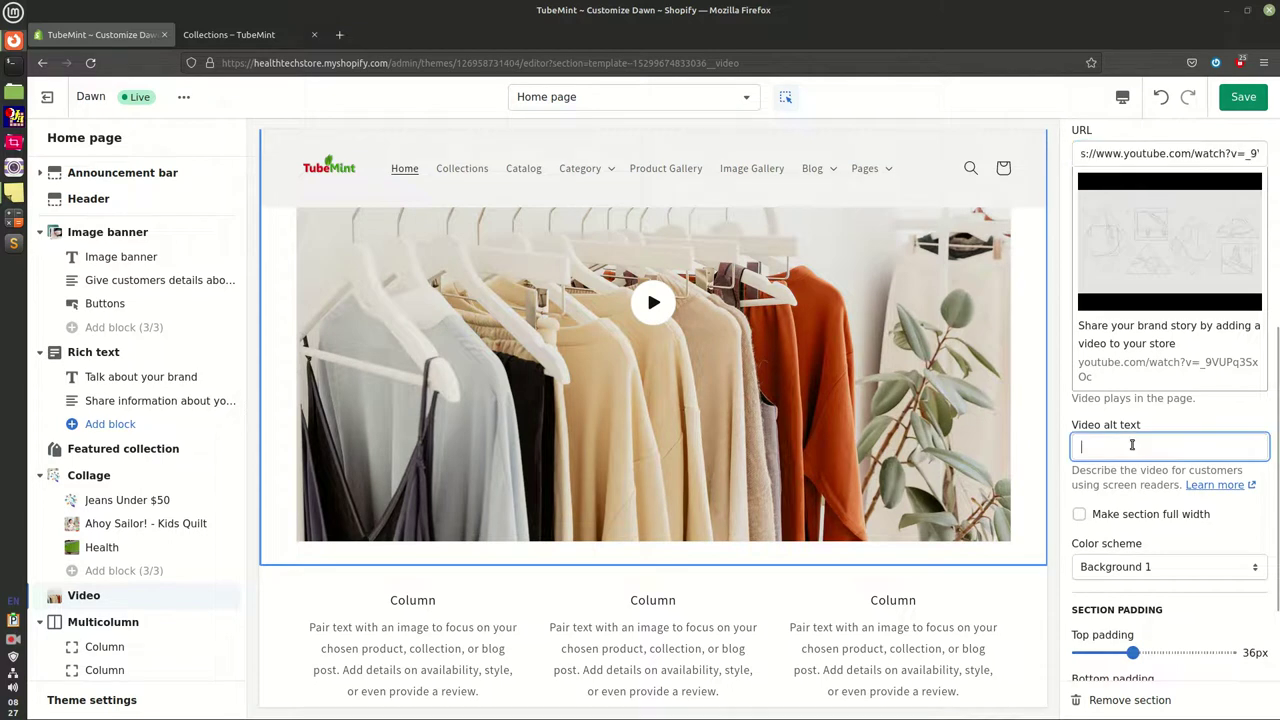
pyautogui.scroll(6, 1165, 390)
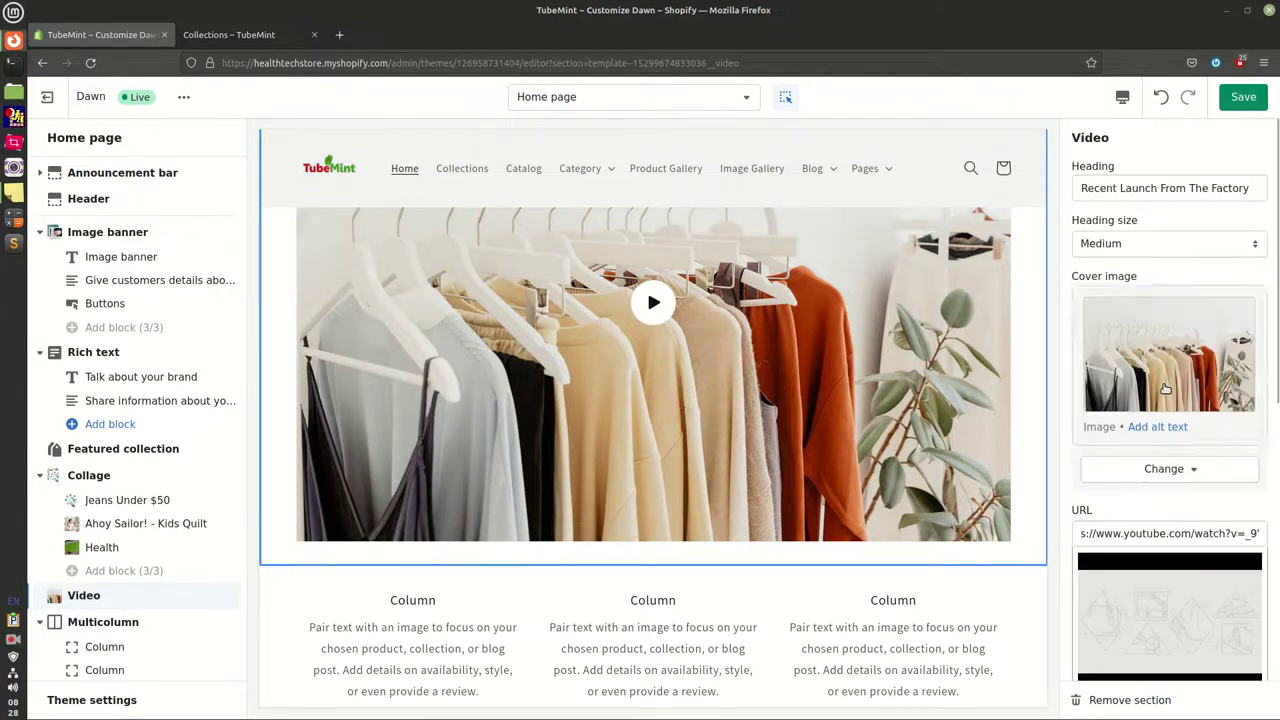
pyautogui.click(1101, 192)
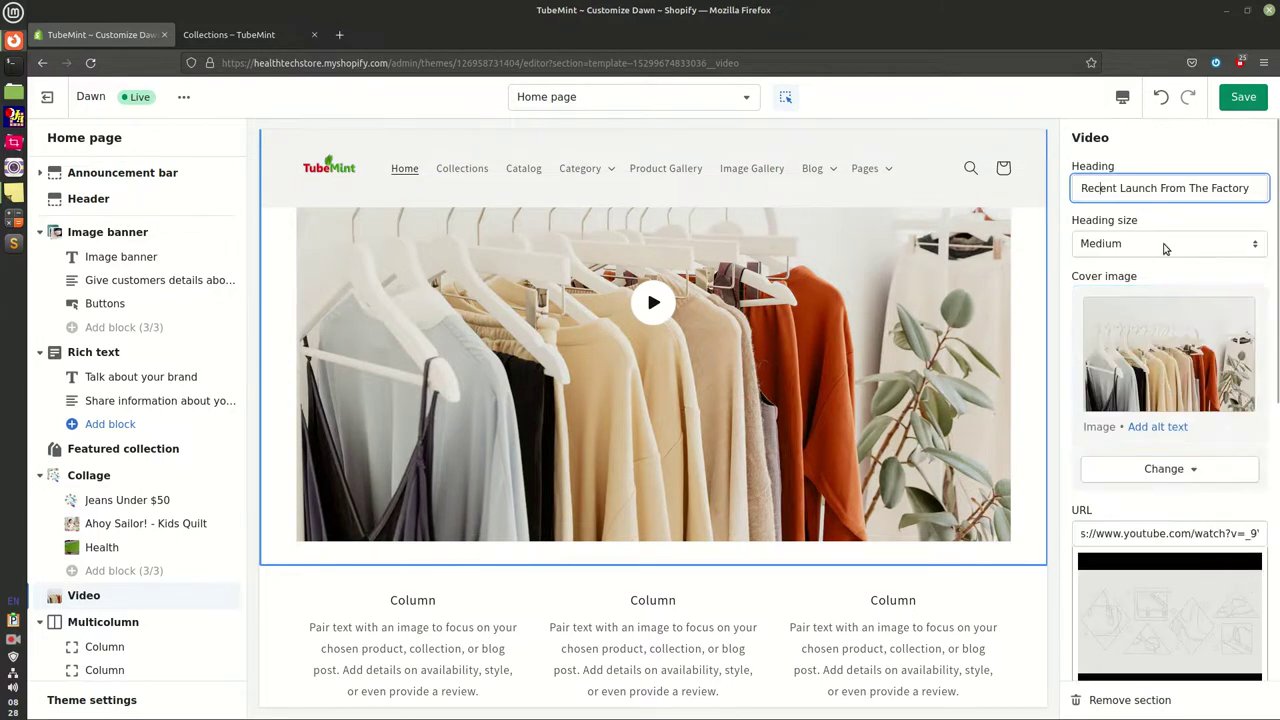
pyautogui.hotkey('ctrl', 'a')
pyautogui.hotkey('ctrl', 'c')
pyautogui.scroll(-1, 1144, 583)
pyautogui.scroll(-3, 1144, 583)
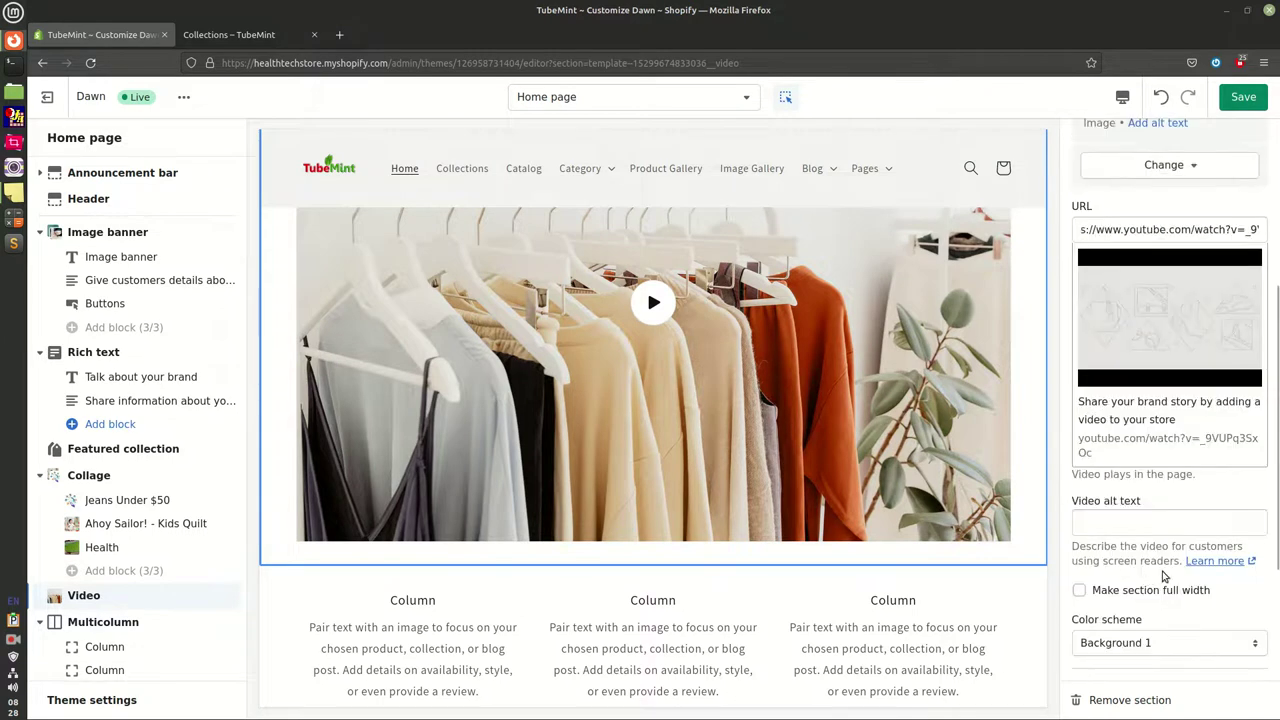
pyautogui.click(1117, 521)
pyautogui.hotkey('ctrl', 'v')
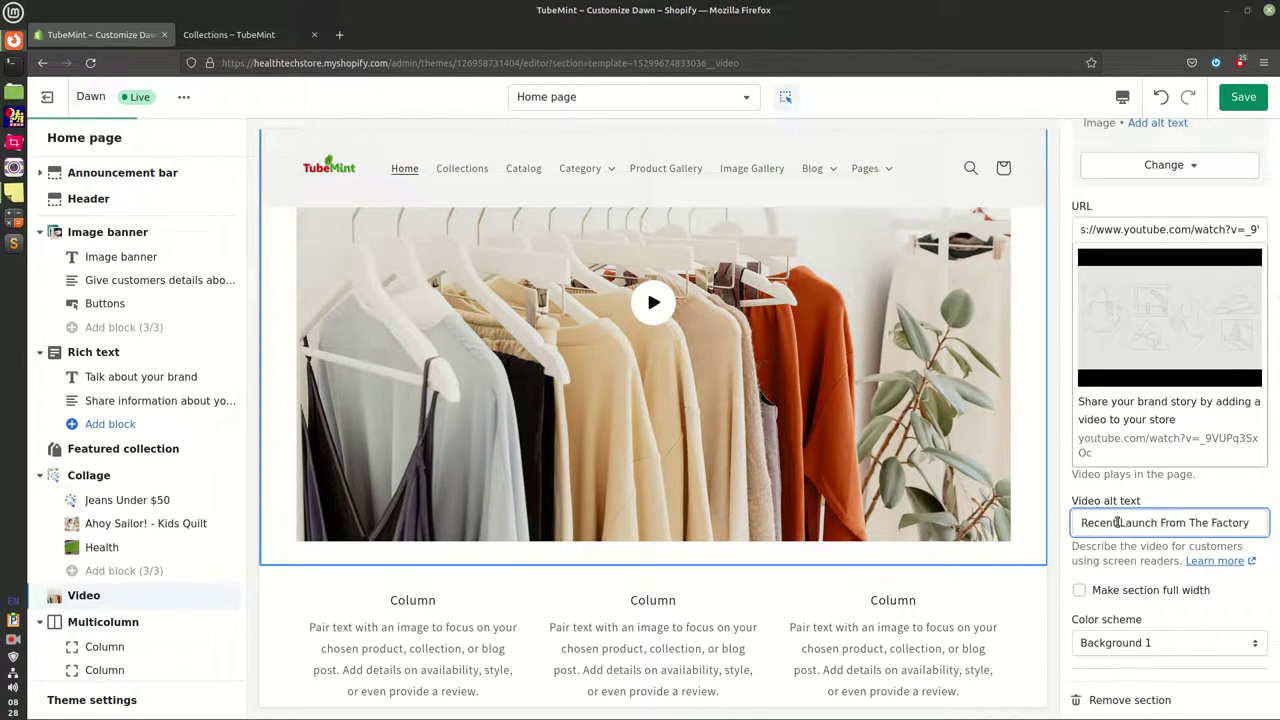
# Prefix both the alt text and the heading with 'TubeMint ' and save
pyautogui.write('TubeMint')
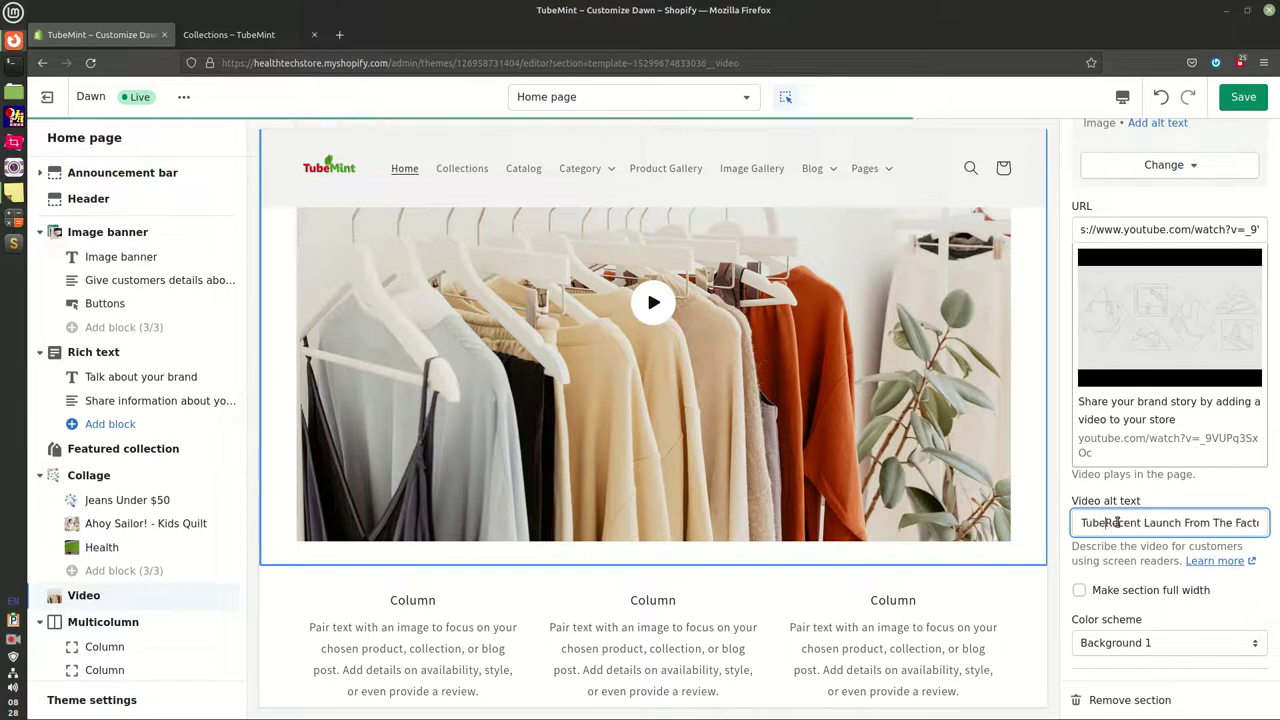
pyautogui.scroll(4, 1120, 450)
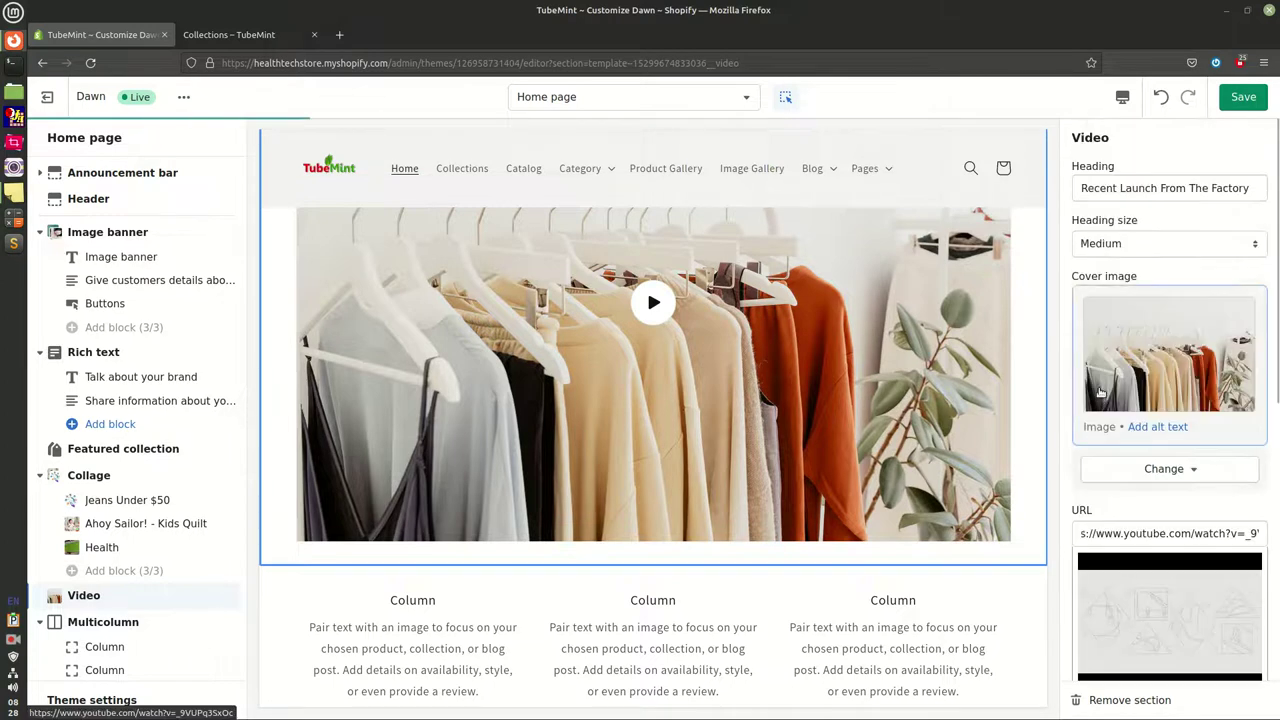
pyautogui.click(1112, 180)
pyautogui.press('Home')
pyautogui.write('Tub')
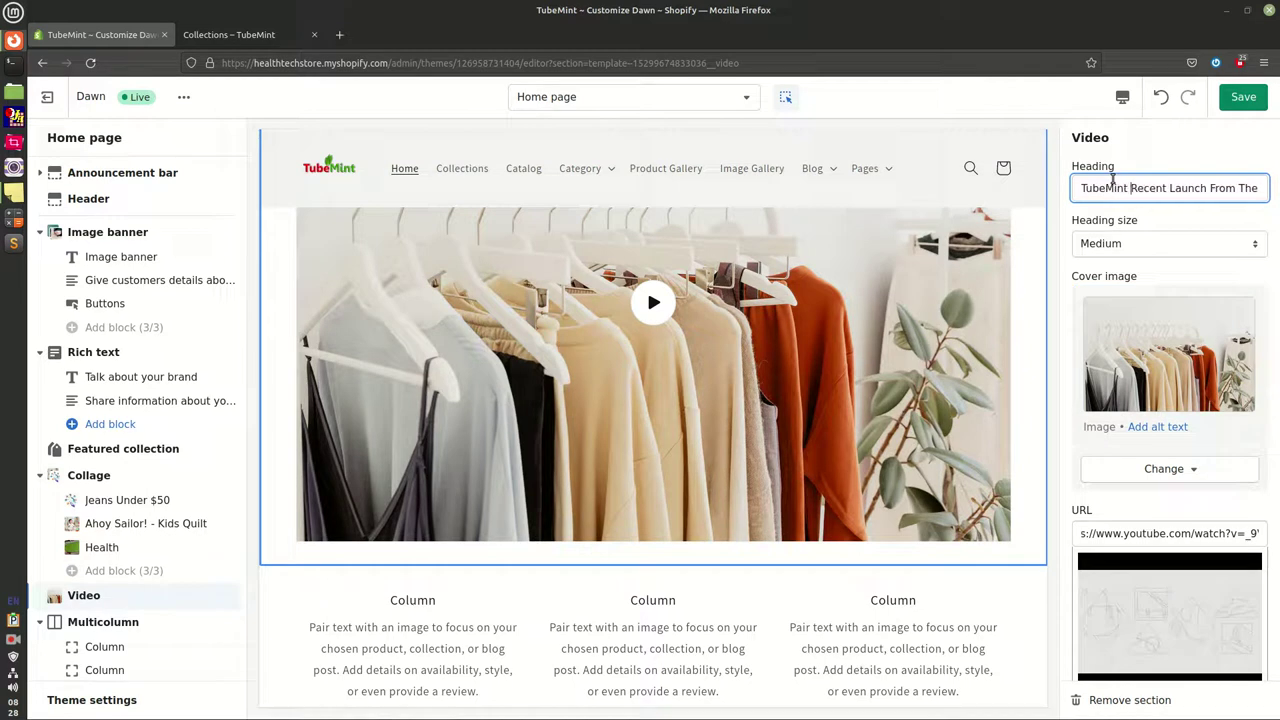
pyautogui.write('eMint')
pyautogui.click(1243, 96)
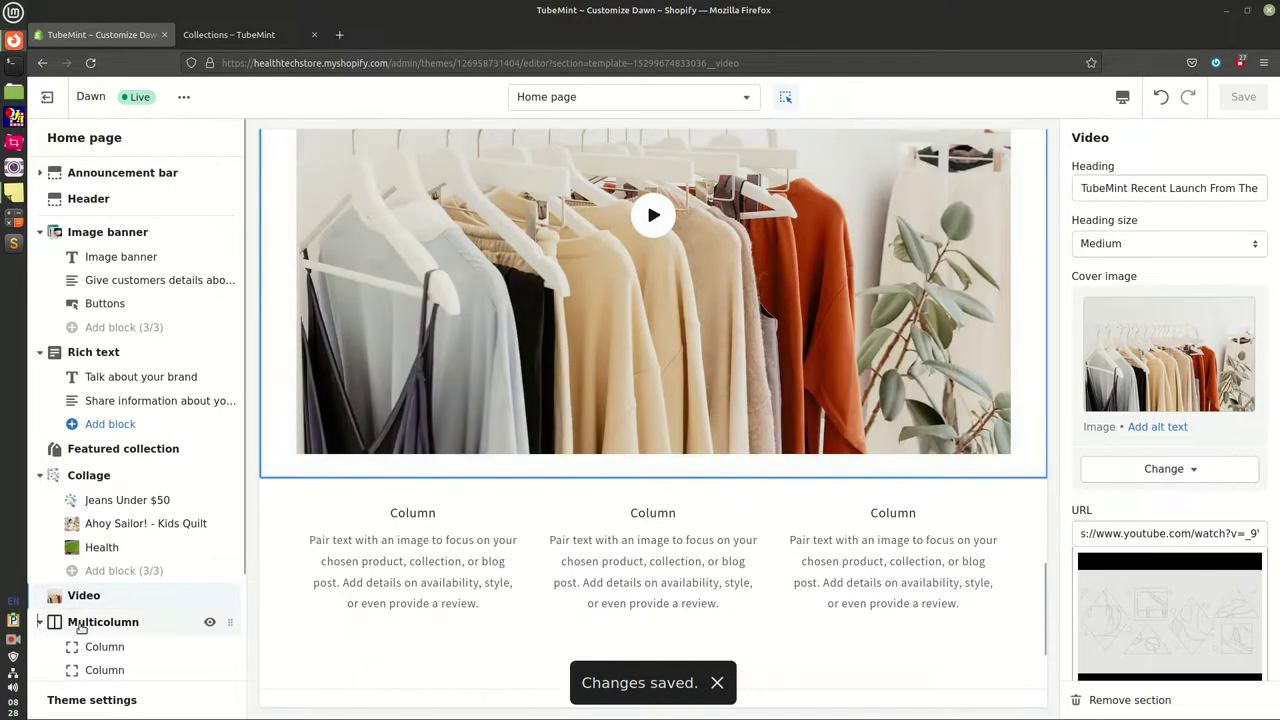
# Collapse the Collage, Rich text and Image banner block lists, then review the three Multicolumn columns
pyautogui.click(97, 623)
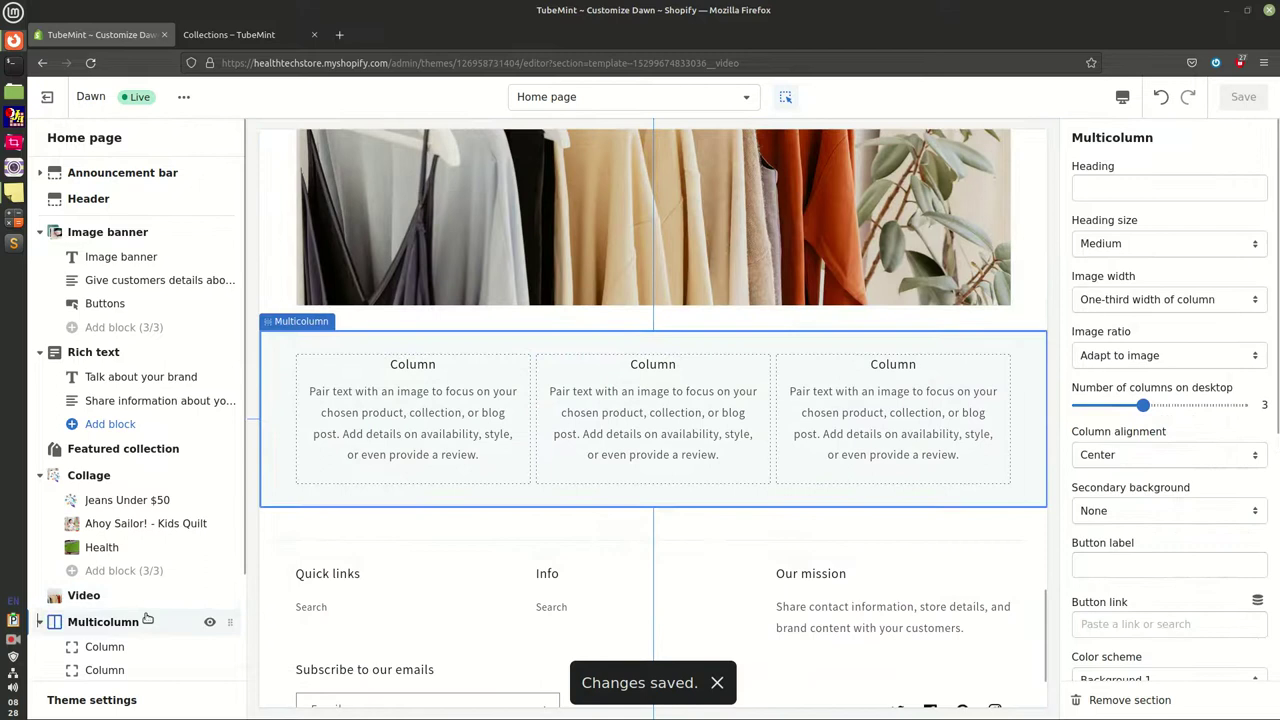
pyautogui.click(40, 475)
pyautogui.click(40, 352)
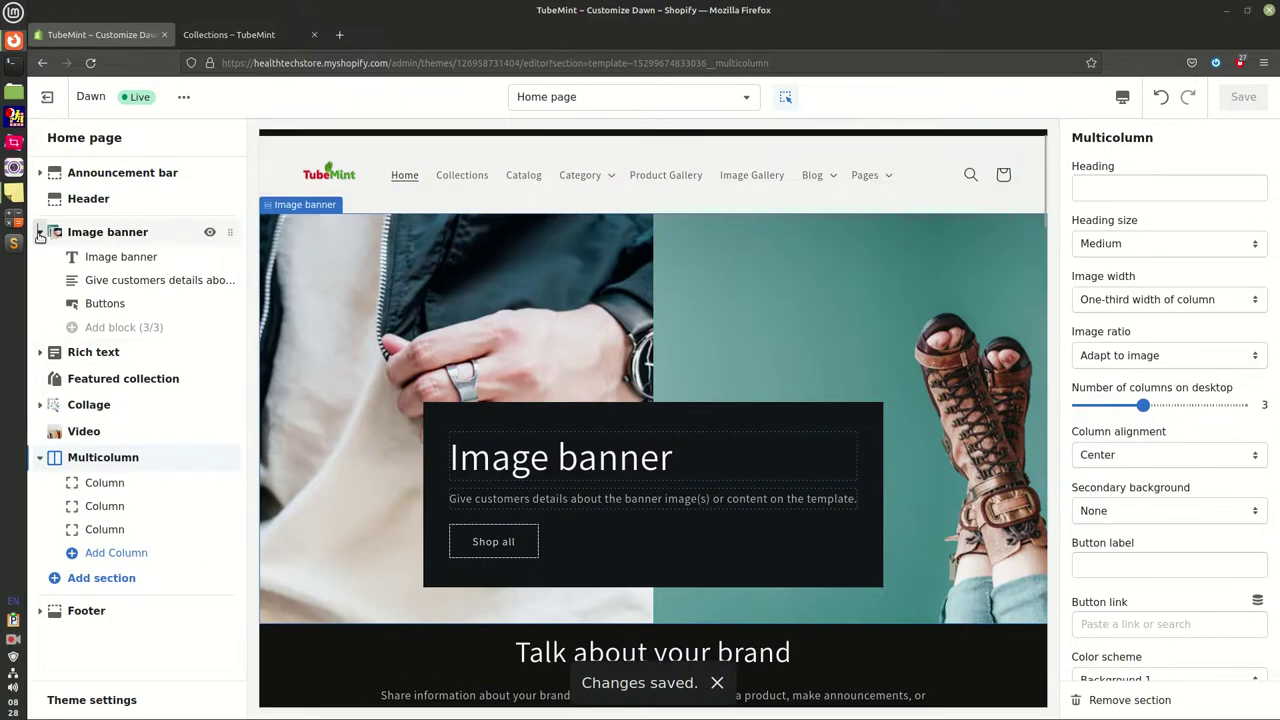
pyautogui.click(40, 232)
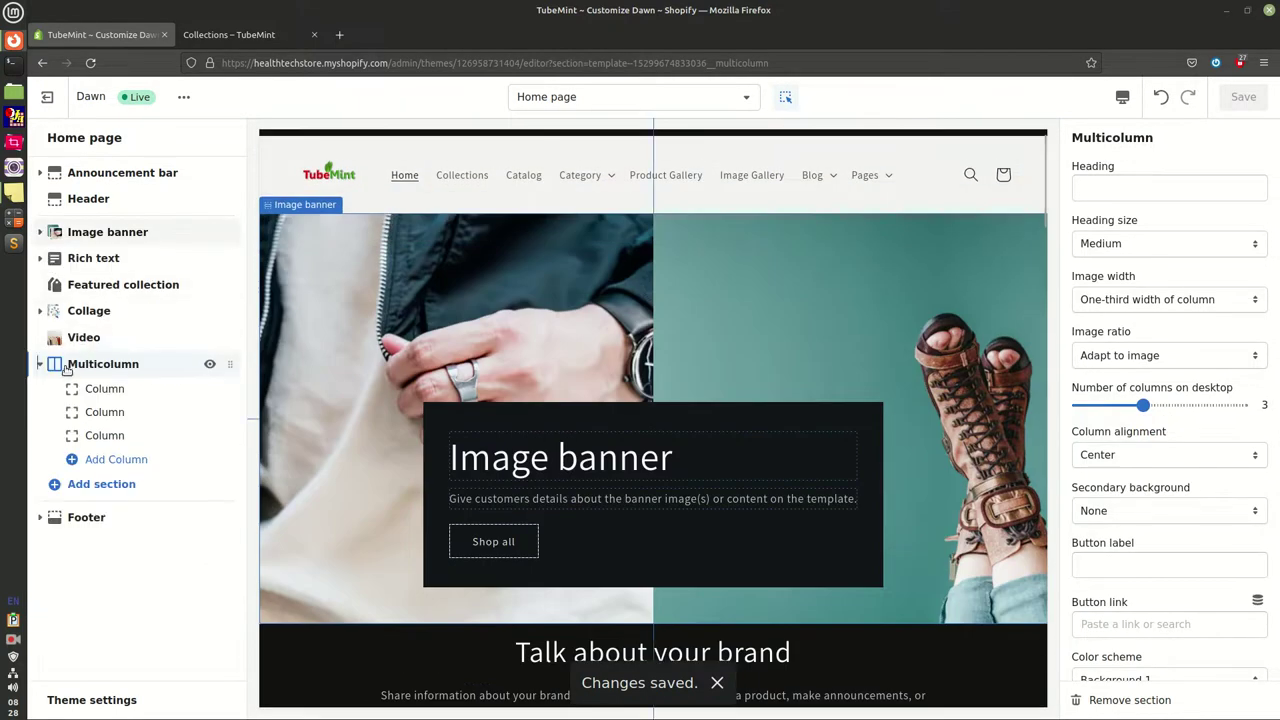
pyautogui.click(65, 368)
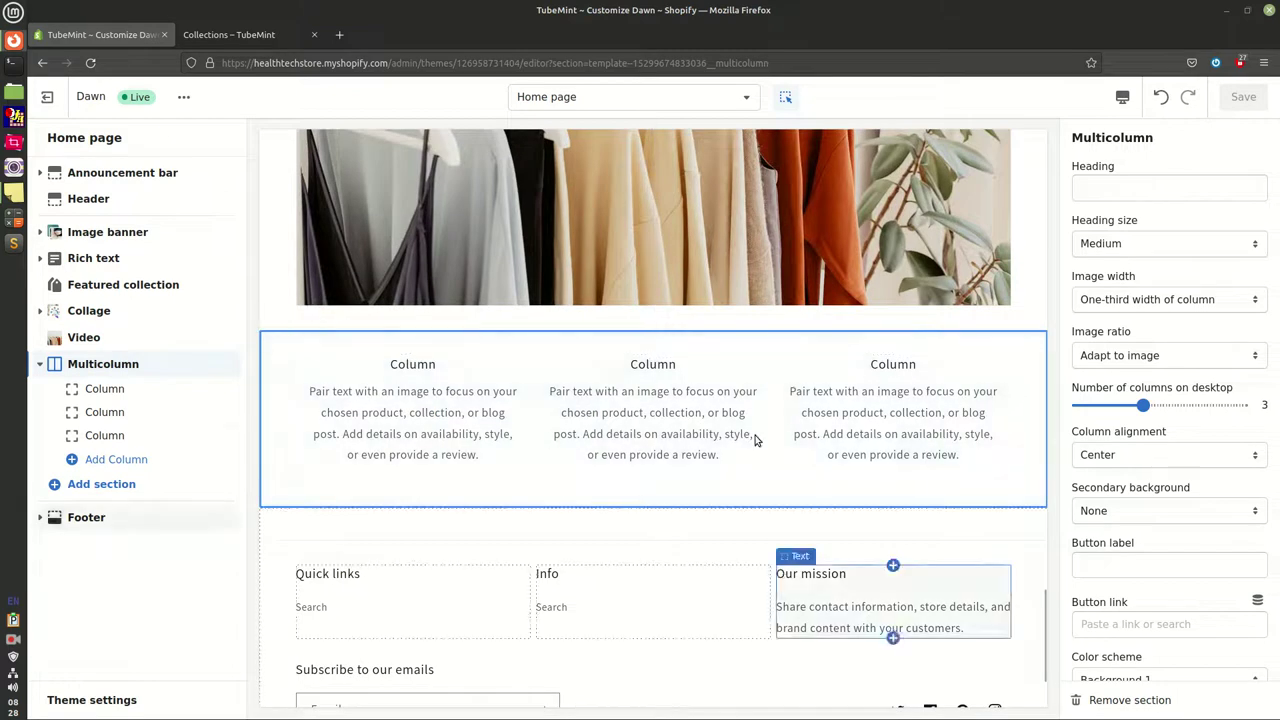
pyautogui.click(104, 389)
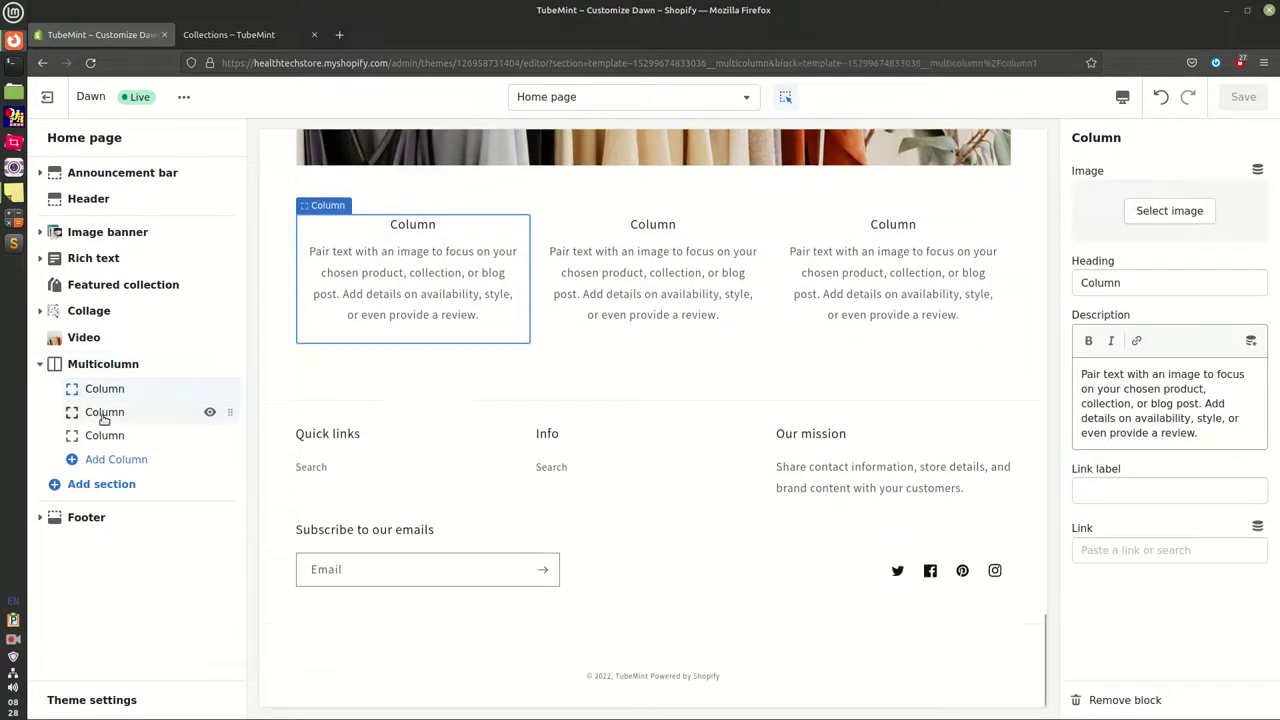
pyautogui.click(104, 414)
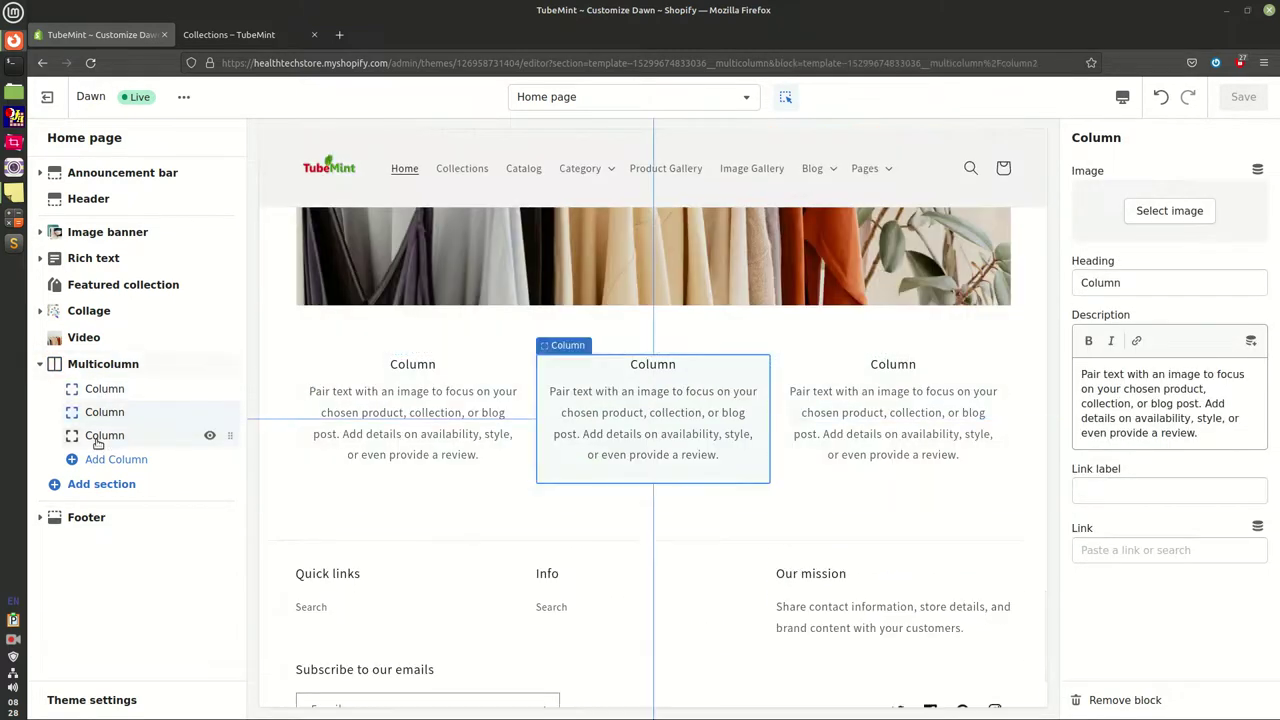
pyautogui.click(101, 437)
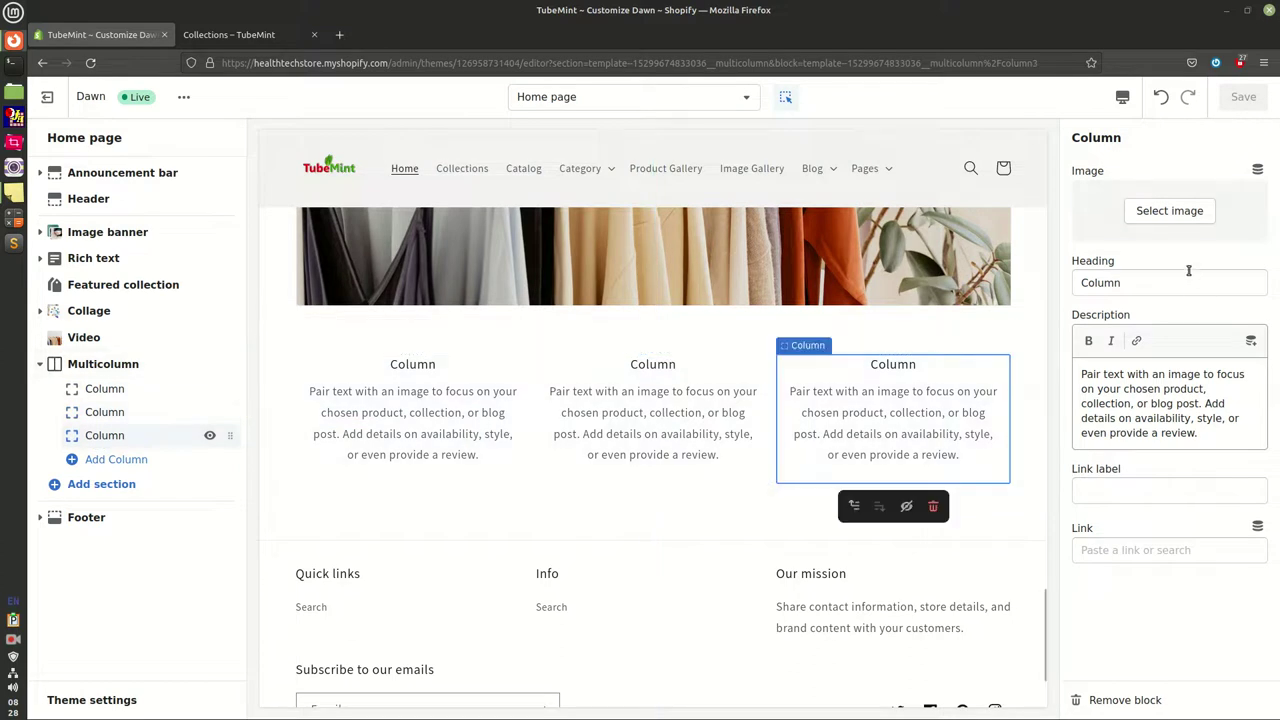
pyautogui.click(100, 389)
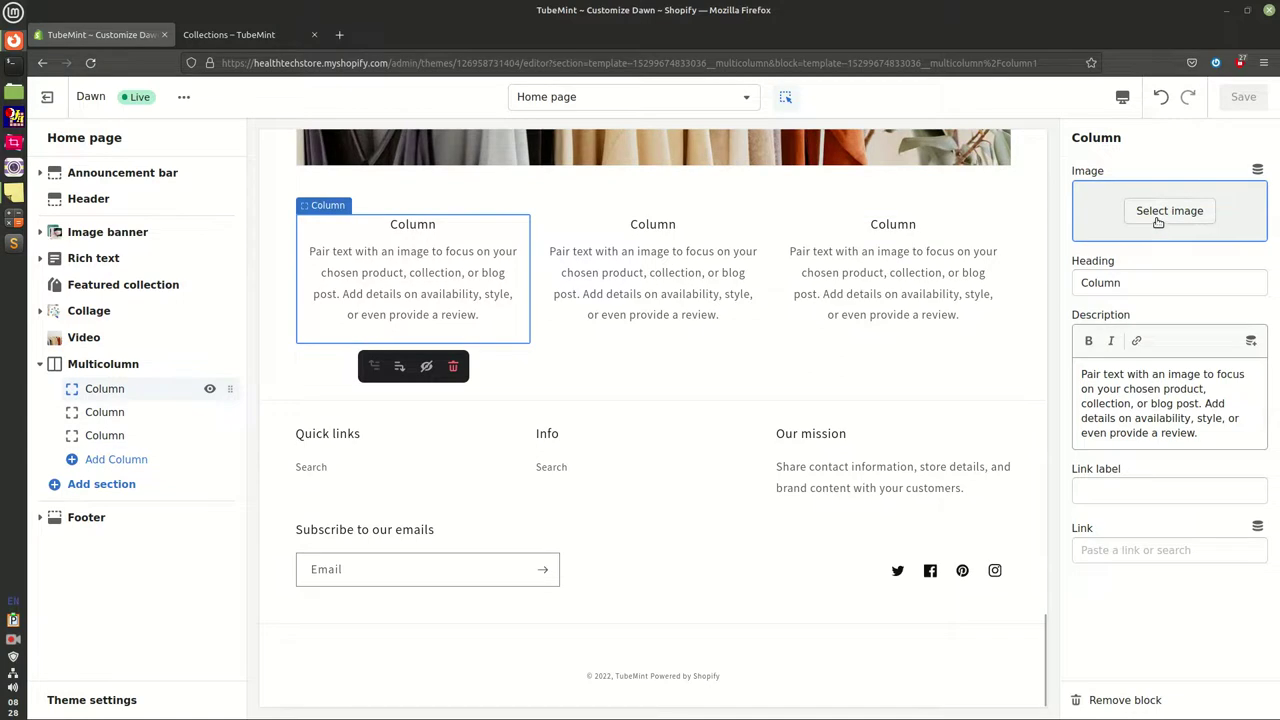
# Give the first column the pastries image and the second the coffee-on-stool image
pyautogui.click(1157, 222)
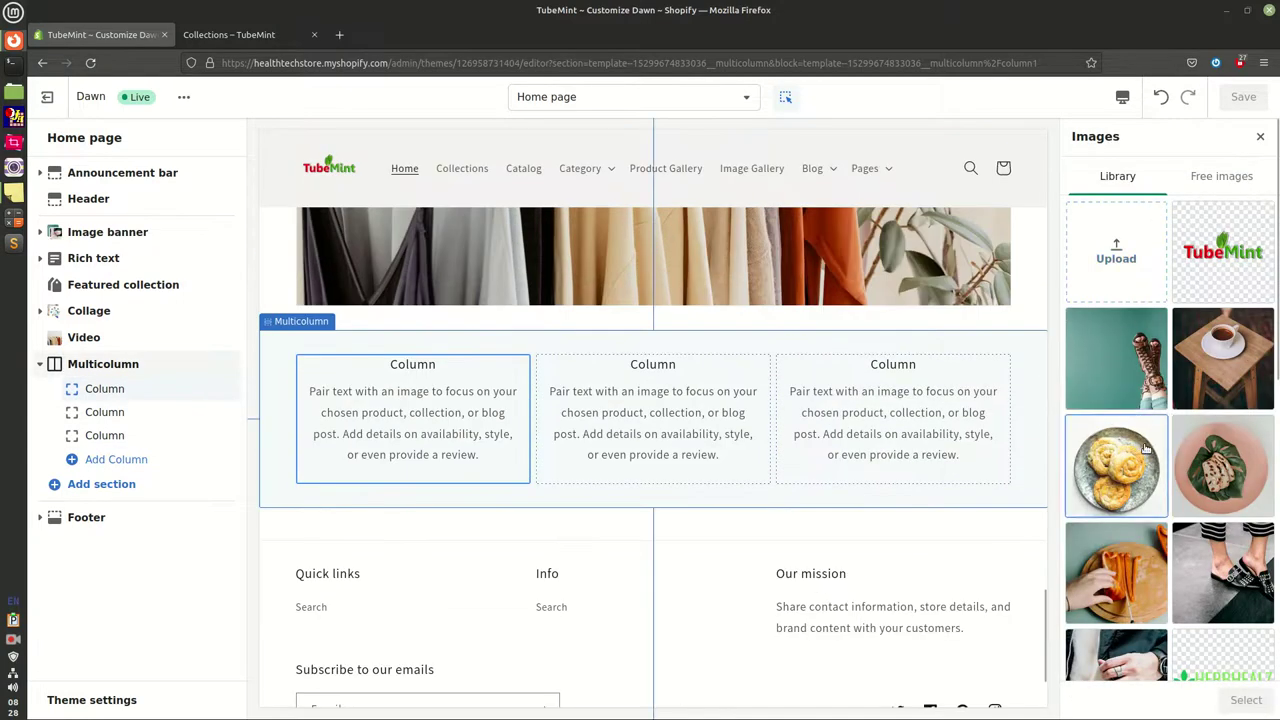
pyautogui.click(1146, 449)
pyautogui.click(1246, 700)
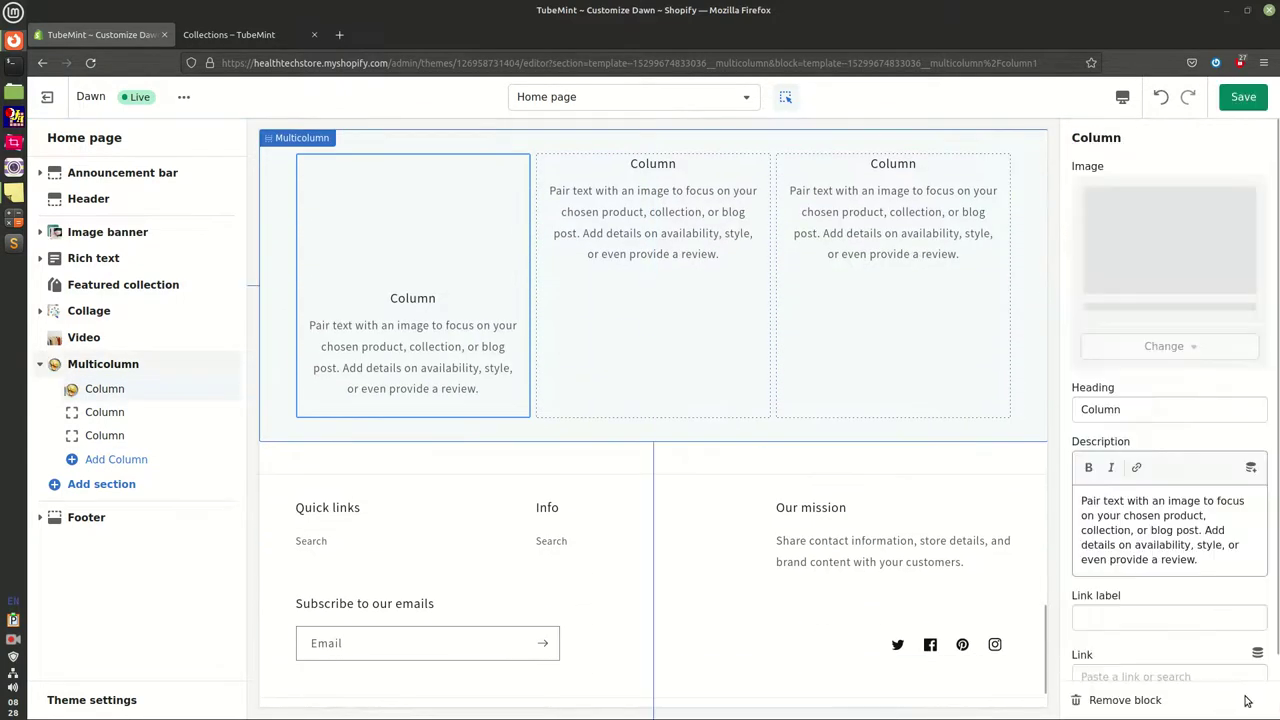
pyautogui.click(104, 412)
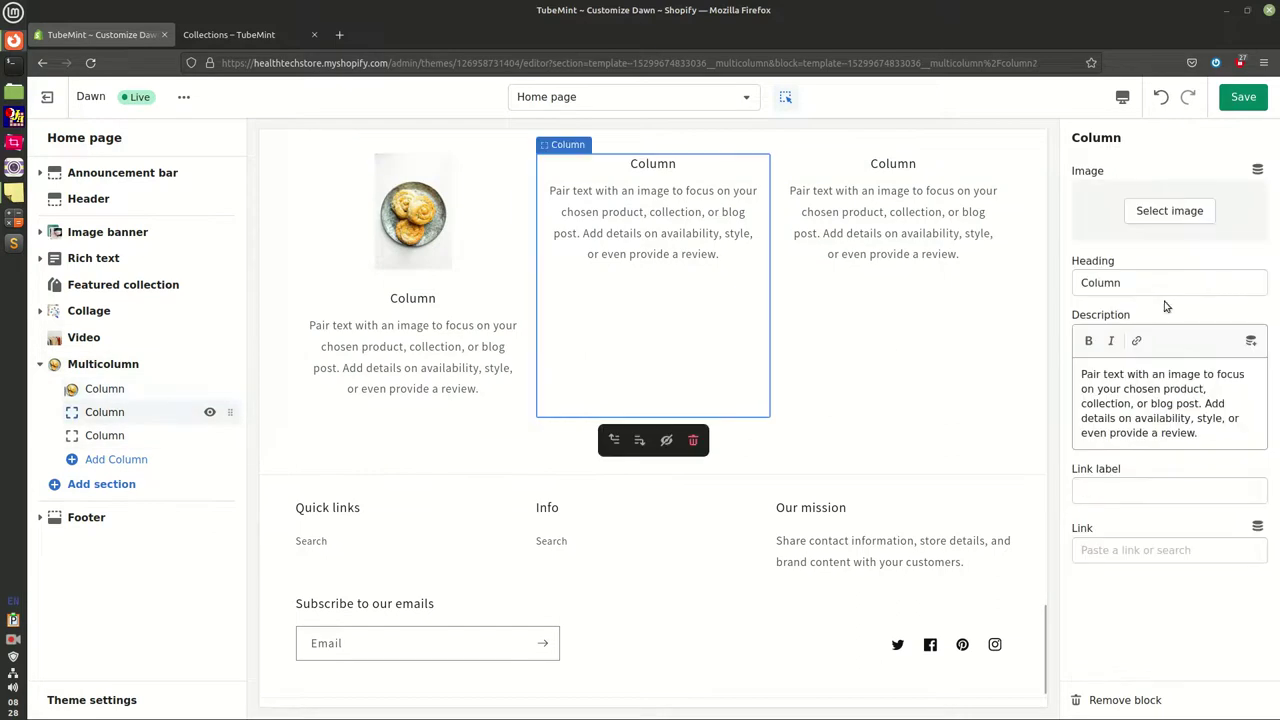
pyautogui.click(1157, 214)
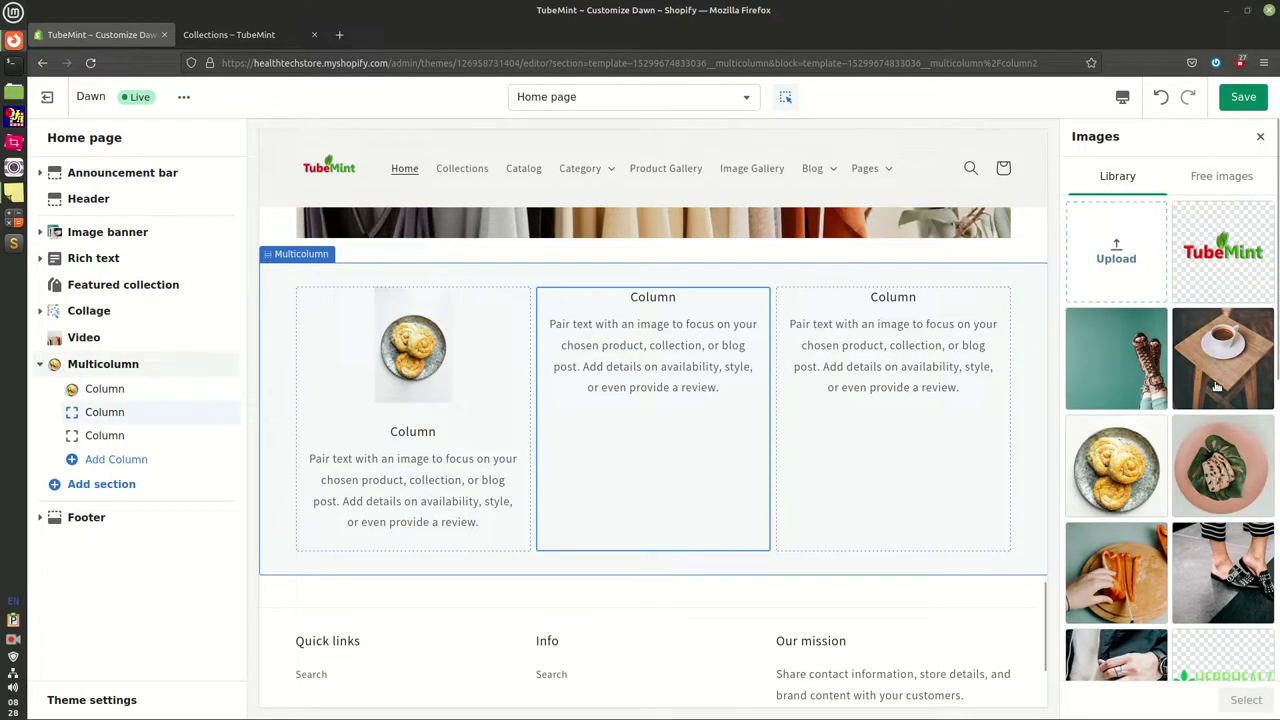
pyautogui.click(1216, 386)
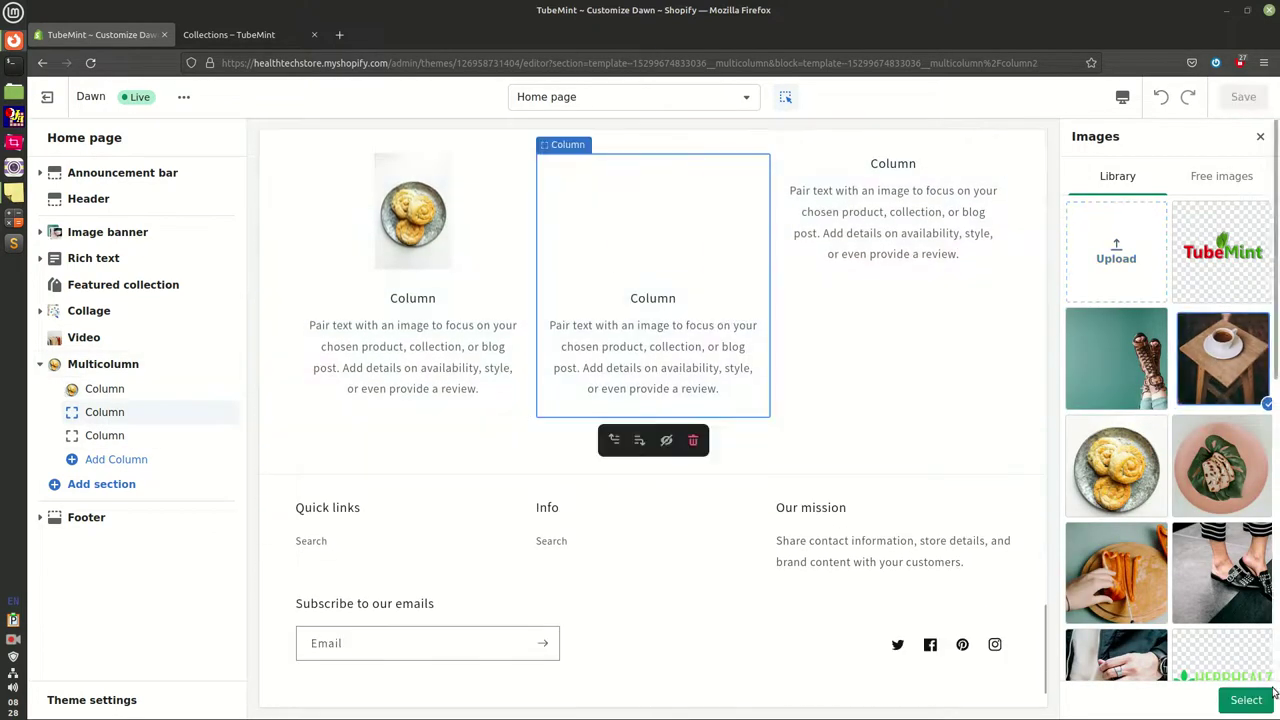
pyautogui.click(1264, 699)
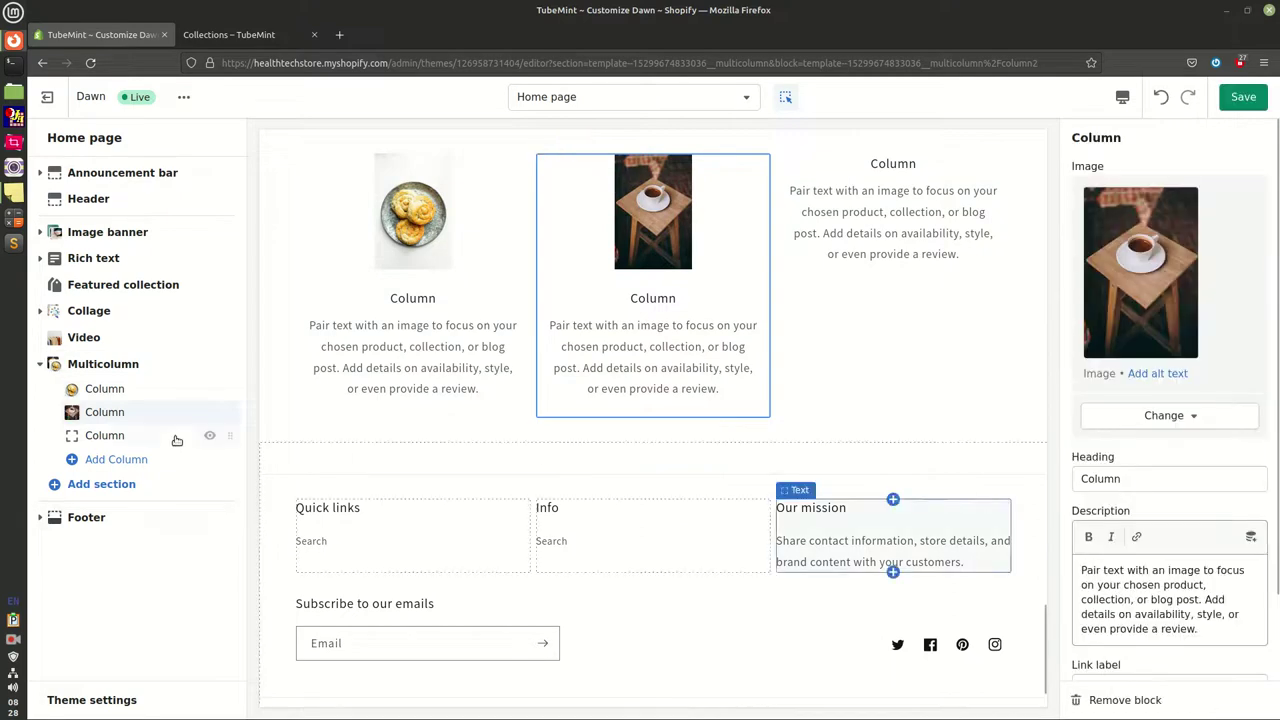
# Give the third column the leaf-on-pink-plate image
pyautogui.click(82, 435)
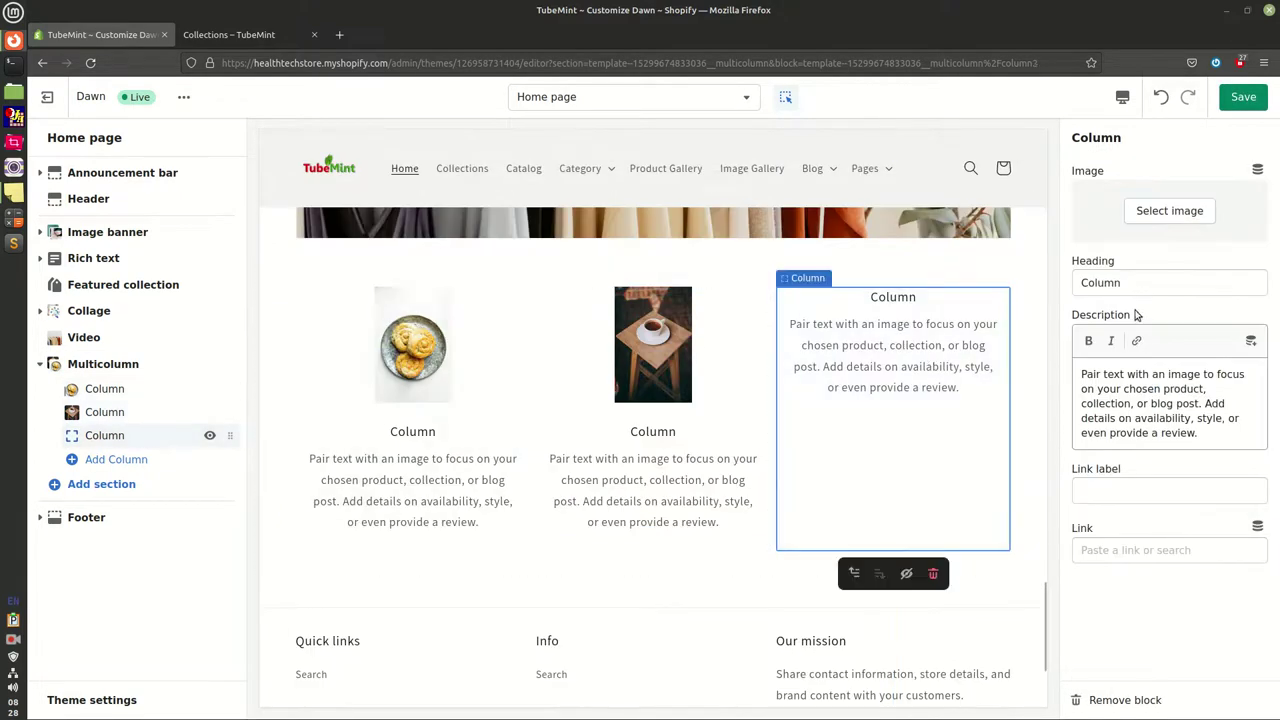
pyautogui.click(1158, 214)
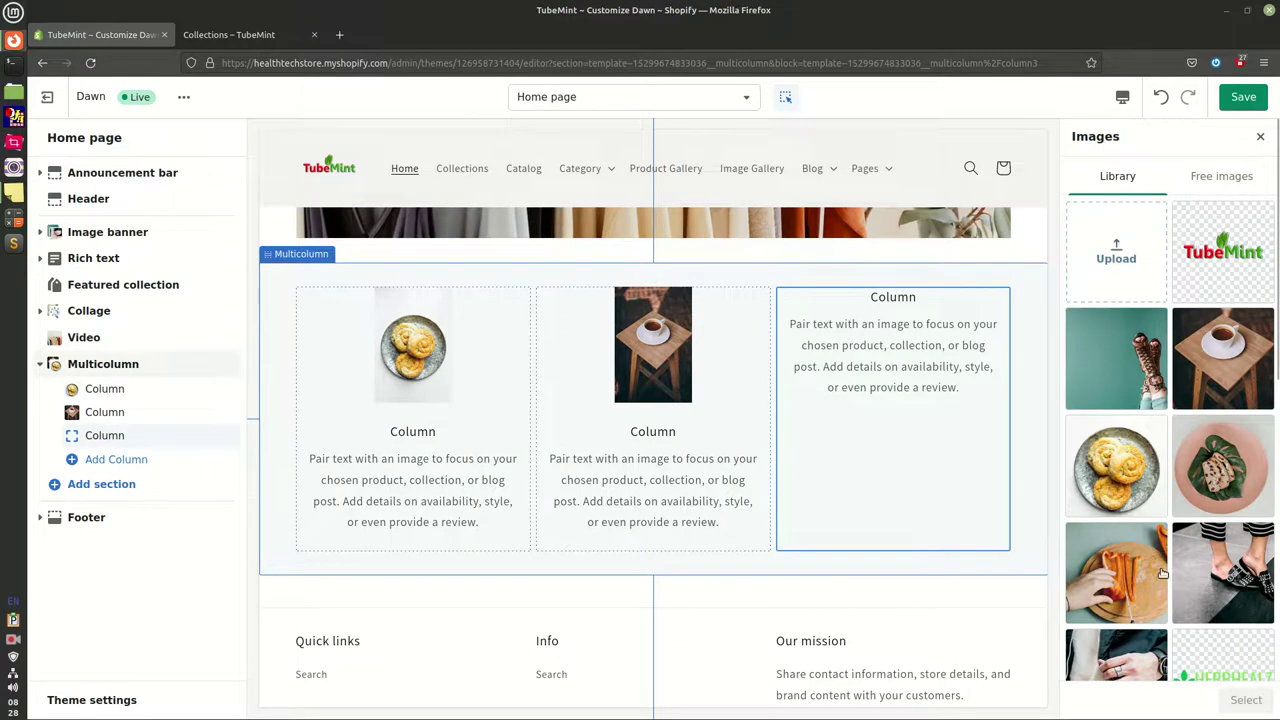
pyautogui.scroll(-2, 1159, 587)
pyautogui.scroll(-2, 1159, 587)
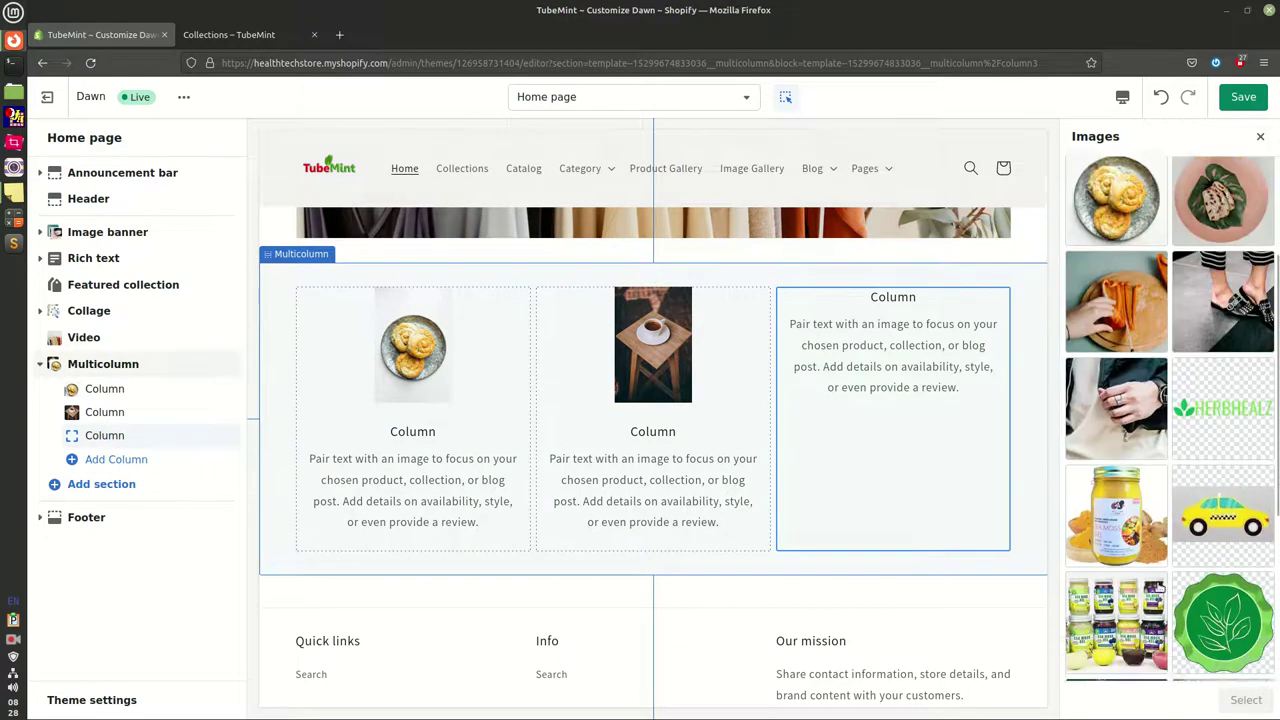
pyautogui.scroll(5, 1159, 587)
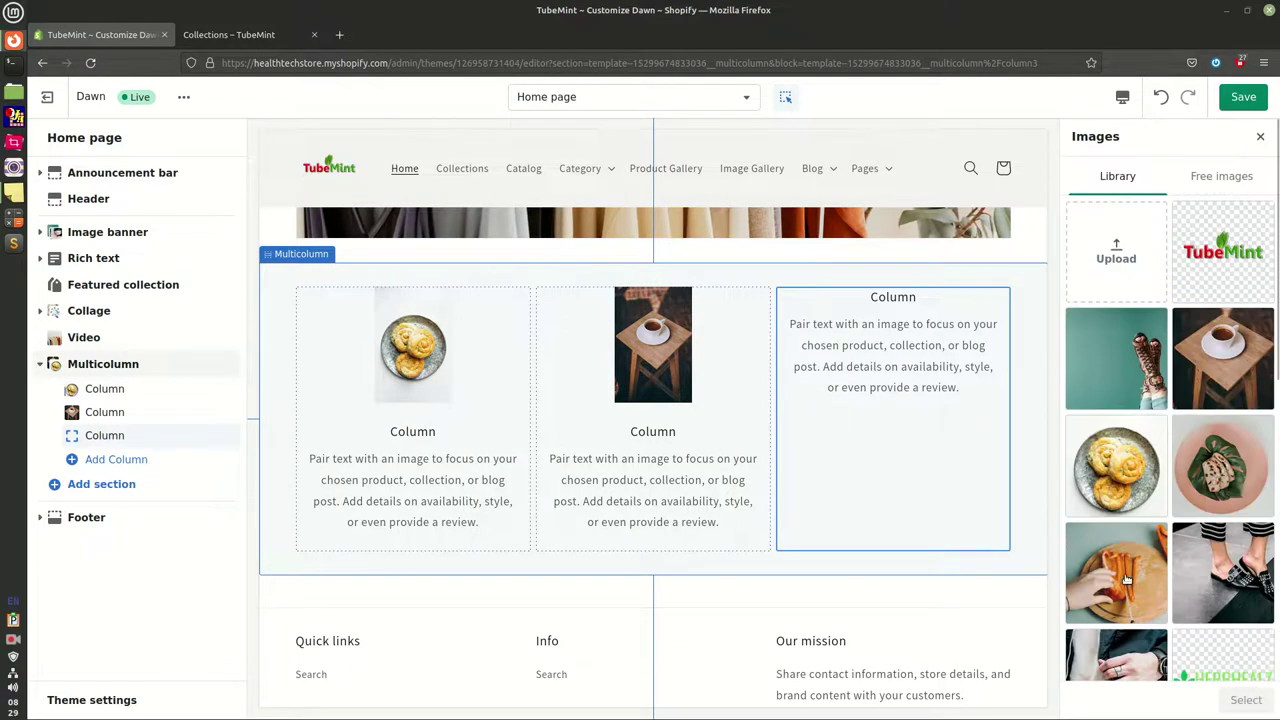
pyautogui.click(1127, 578)
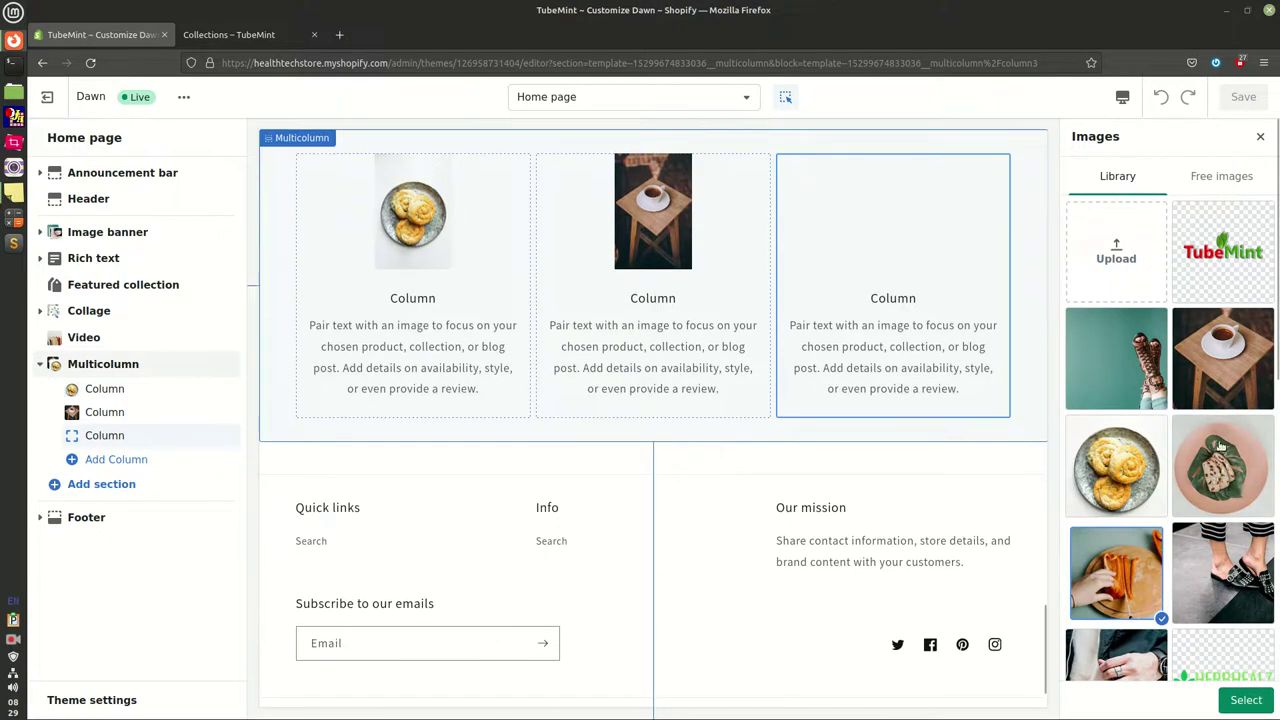
pyautogui.click(1220, 446)
pyautogui.click(1246, 700)
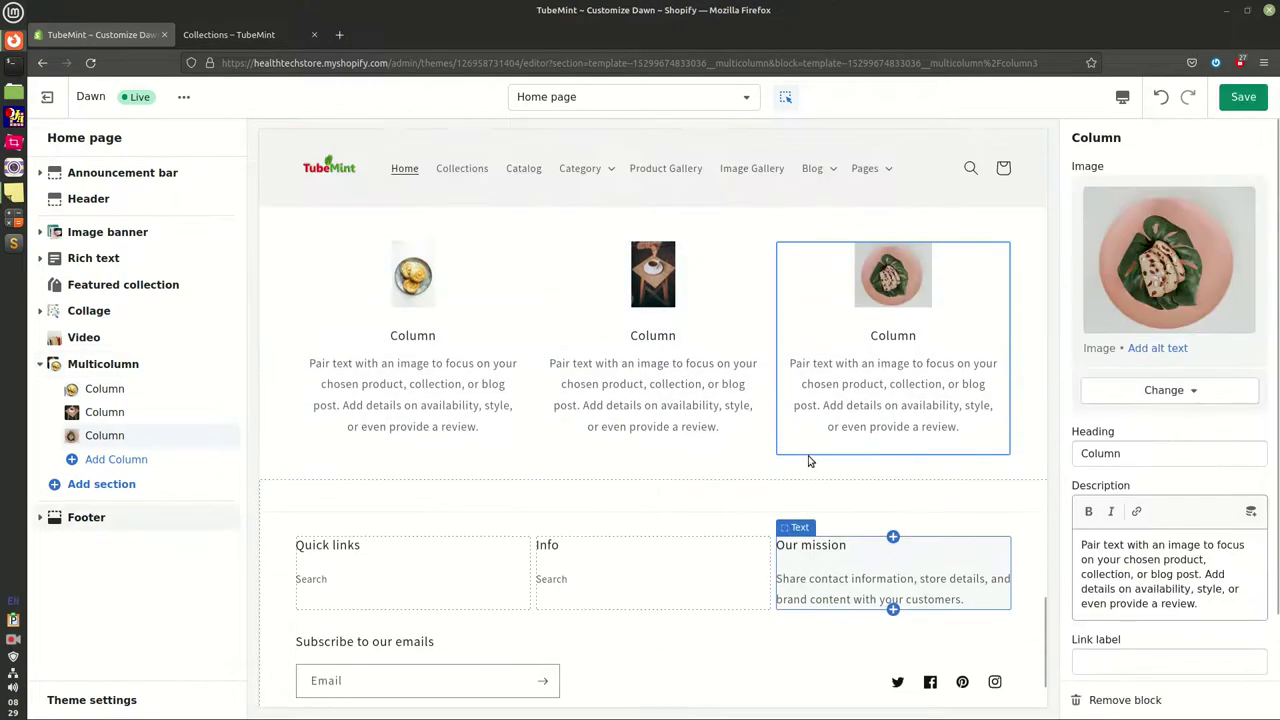
# Change the third and second column headings to 'Column Heading'
pyautogui.click(1166, 453)
pyautogui.write('Heading')
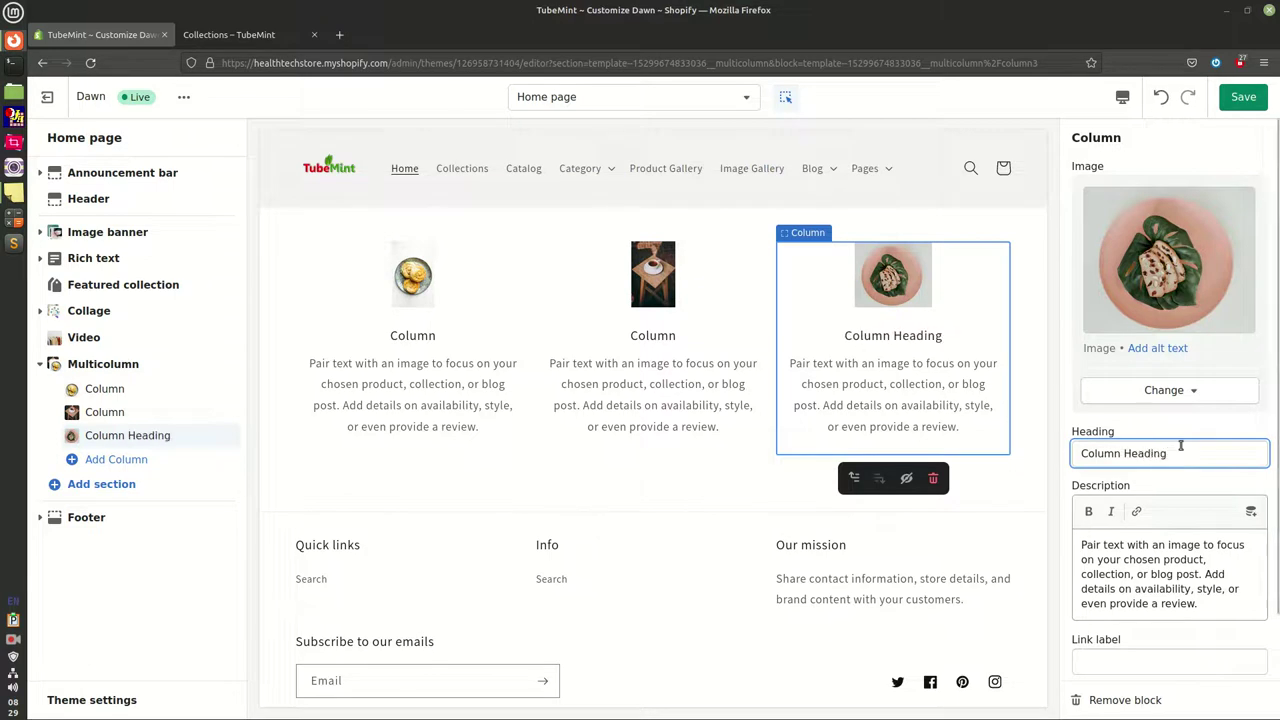
pyautogui.moveTo(1179, 455); pyautogui.dragTo(1004, 461)
pyautogui.hotkey('ctrl', 'c')
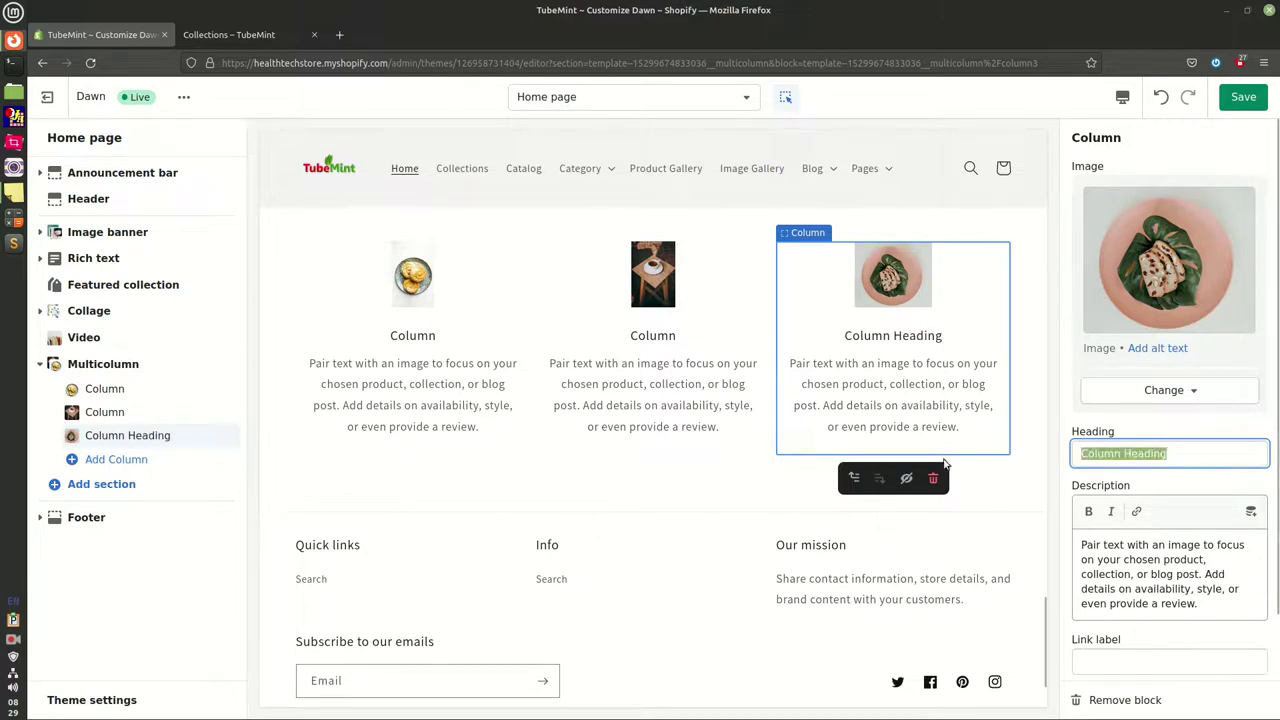
pyautogui.click(200, 413)
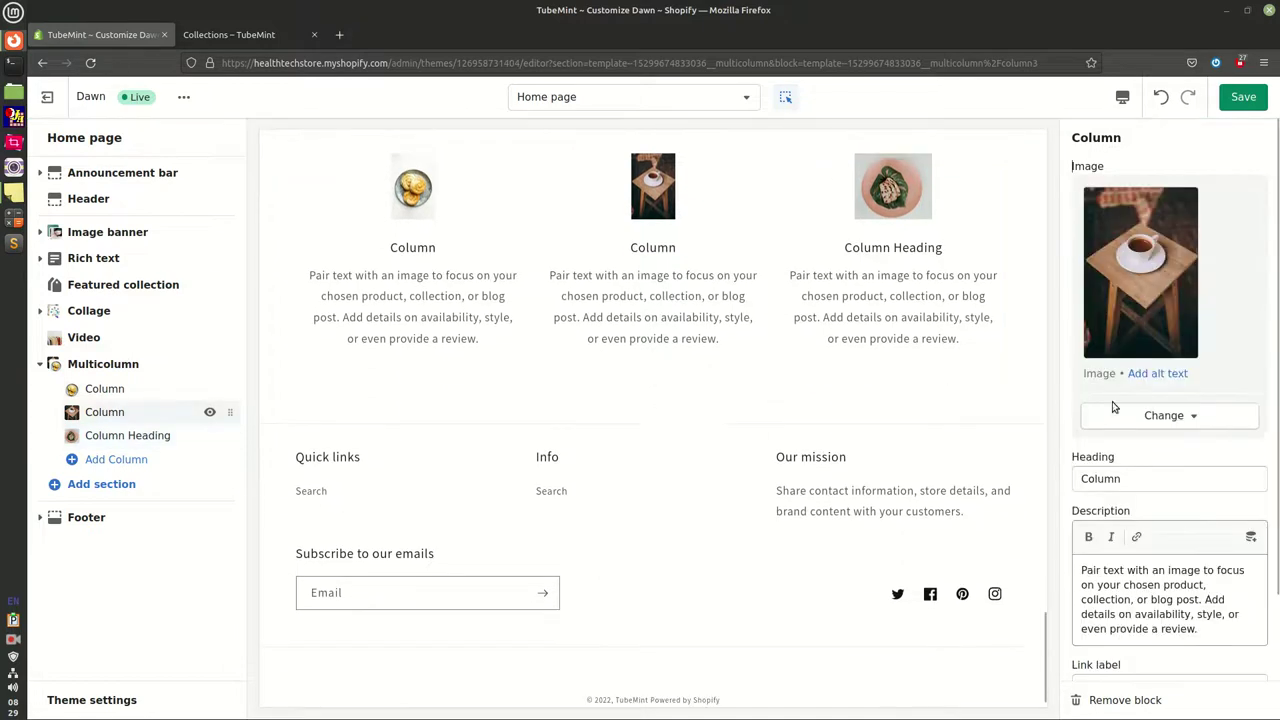
pyautogui.moveTo(1122, 479); pyautogui.dragTo(738, 411)
pyautogui.hotkey('ctrl', 'v')
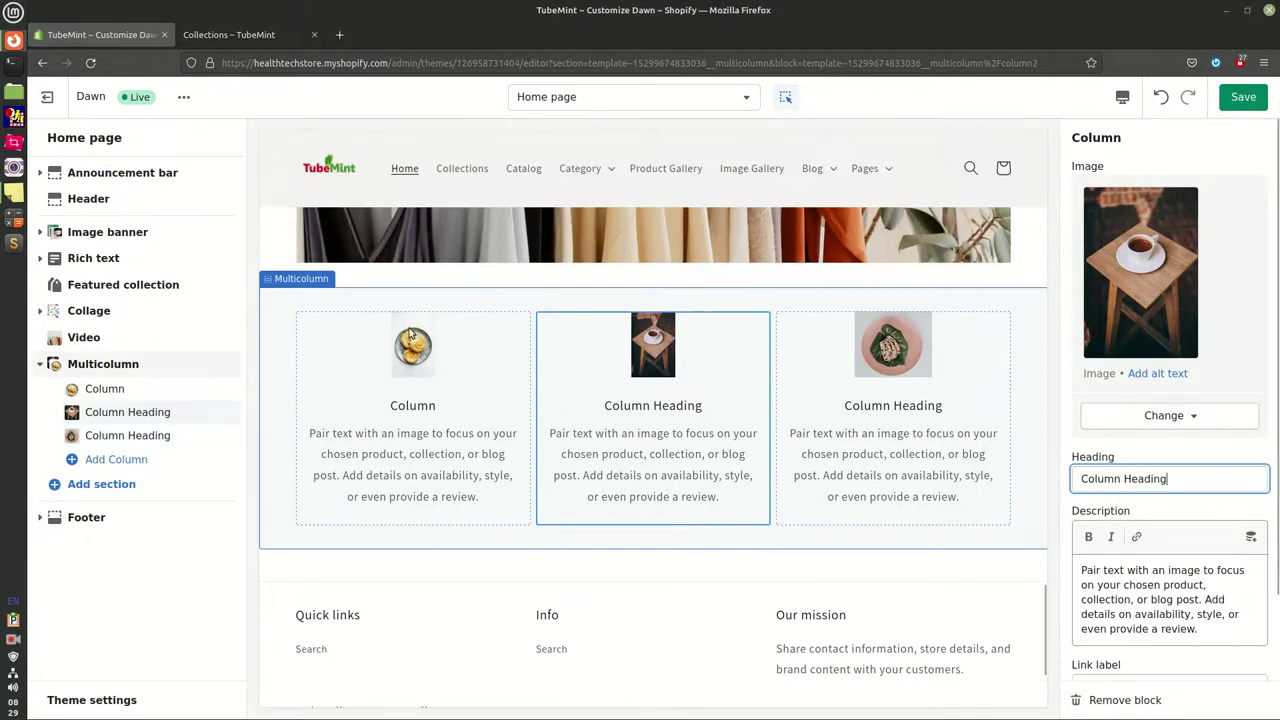
# Set the first column heading to 'Column Heading' as well and save the theme
pyautogui.click(104, 389)
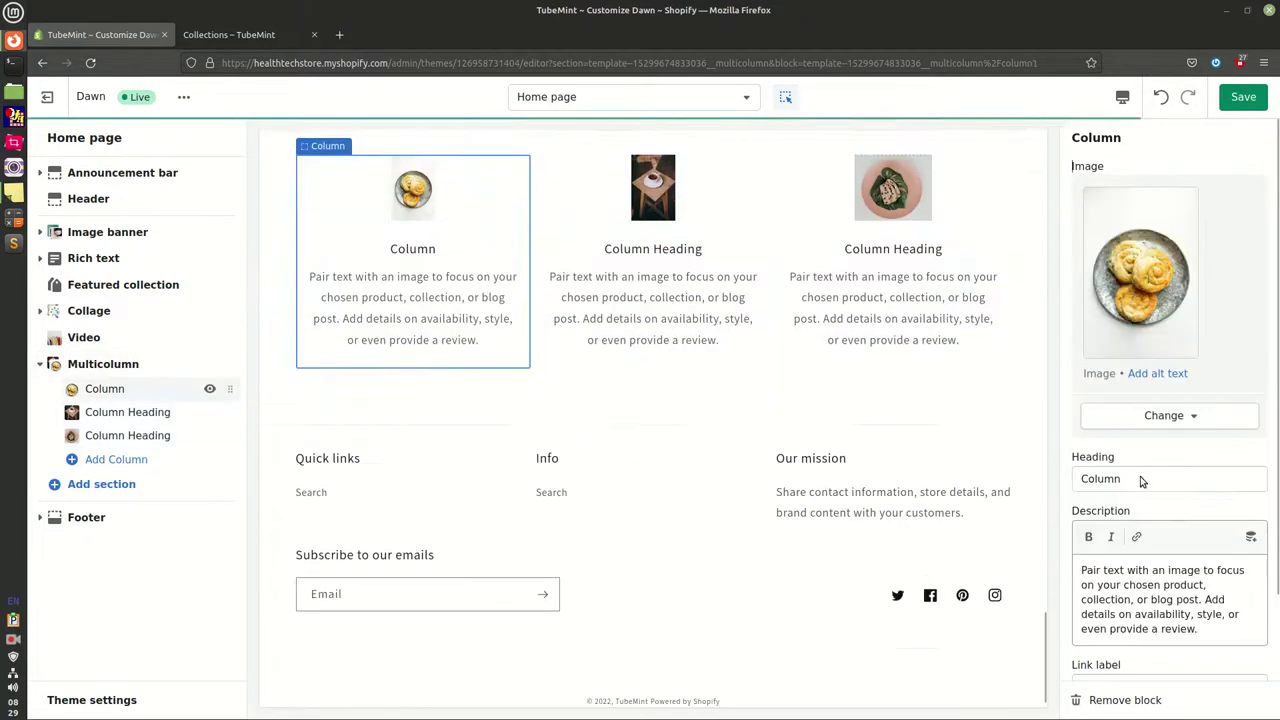
pyautogui.moveTo(1123, 479); pyautogui.dragTo(1018, 486)
pyautogui.hotkey('ctrl', 'v')
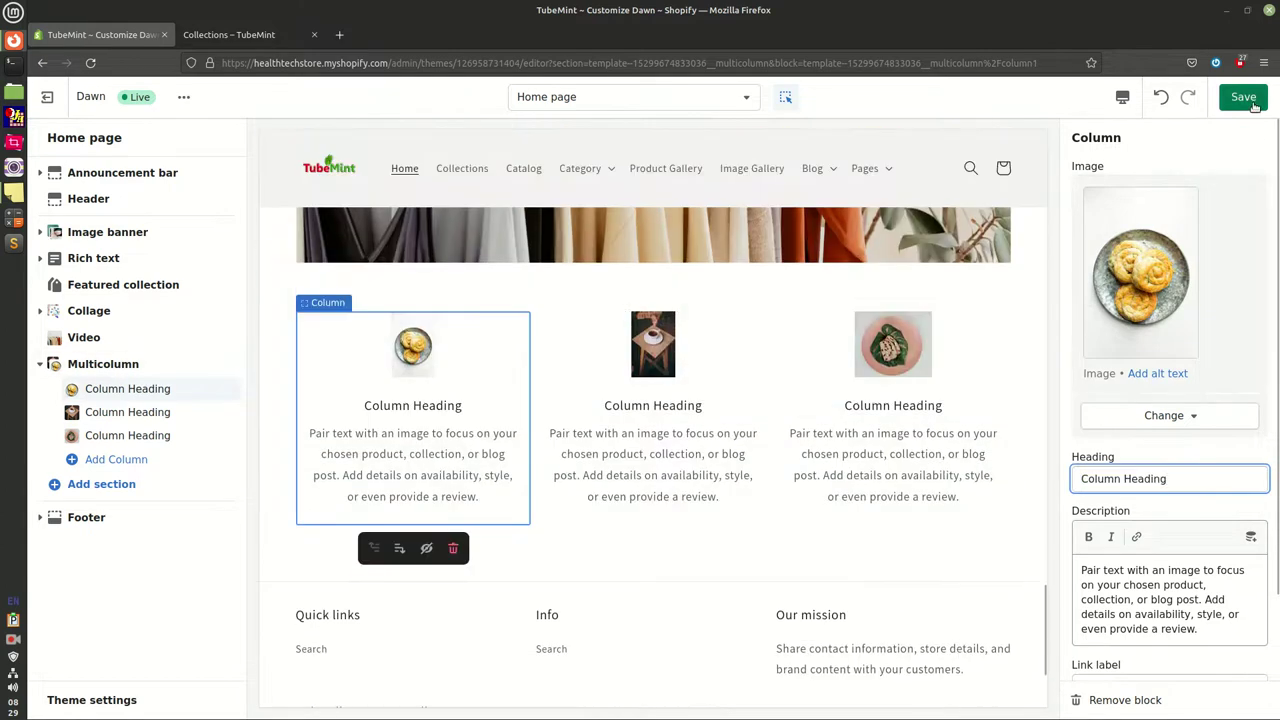
pyautogui.click(1252, 104)
pyautogui.scroll(-3, 930, 440)
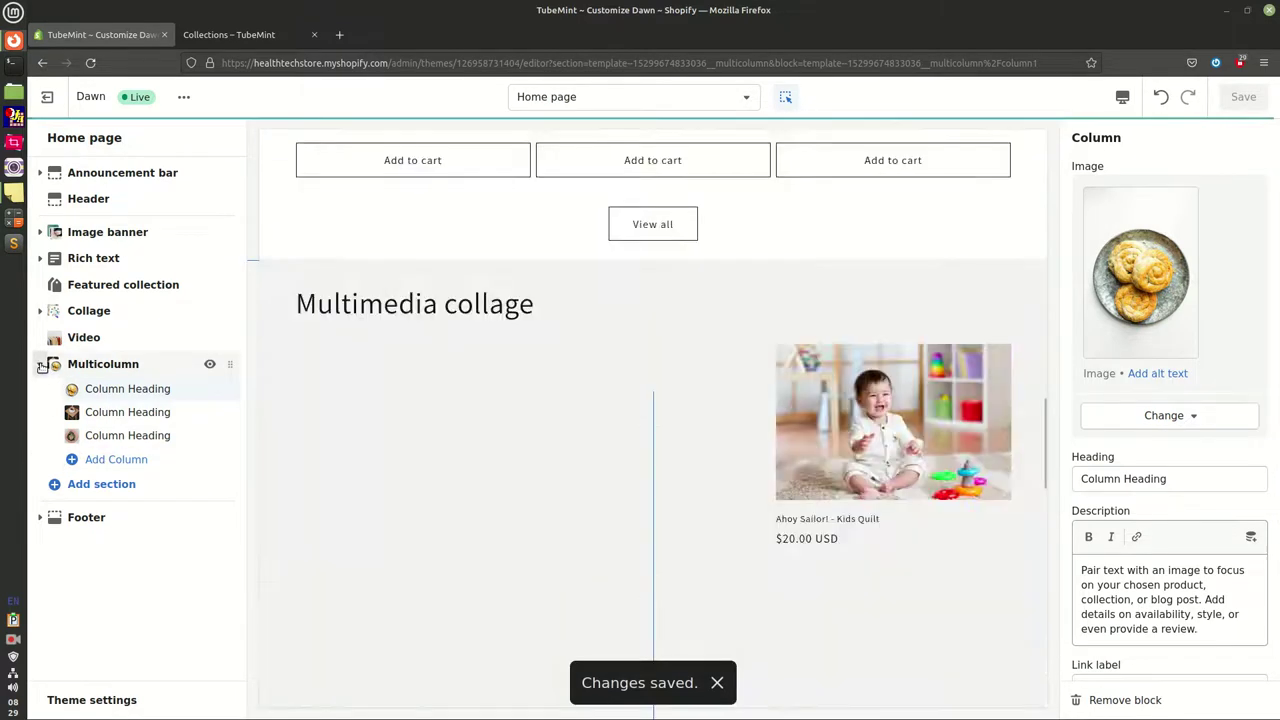
pyautogui.click(41, 364)
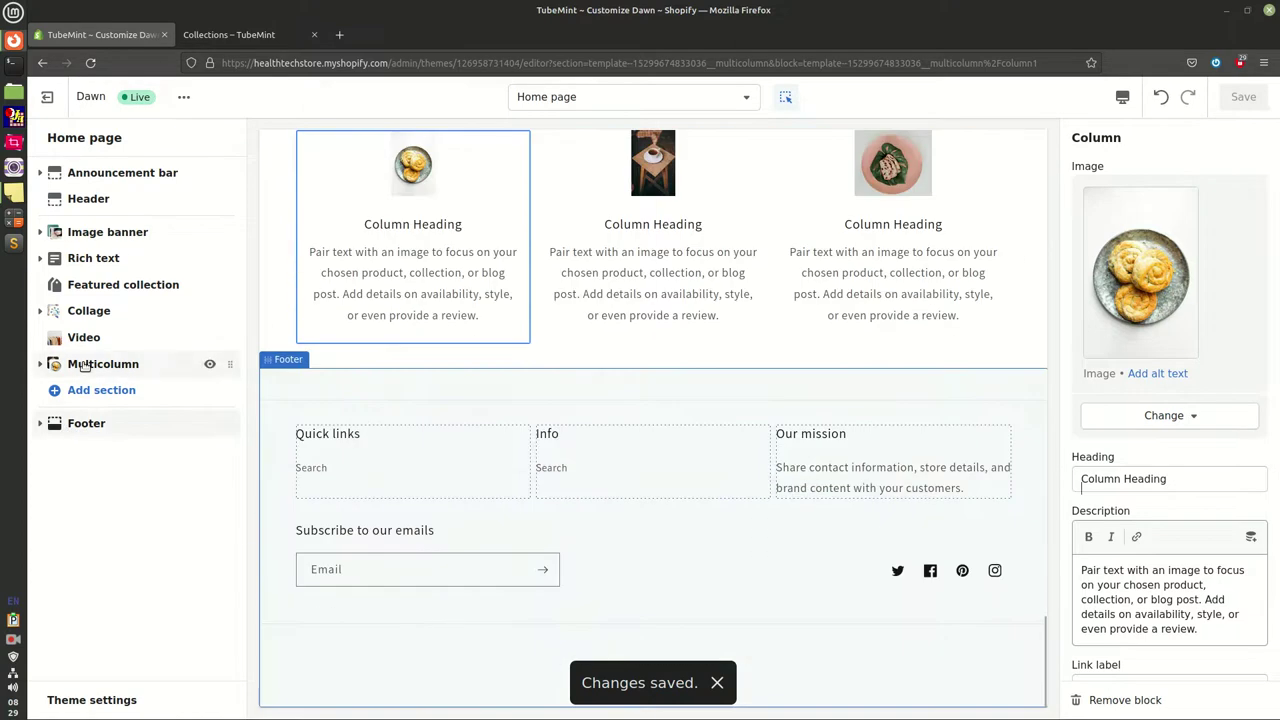
# Expand the Footer and inspect its Quick links, Info and Our mission blocks
pyautogui.click(95, 424)
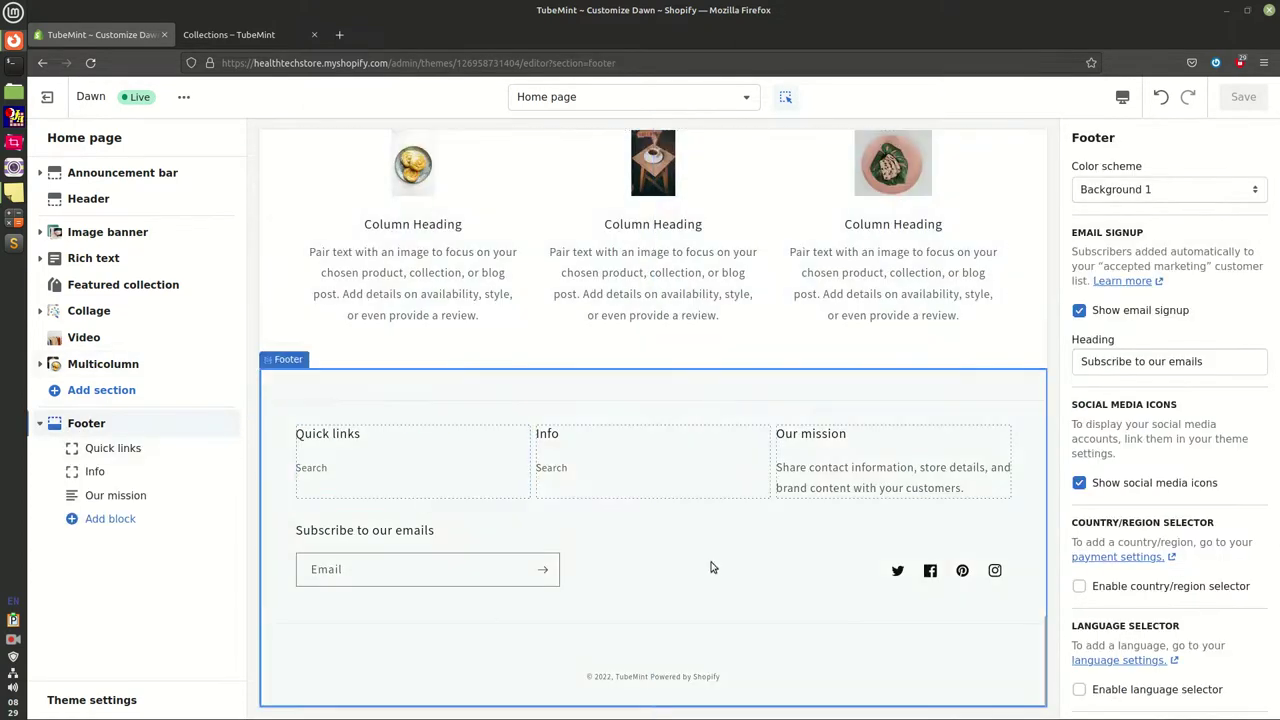
pyautogui.click(135, 455)
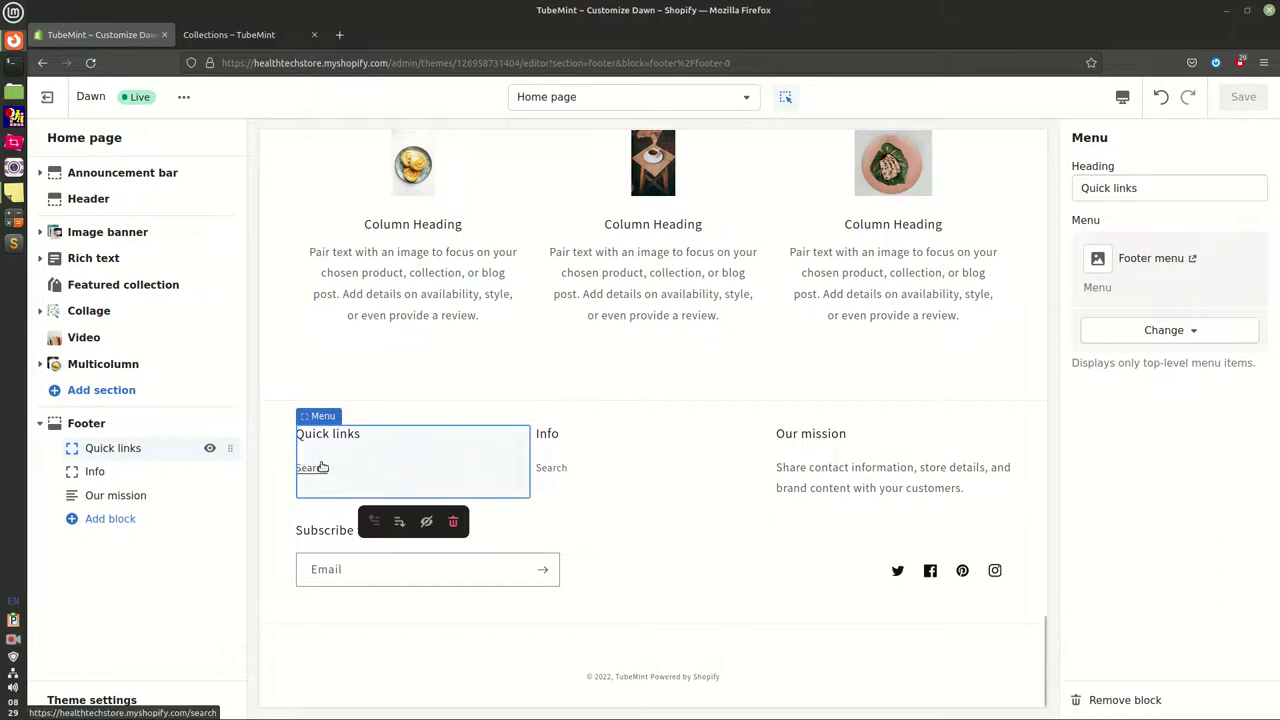
pyautogui.click(95, 471)
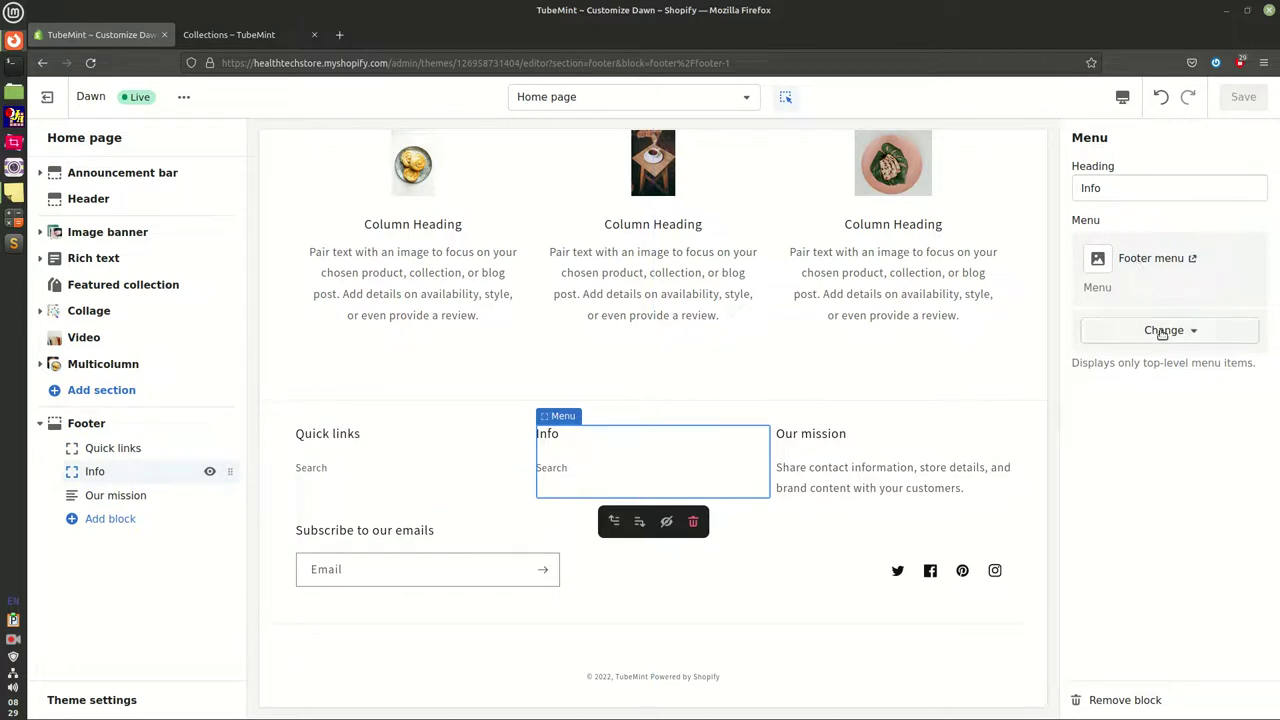
pyautogui.click(115, 496)
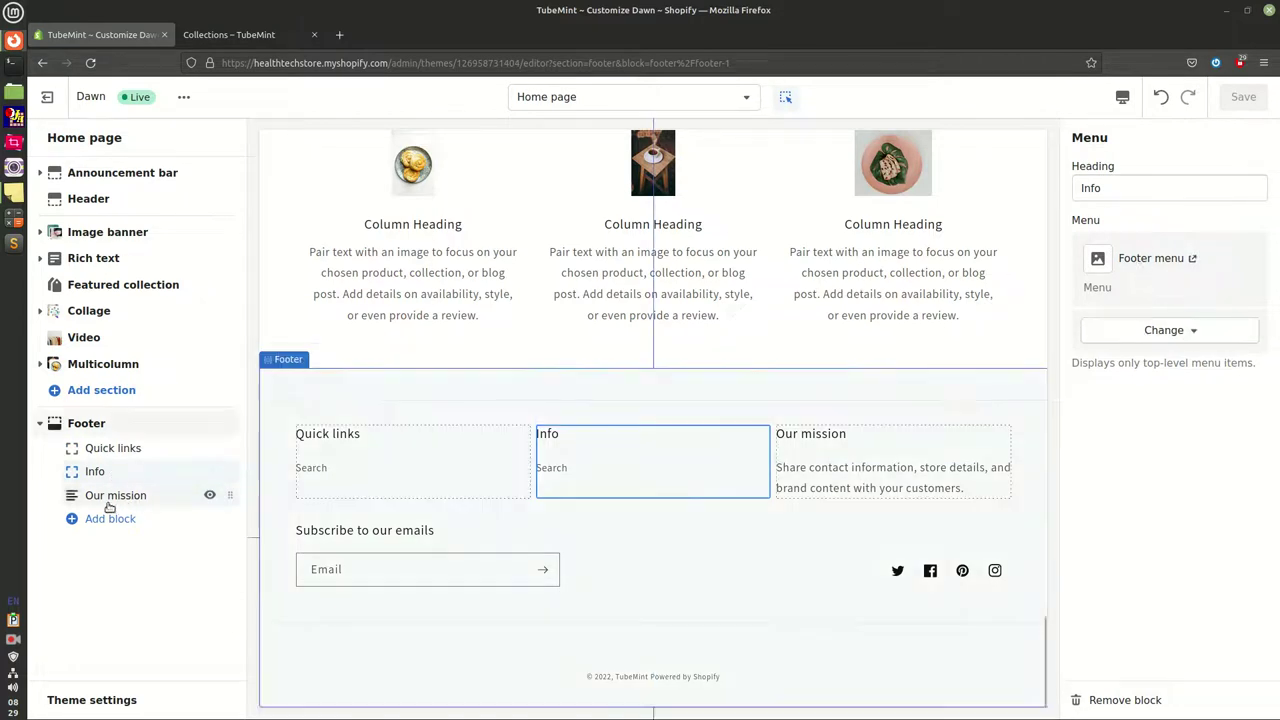
pyautogui.click(1196, 288)
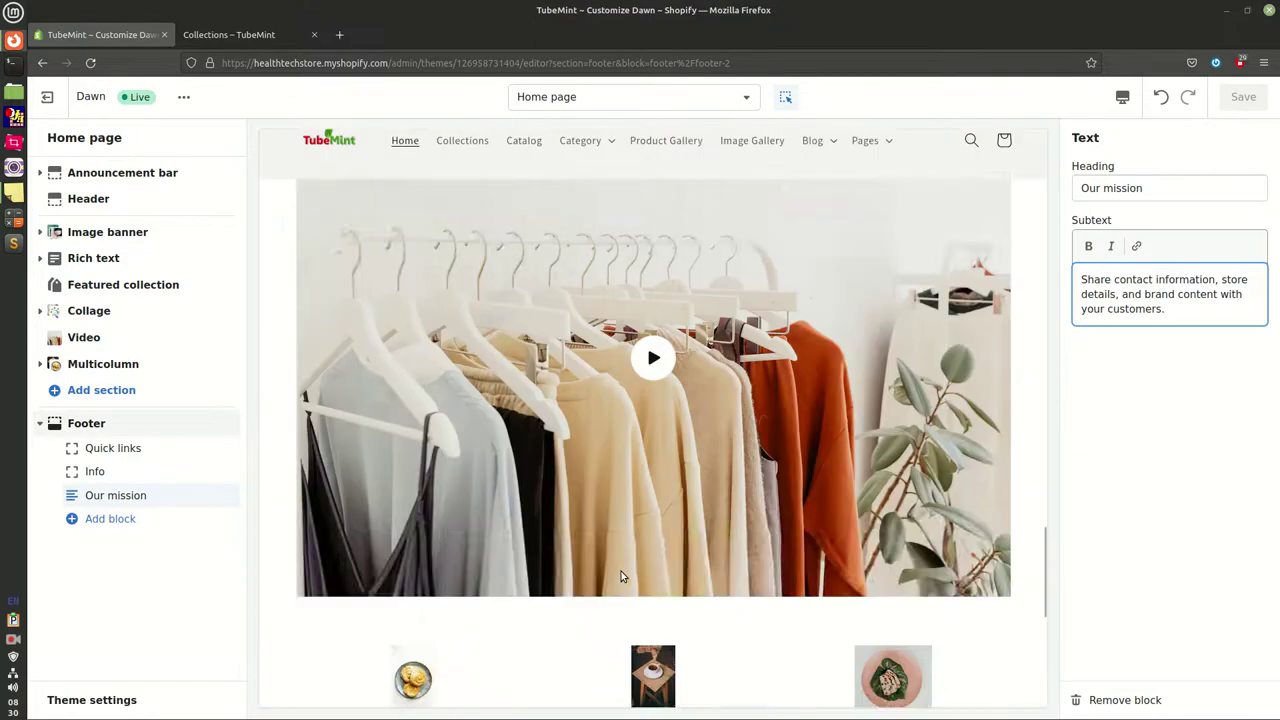
pyautogui.scroll(15, 620, 575)
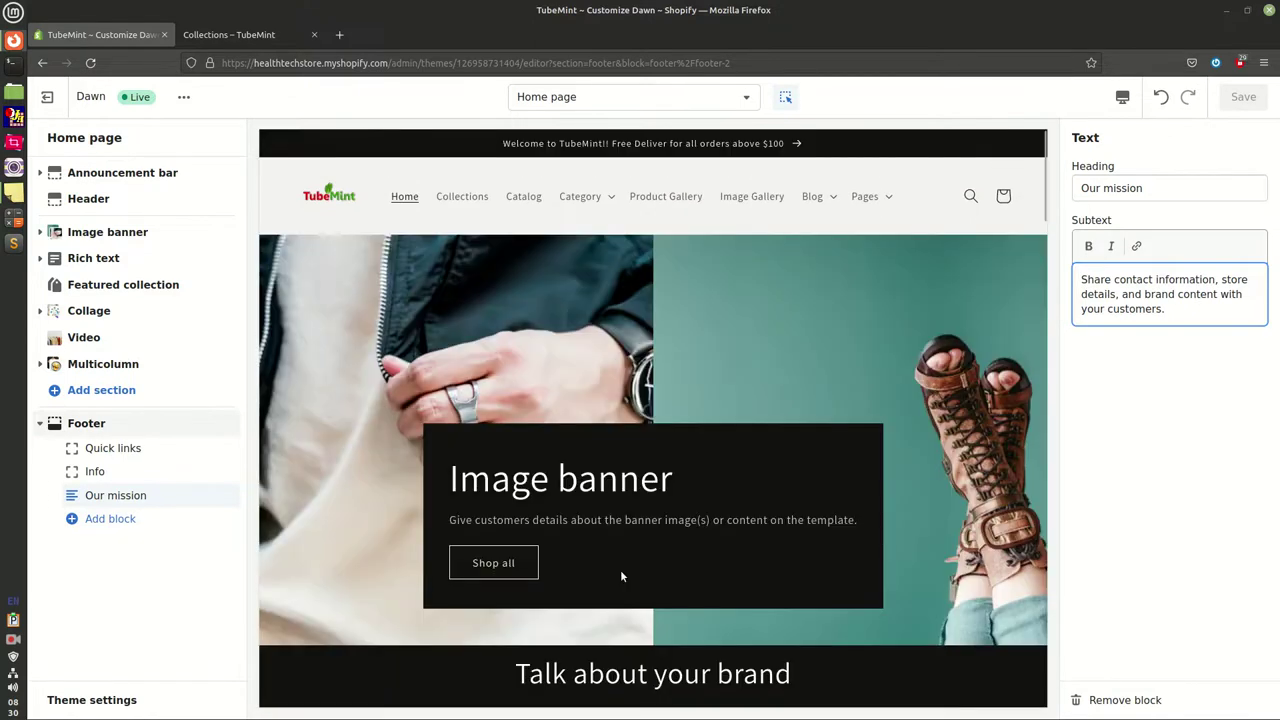
# Continue the tutorial note and start a new line beginning 'You can add'
pyautogui.click(14, 193)
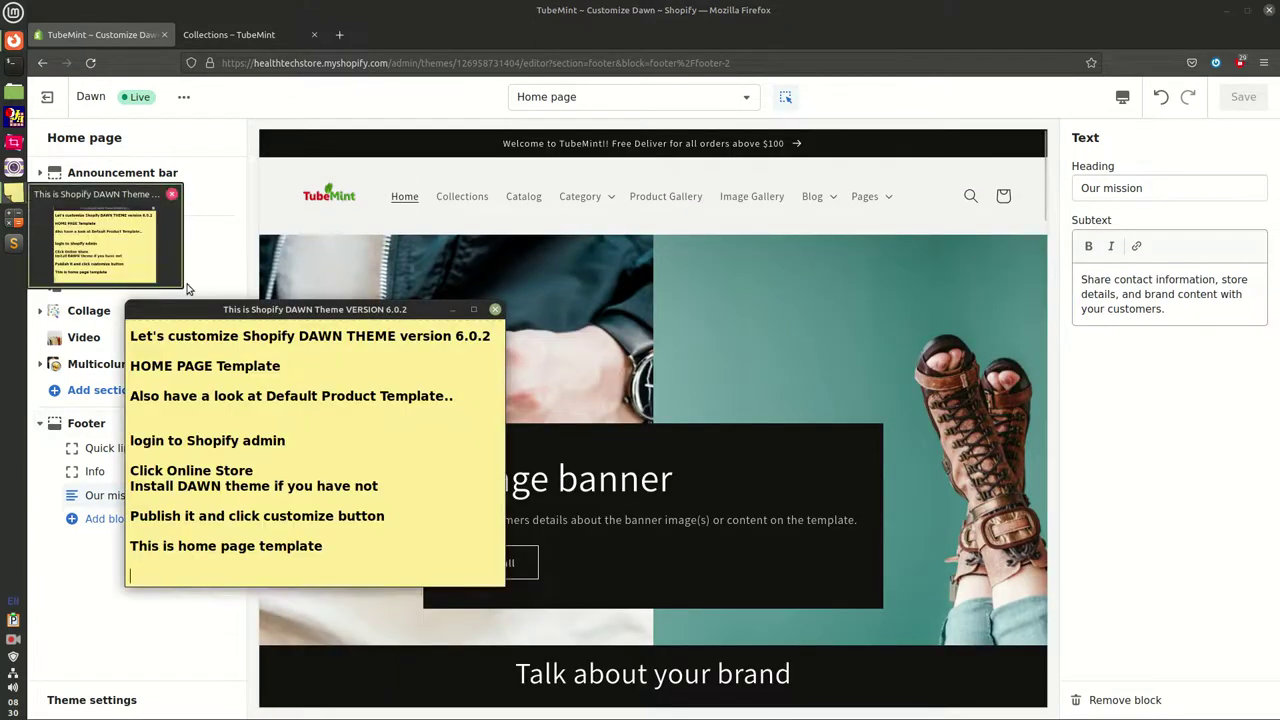
pyautogui.write('Tha')
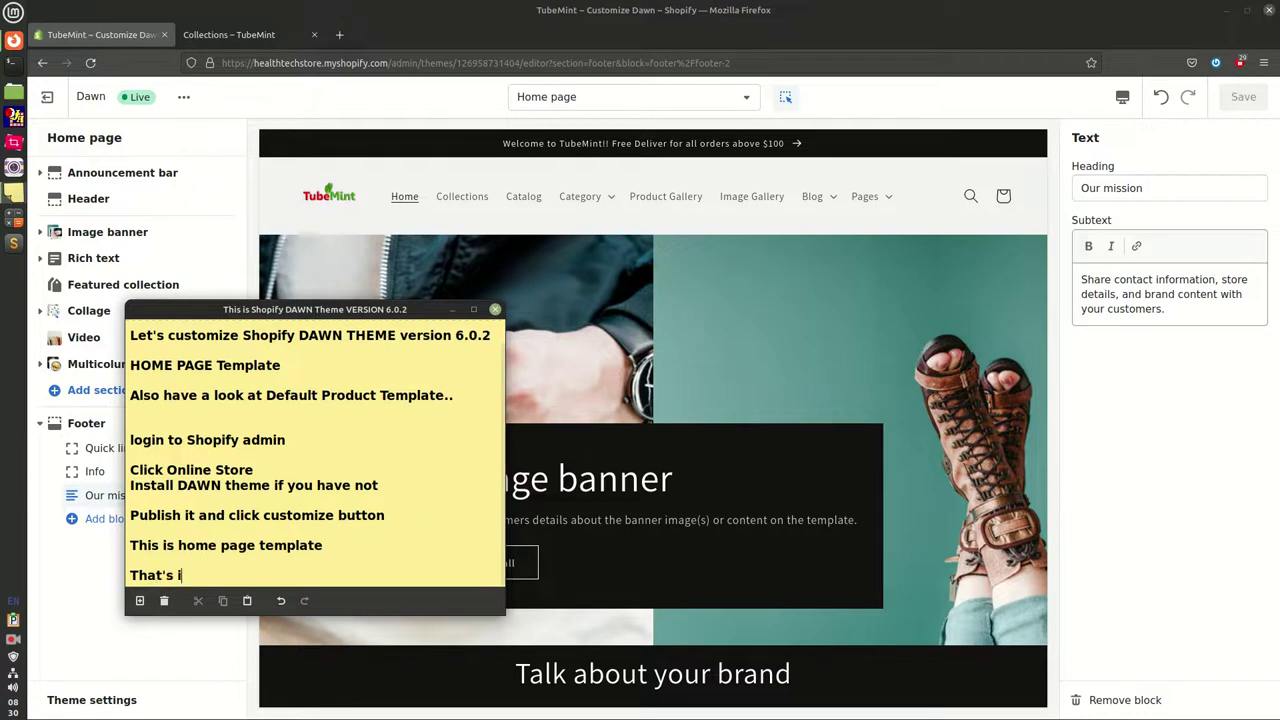
pyautogui.write("t's the home page default template customi")
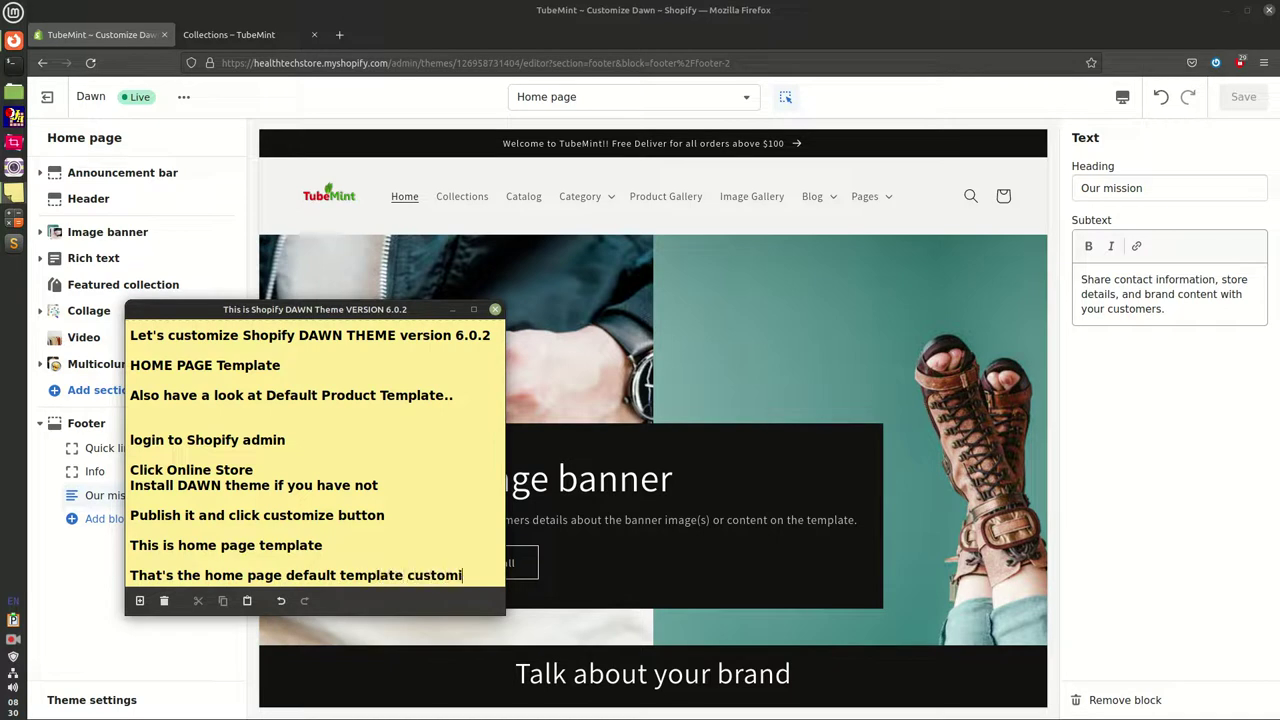
pyautogui.write('tion..')
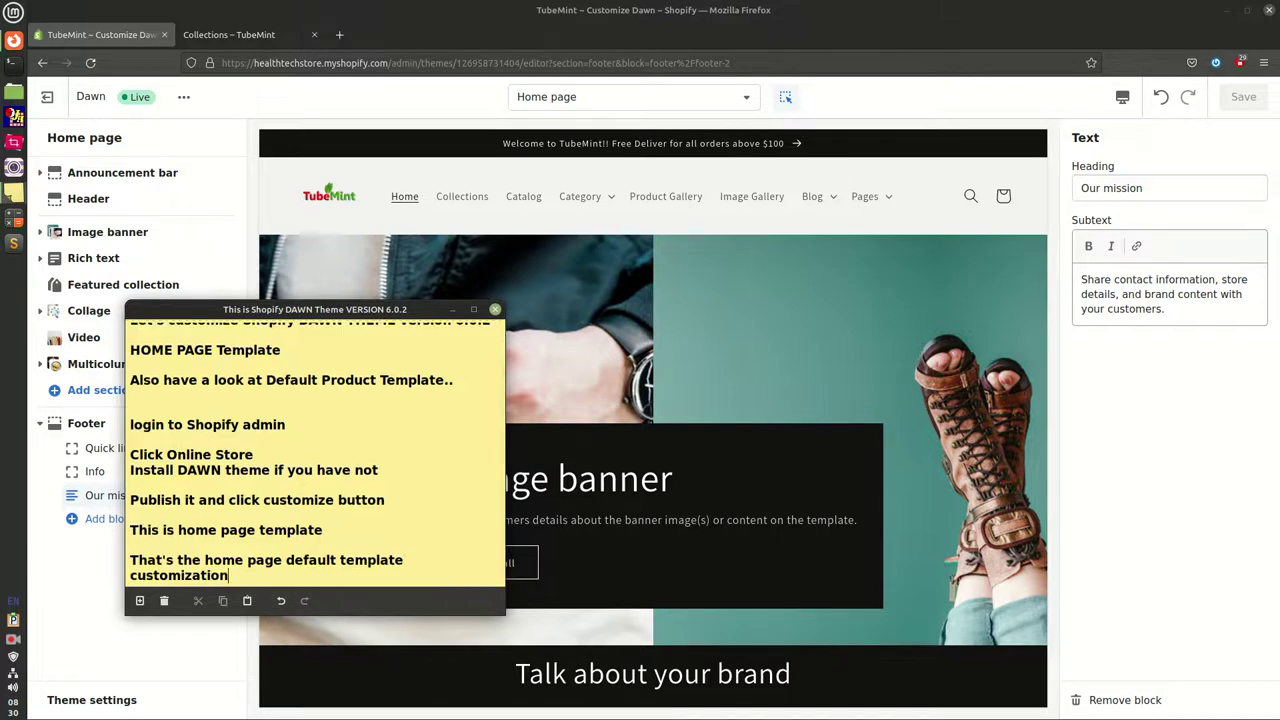
pyautogui.press('Return')
pyautogui.press('Return')
pyautogui.write('You can add additional blocks.. like')
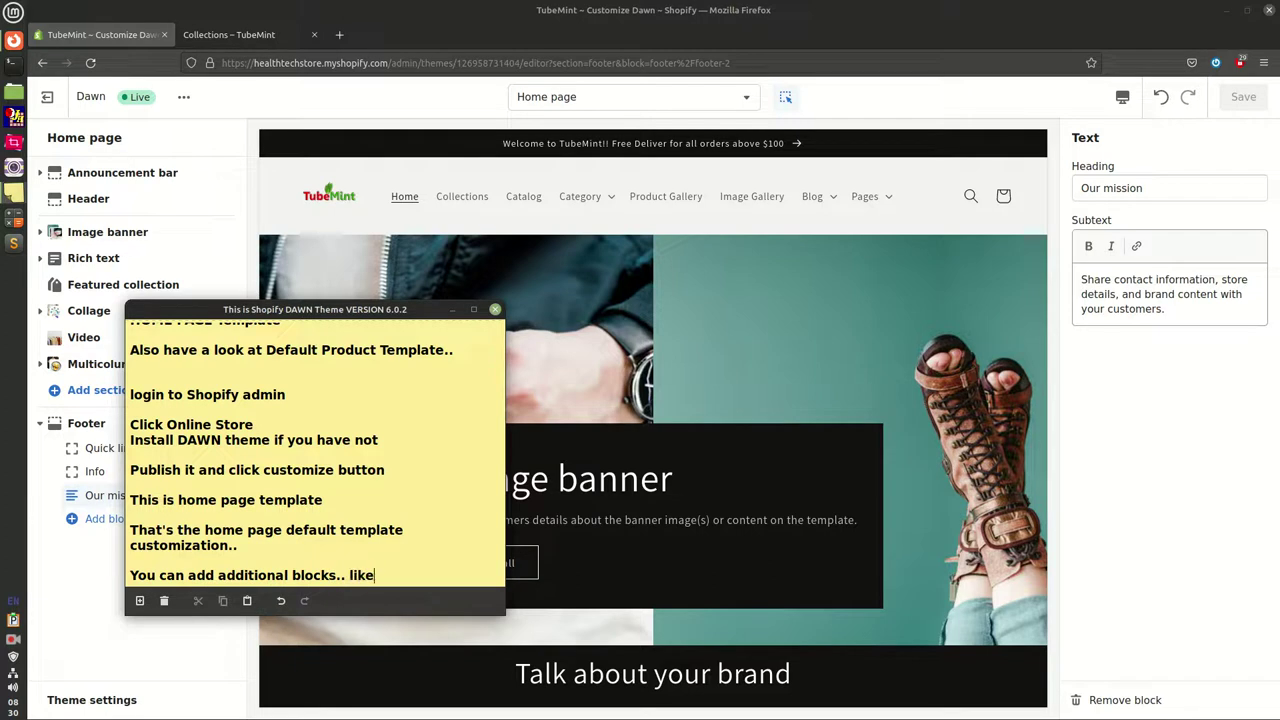
pyautogui.click(96, 579)
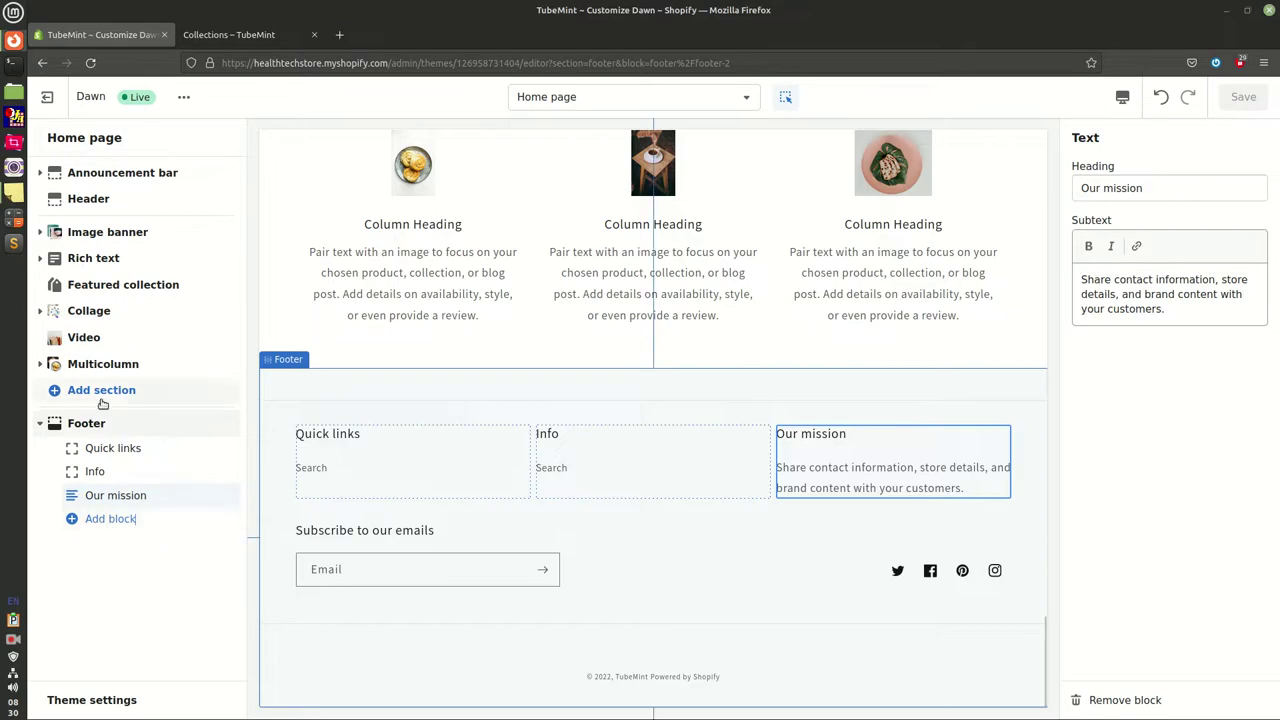
# Insert ' and sections' after 'blocks' in the note's last line
pyautogui.click(13, 192)
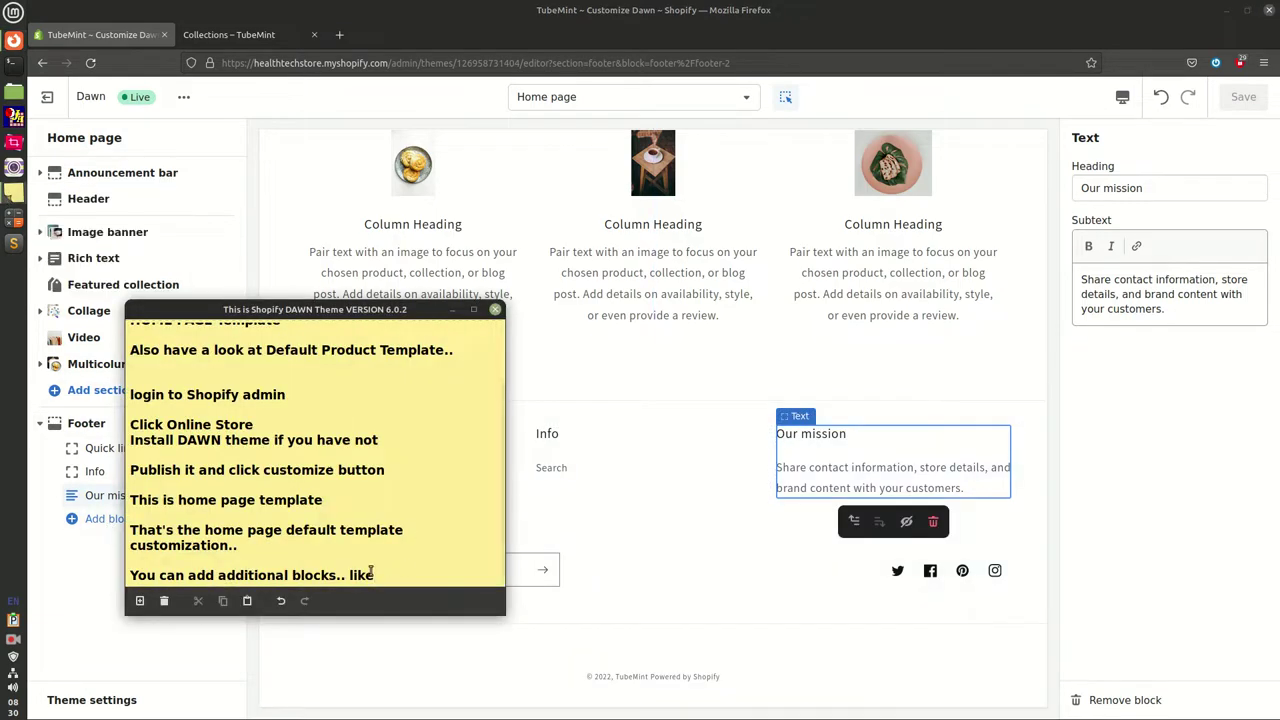
pyautogui.click(338, 578)
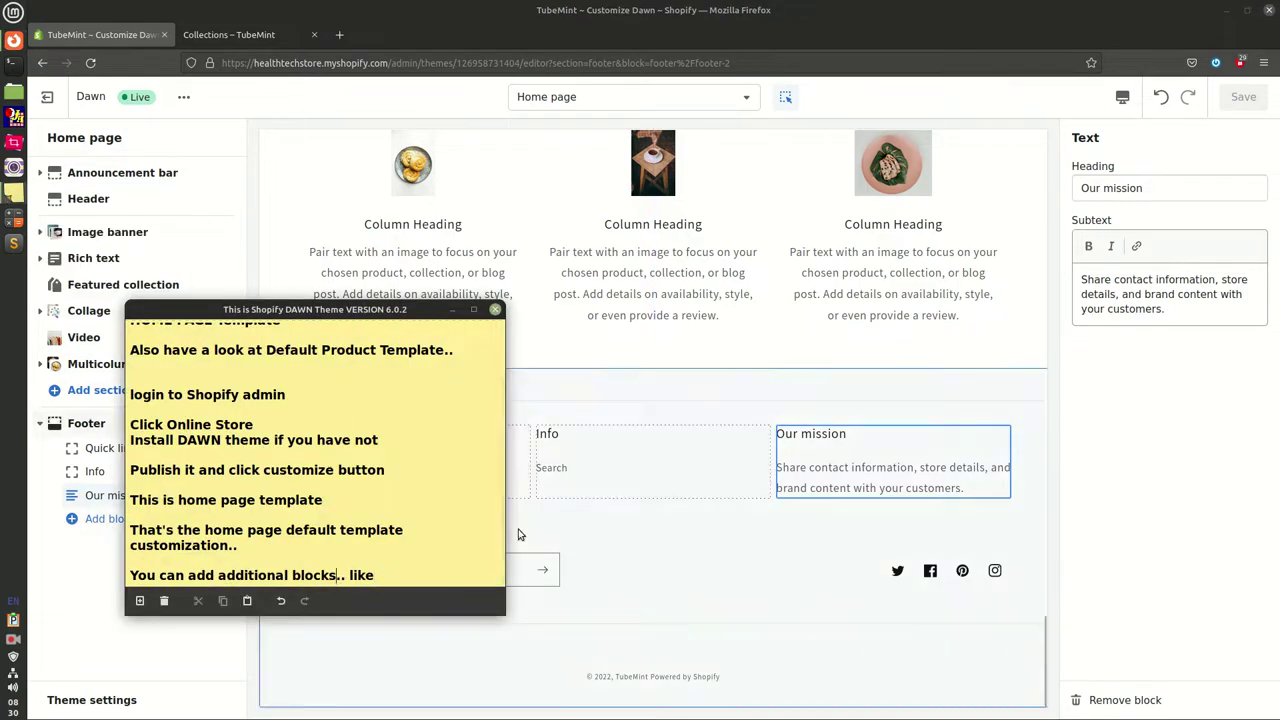
pyautogui.write('and sections')
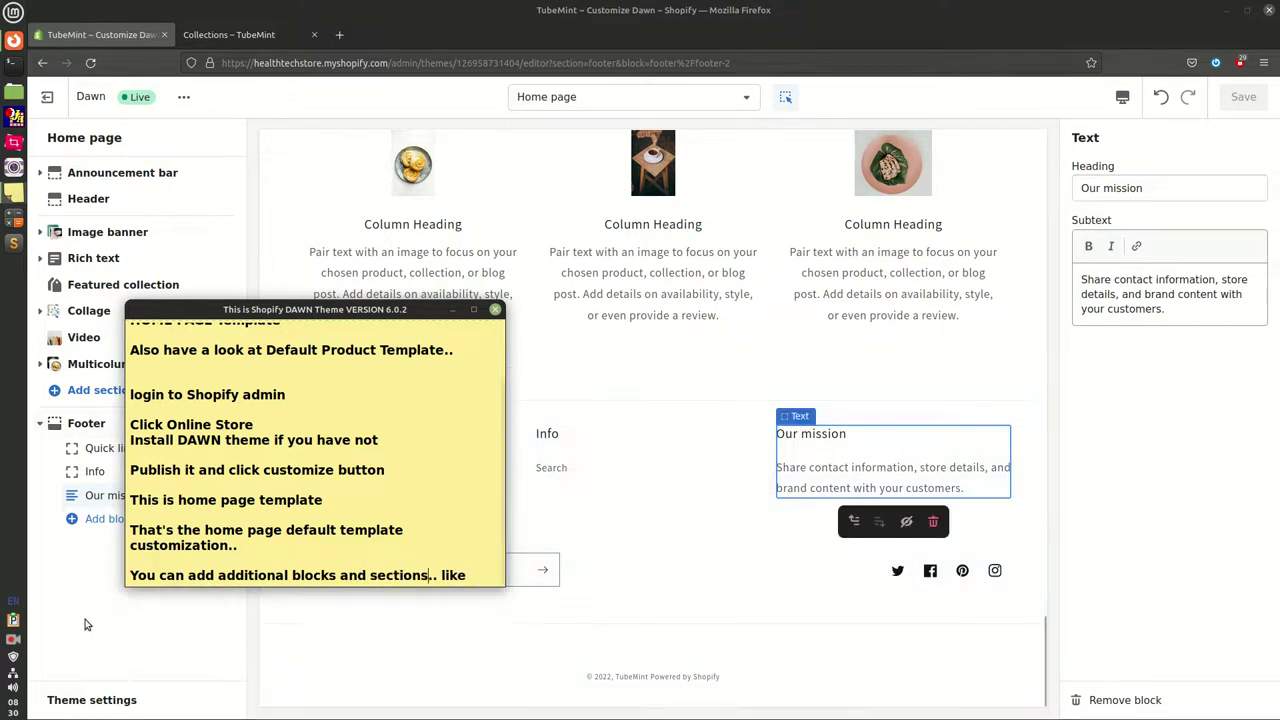
pyautogui.click(82, 585)
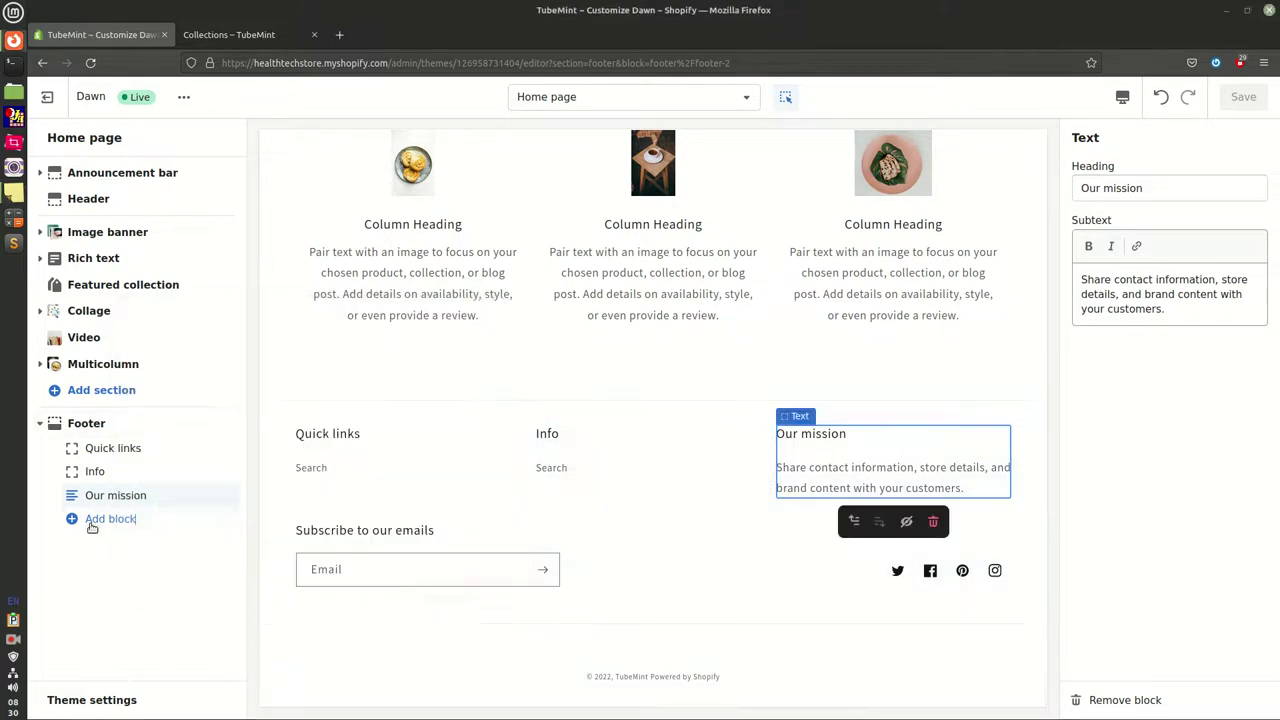
# Add a Blog posts section and retitle it 'Latest Blog posts'
pyautogui.click(86, 392)
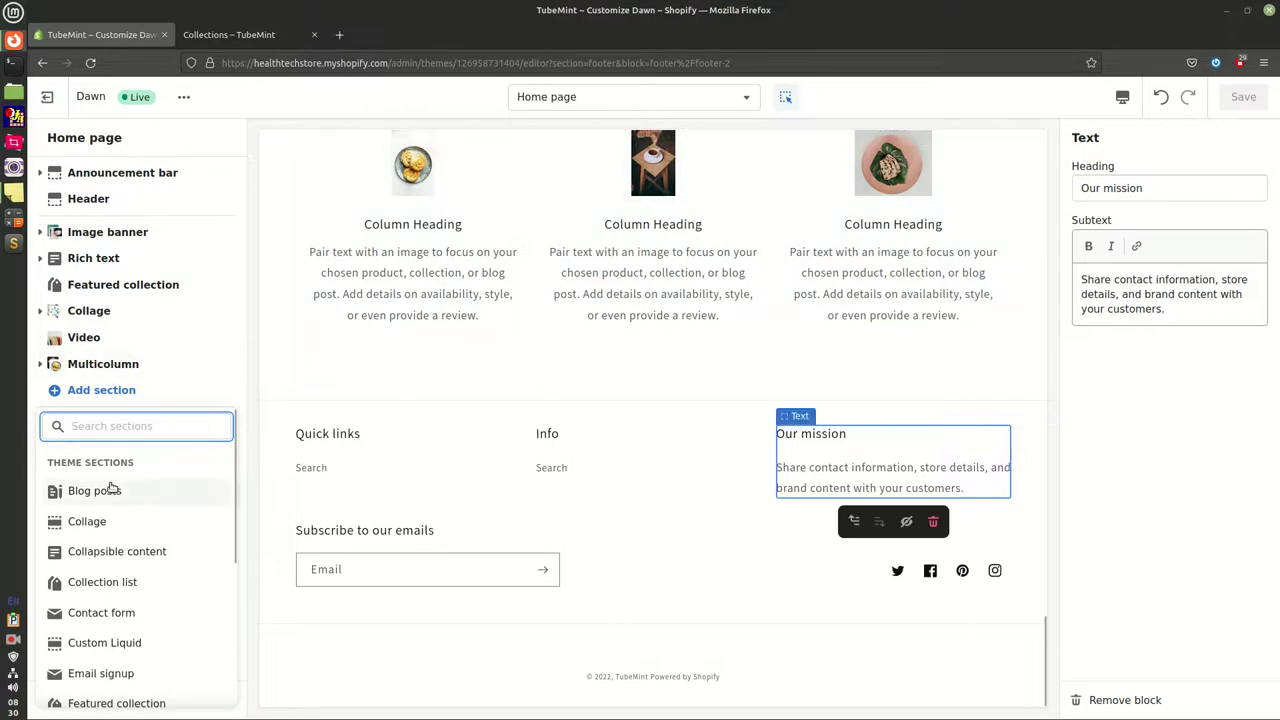
pyautogui.click(110, 489)
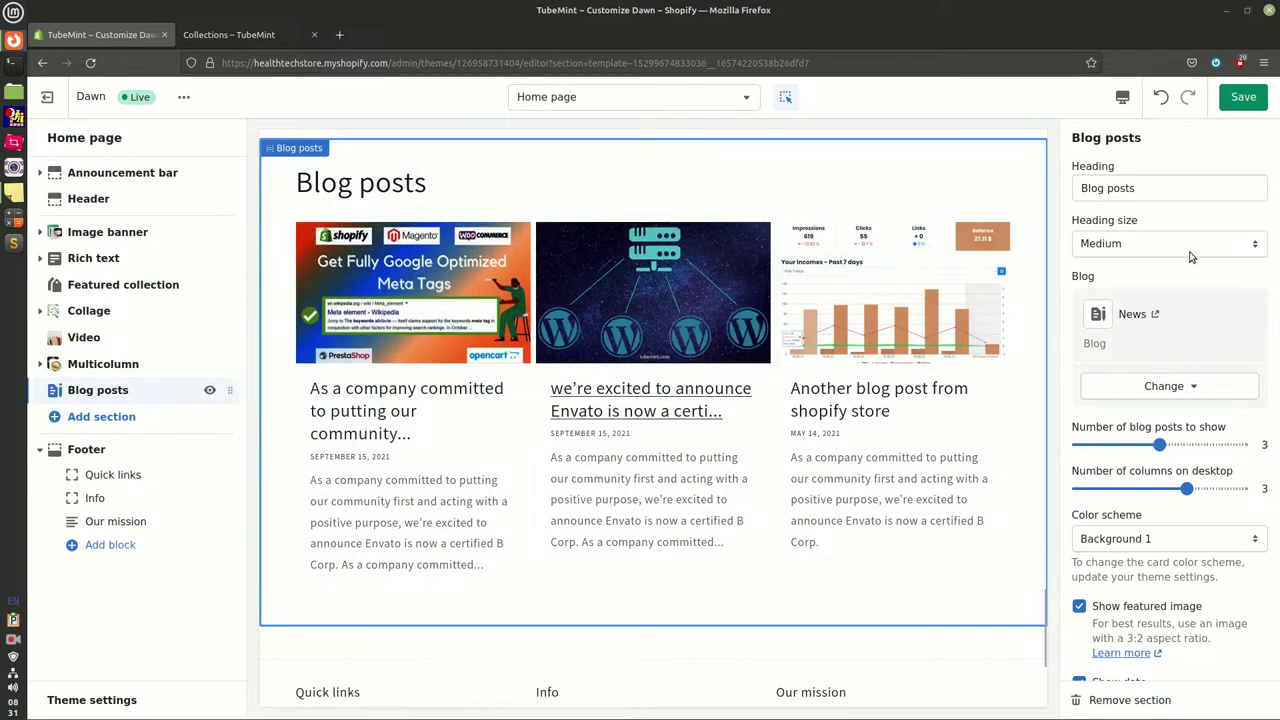
pyautogui.click(1083, 190)
pyautogui.write('Le')
pyautogui.press('BackSpace')
pyautogui.write('ates')
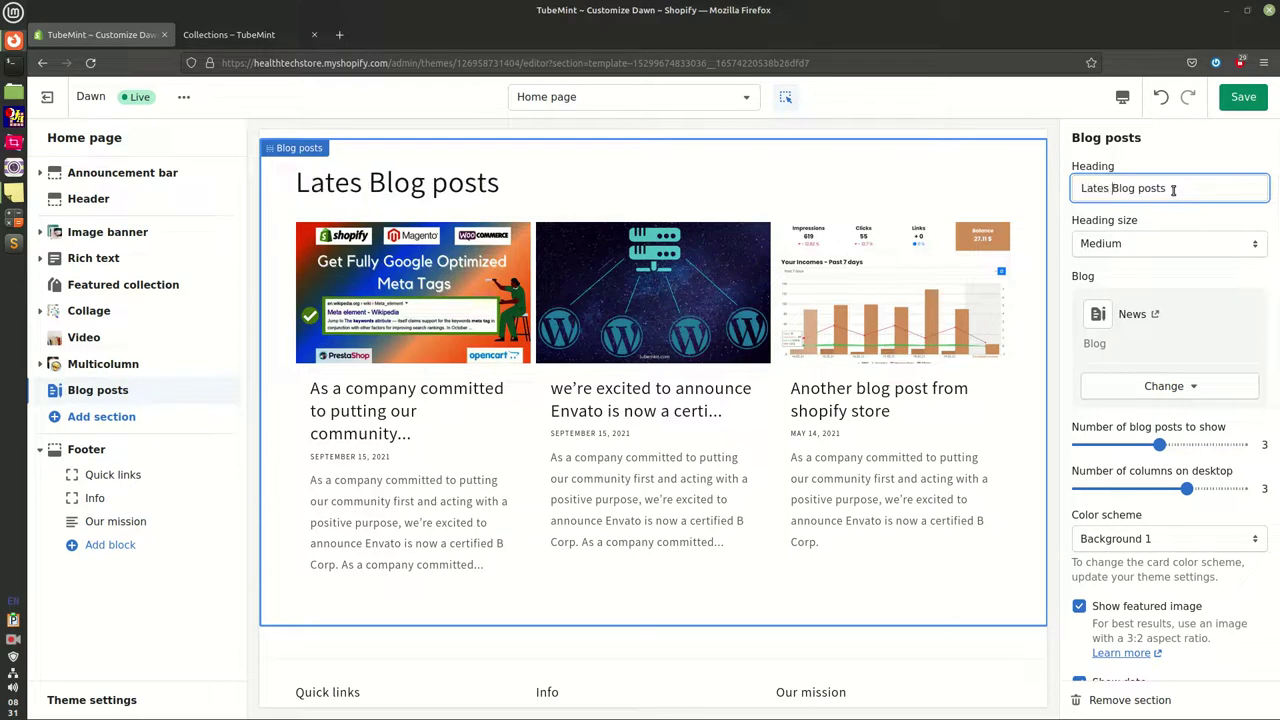
pyautogui.press('BackSpace')
pyautogui.write('t')
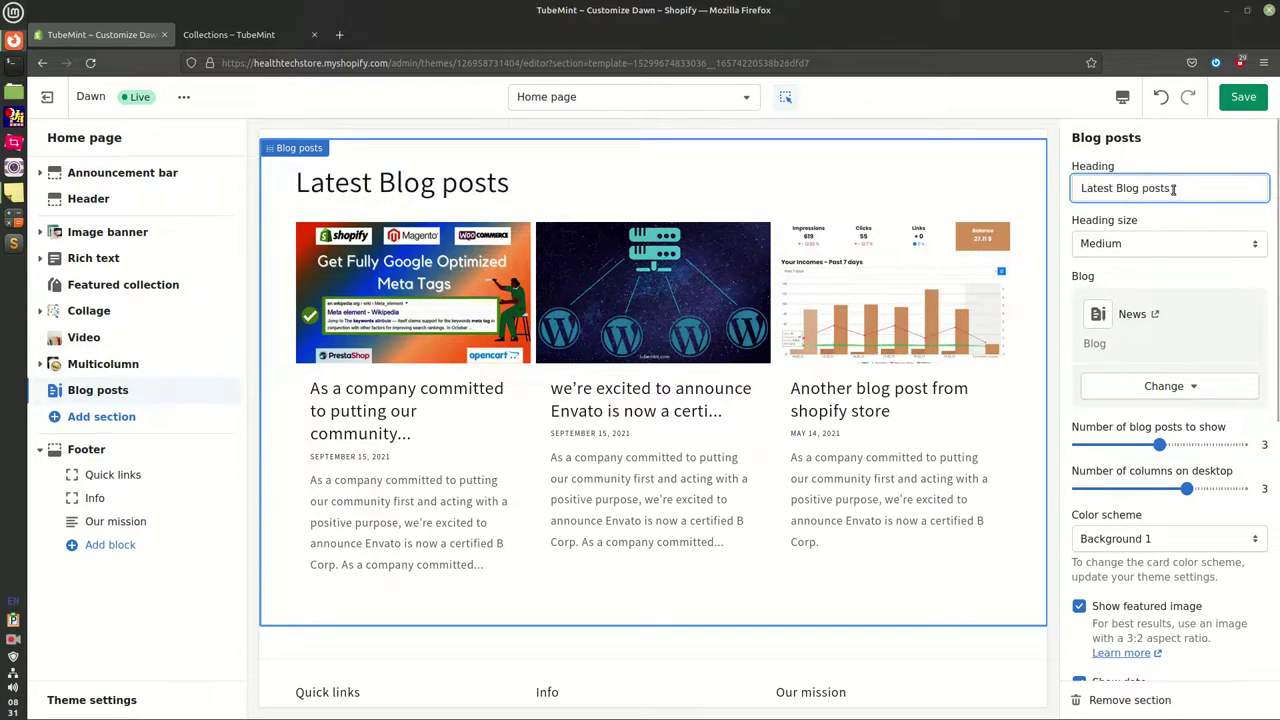
# Set the Blog posts heading size to Small
pyautogui.click(1130, 247)
pyautogui.click(1119, 264)
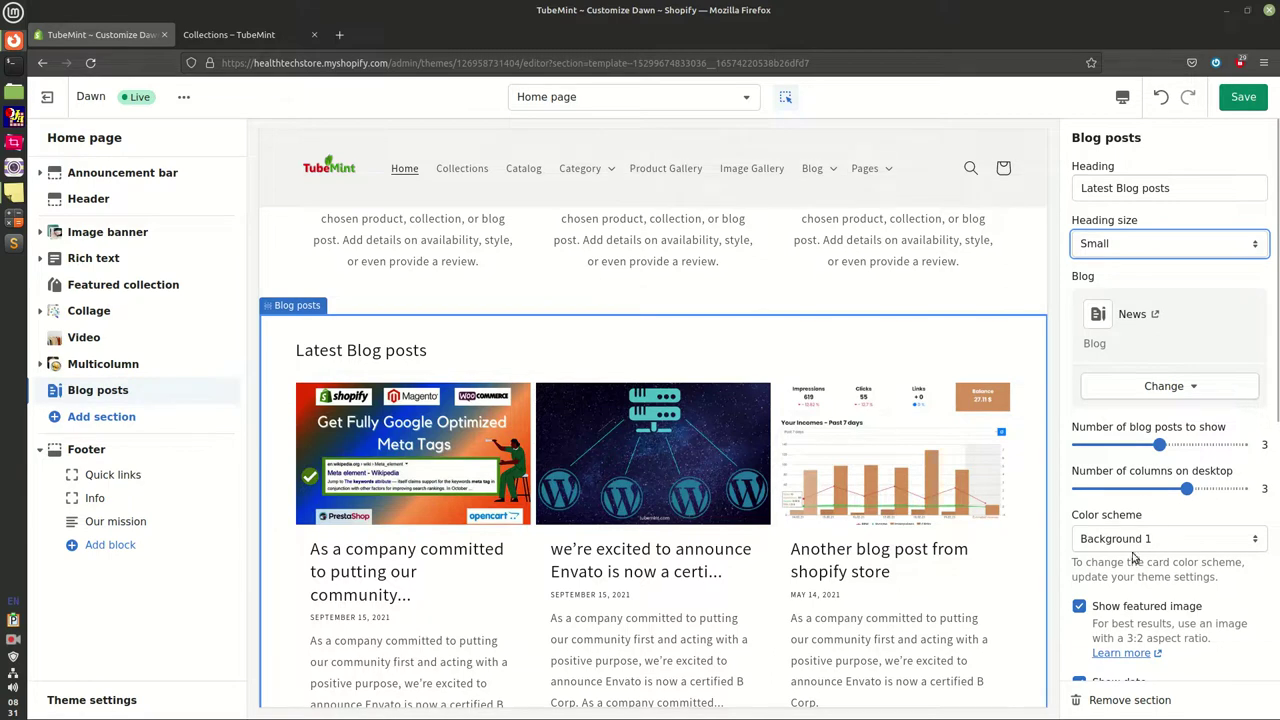
pyautogui.scroll(-3, 1150, 540)
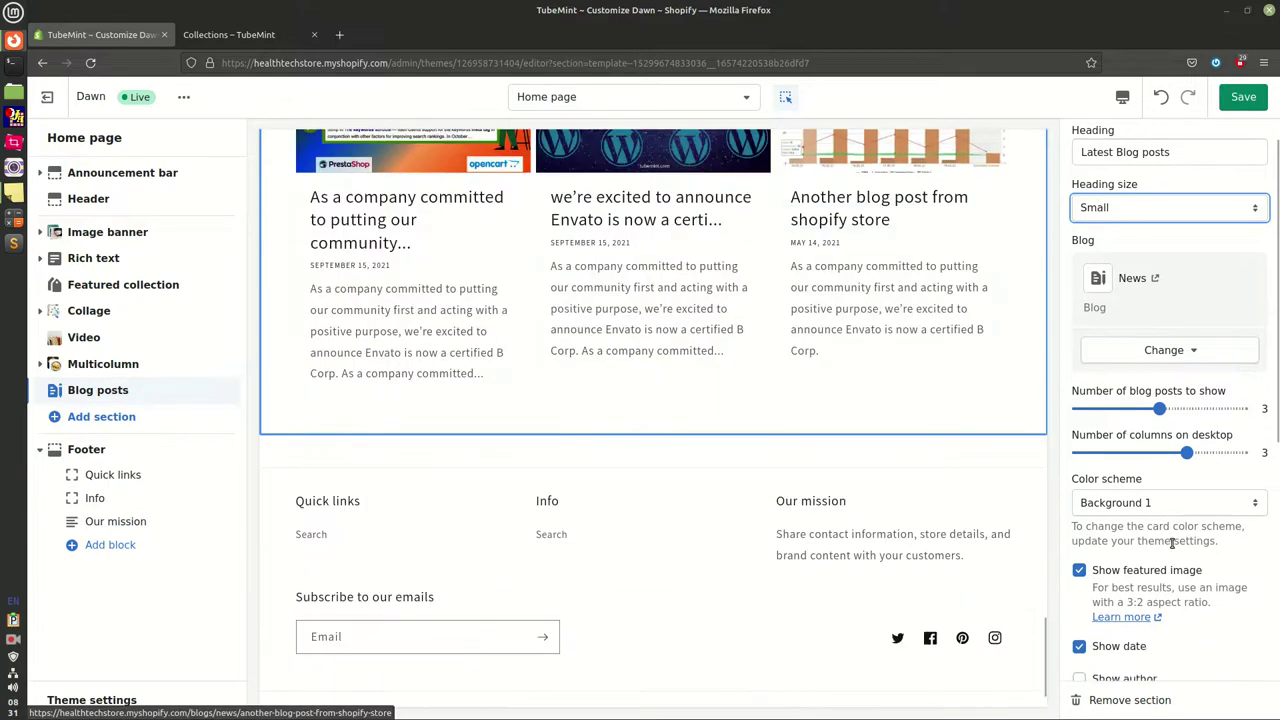
pyautogui.scroll(-2, 1173, 547)
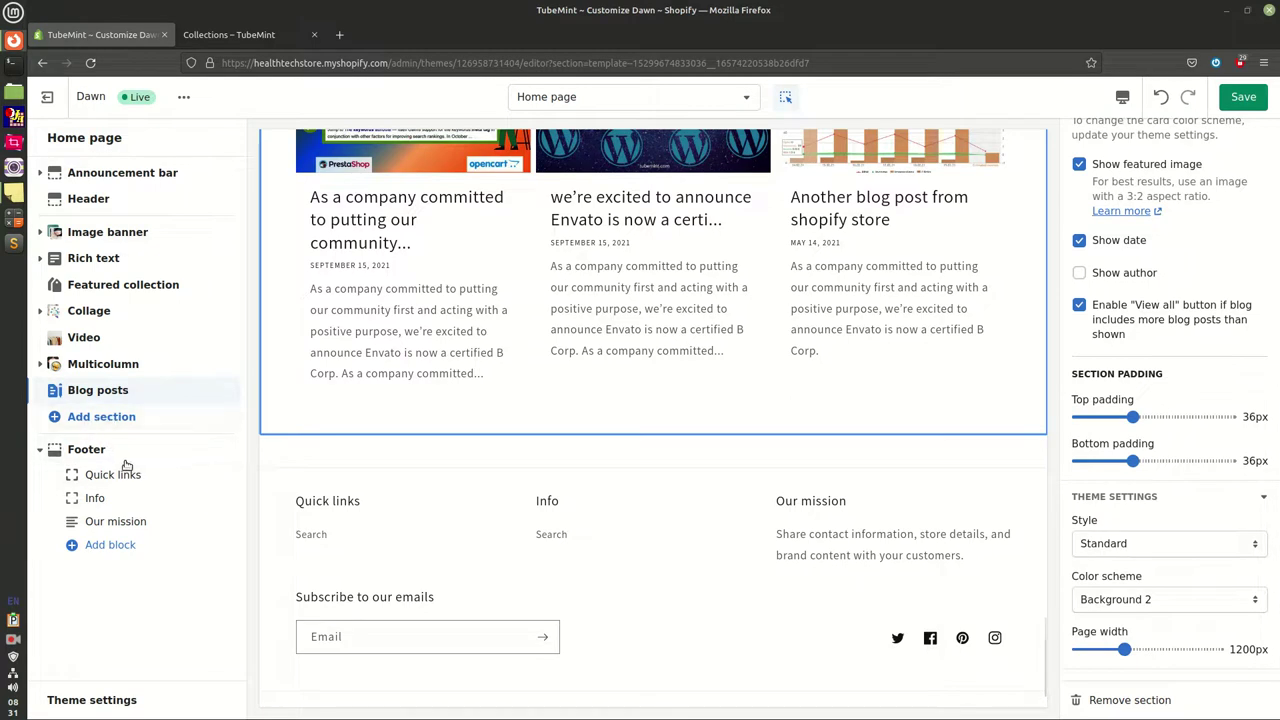
pyautogui.click(94, 393)
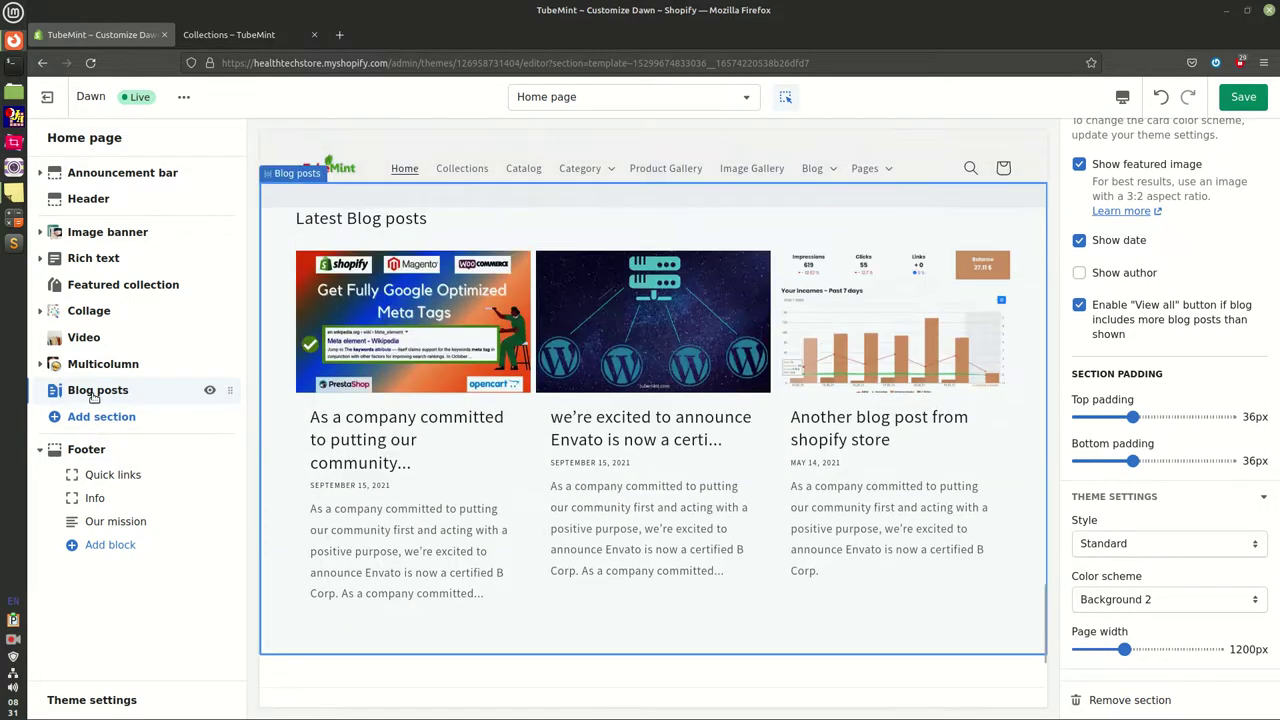
# Add an Image block to the footer showing the flower-in-pot photo
pyautogui.click(105, 545)
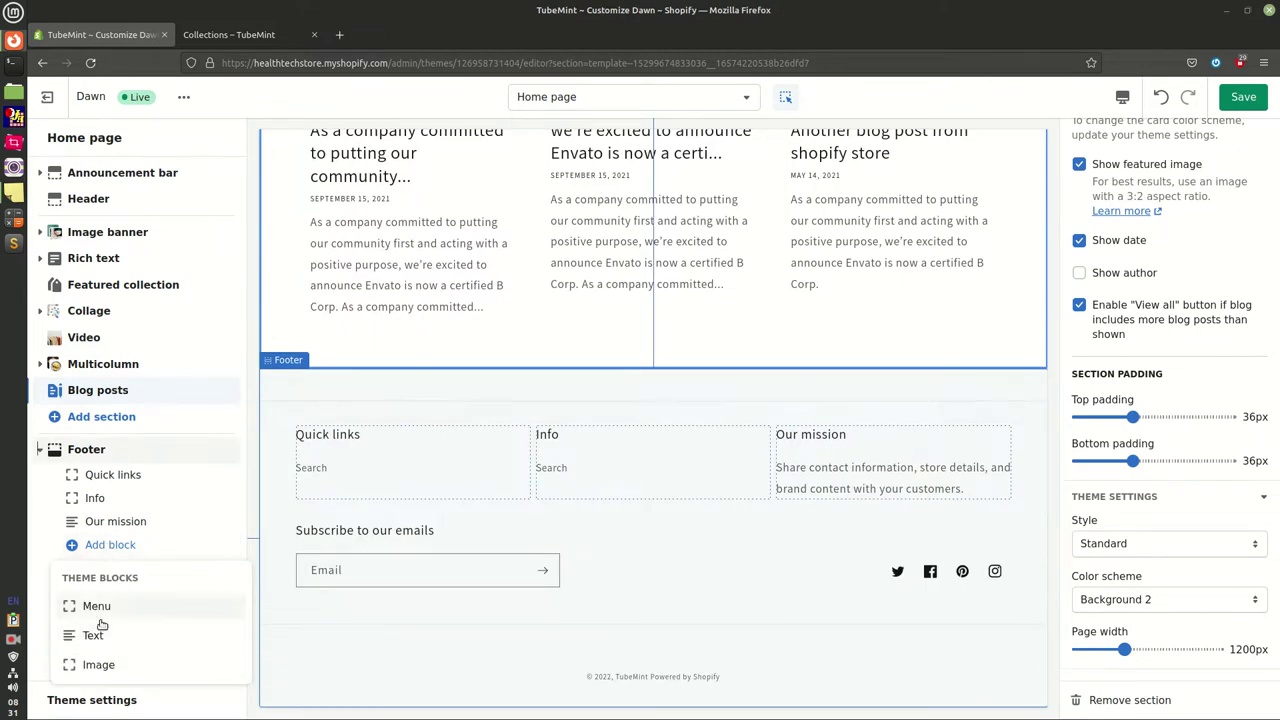
pyautogui.click(125, 664)
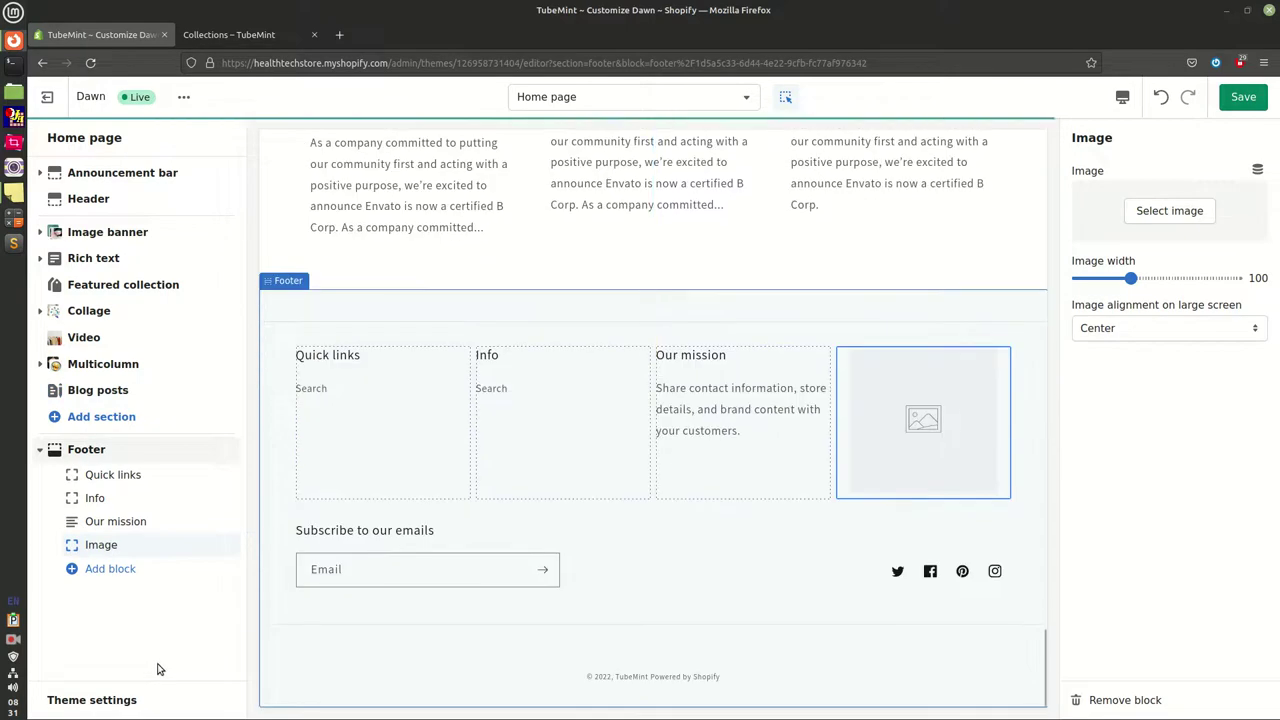
pyautogui.click(1154, 210)
pyautogui.scroll(-5, 1181, 560)
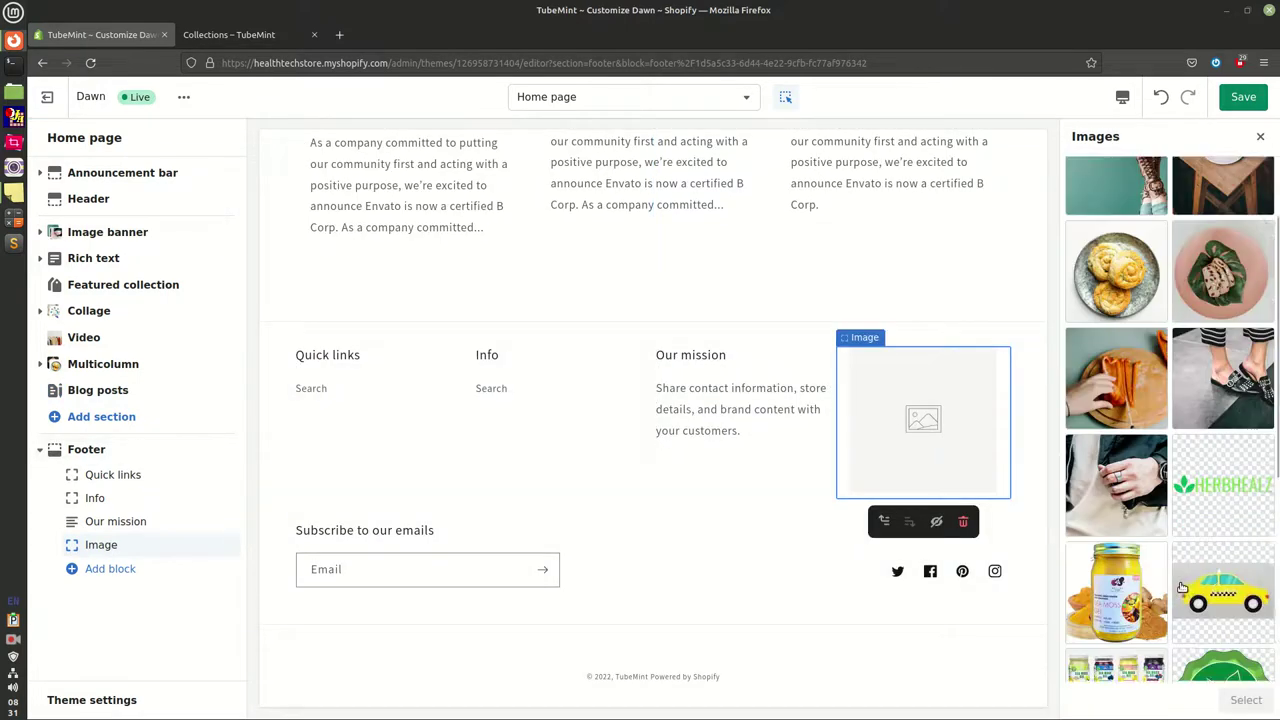
pyautogui.scroll(-2, 1181, 588)
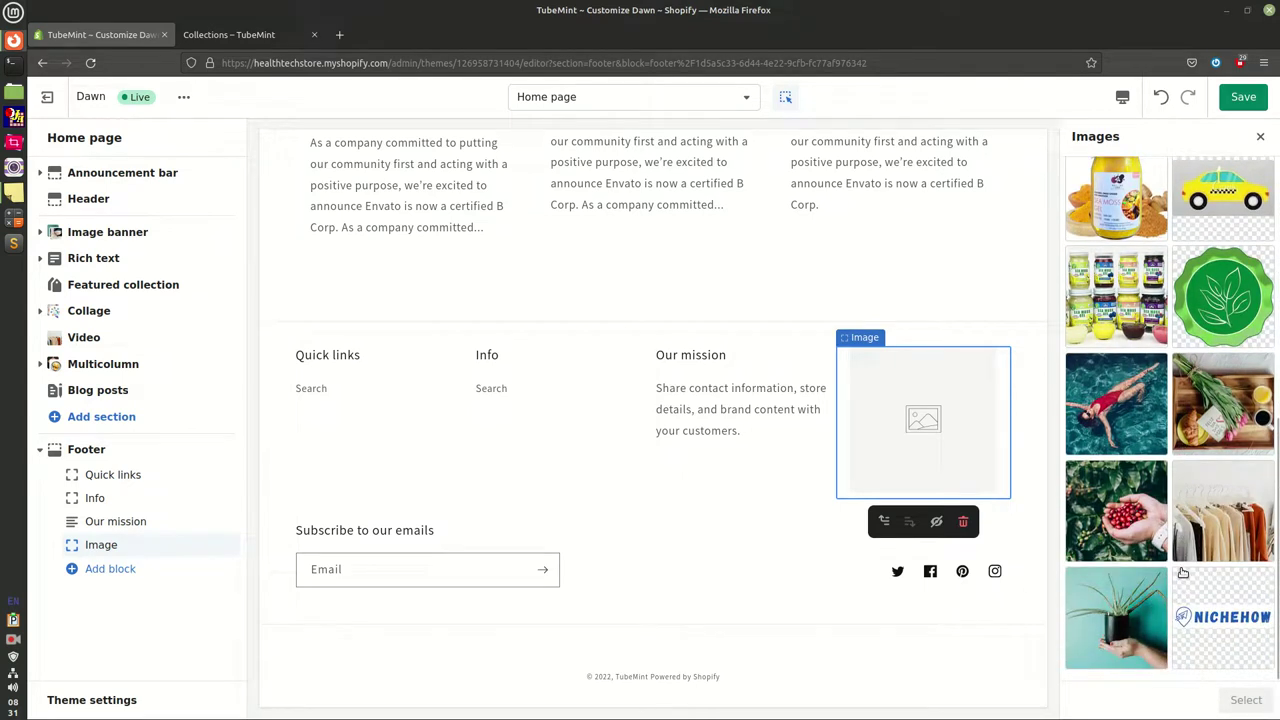
pyautogui.click(1100, 615)
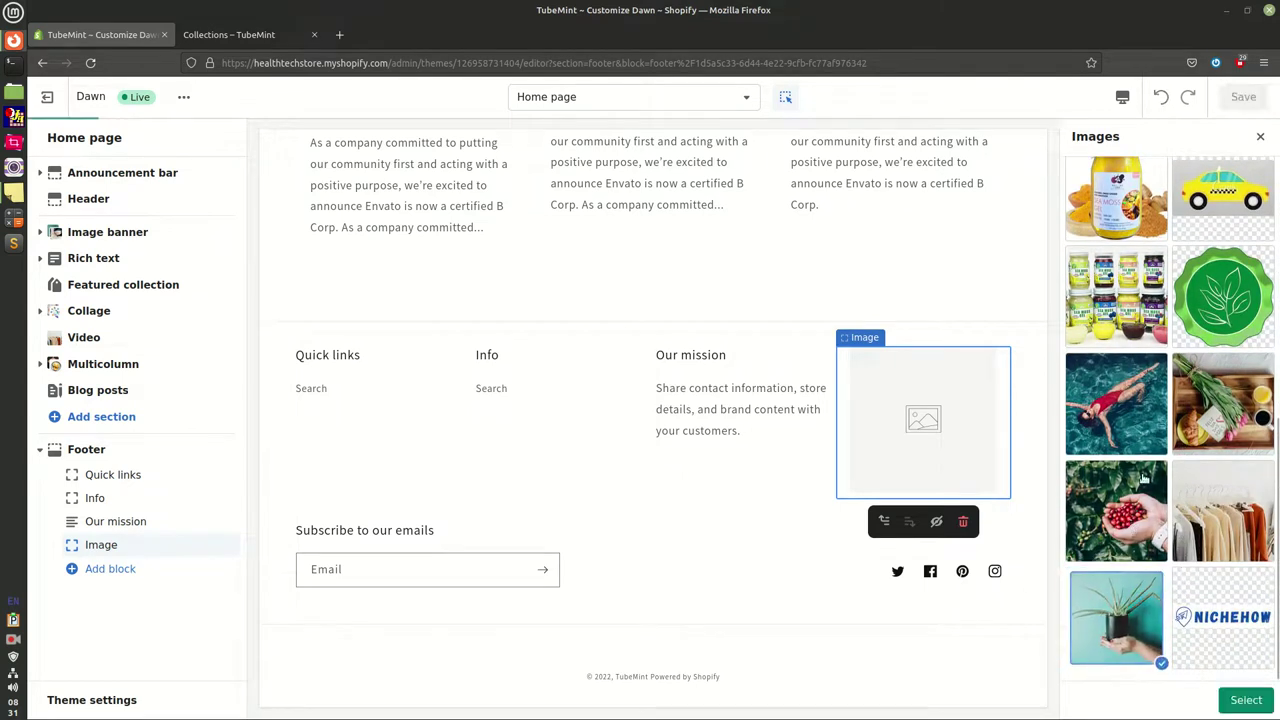
pyautogui.click(1248, 702)
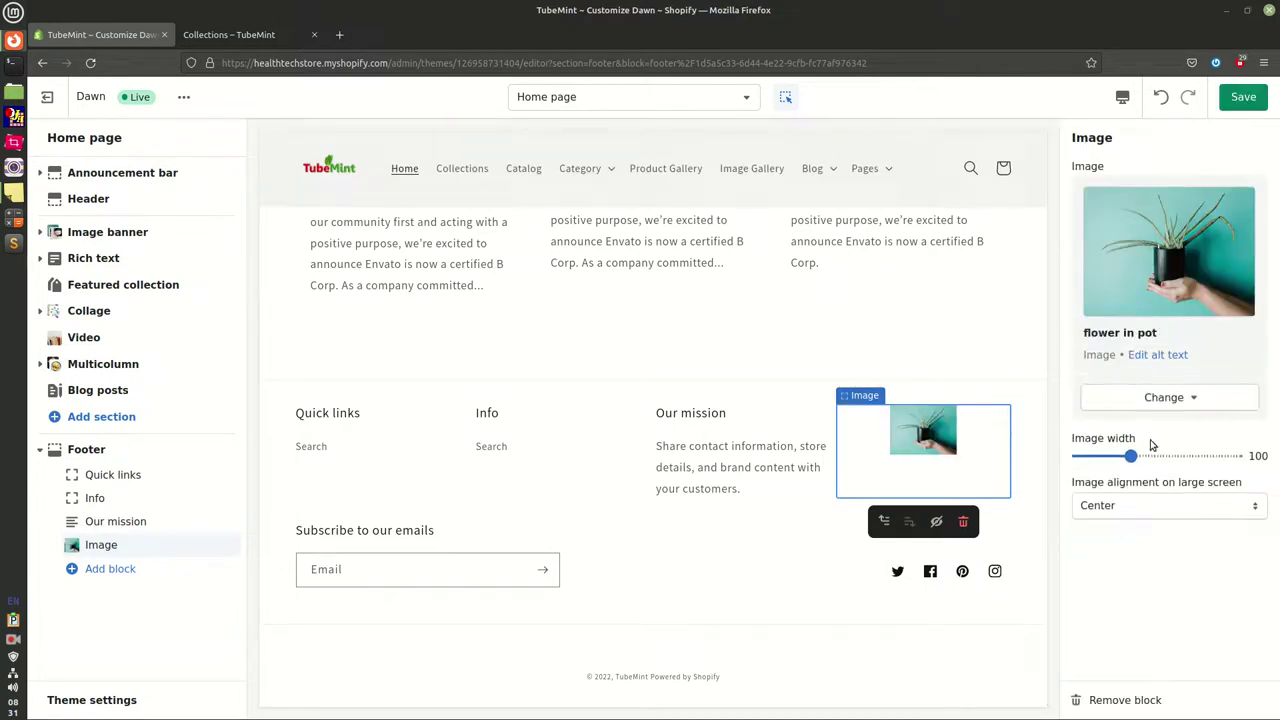
# Set the footer image width to 200, save, and keep it centre-aligned
pyautogui.moveTo(1140, 459); pyautogui.dragTo(1186, 460)
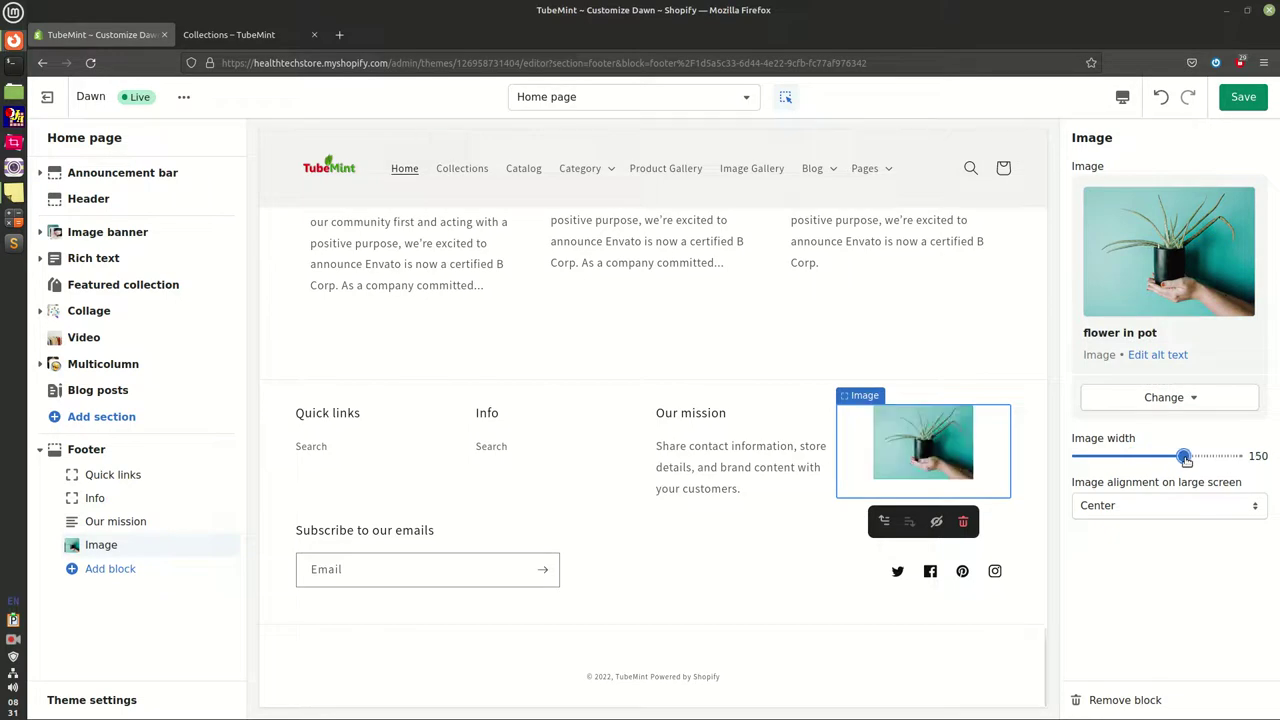
pyautogui.moveTo(1186, 460); pyautogui.dragTo(1262, 458)
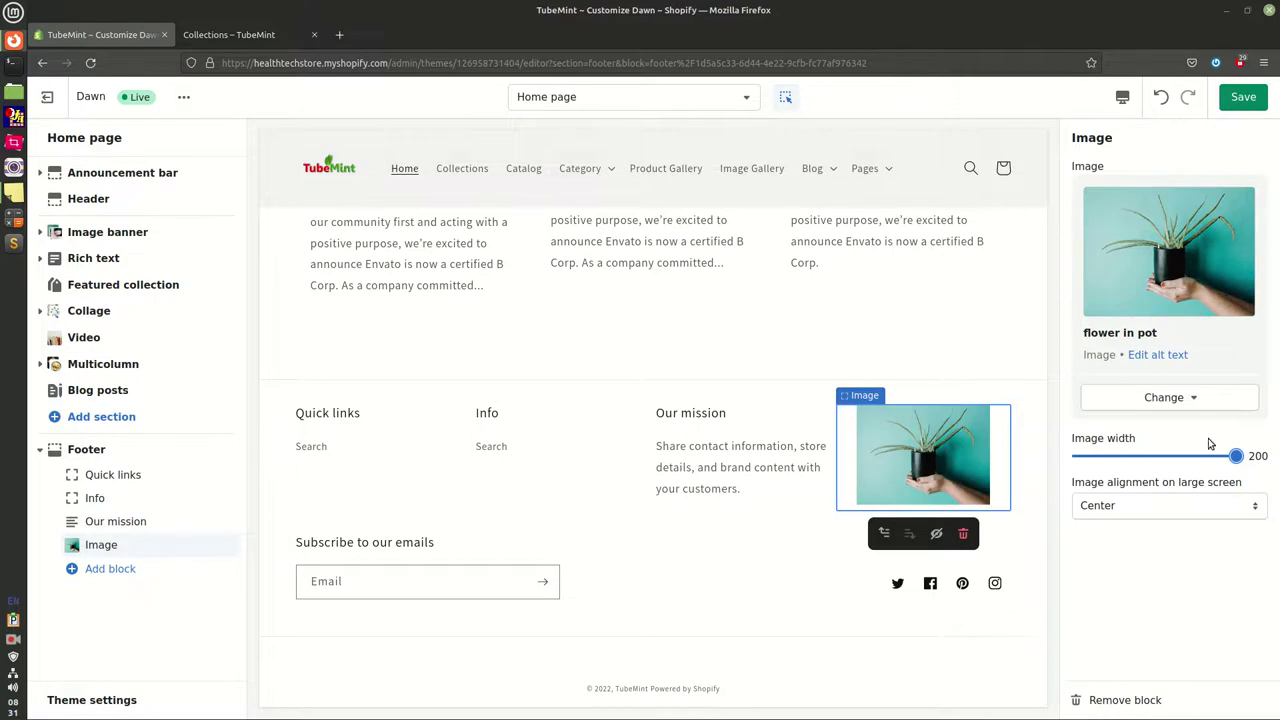
pyautogui.click(1242, 102)
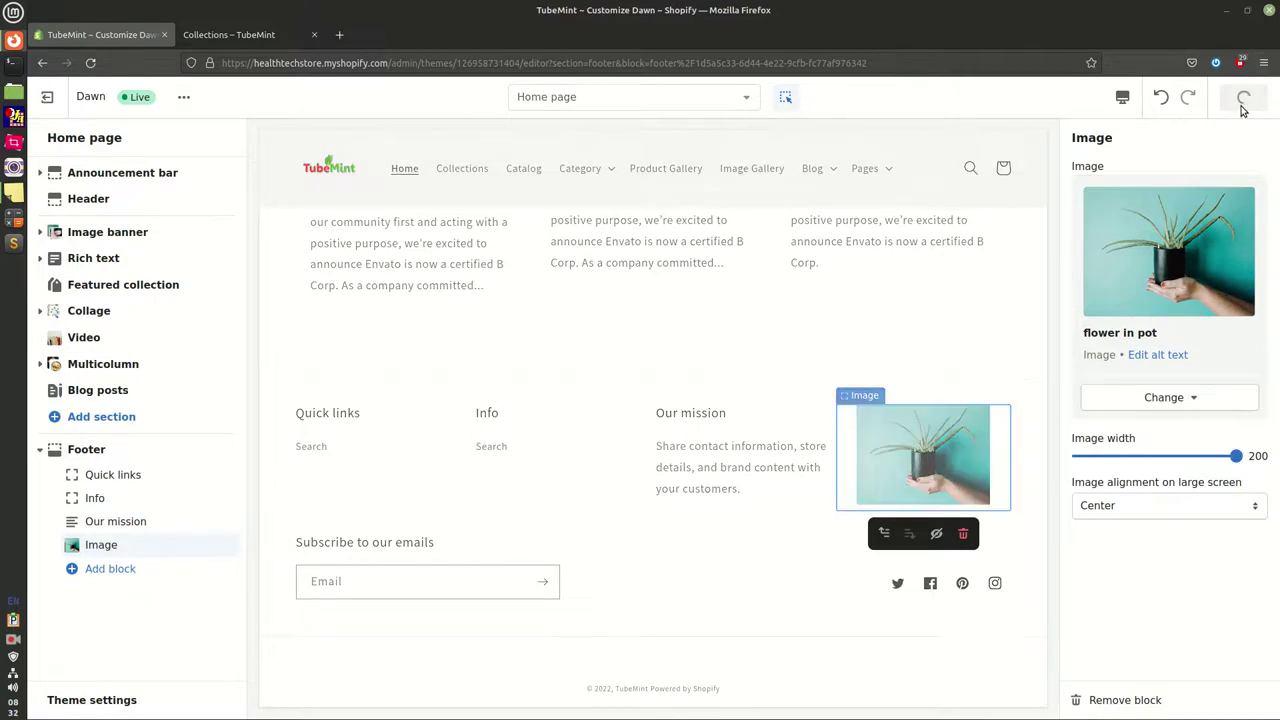
pyautogui.click(1134, 505)
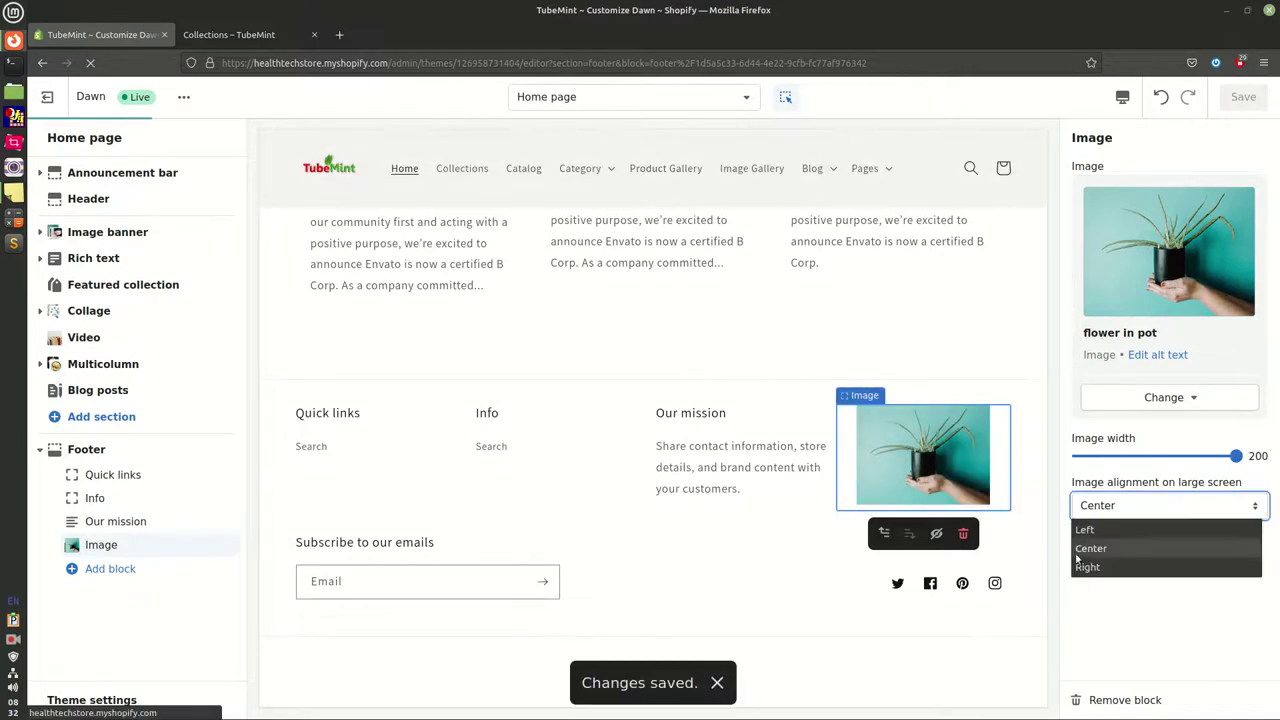
pyautogui.click(1136, 629)
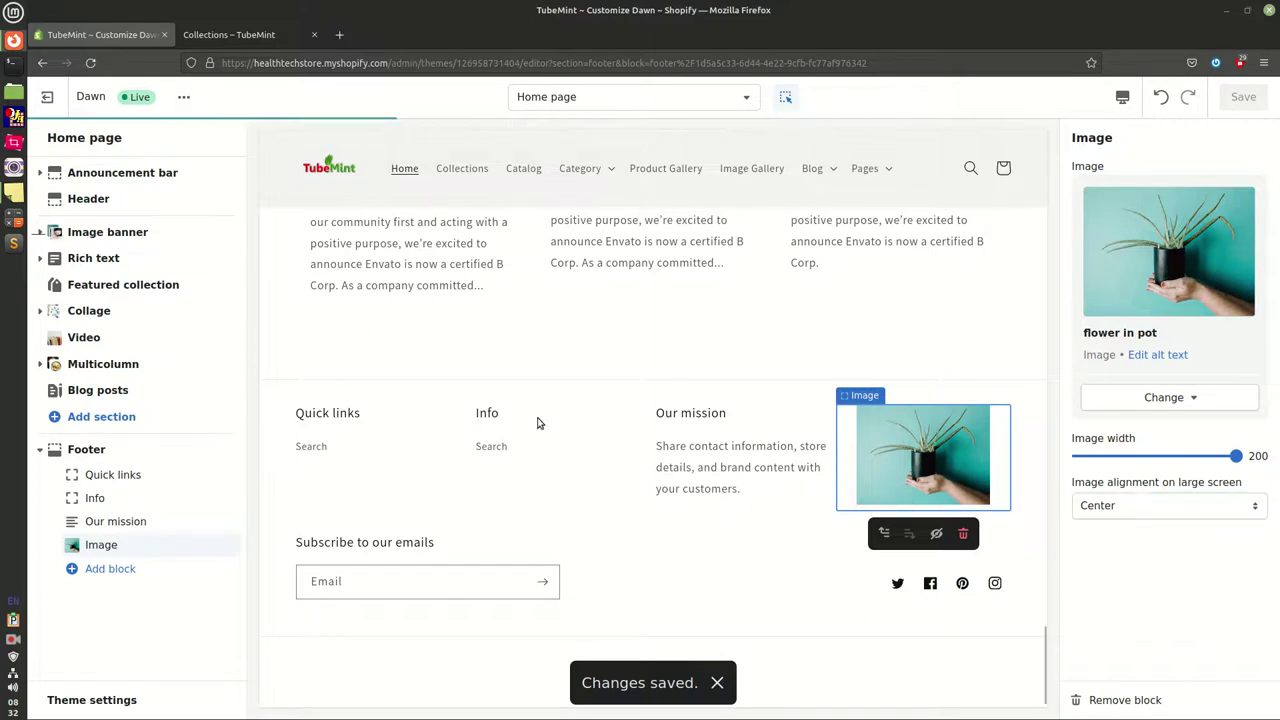
pyautogui.scroll(10, 560, 303)
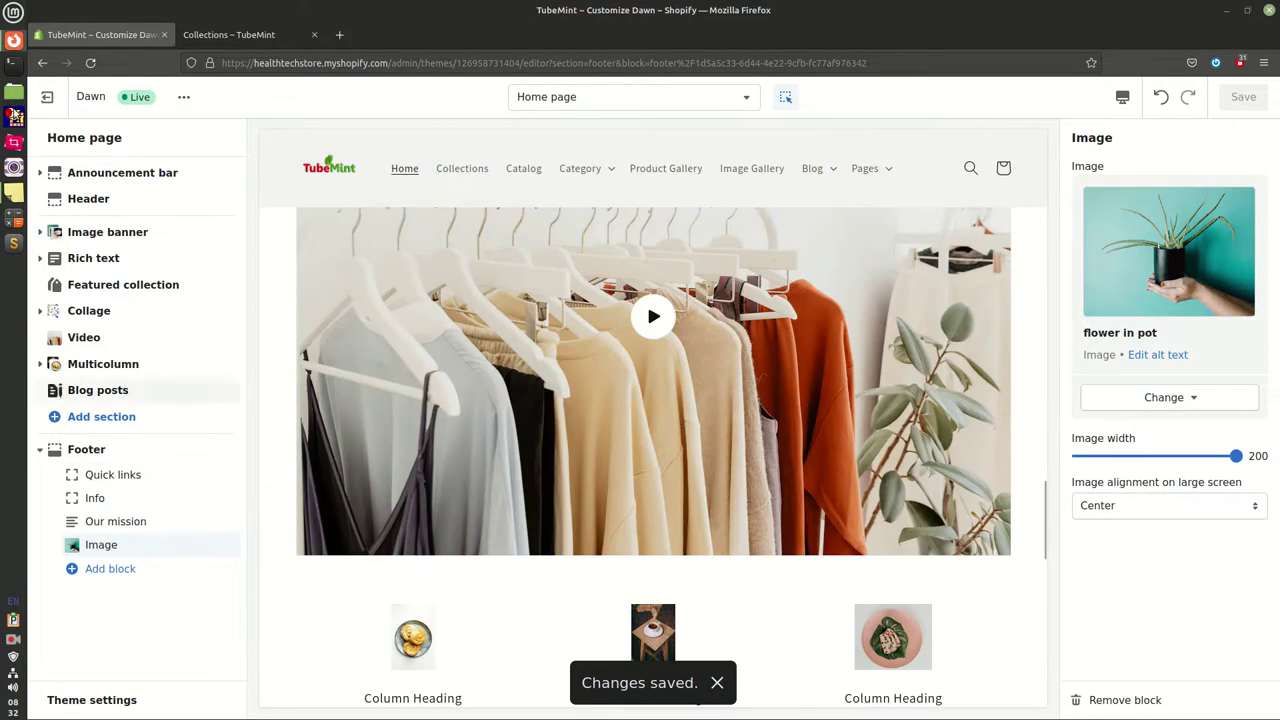
# Start a new line in the tutorial sticky note and begin typing 'Let's move on'
pyautogui.click(14, 192)
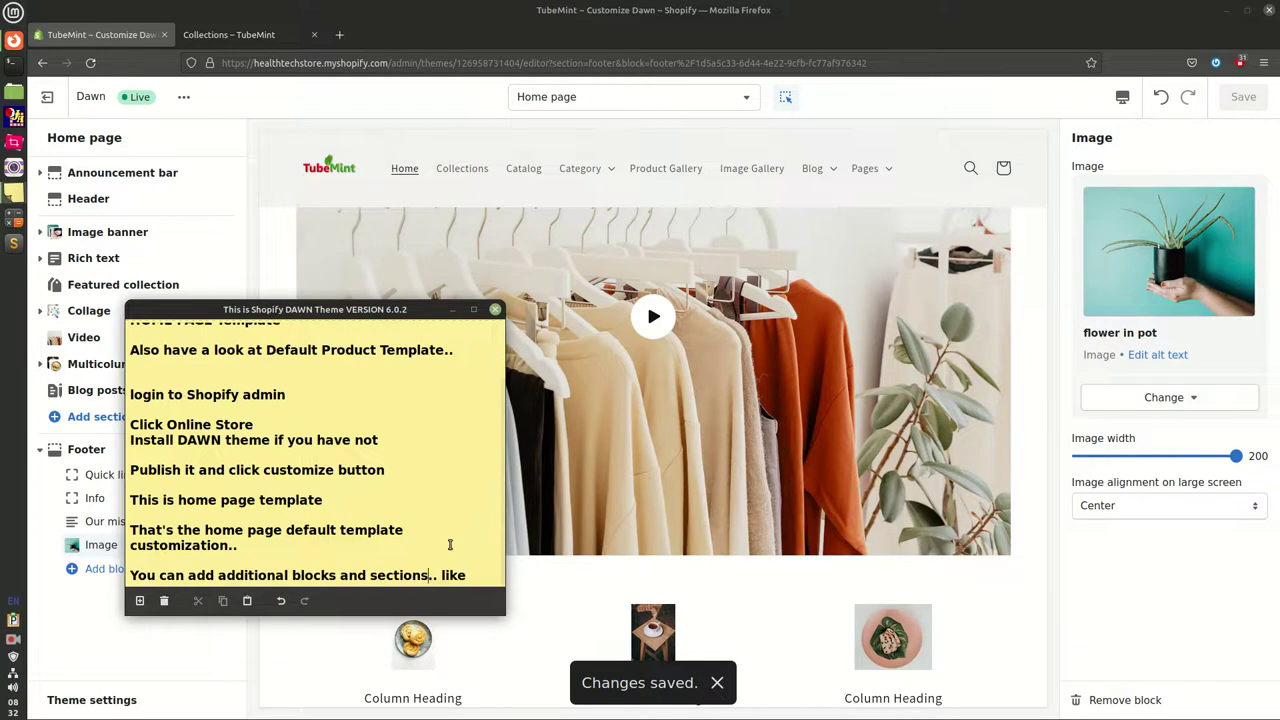
pyautogui.press('Return')
pyautogui.press('Return')
pyautogui.press('Return')
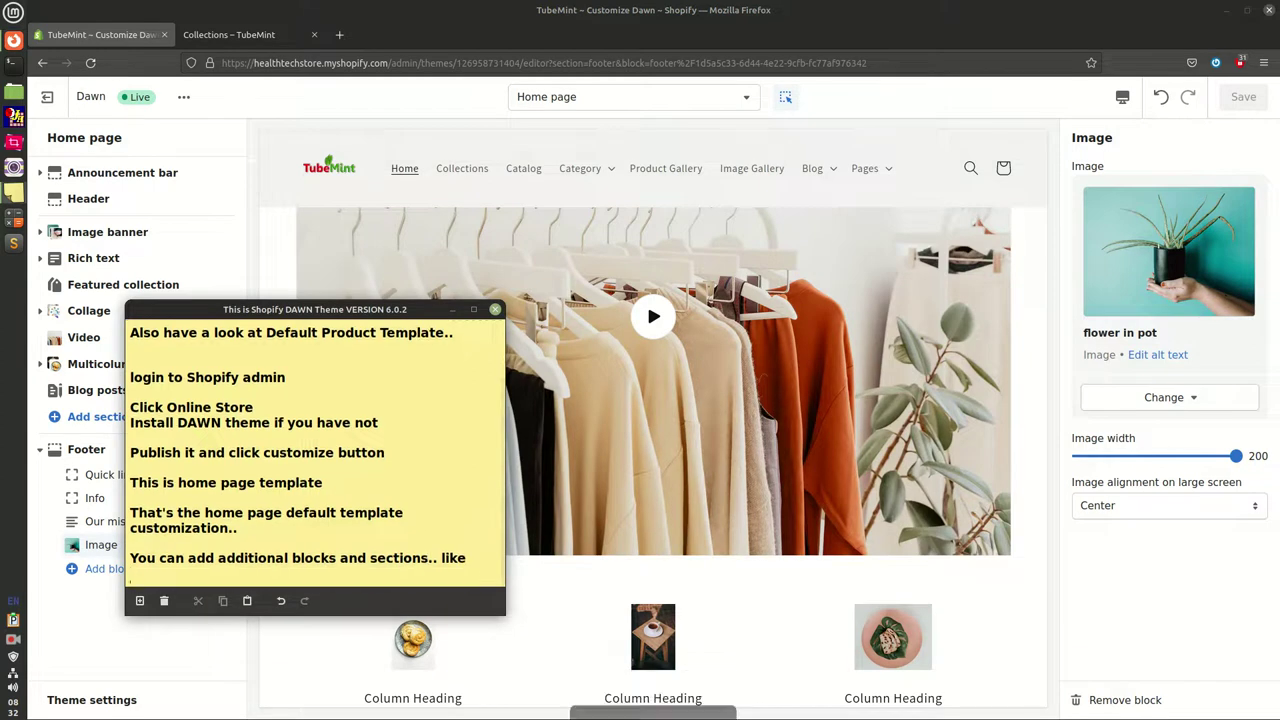
pyautogui.write("Let's")
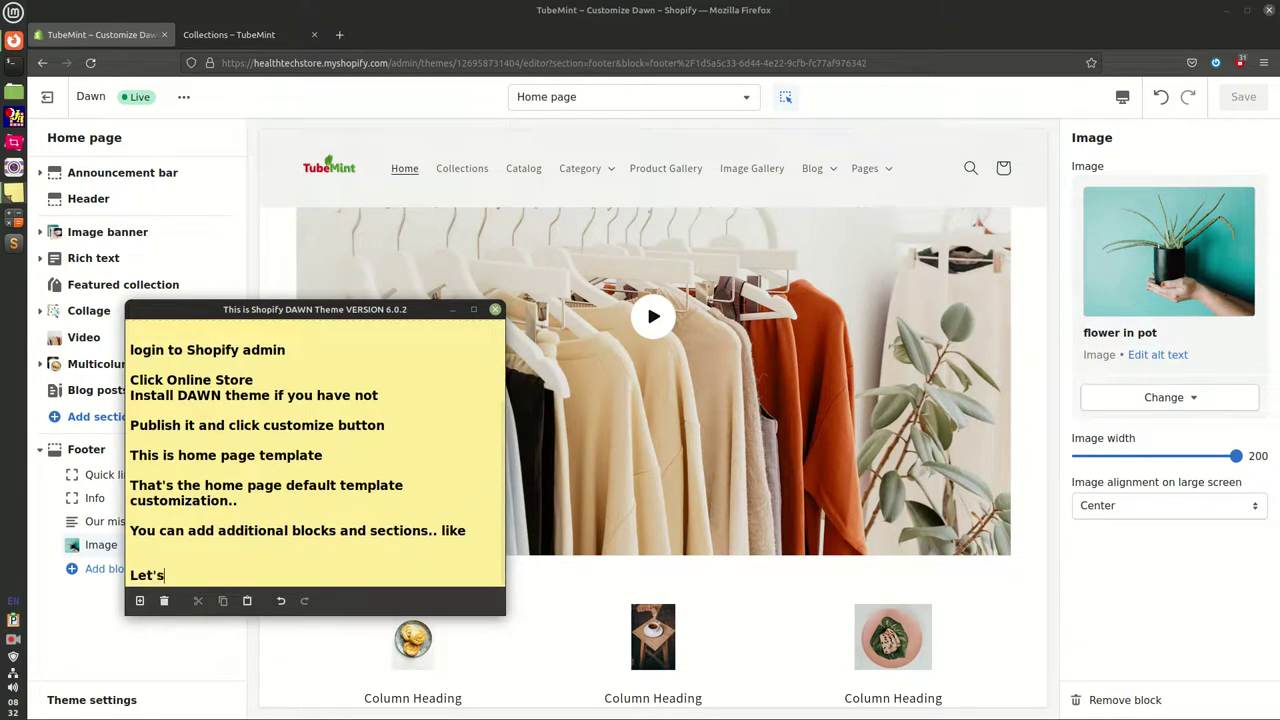
pyautogui.press('BackSpace')
pyautogui.press('BackSpace')
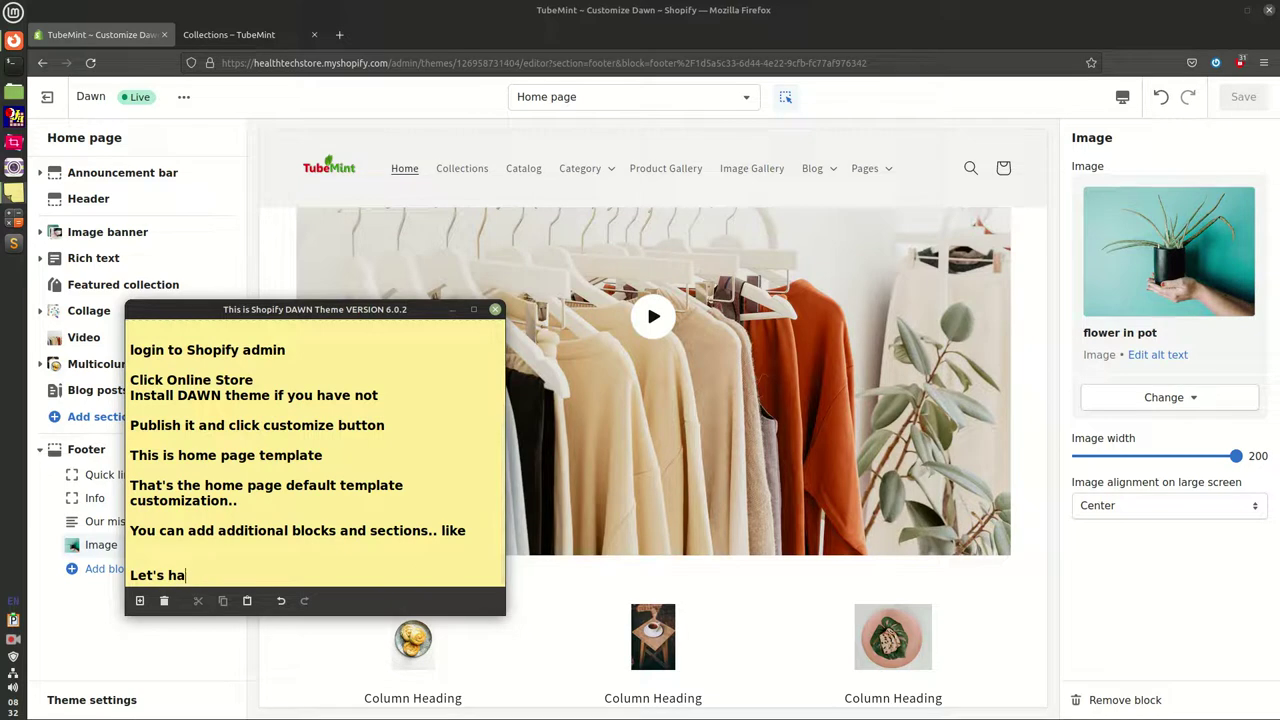
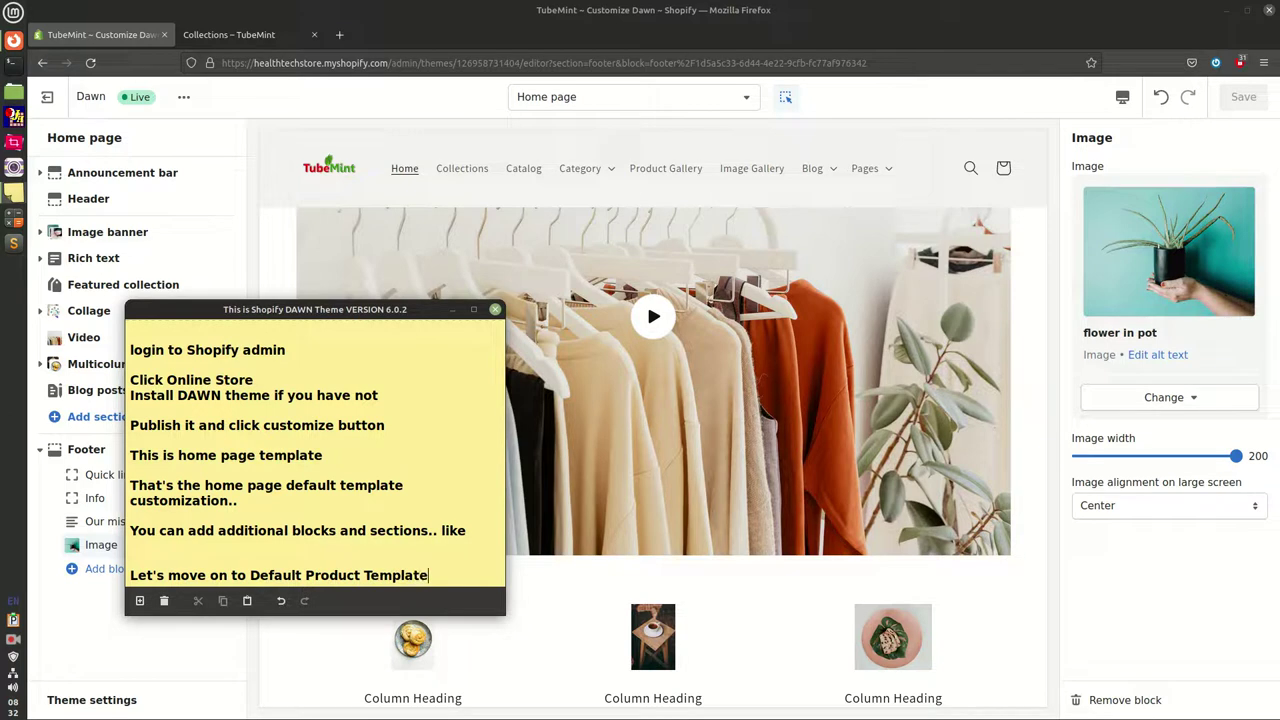
# Load the Default product template, then view the TubeMint storefront home page
pyautogui.click(595, 97)
pyautogui.click(572, 232)
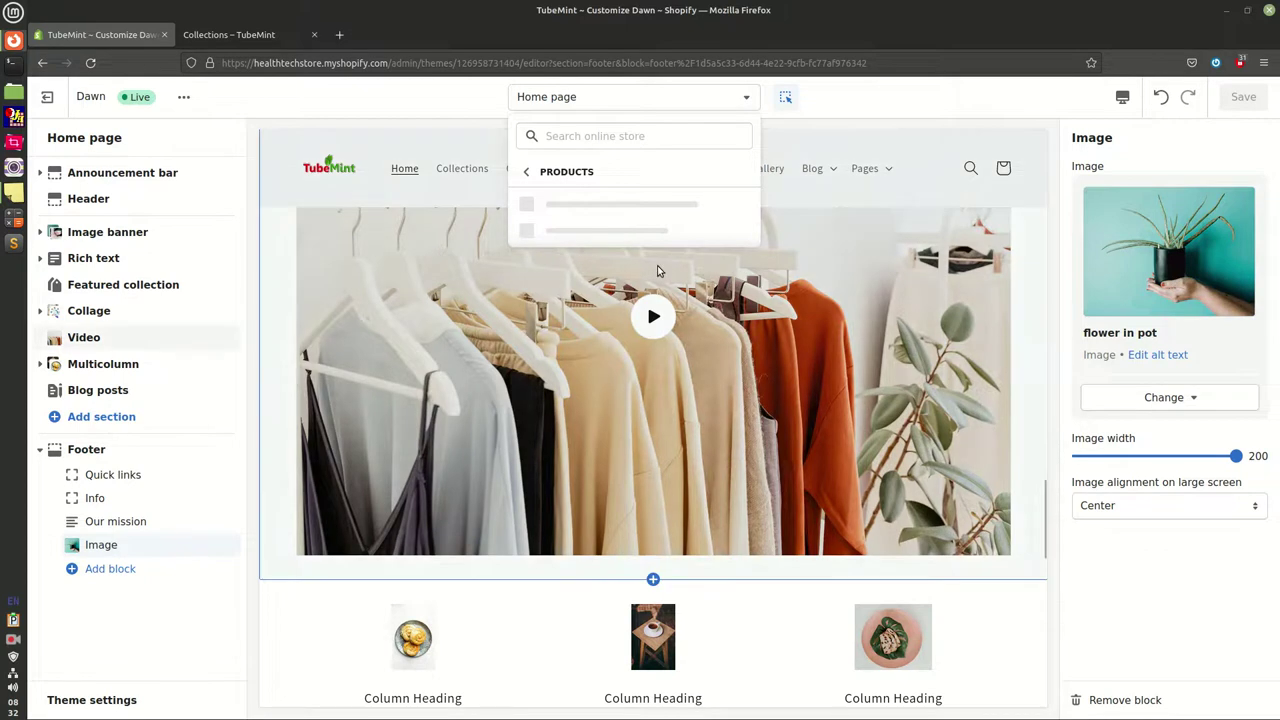
pyautogui.click(579, 204)
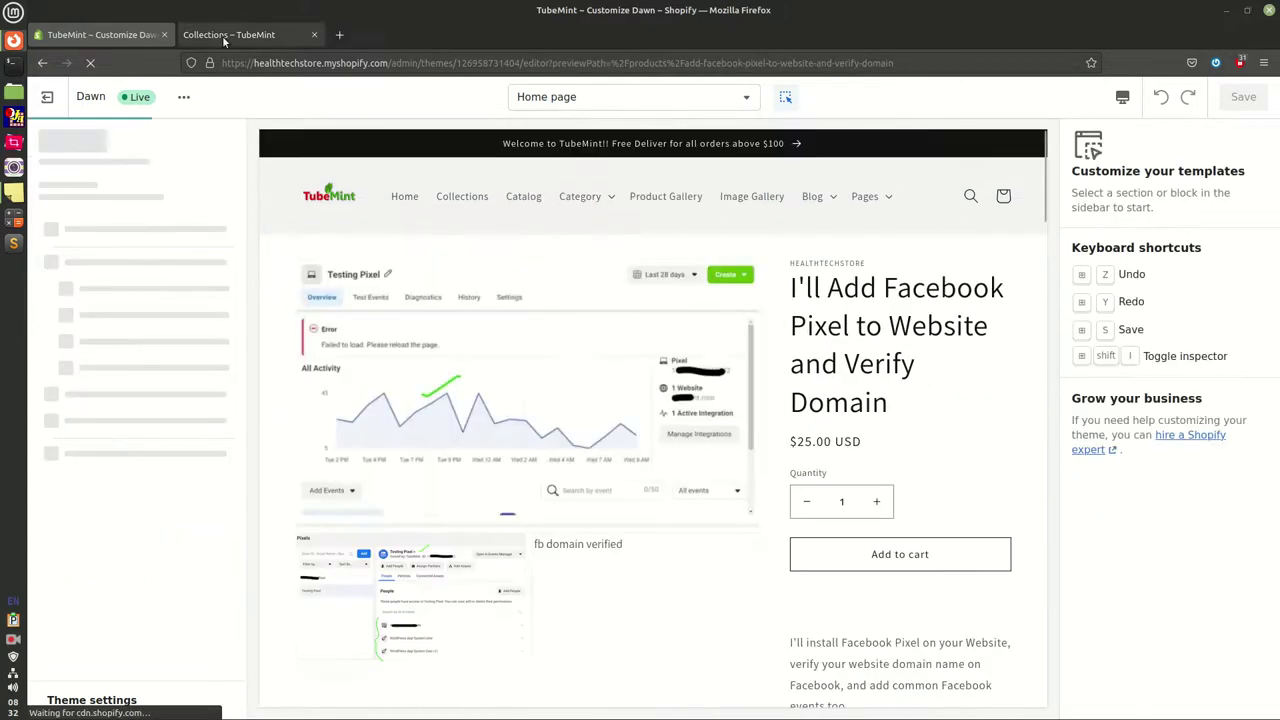
pyautogui.click(226, 34)
pyautogui.click(284, 155)
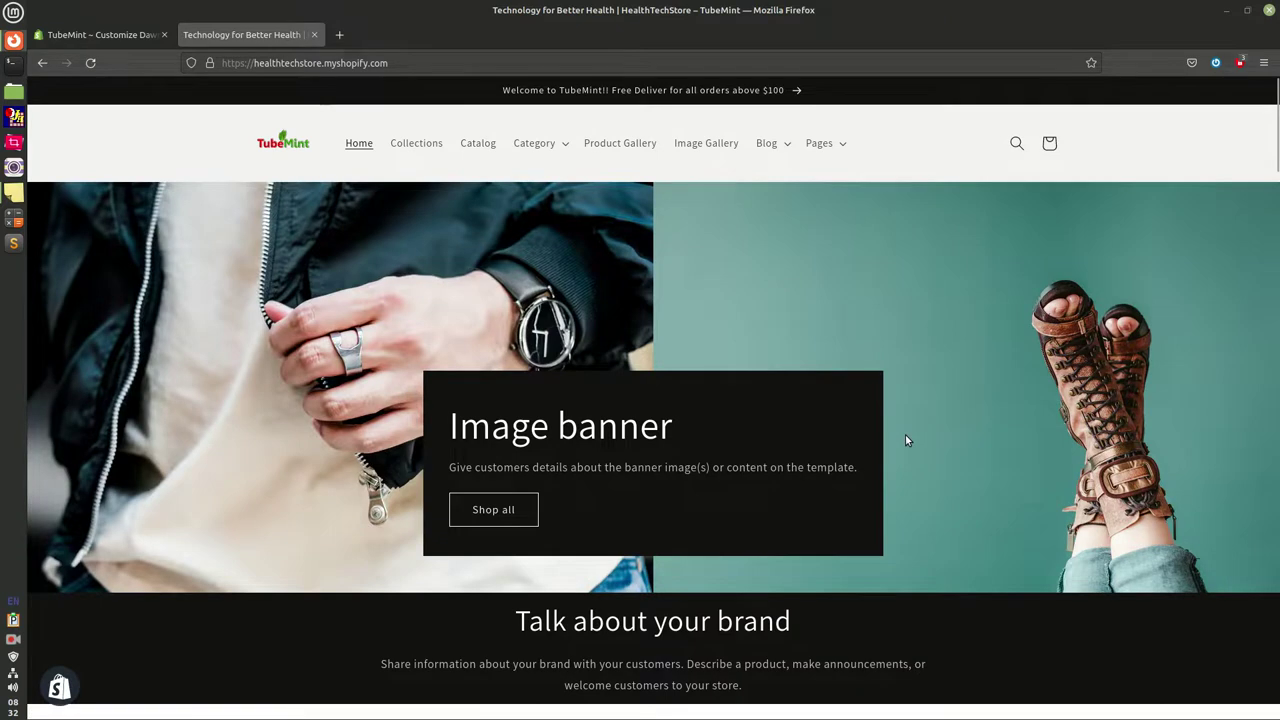
# Review the TubeMint home page down to the footer and back, then return to Customize Dawn
pyautogui.scroll(-3, 905, 436)
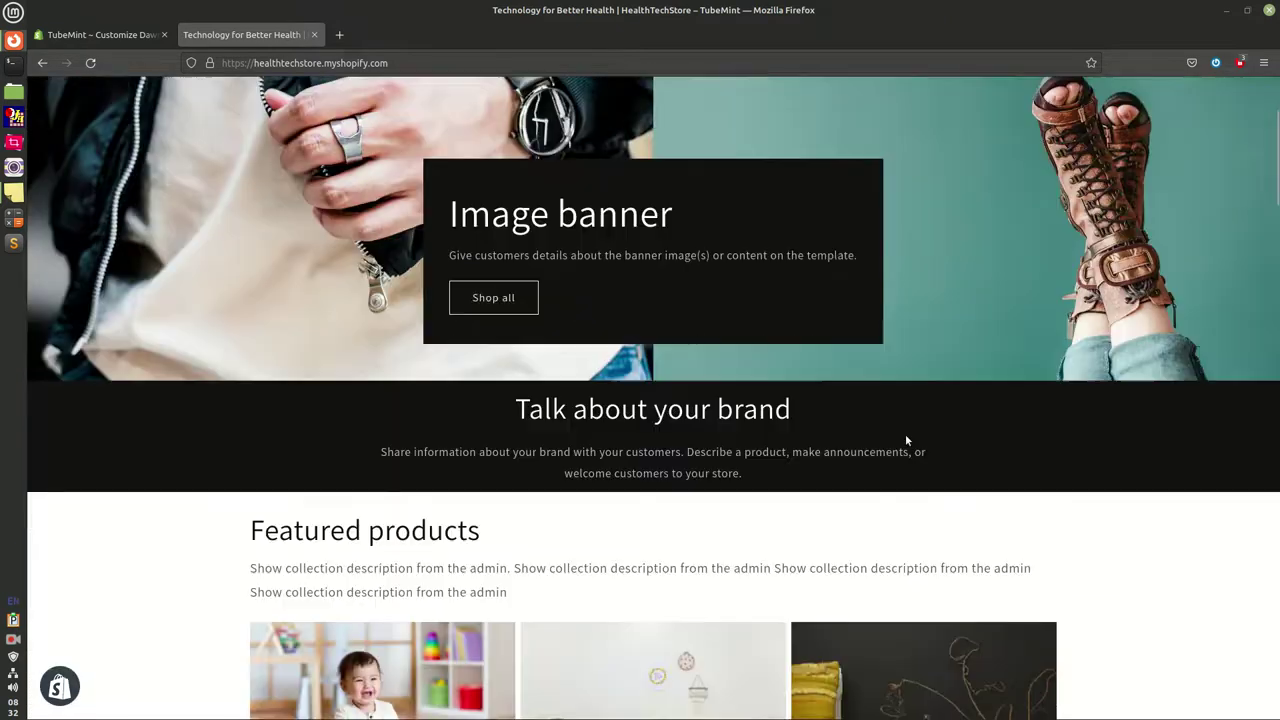
pyautogui.scroll(-9, 905, 440)
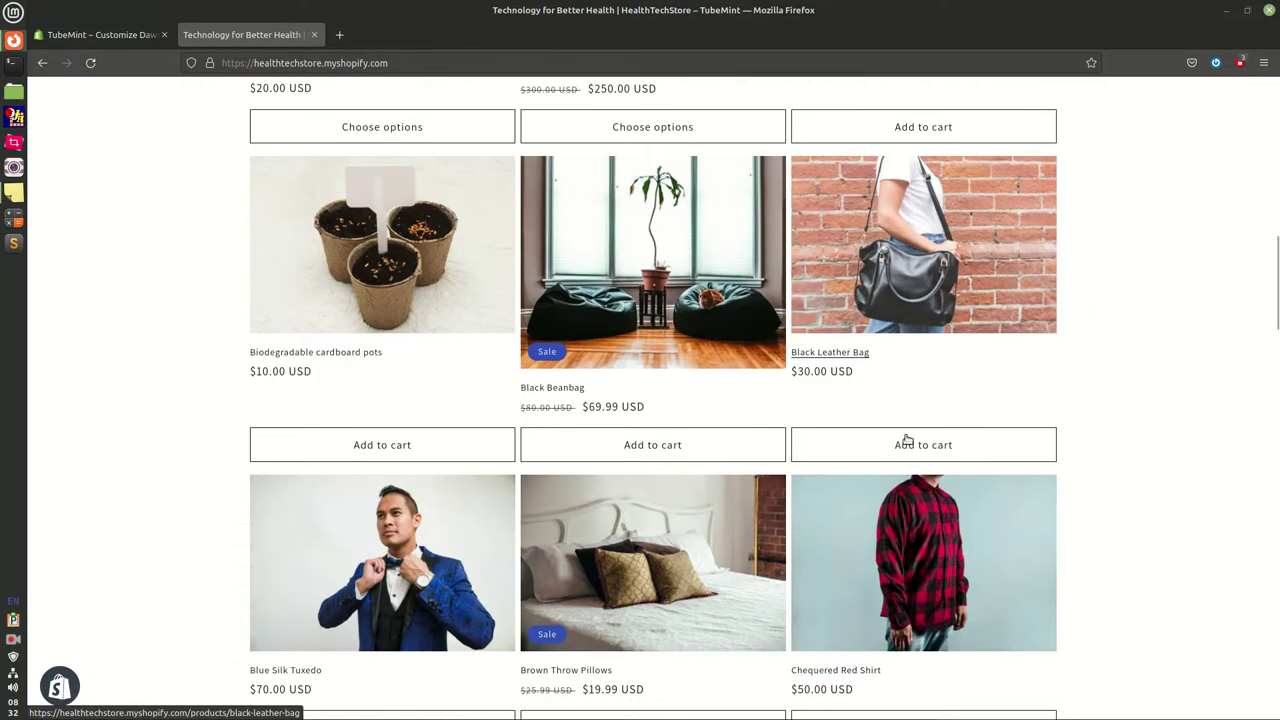
pyautogui.scroll(-10, 905, 440)
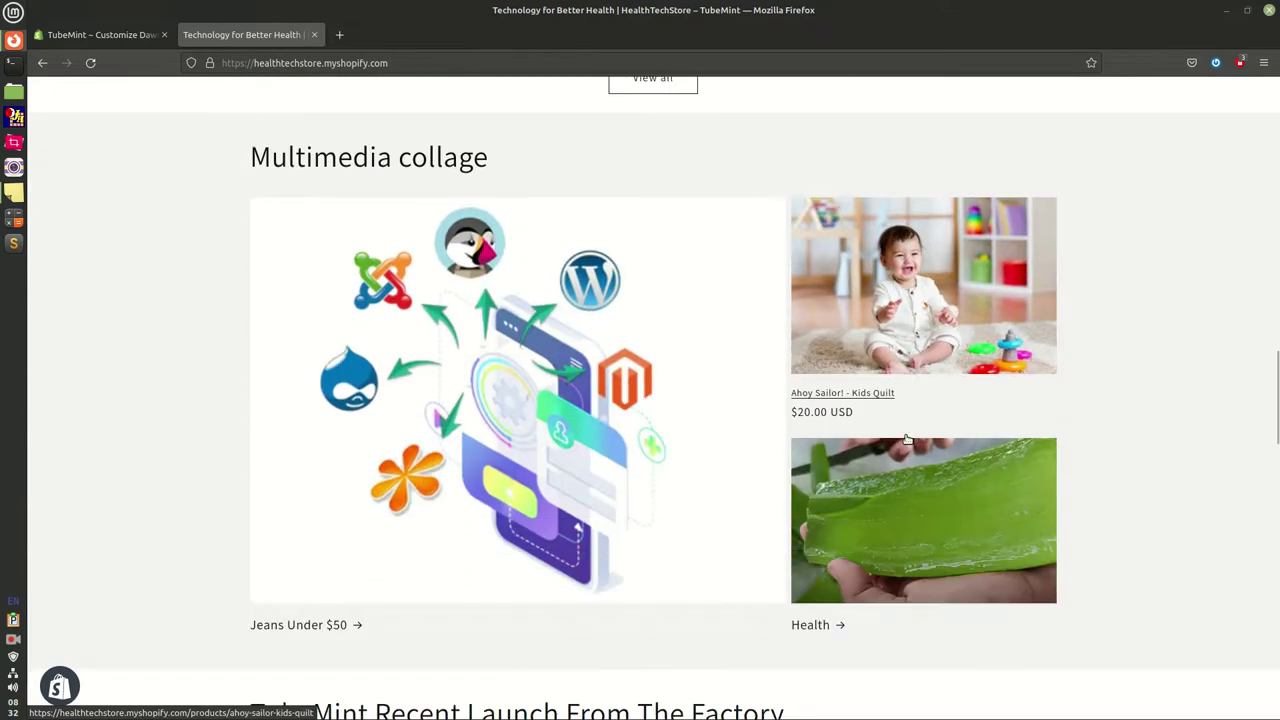
pyautogui.scroll(-10, 907, 440)
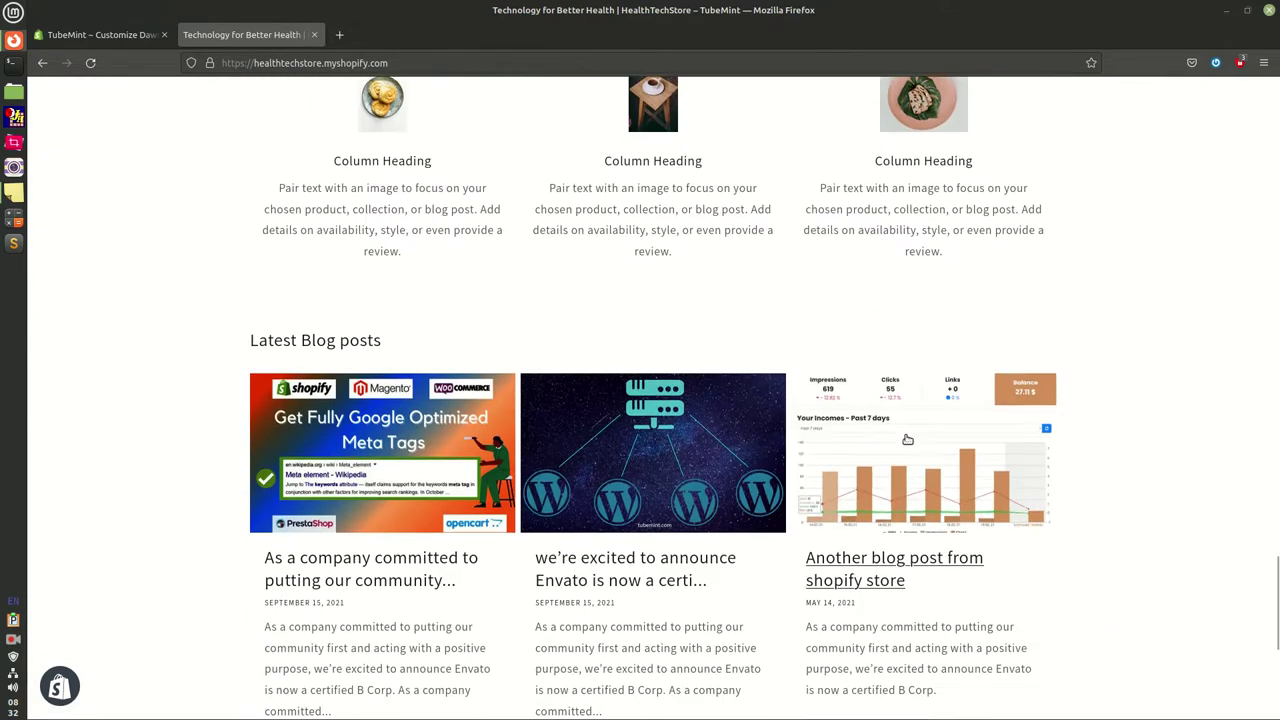
pyautogui.scroll(-3, 907, 440)
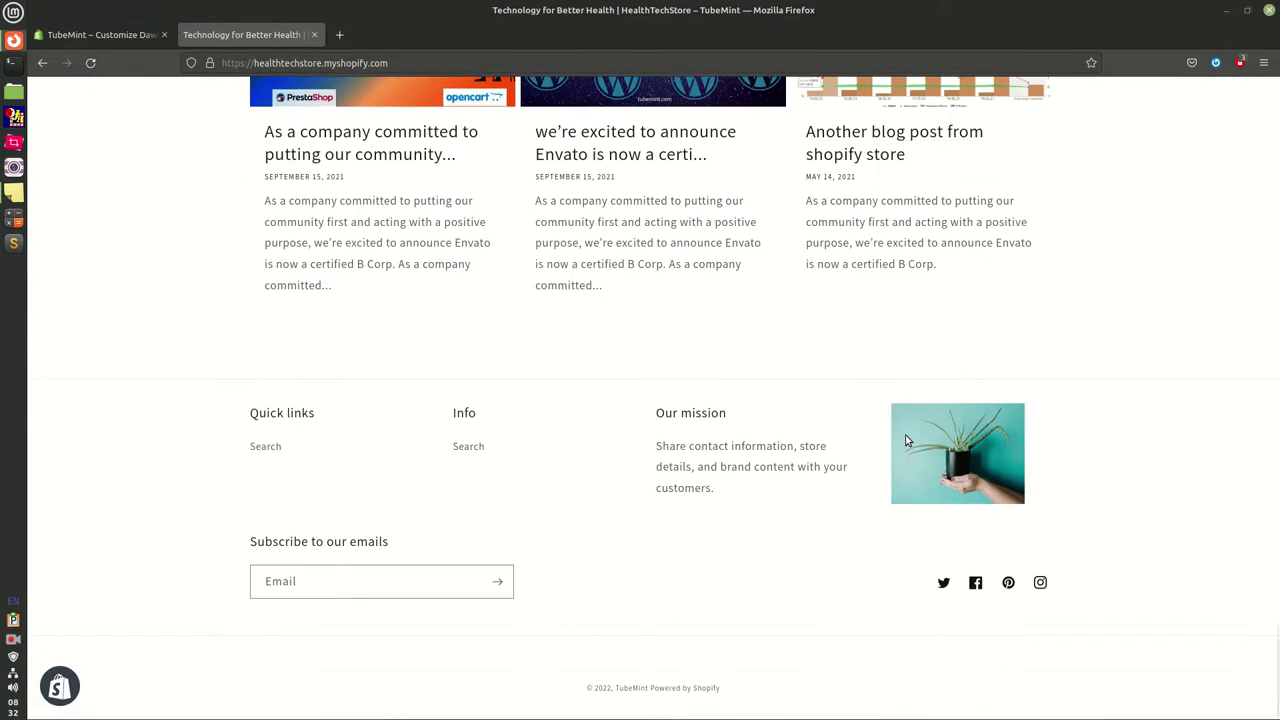
pyautogui.scroll(4, 907, 440)
pyautogui.scroll(20, 907, 440)
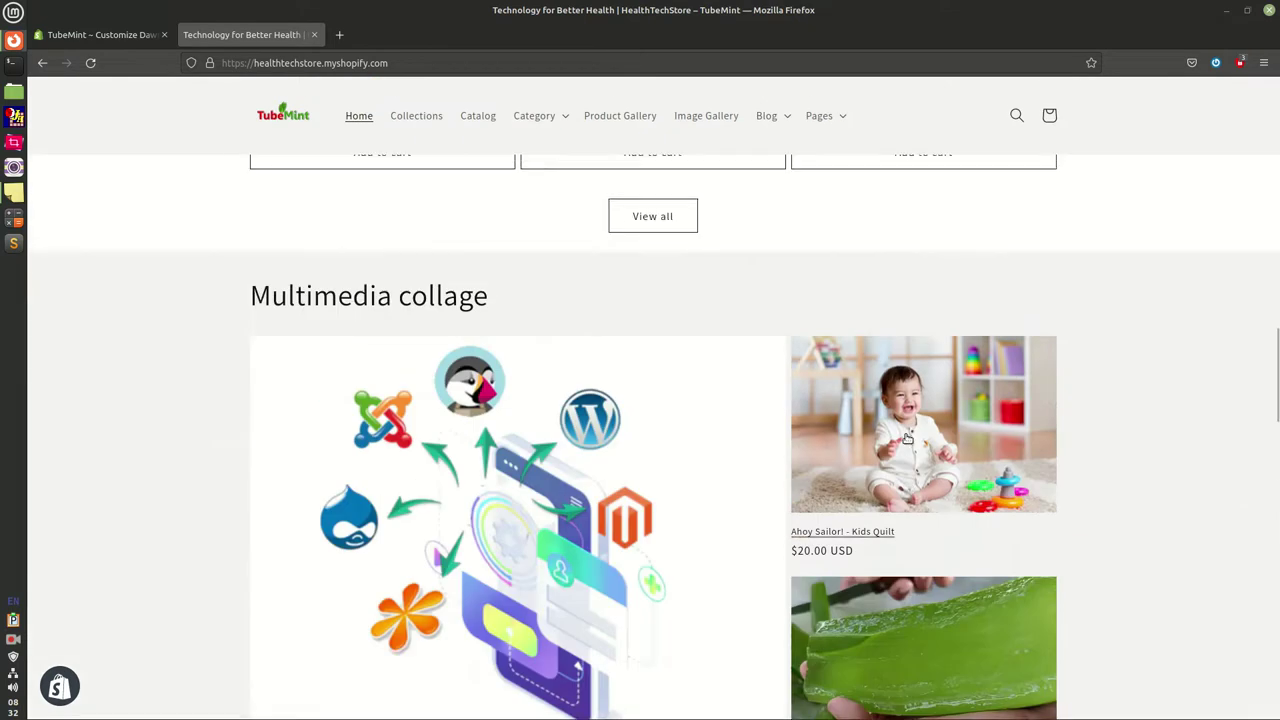
pyautogui.scroll(15, 907, 440)
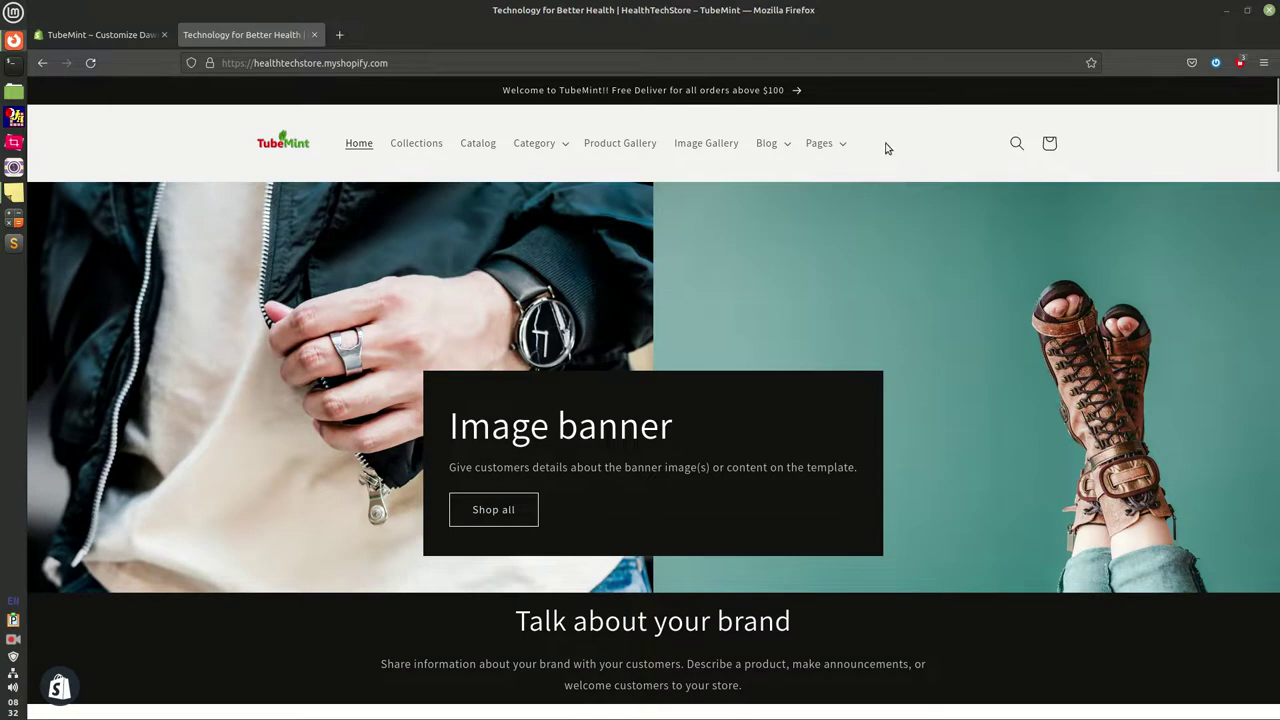
pyautogui.click(93, 36)
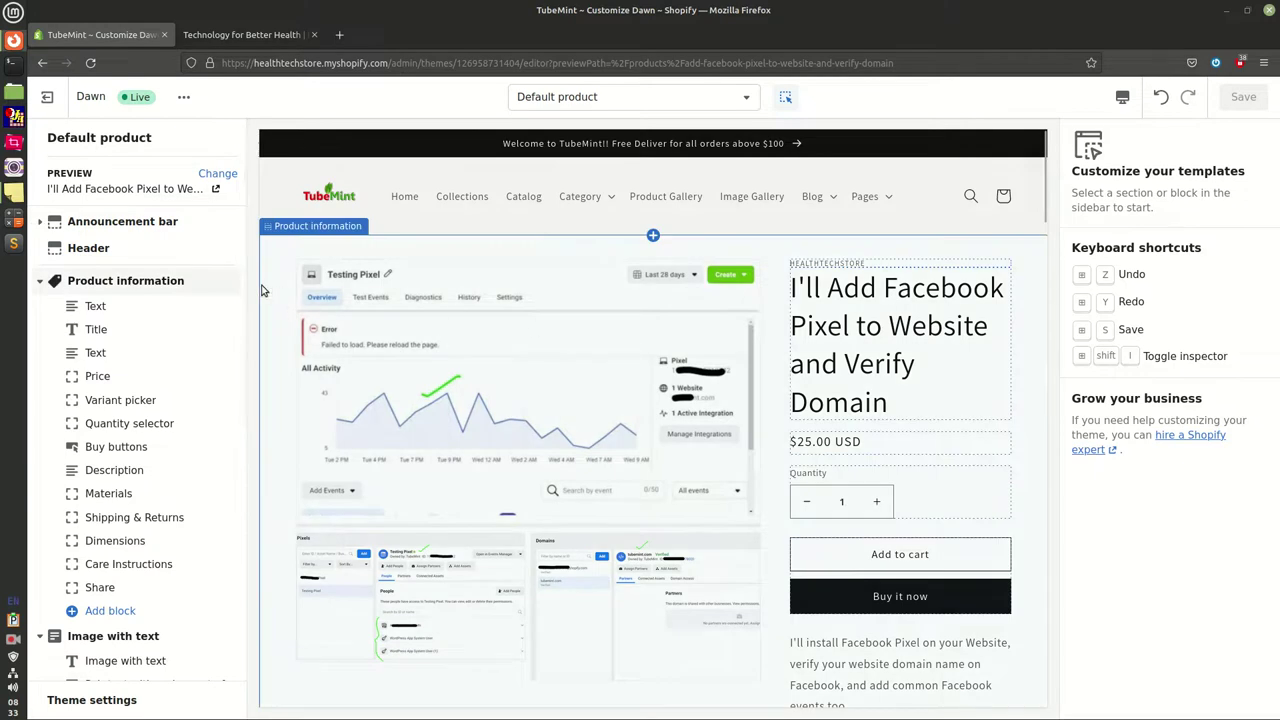
# Preview the Ahoy Sailor! - Kids Quilt product in the Default product template
pyautogui.click(236, 174)
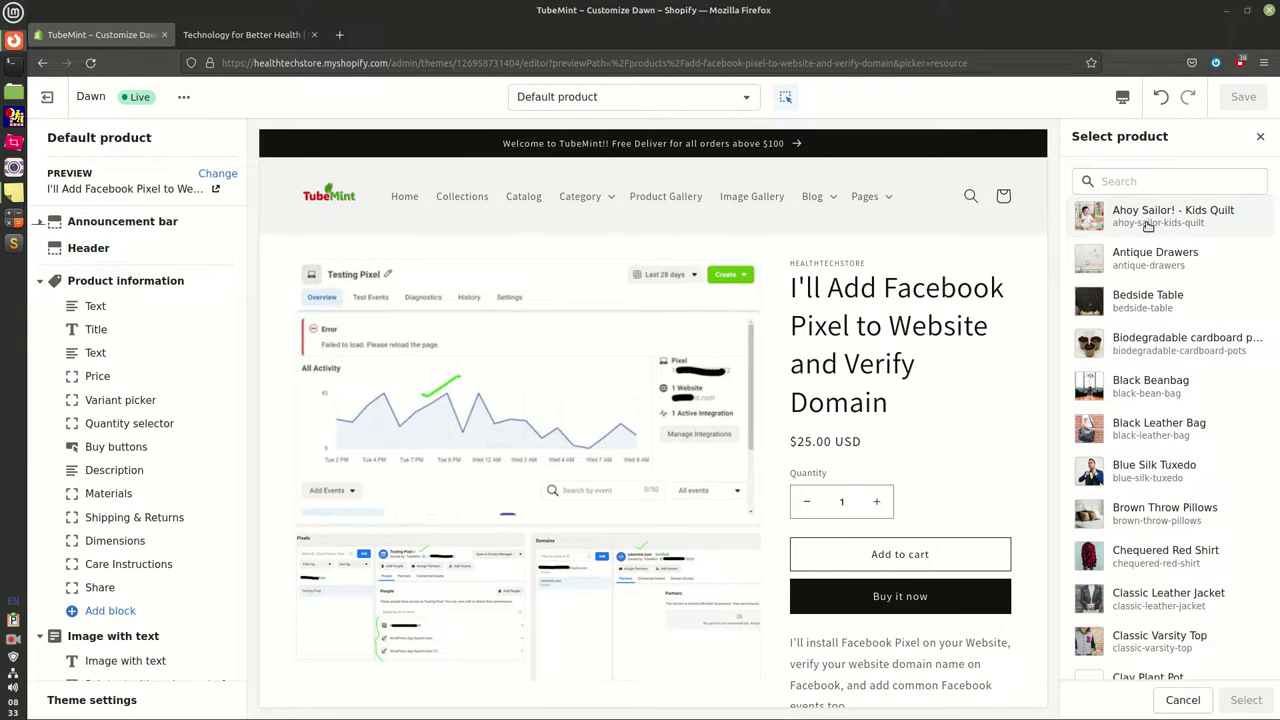
pyautogui.click(1148, 222)
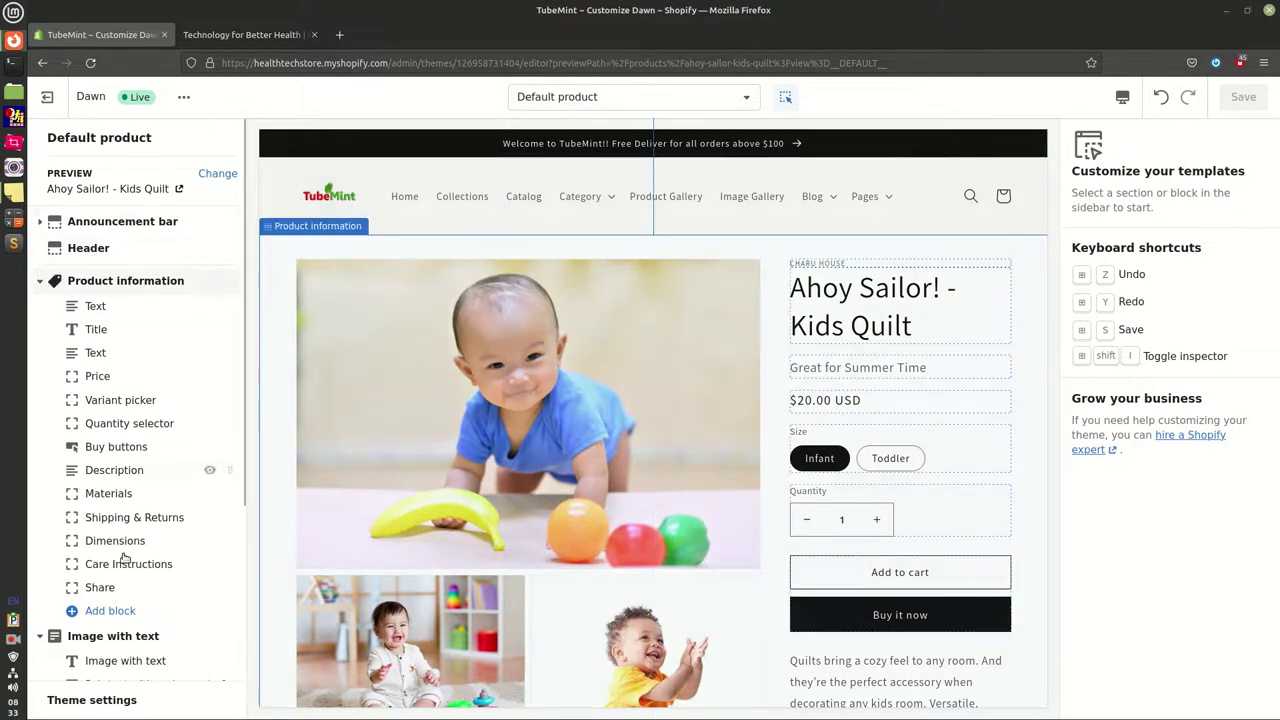
pyautogui.scroll(-5, 143, 547)
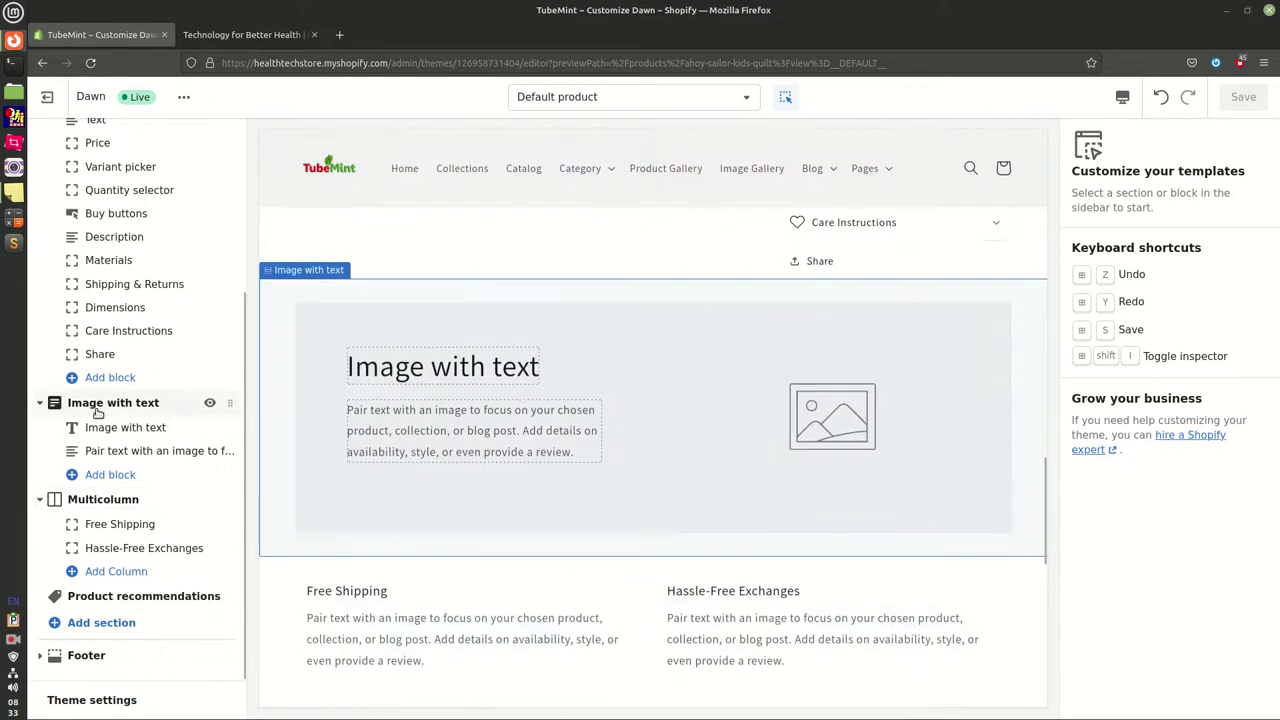
pyautogui.scroll(3, 97, 412)
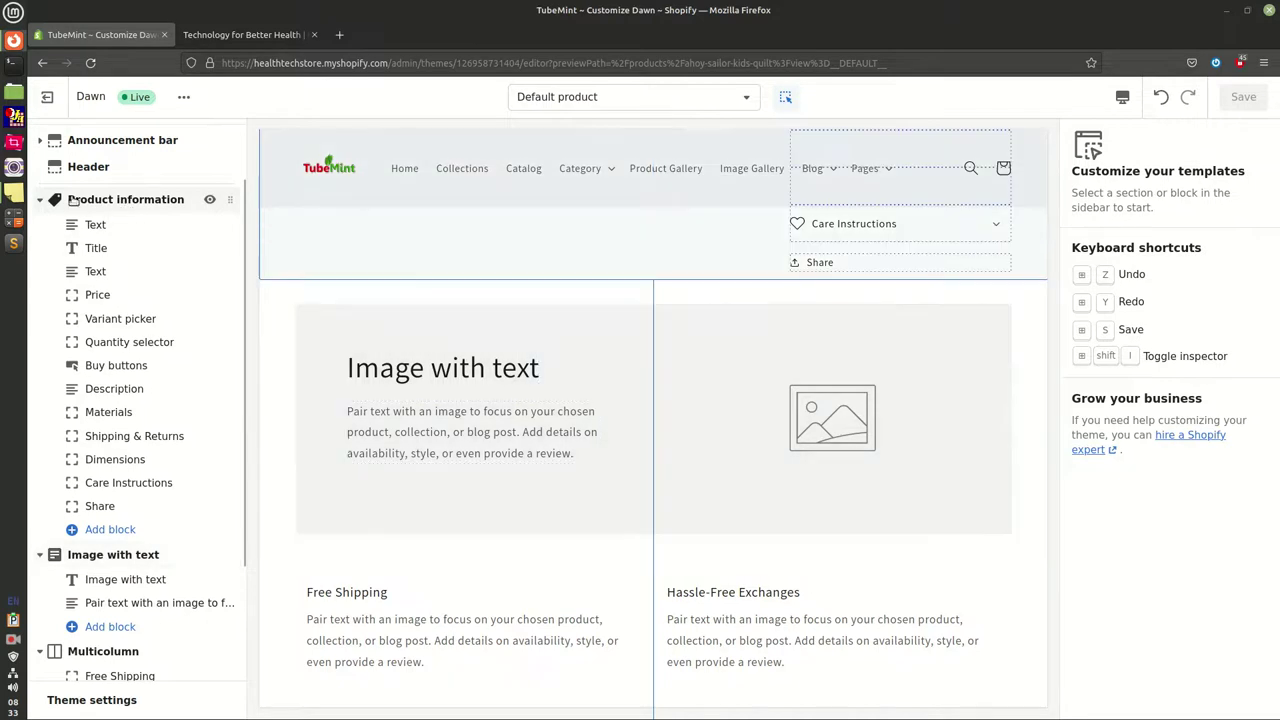
pyautogui.click(16, 197)
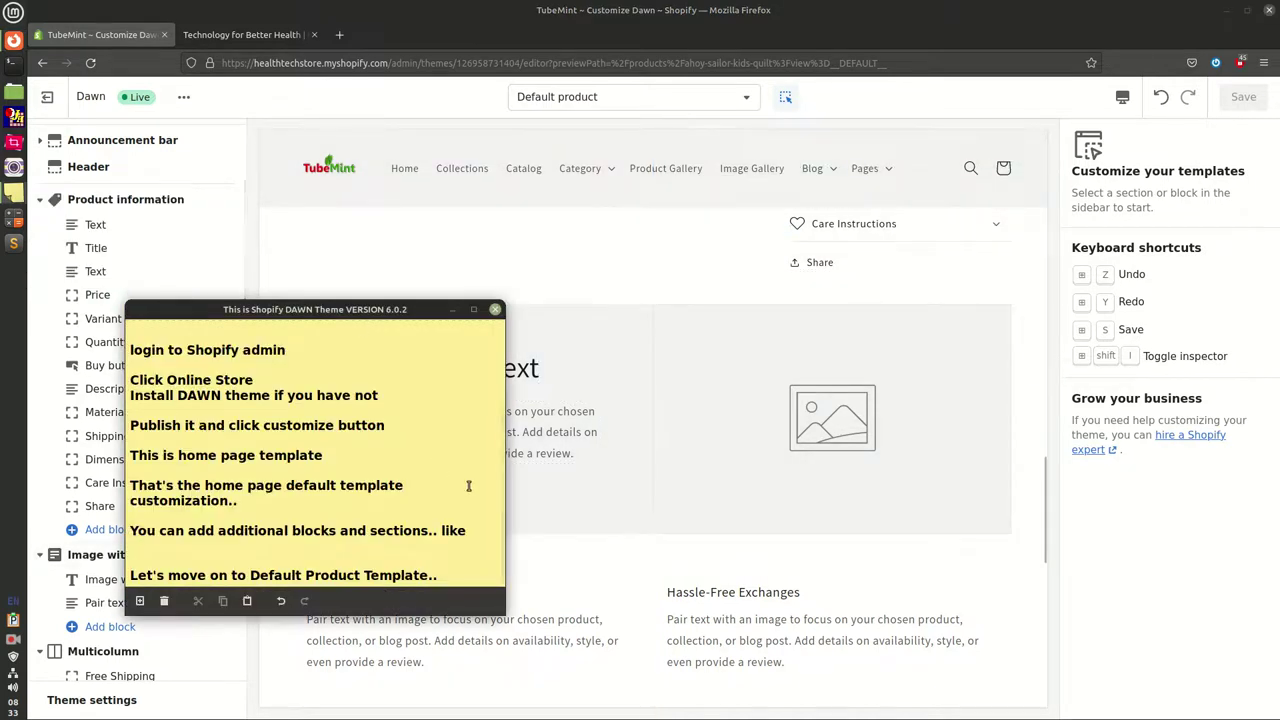
# Append the line 'It has the same header and footer..' to the sticky note
pyautogui.click(467, 574)
pyautogui.press('Return')
pyautogui.press('Return')
pyautogui.press('Return')
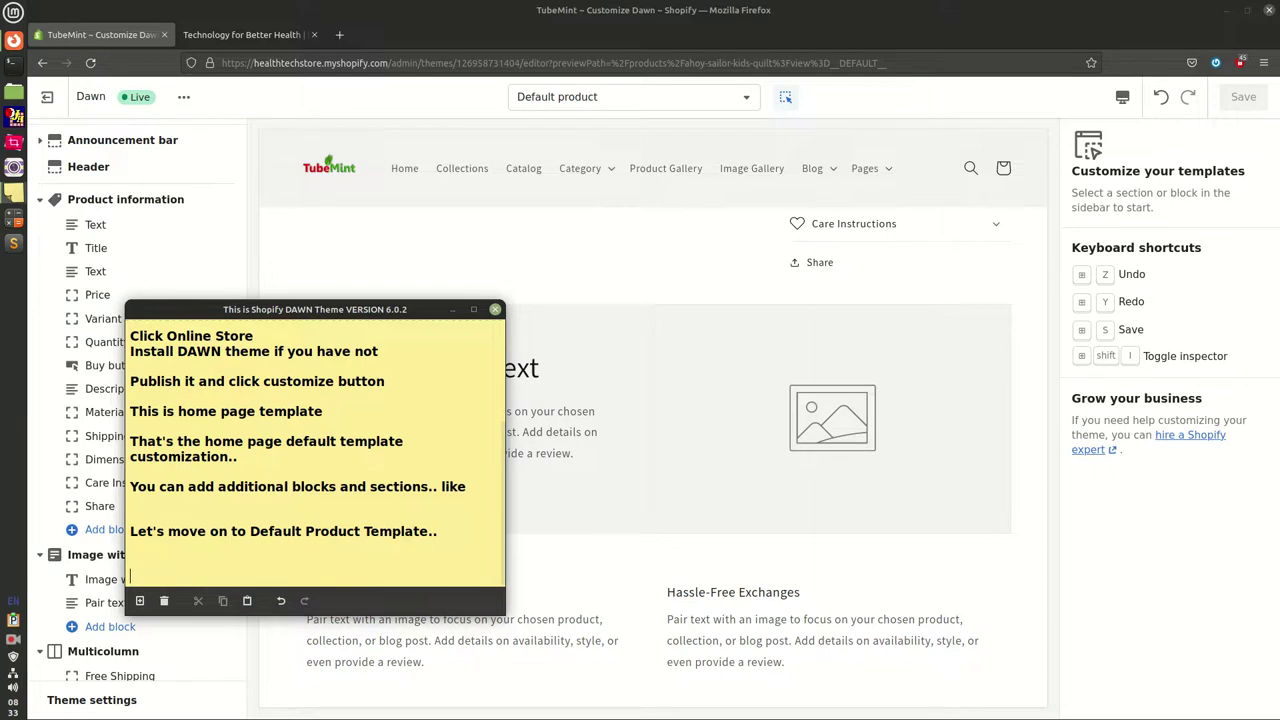
pyautogui.write('IT')
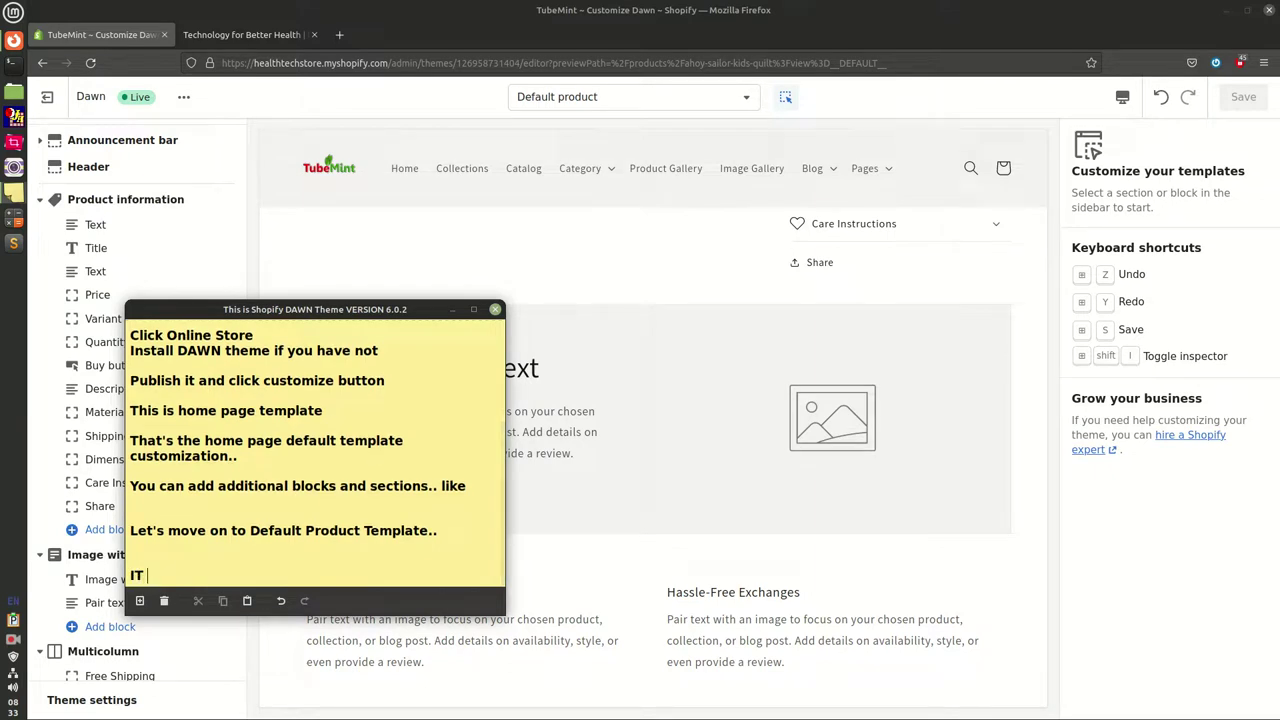
pyautogui.write(' has the same header')
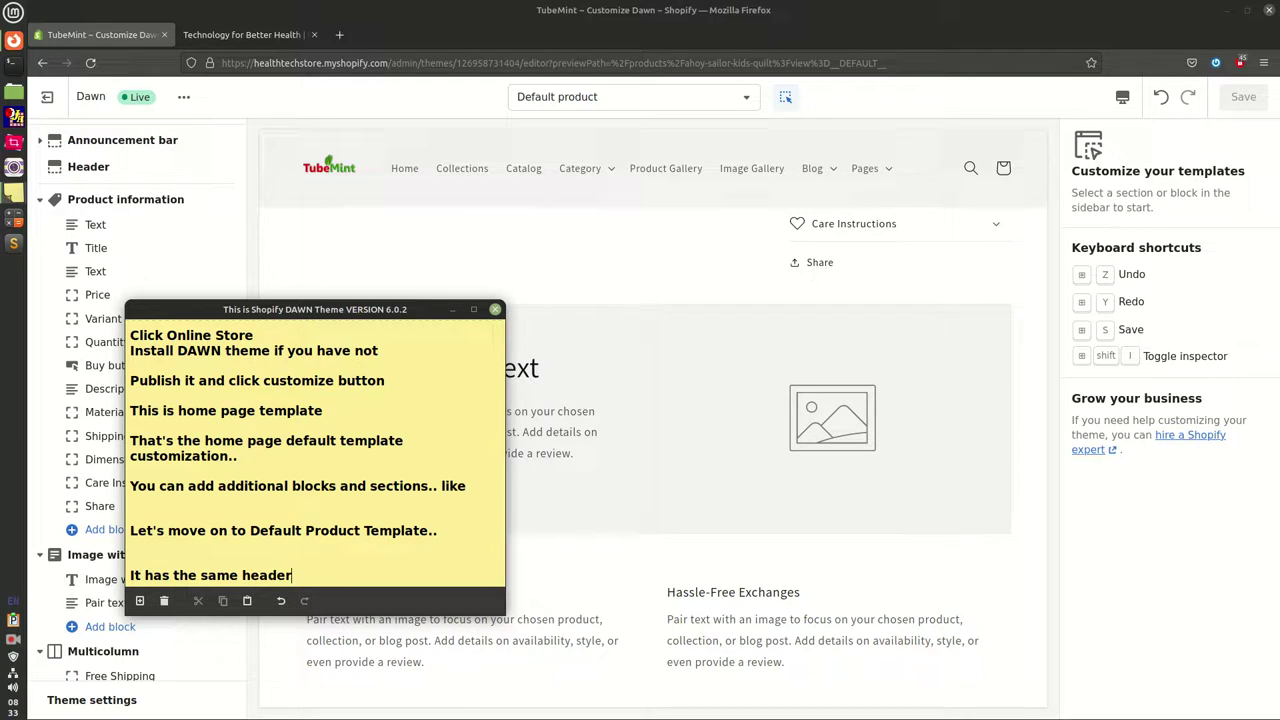
pyautogui.write(' and footer..')
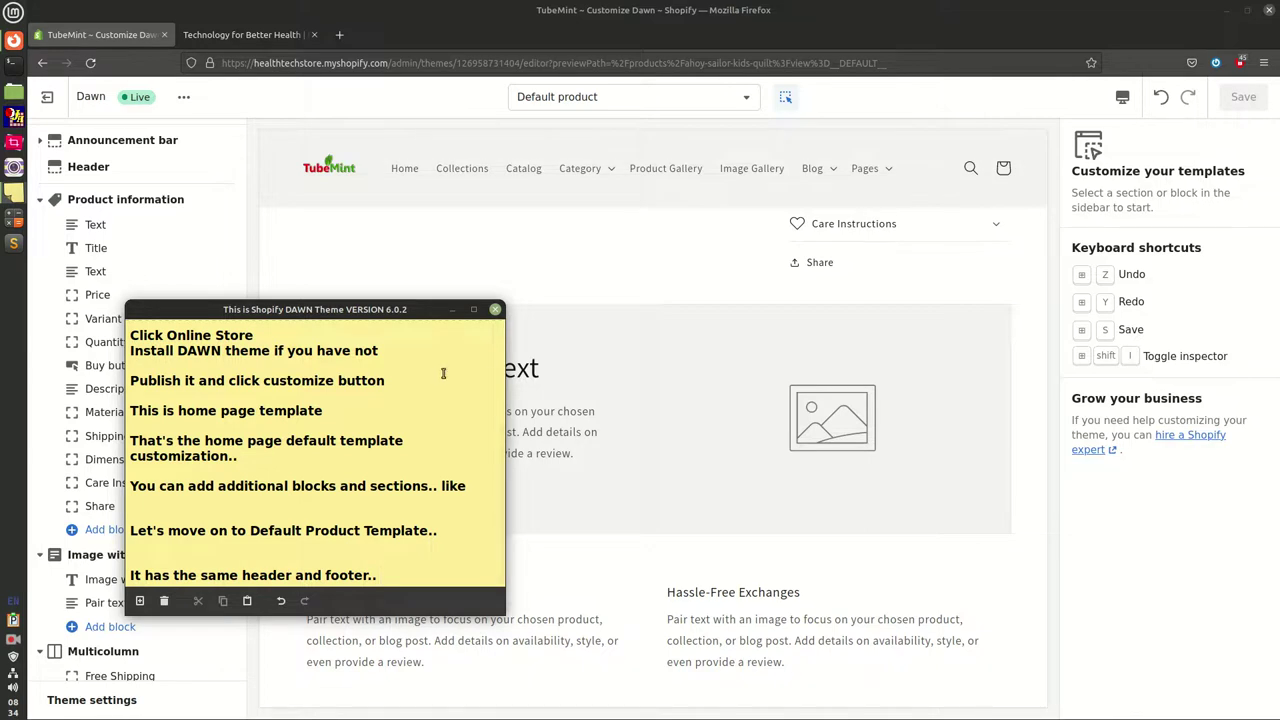
pyautogui.click(297, 219)
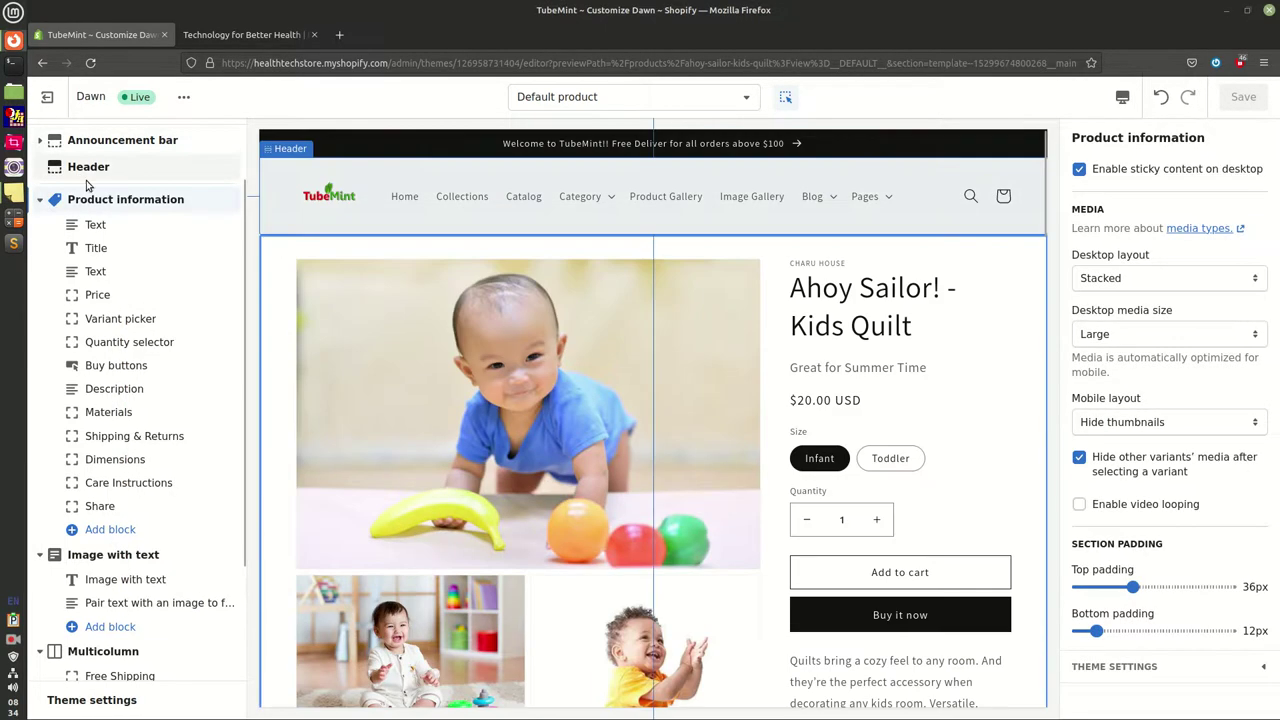
# Change the Product information desktop media layout from Stacked to Thumbnails
pyautogui.scroll(-3, 166, 486)
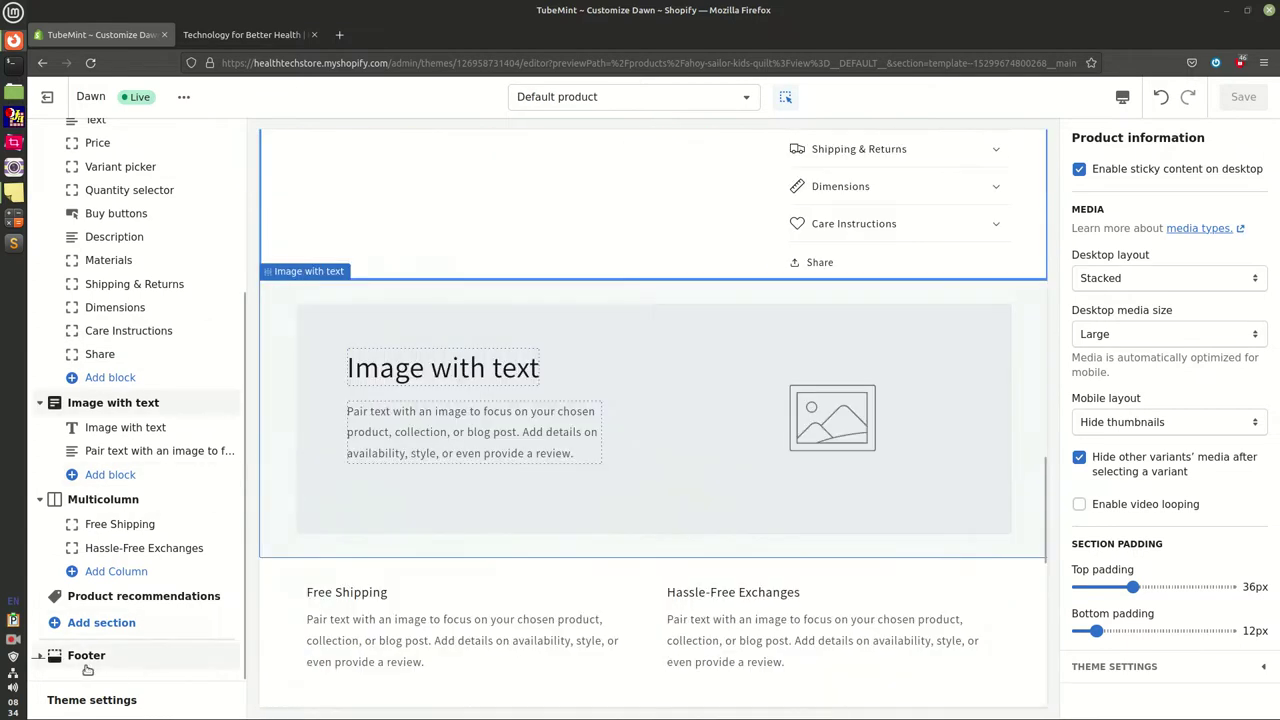
pyautogui.scroll(5, 205, 470)
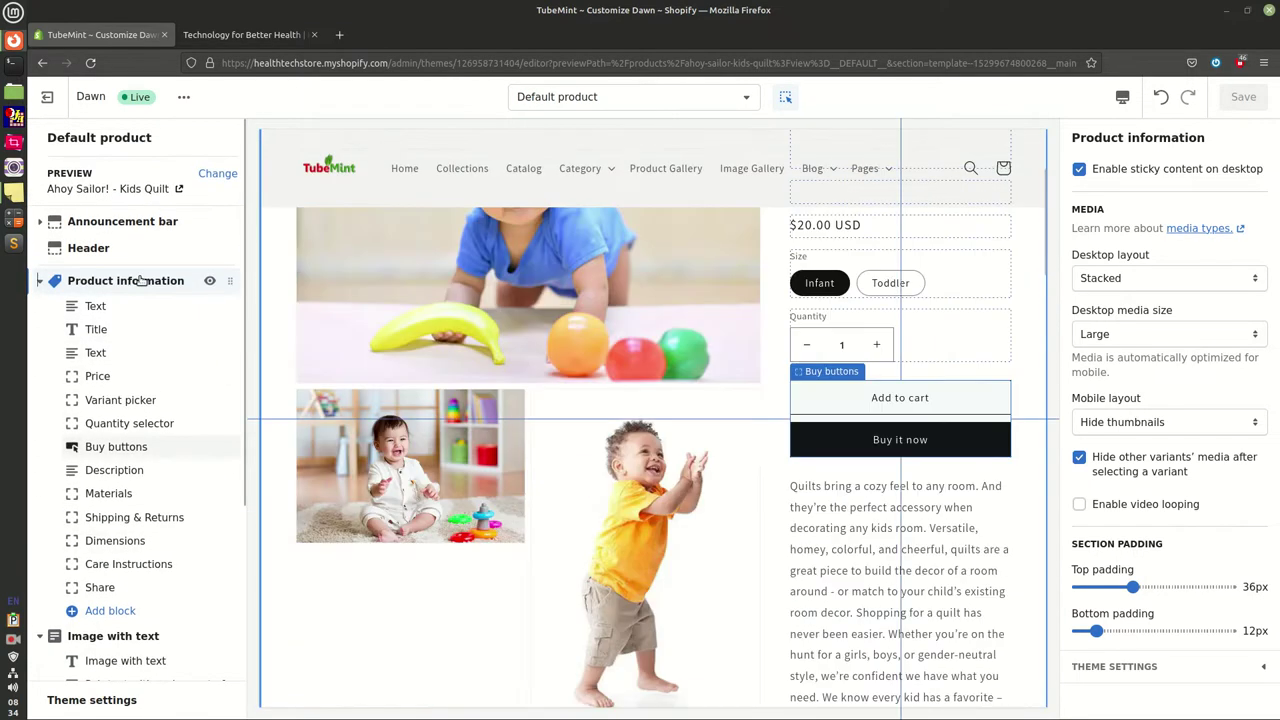
pyautogui.scroll(3, 586, 405)
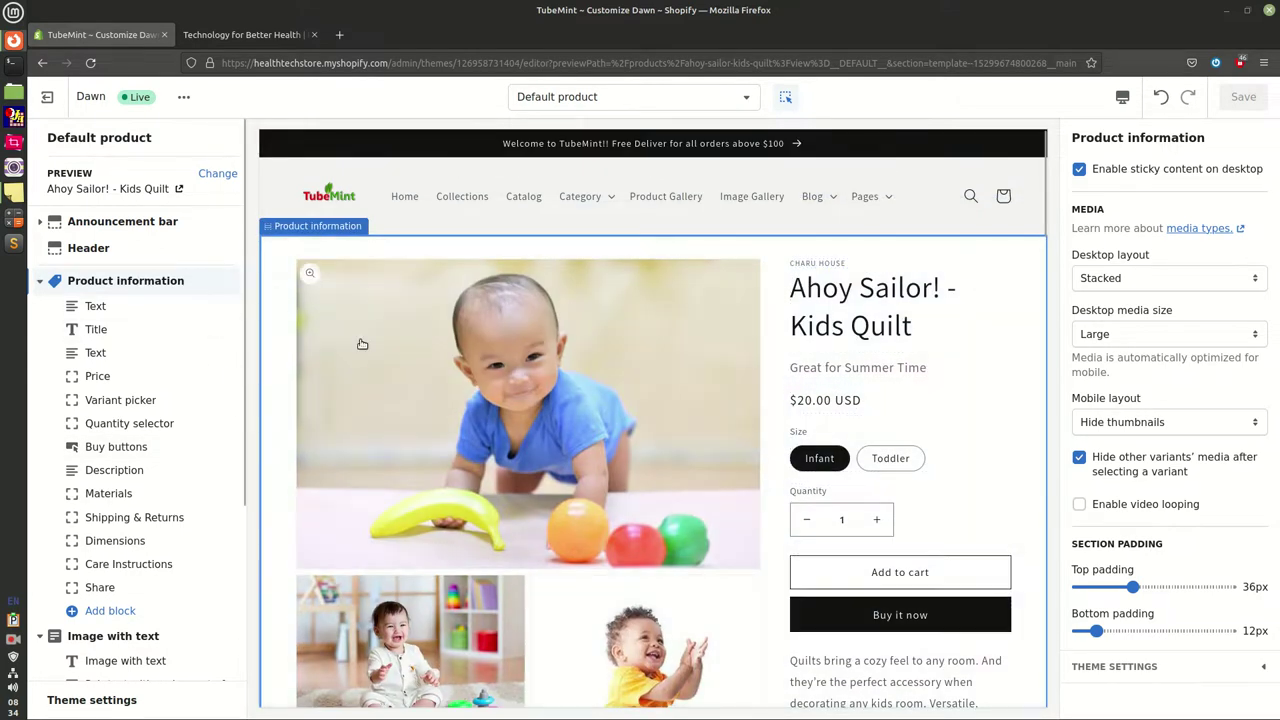
pyautogui.click(1124, 281)
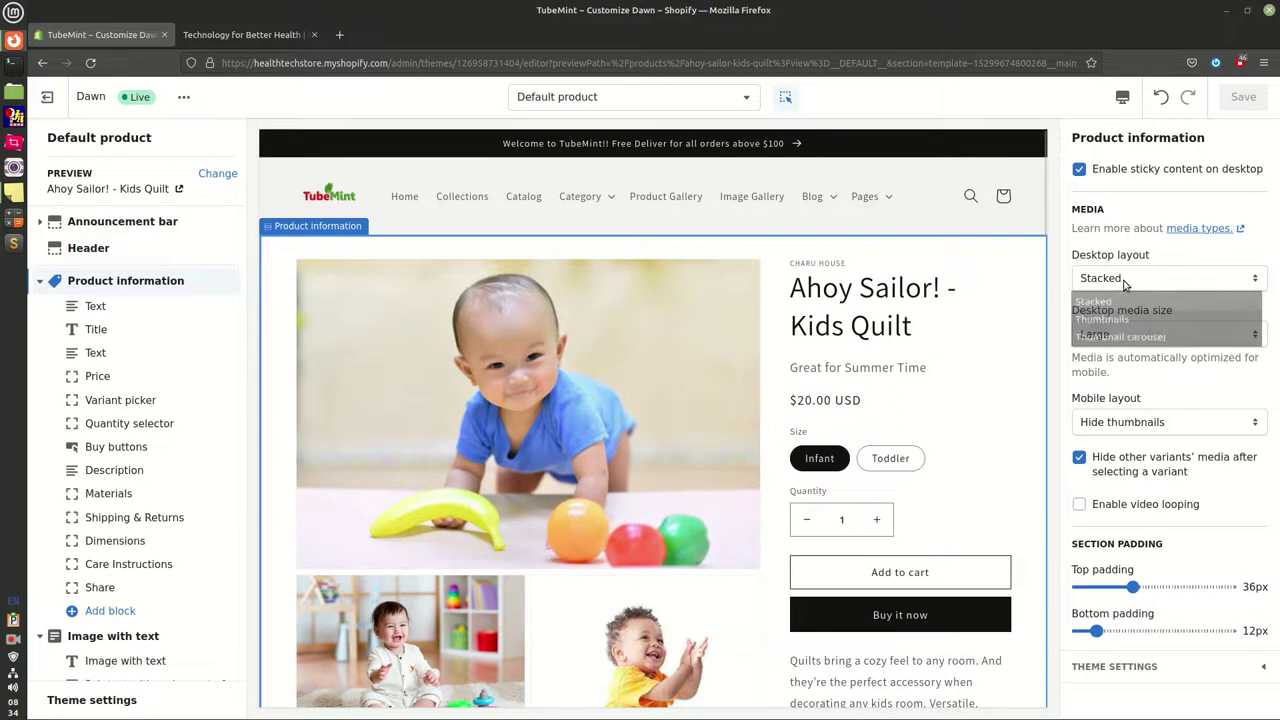
pyautogui.click(1120, 318)
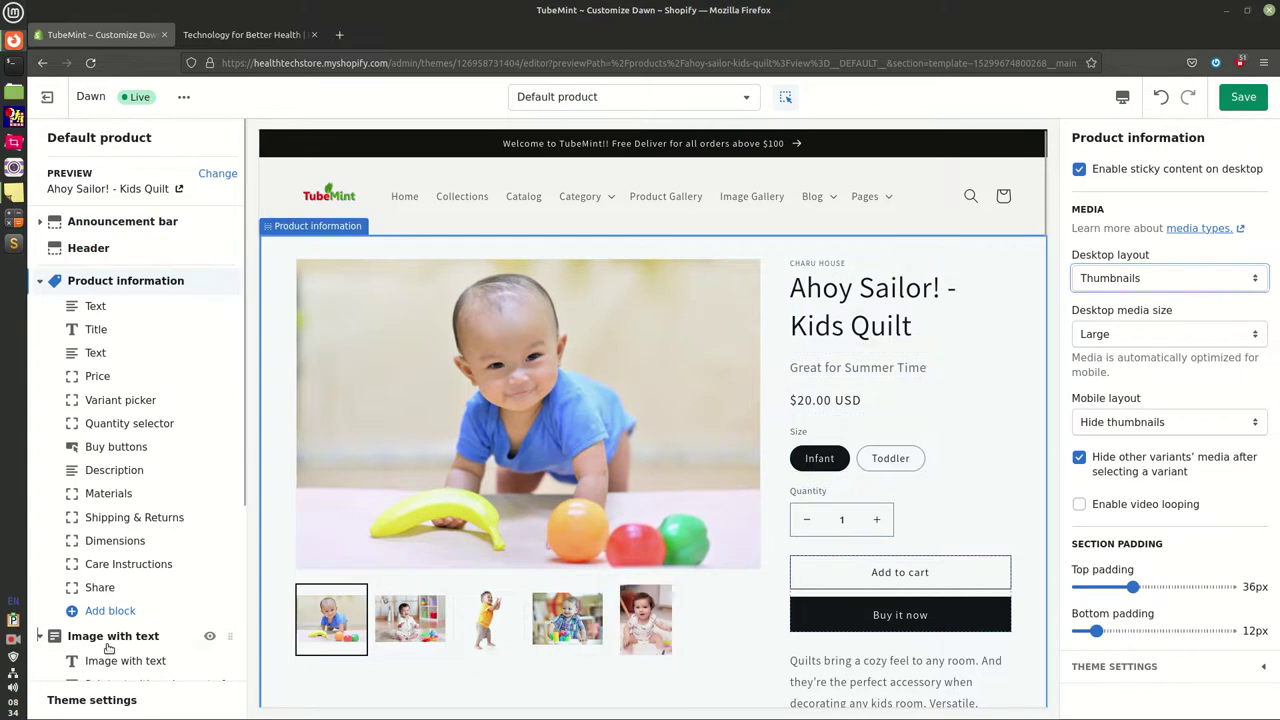
pyautogui.moveTo(35, 625)
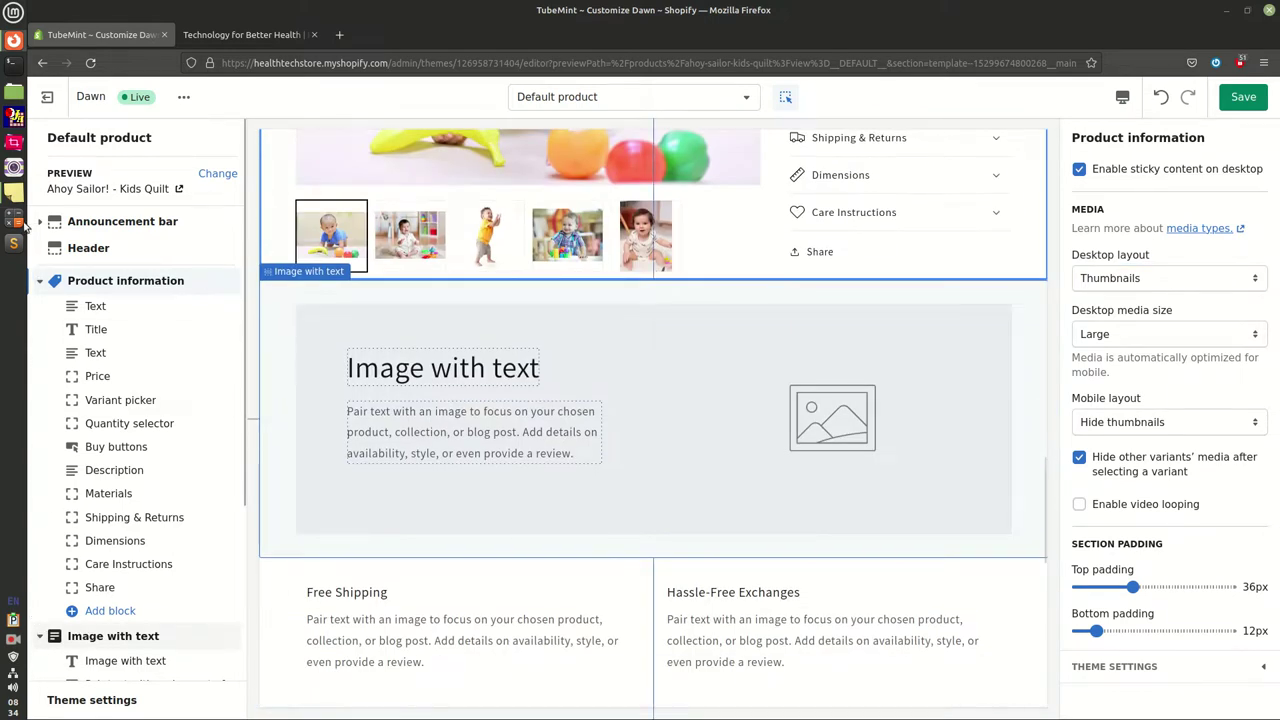
pyautogui.click(14, 192)
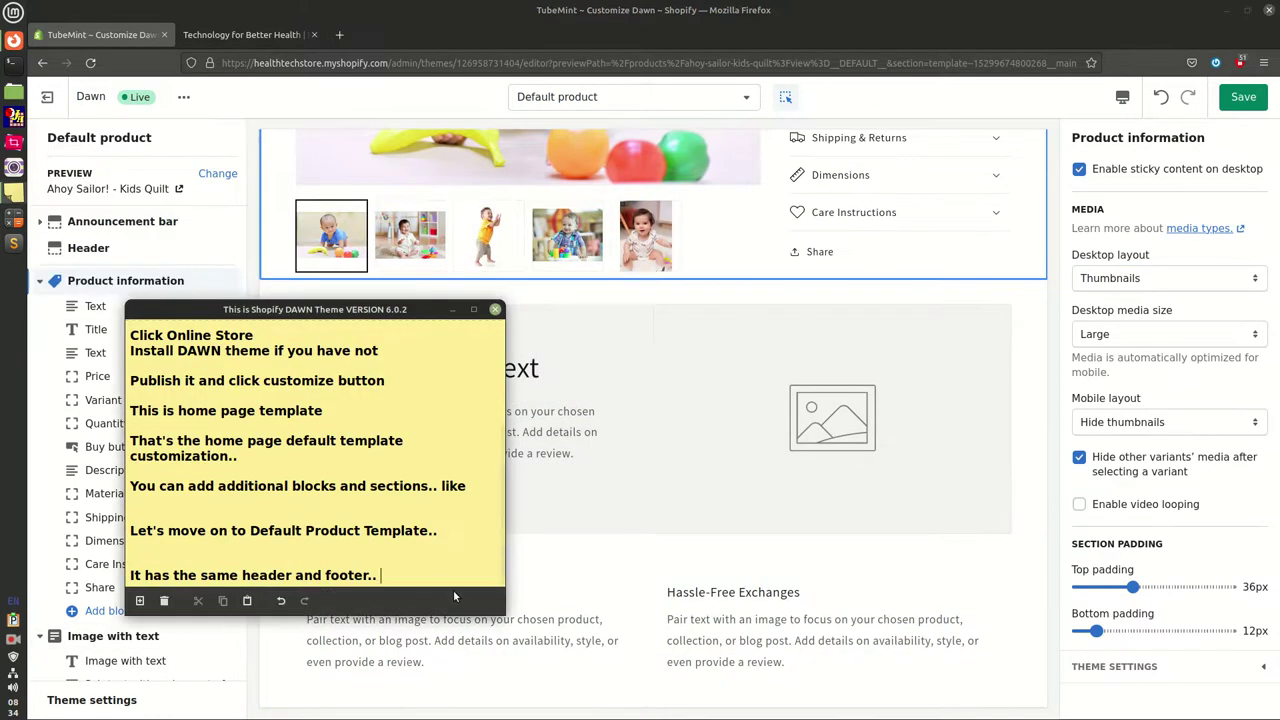
# Note 'There are two Product sections..' with item '1. Product Information' and start item '2.'
pyautogui.press('Return')
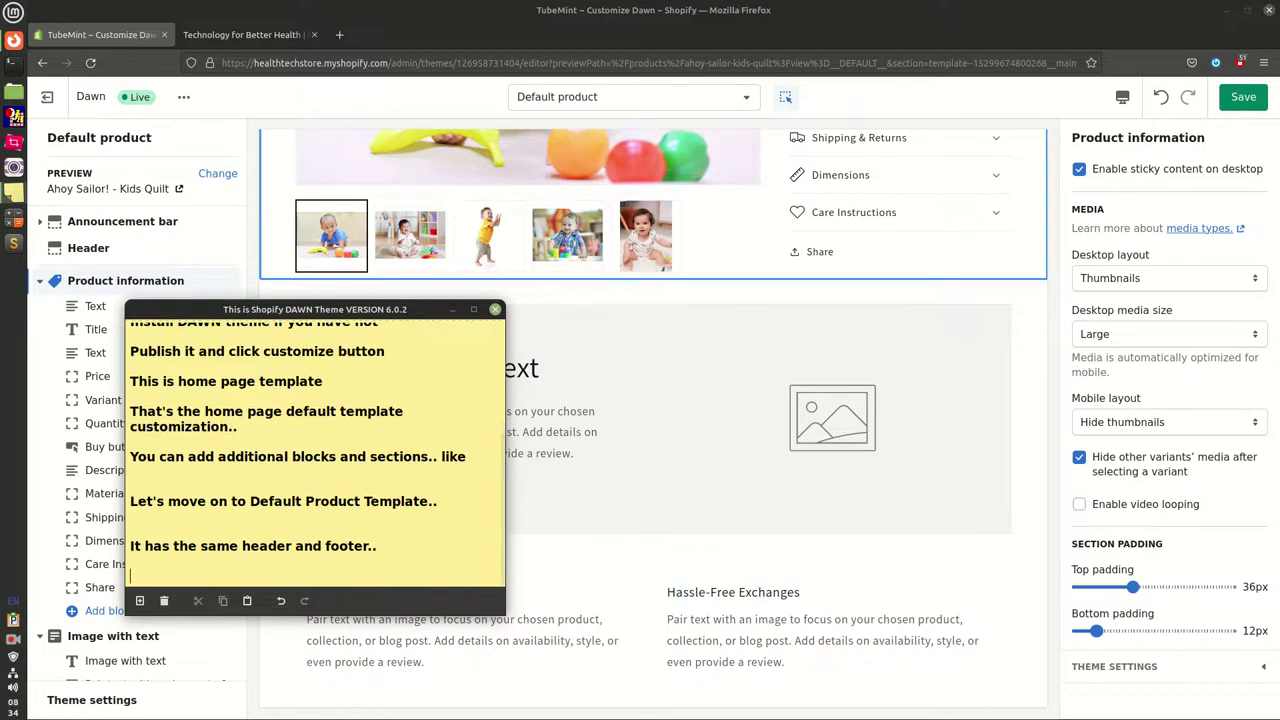
pyautogui.write('There ')
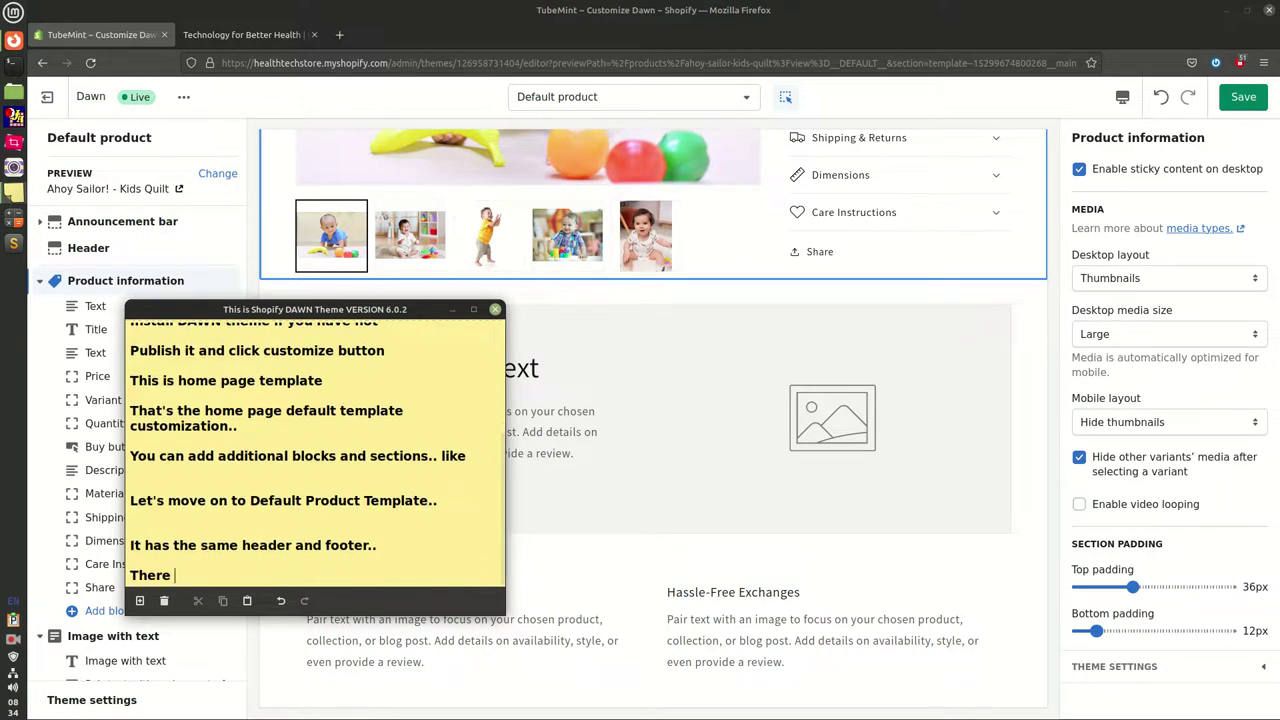
pyautogui.write('are two Product')
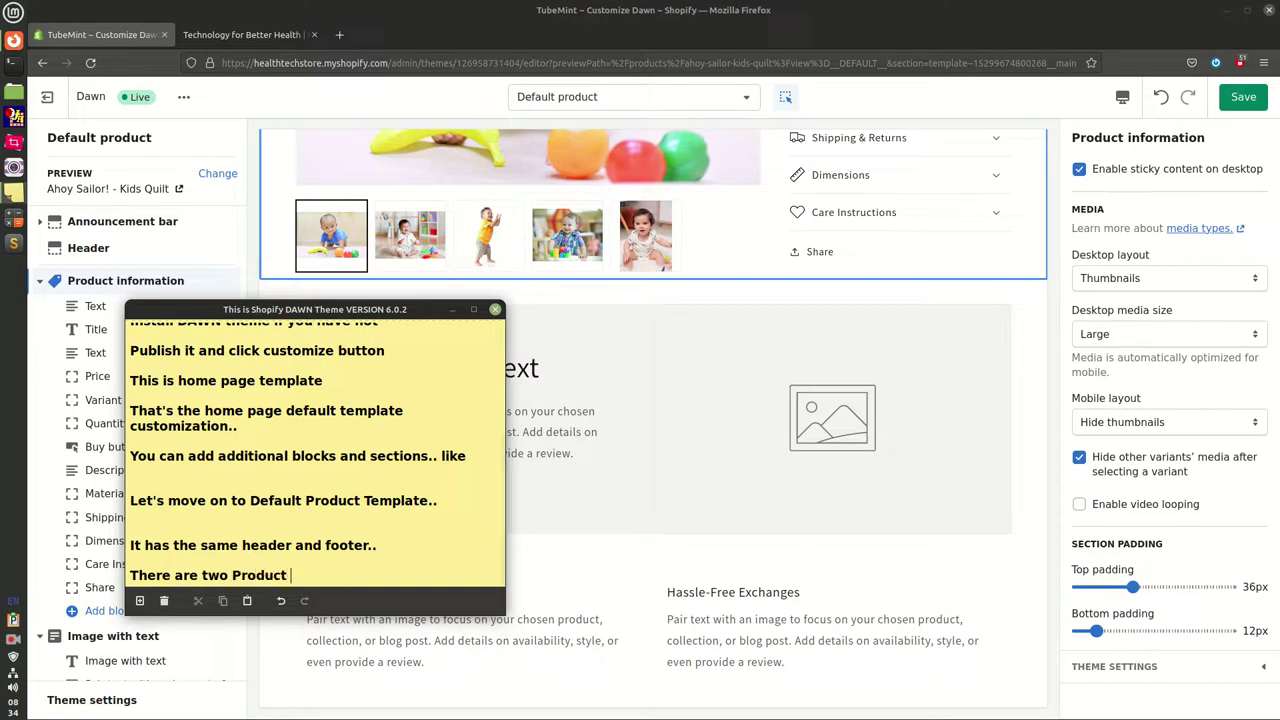
pyautogui.write(' sections.. 1,')
pyautogui.press('Return')
pyautogui.write('1, ')
pyautogui.write('Prod')
pyautogui.write('uct Information')
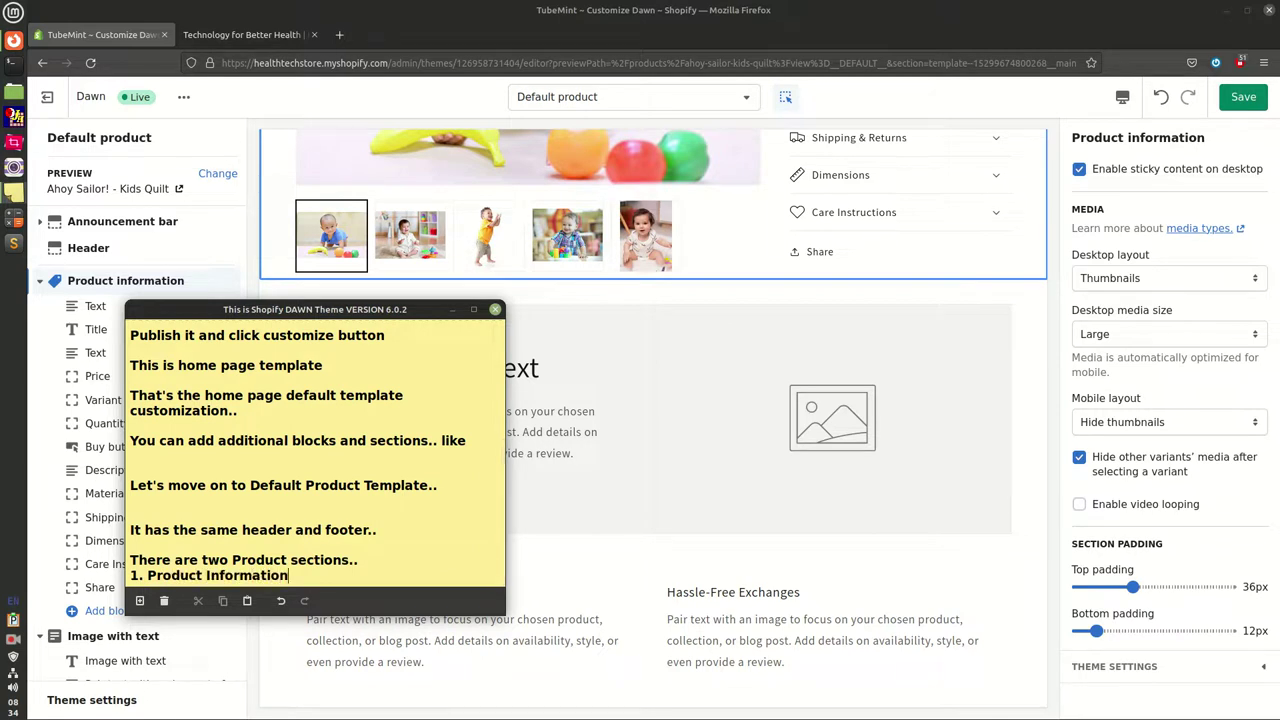
pyautogui.press('Return')
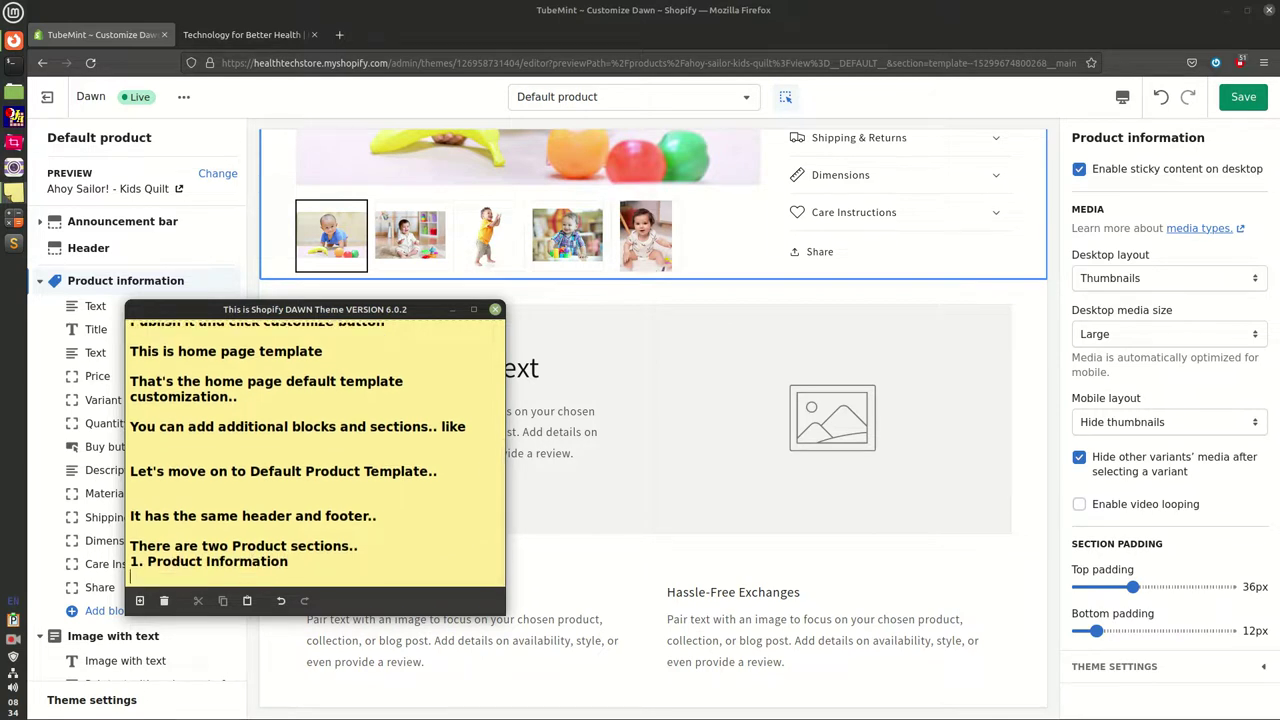
pyautogui.write('2.')
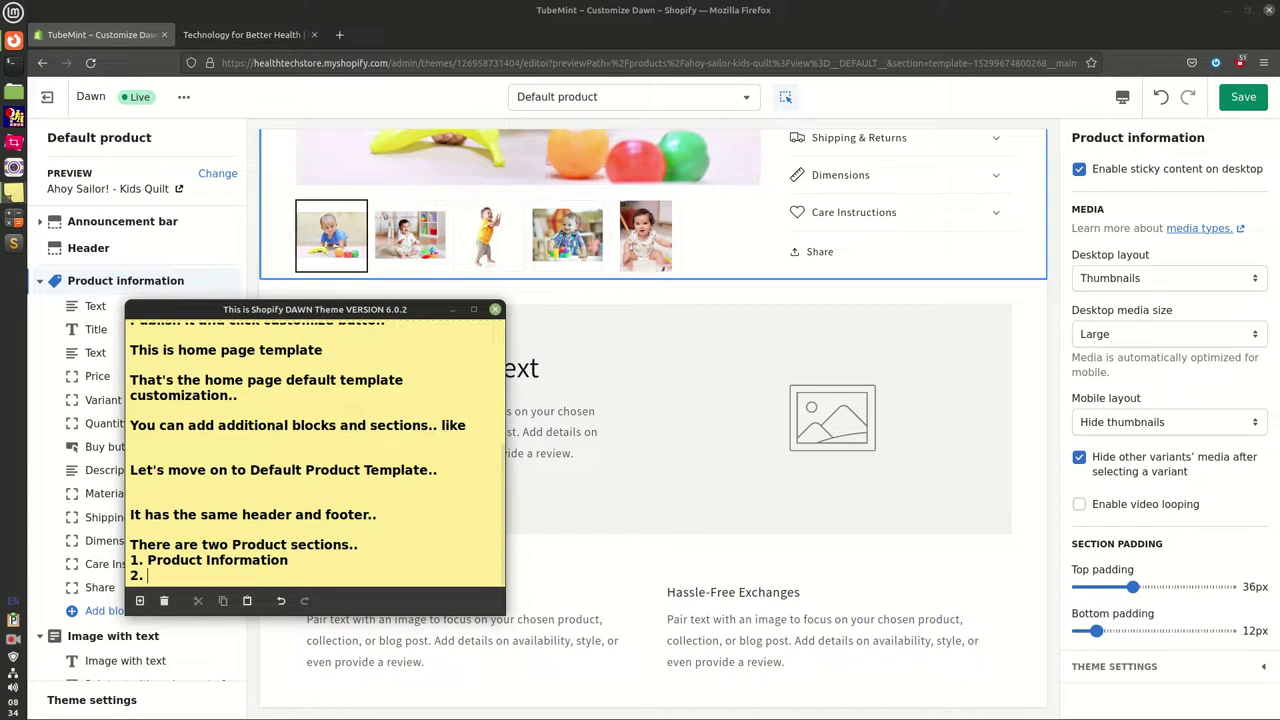
# Collapse the Product information, Image with text and Multicolumn sections in the outline
pyautogui.click(38, 284)
pyautogui.click(40, 282)
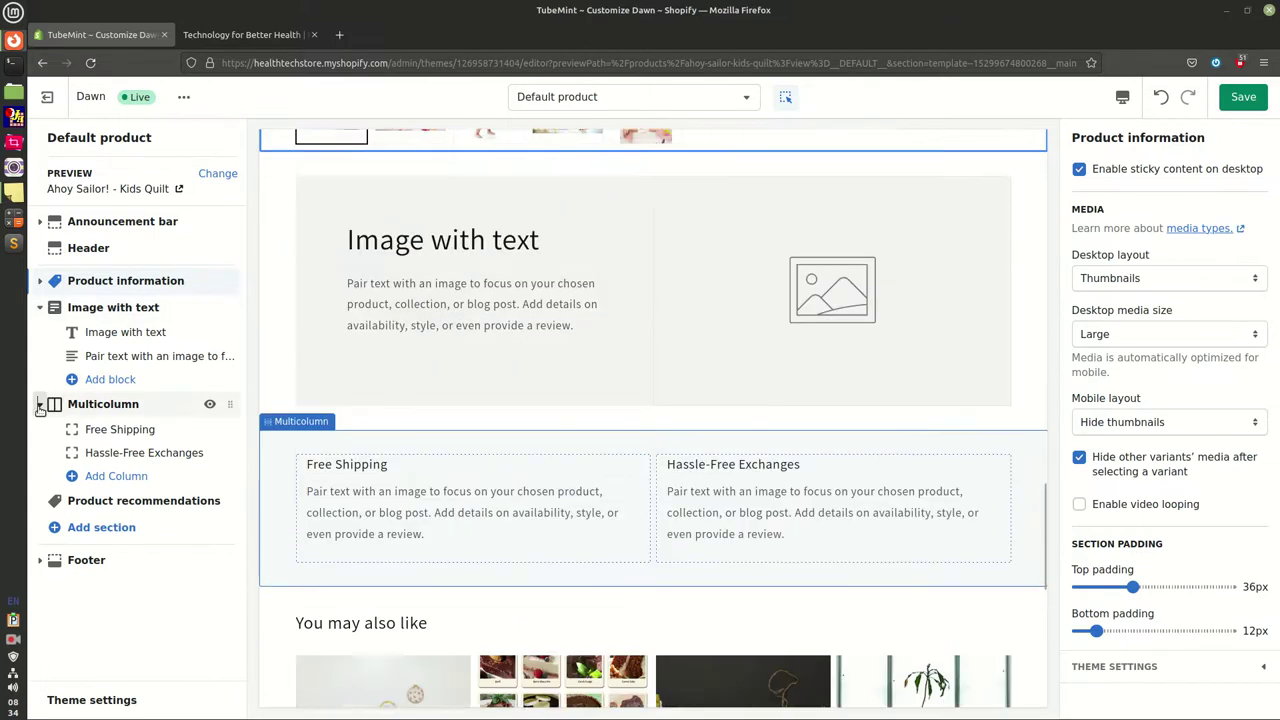
pyautogui.click(40, 308)
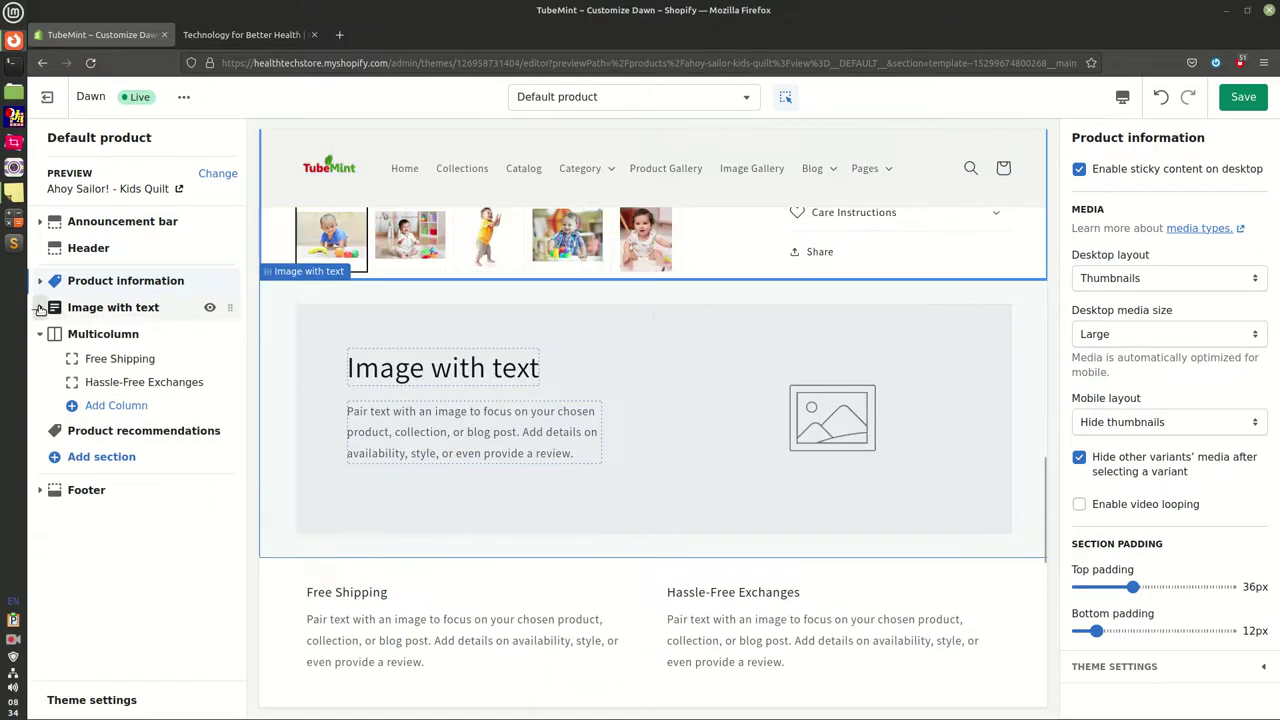
pyautogui.click(42, 334)
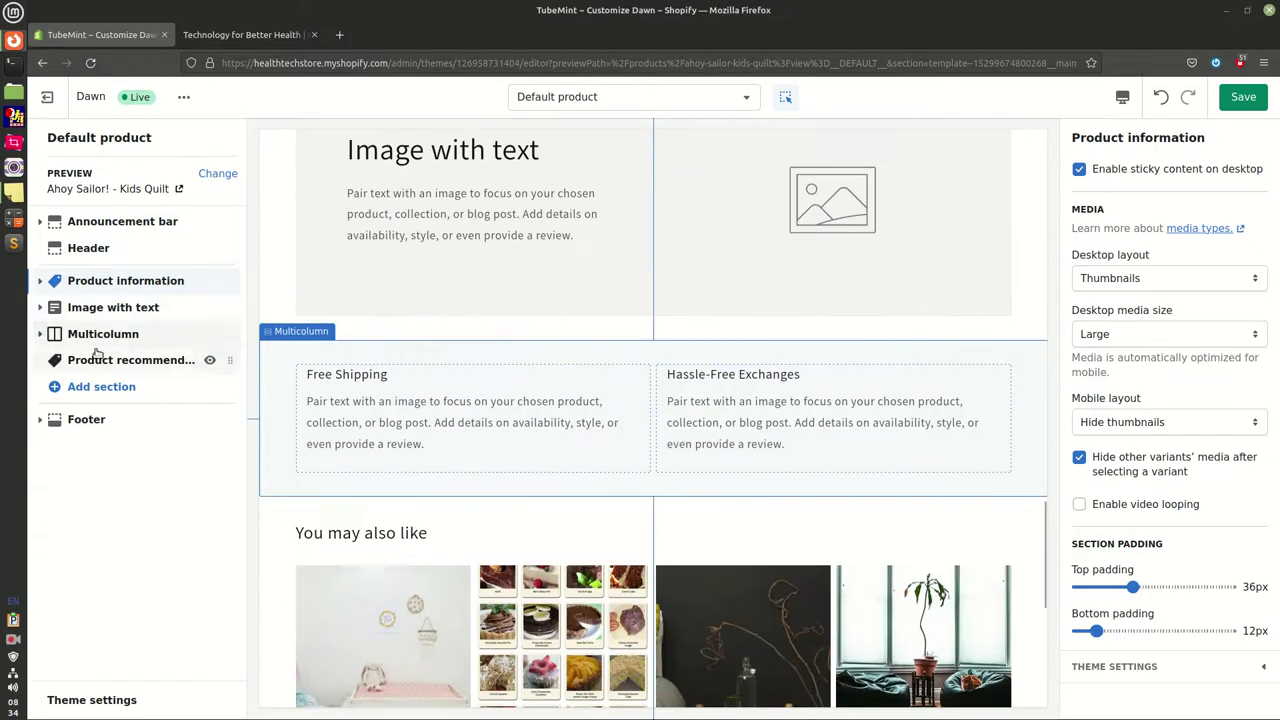
pyautogui.click(15, 195)
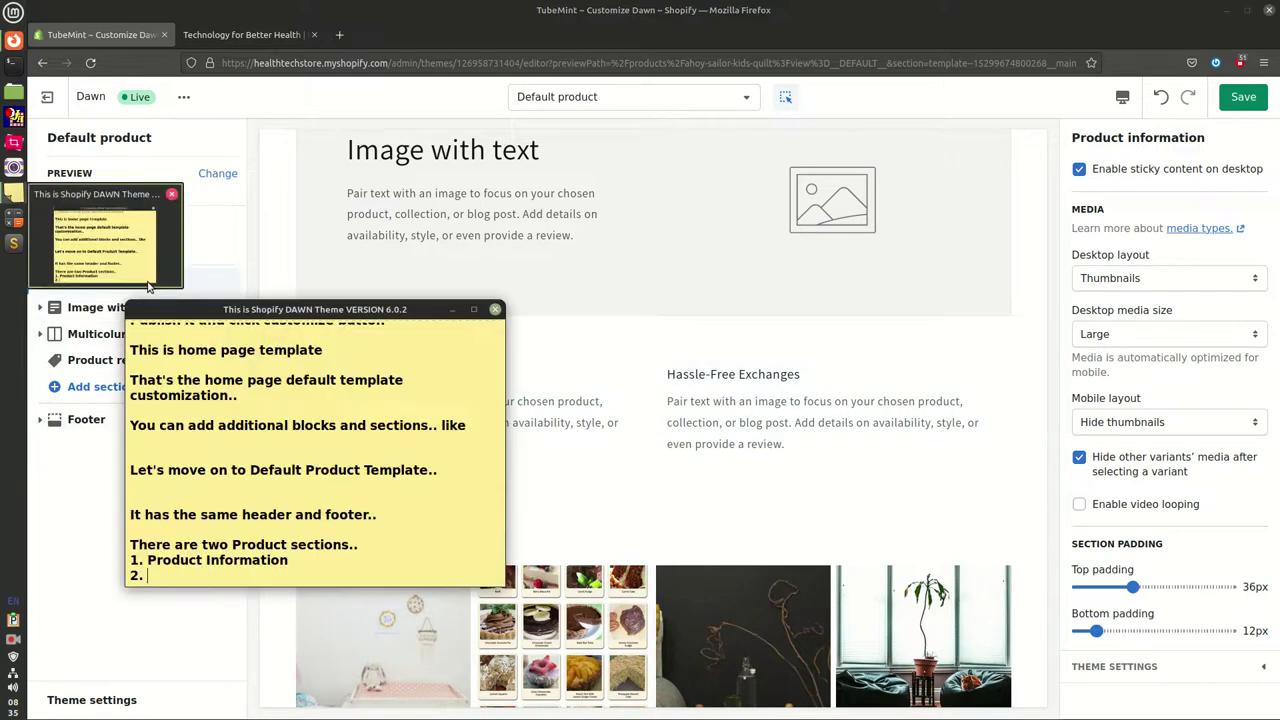
# Move the note slightly right and complete item 2 as 'Product recommendations'
pyautogui.moveTo(282, 310); pyautogui.dragTo(358, 319)
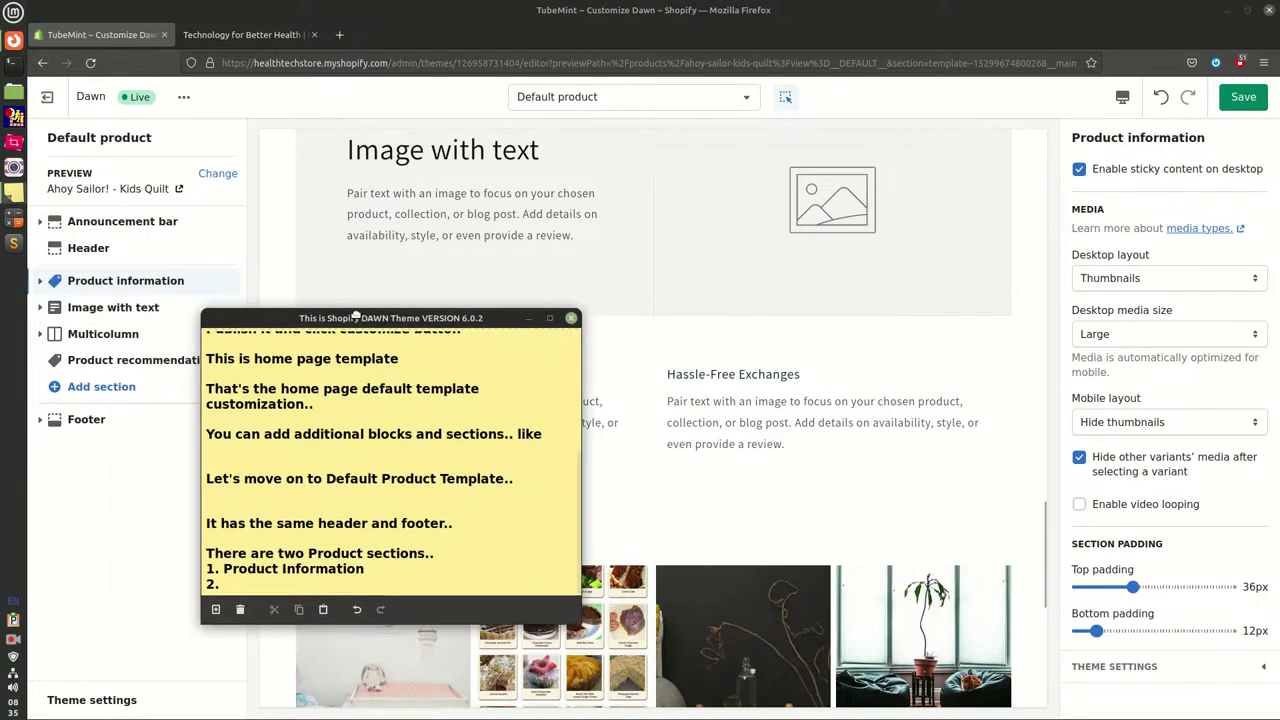
pyautogui.write('Produc')
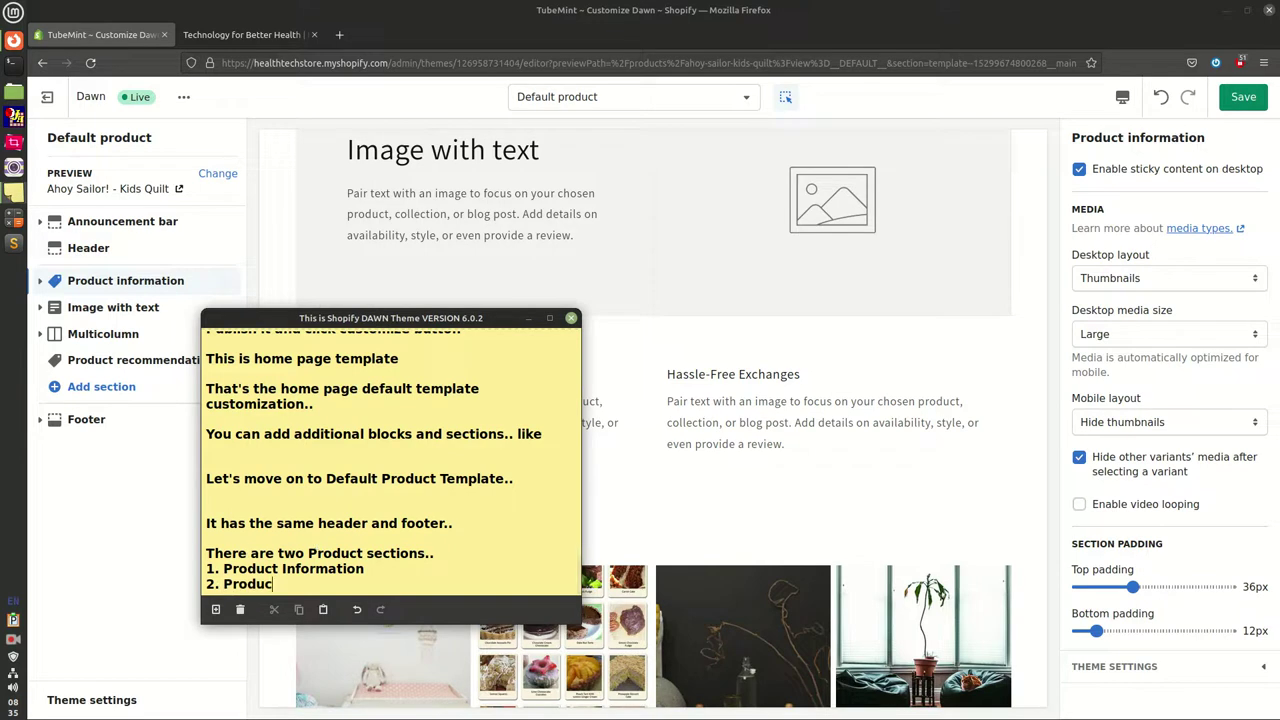
pyautogui.write('t recommendation')
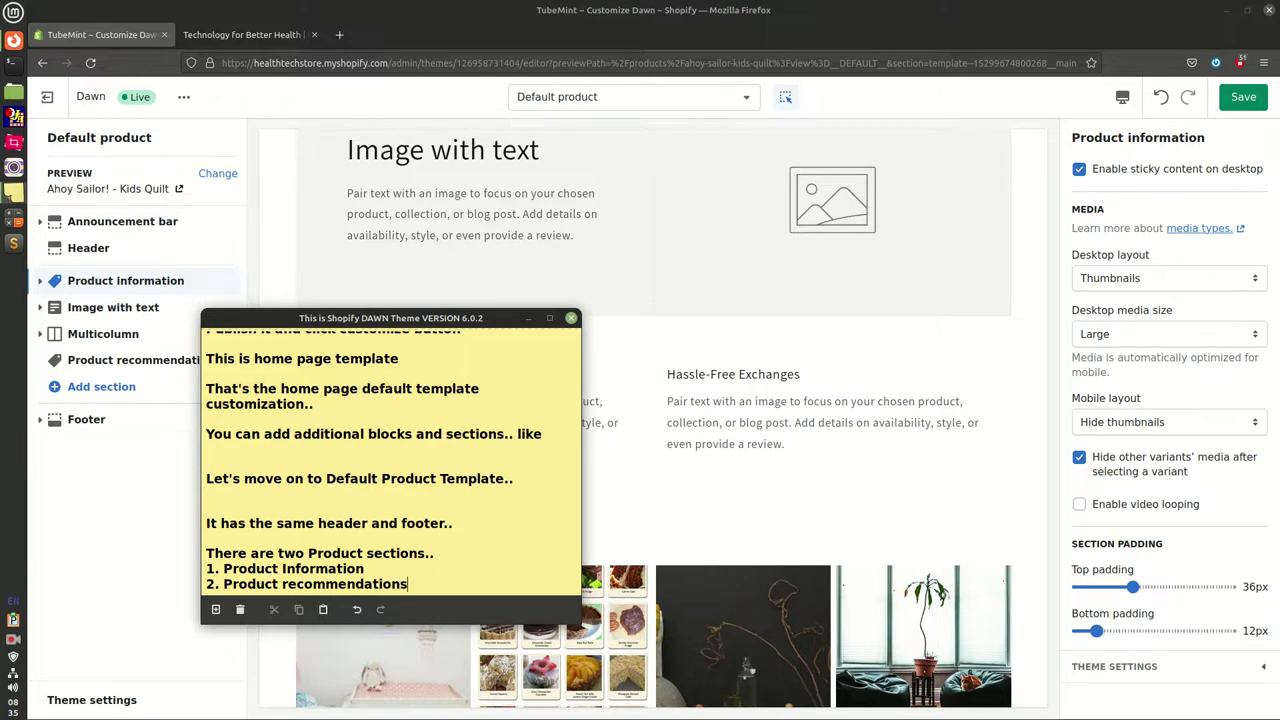
pyautogui.write('s')
pyautogui.press('Return')
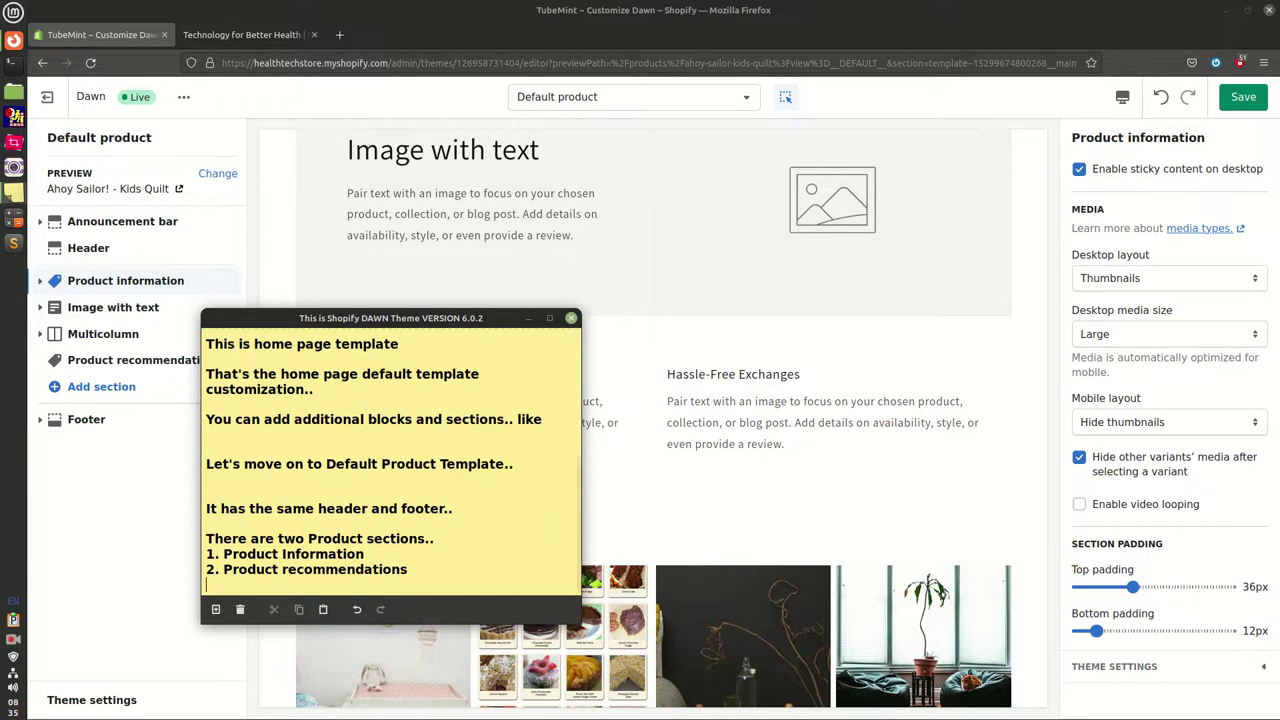
pyautogui.press('Return')
# Add 'AND two common sections on the product template' listing Image with TEXT and Nulticolumn
pyautogui.write('AND two comm')
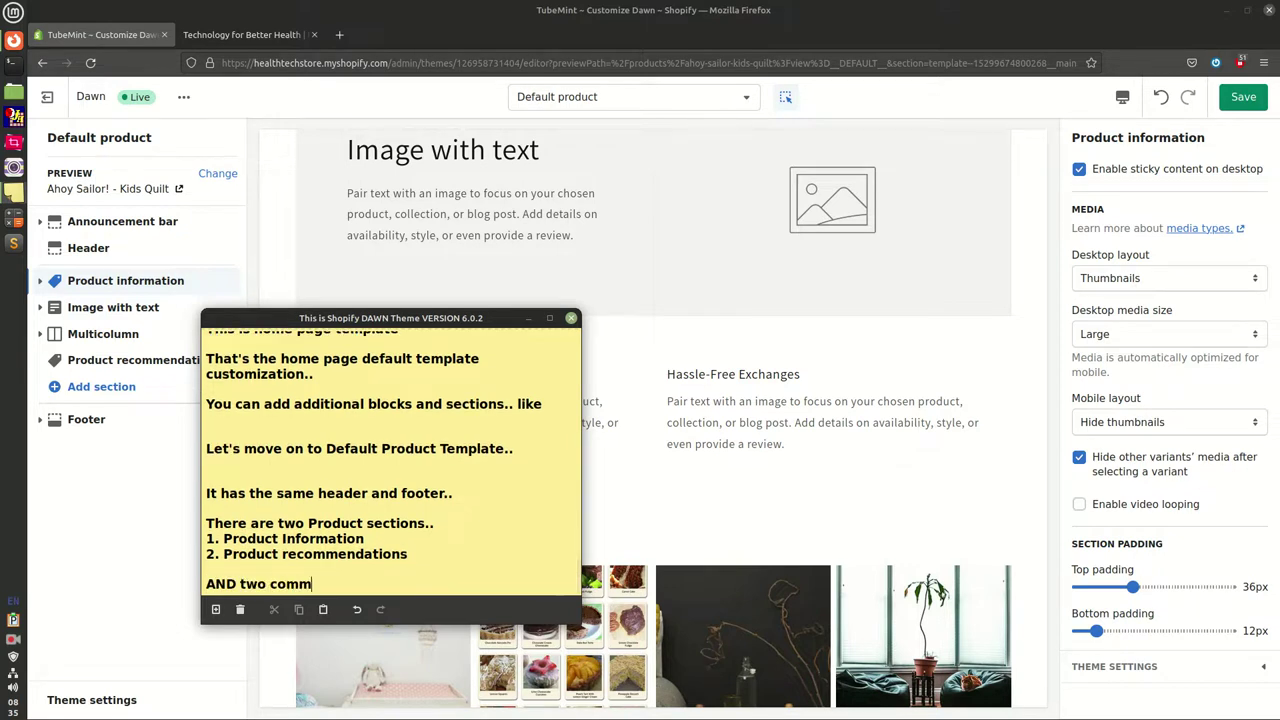
pyautogui.write('on sections on the product template')
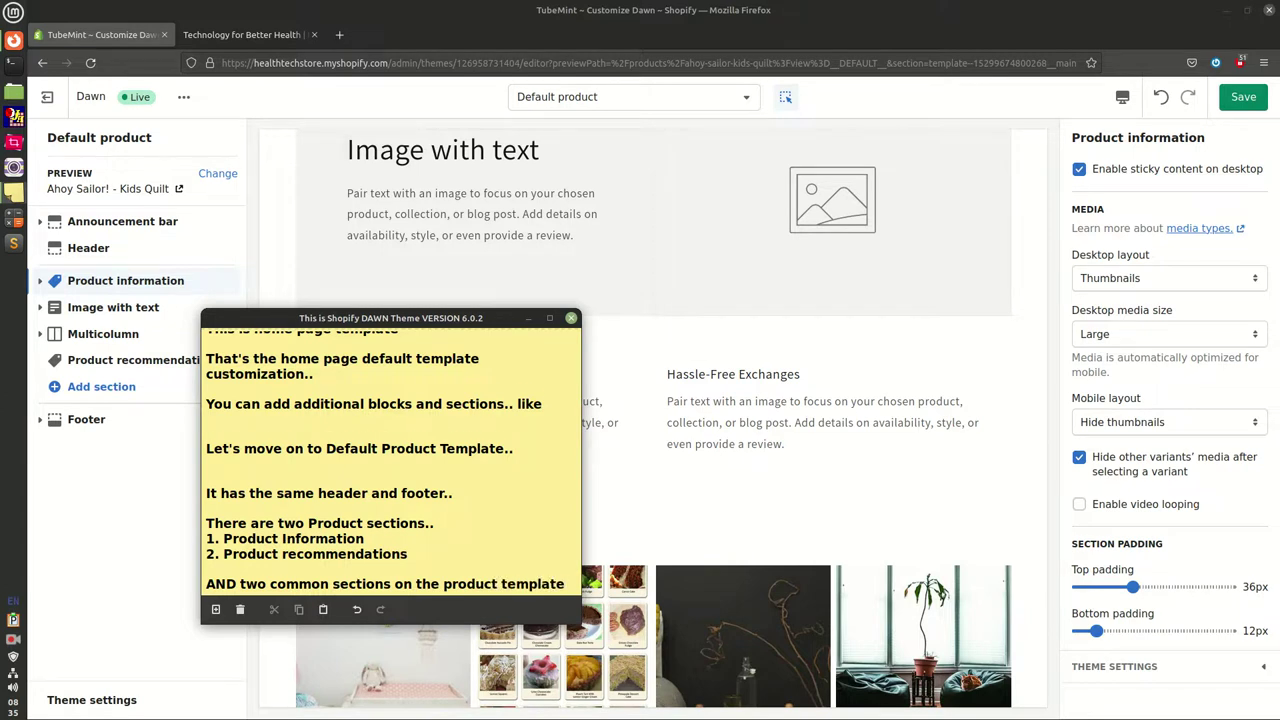
pyautogui.press('Return')
pyautogui.write('Image')
pyautogui.press('BackSpace')
pyautogui.press('BackSpace')
pyautogui.press('BackSpace')
pyautogui.press('BackSpace')
pyautogui.press('BackSpace')
pyautogui.write('1. Imag')
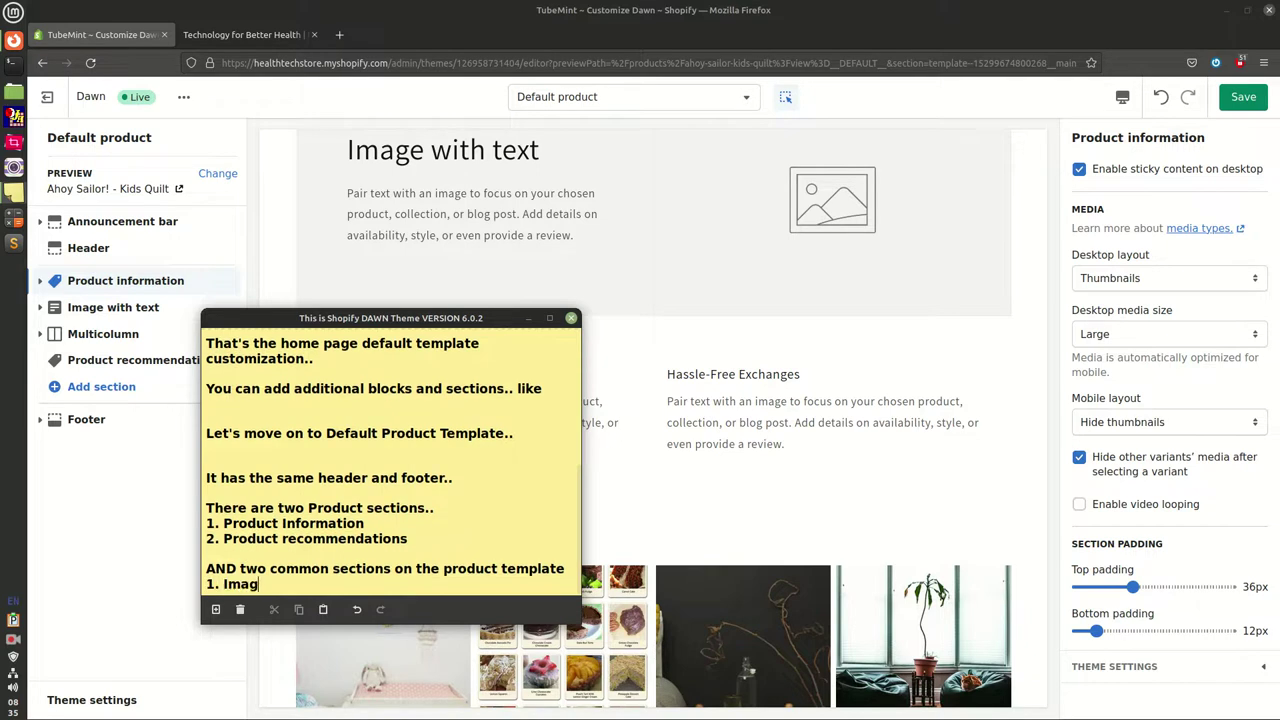
pyautogui.write('e with TEXT')
pyautogui.press('Return')
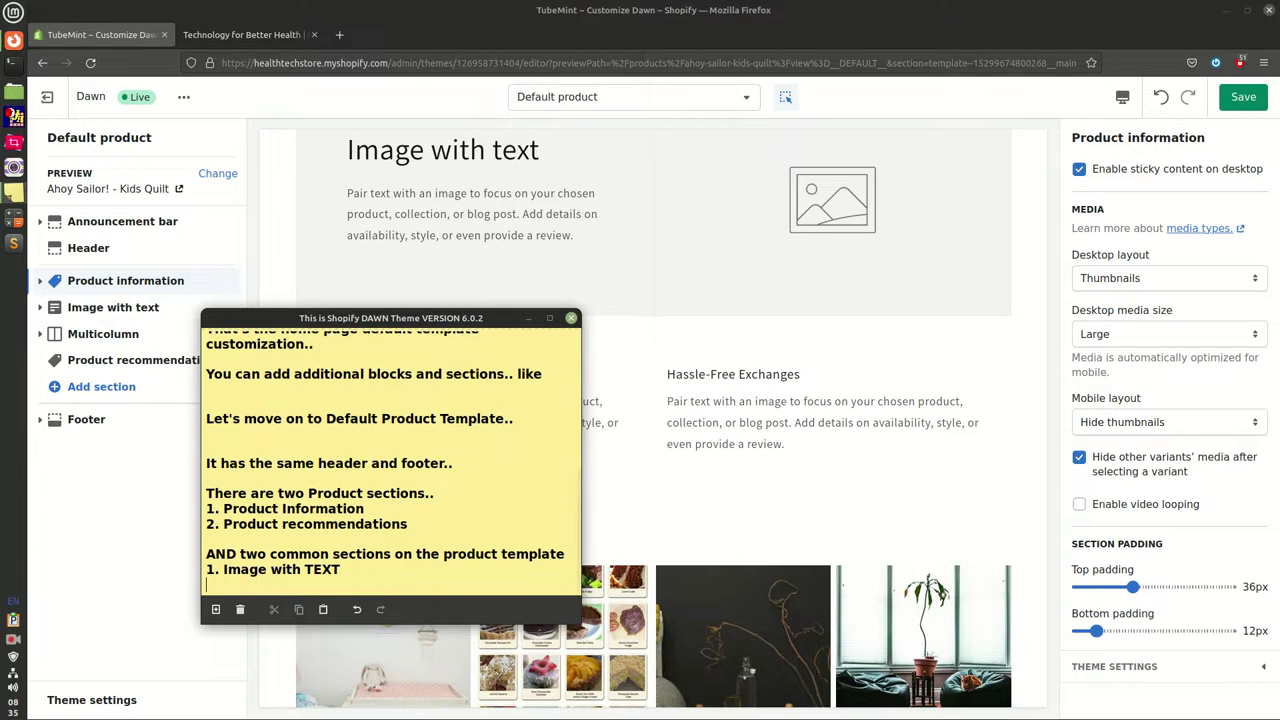
pyautogui.write('2. Nu')
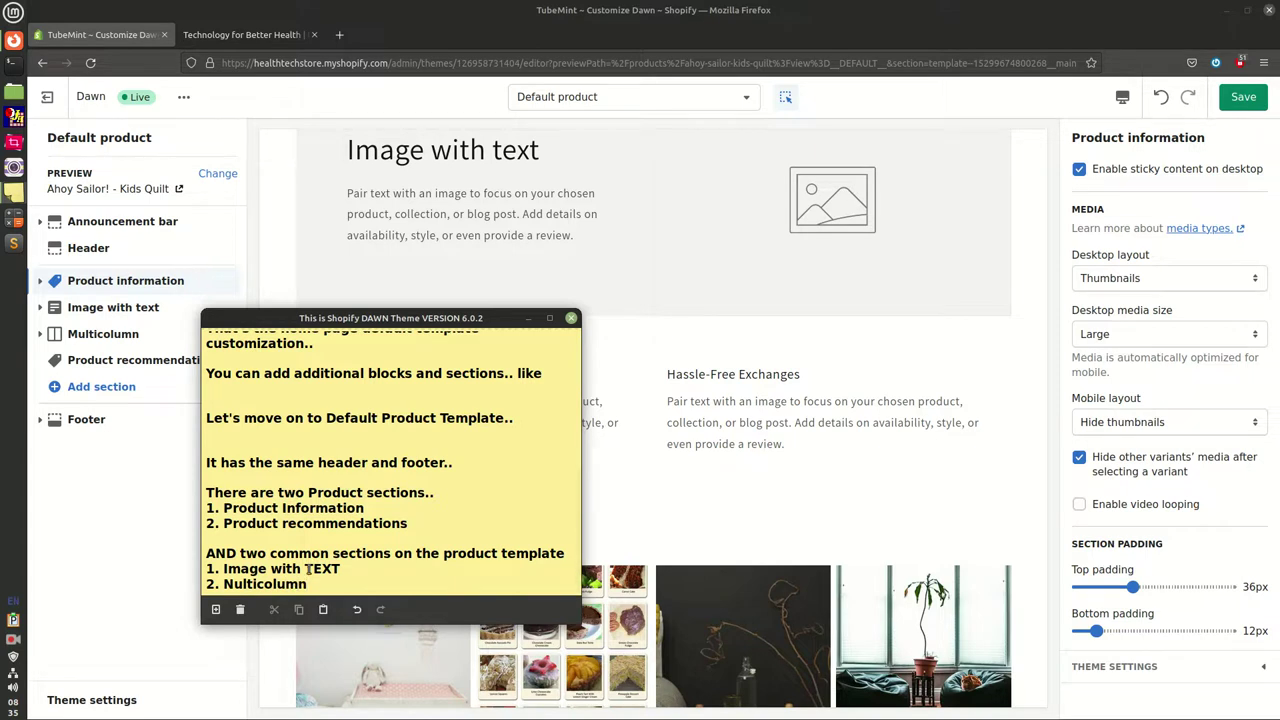
pyautogui.write('lticolumn')
pyautogui.press('Return')
# Add the closing line 'You can add more sections and blocks..'
pyautogui.write('YOu')
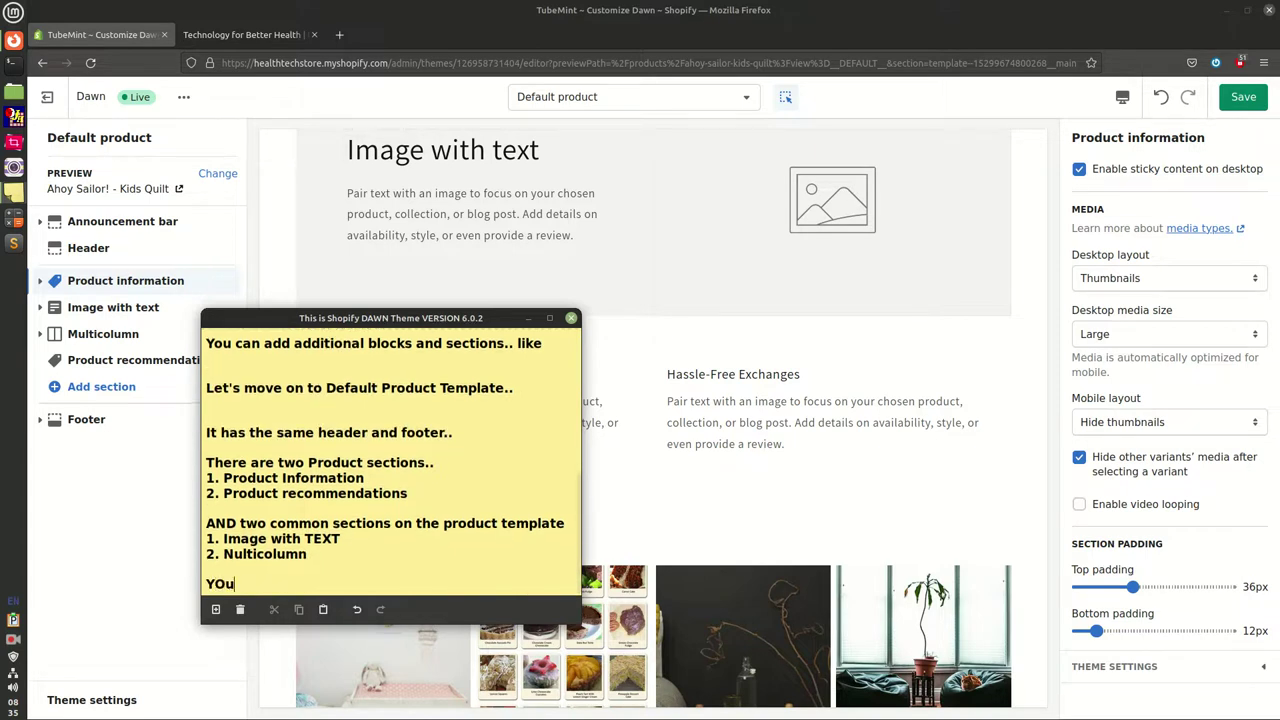
pyautogui.write(' can add more')
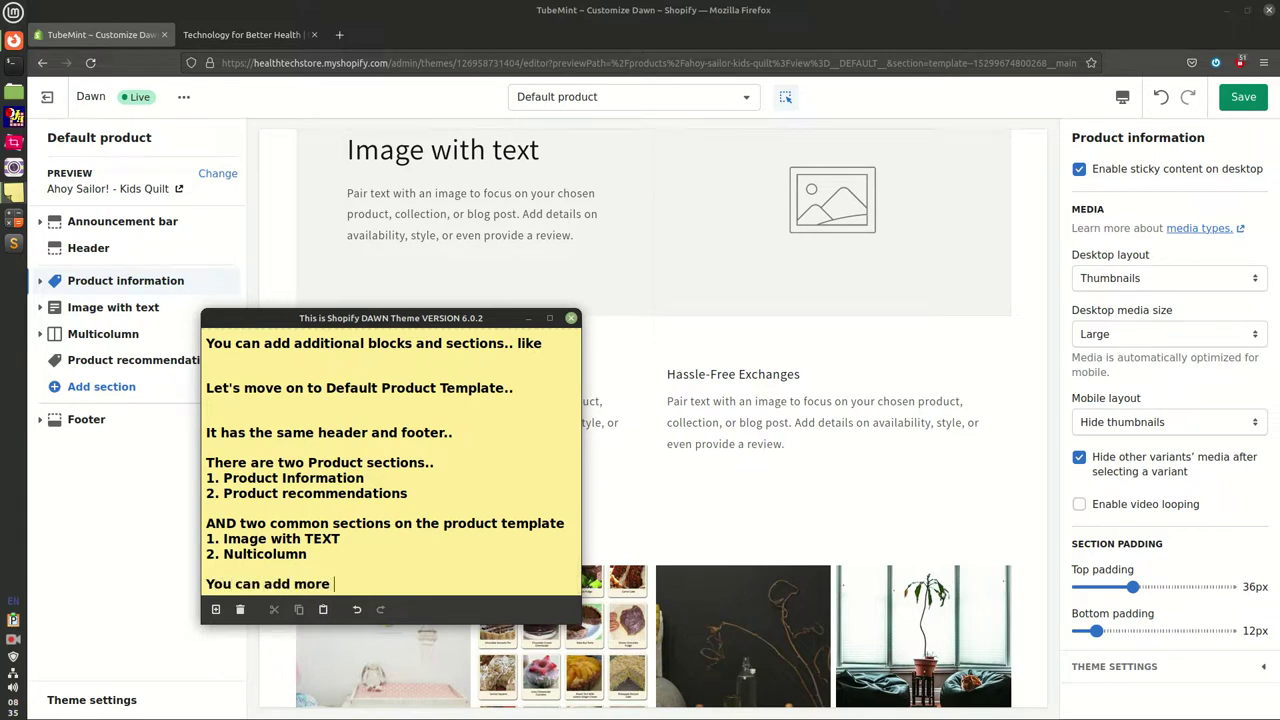
pyautogui.write('and blocks..')
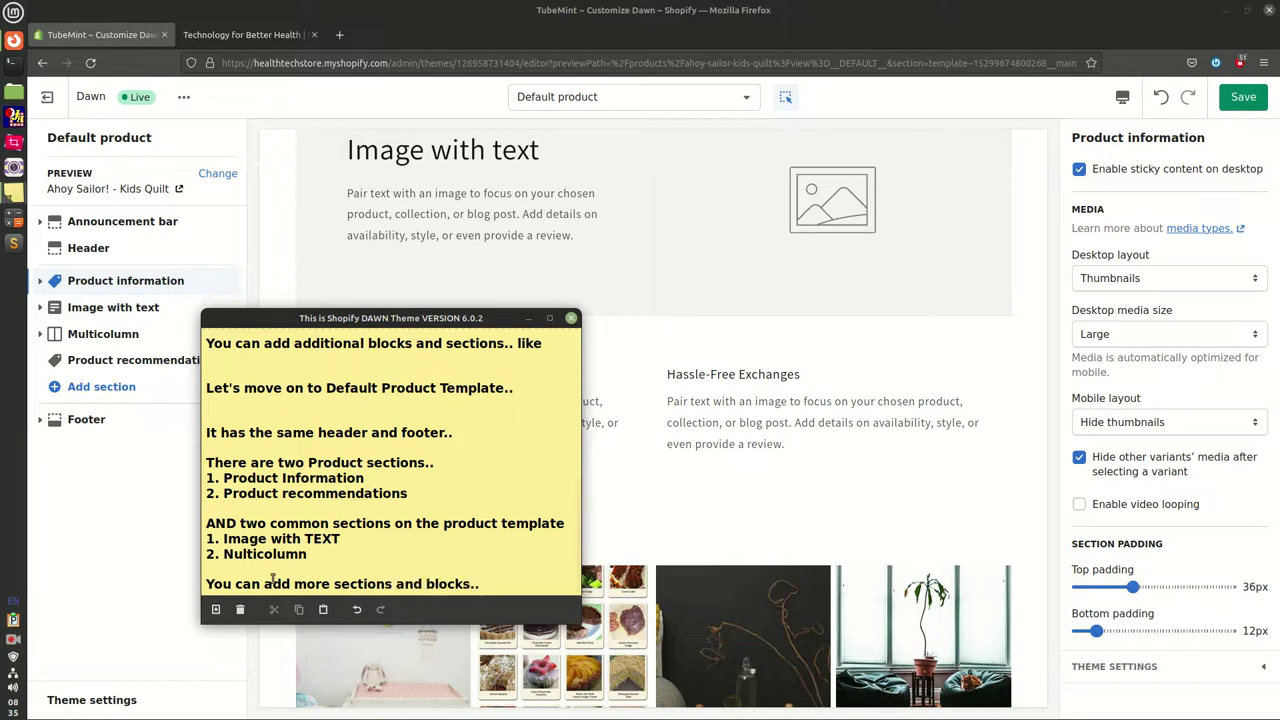
pyautogui.moveTo(228, 588); pyautogui.dragTo(376, 588)
pyautogui.click(450, 585)
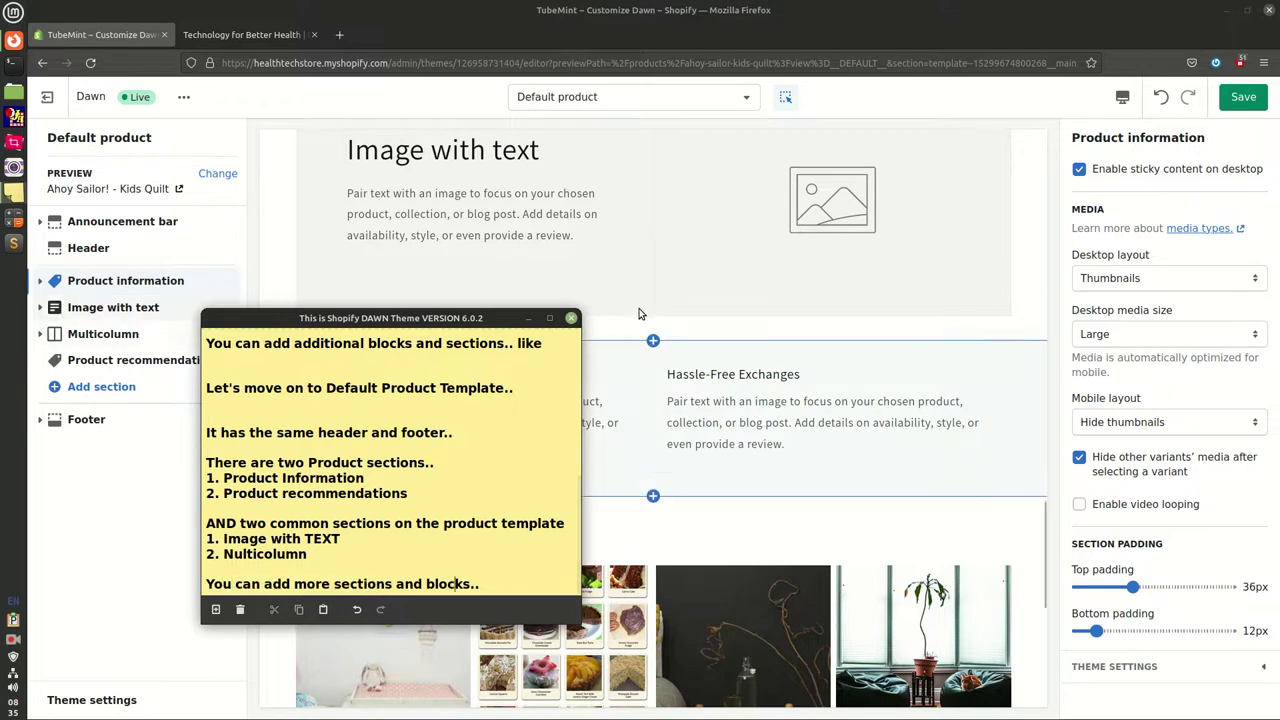
# Move the vendor Text block below Title and 'Great for Summer Time' below Buy buttons
pyautogui.click(643, 308)
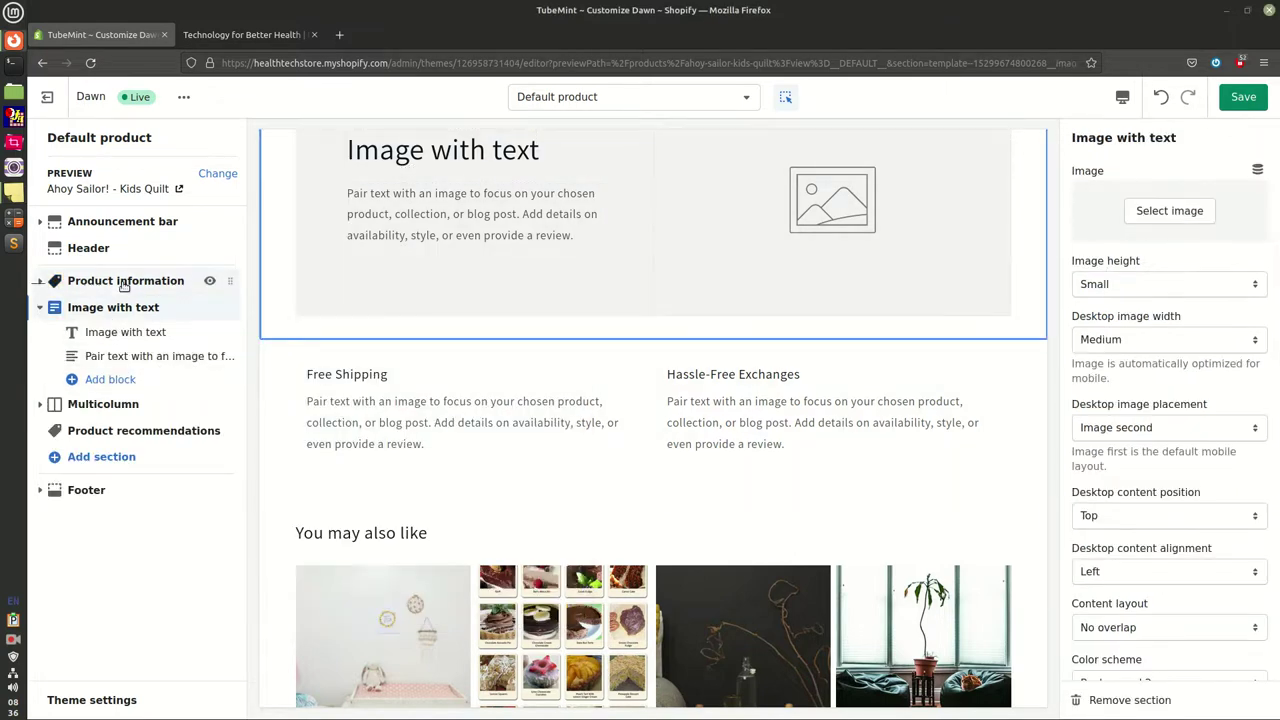
pyautogui.click(121, 282)
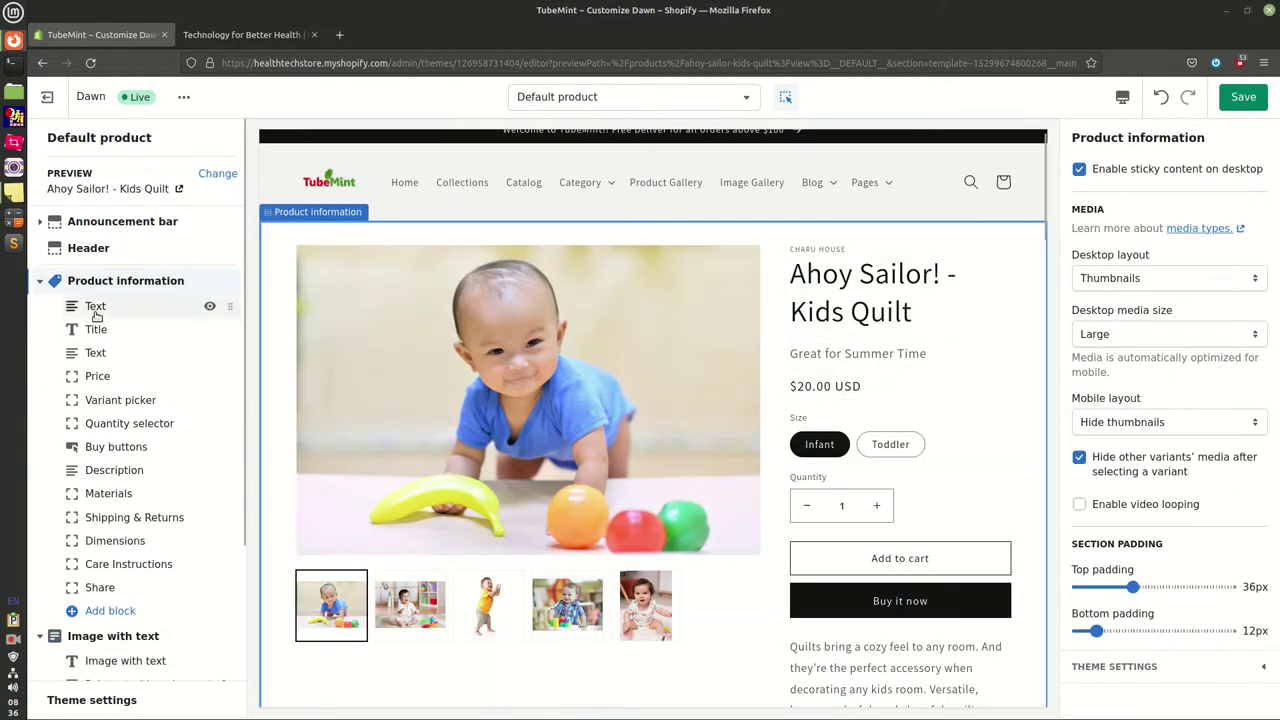
pyautogui.click(96, 315)
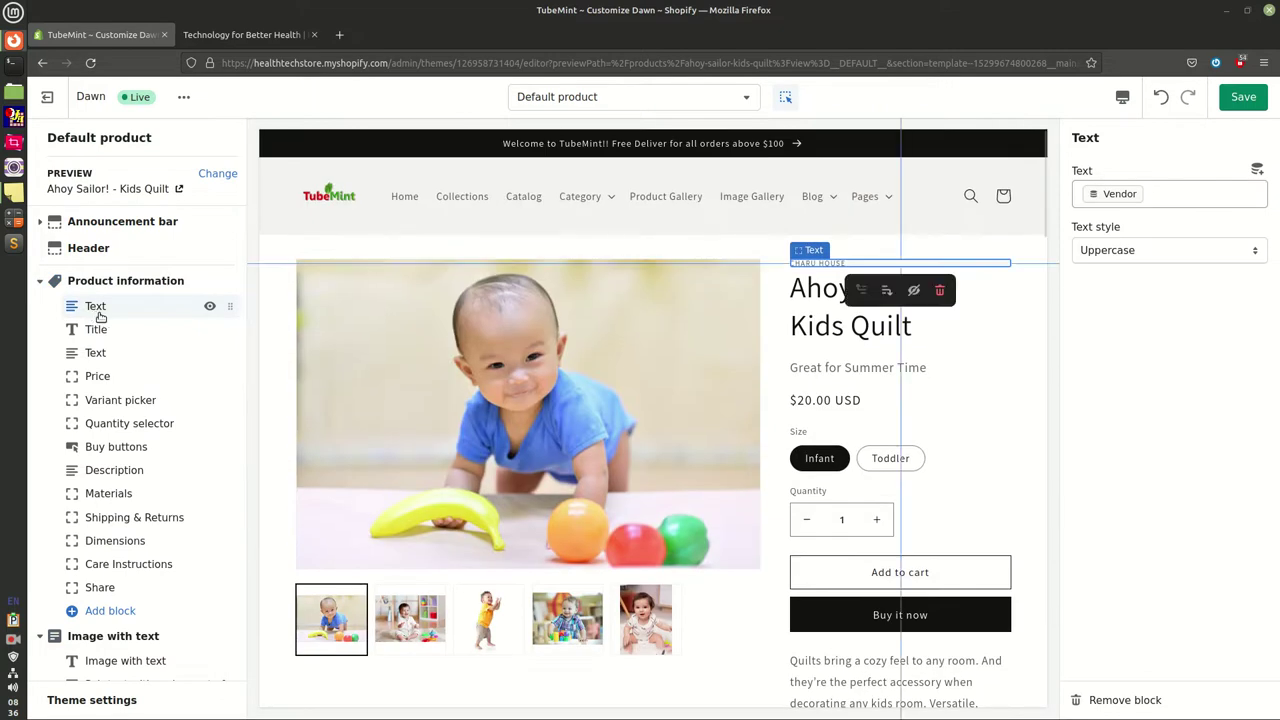
pyautogui.moveTo(228, 305); pyautogui.dragTo(226, 329)
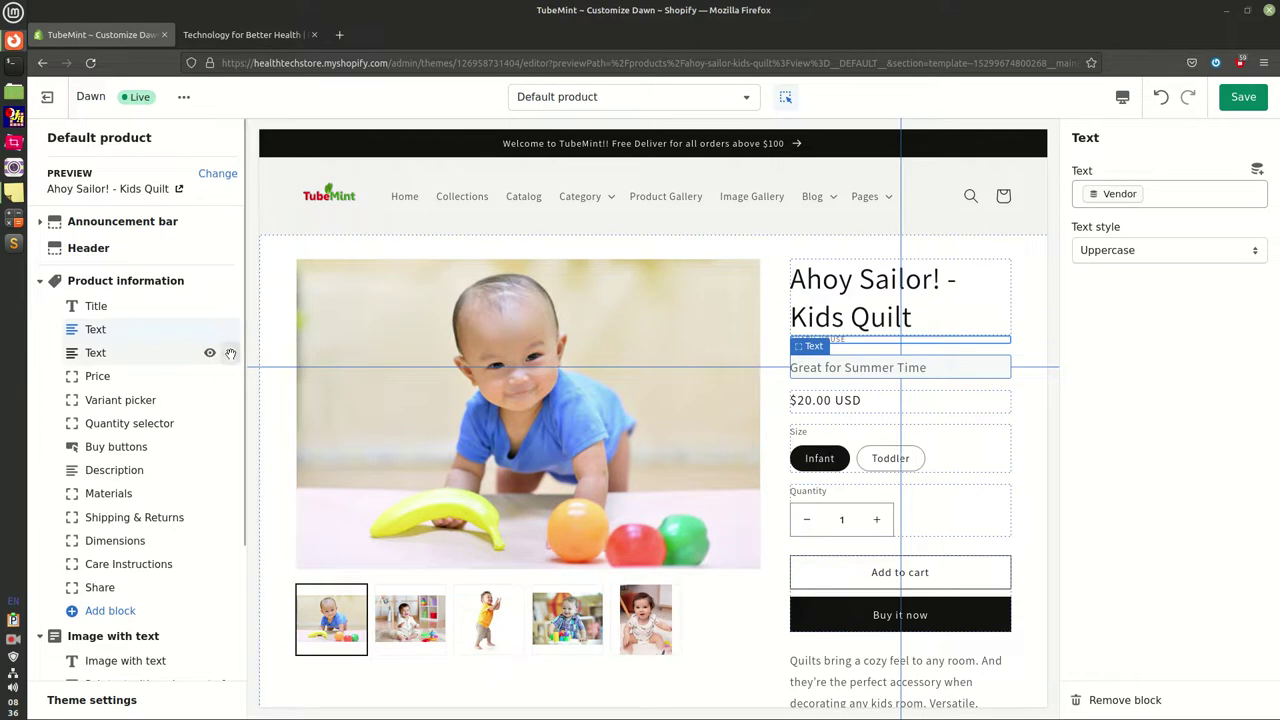
pyautogui.moveTo(230, 354); pyautogui.dragTo(220, 427)
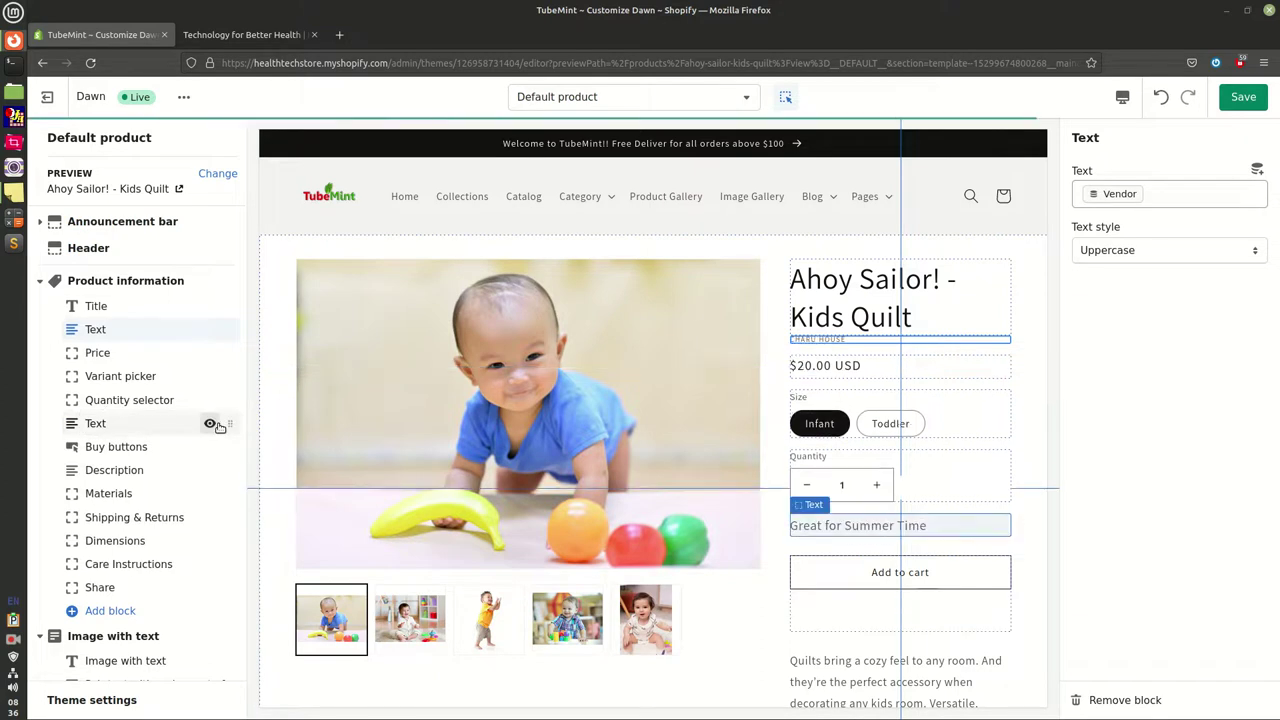
pyautogui.moveTo(228, 426); pyautogui.dragTo(229, 446)
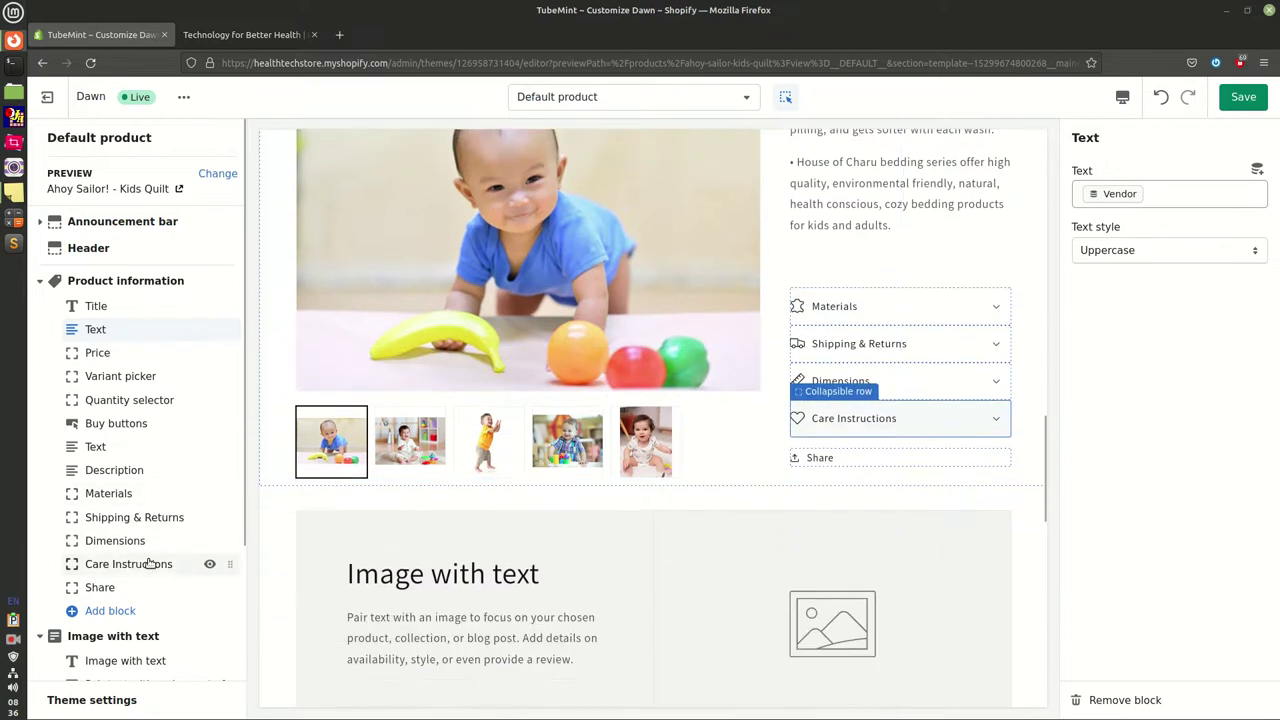
# Inspect the Materials, Shipping & Returns, Dimensions and Care Instructions rows, then collapse Product information
pyautogui.click(987, 311)
pyautogui.click(997, 348)
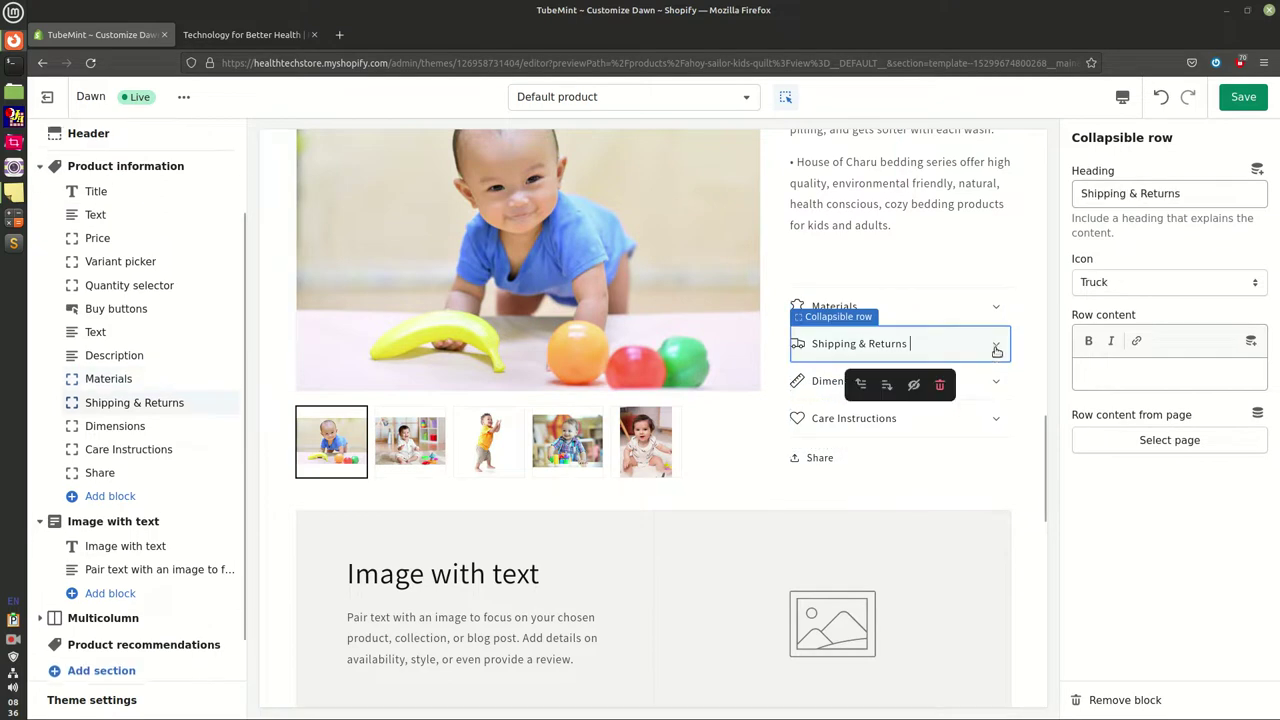
pyautogui.click(994, 383)
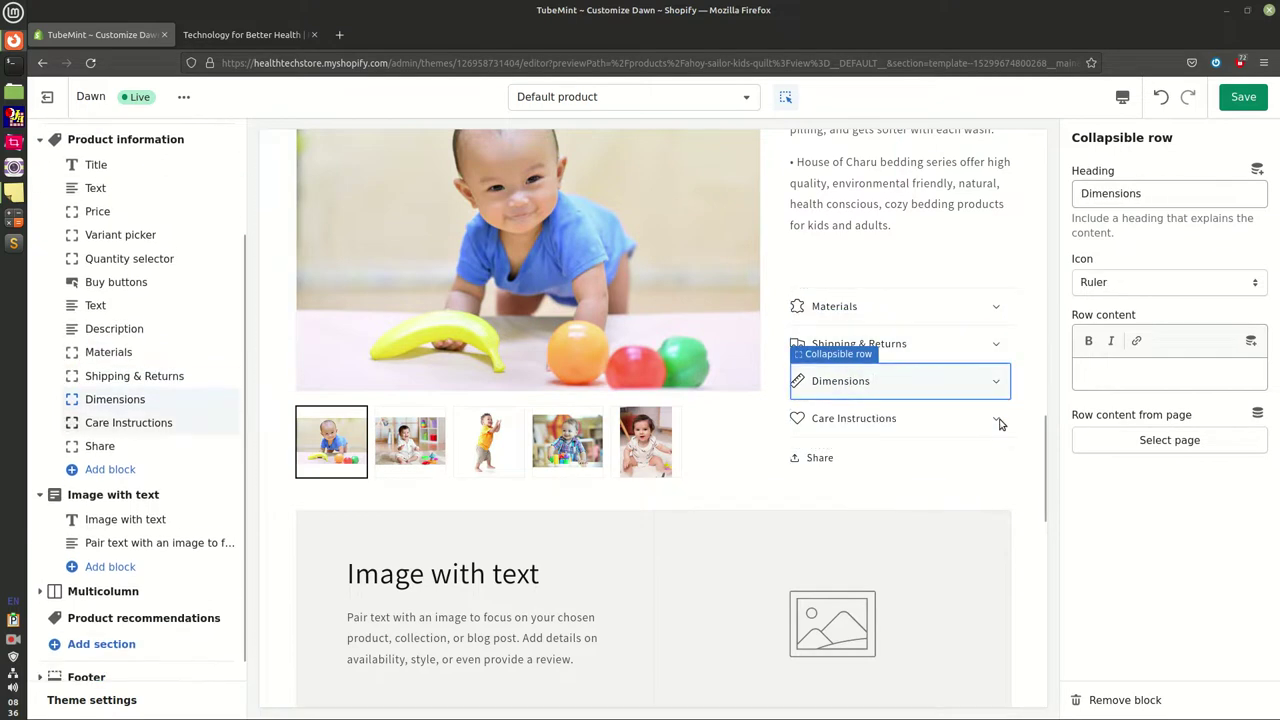
pyautogui.click(996, 420)
pyautogui.click(118, 376)
pyautogui.scroll(3, 126, 374)
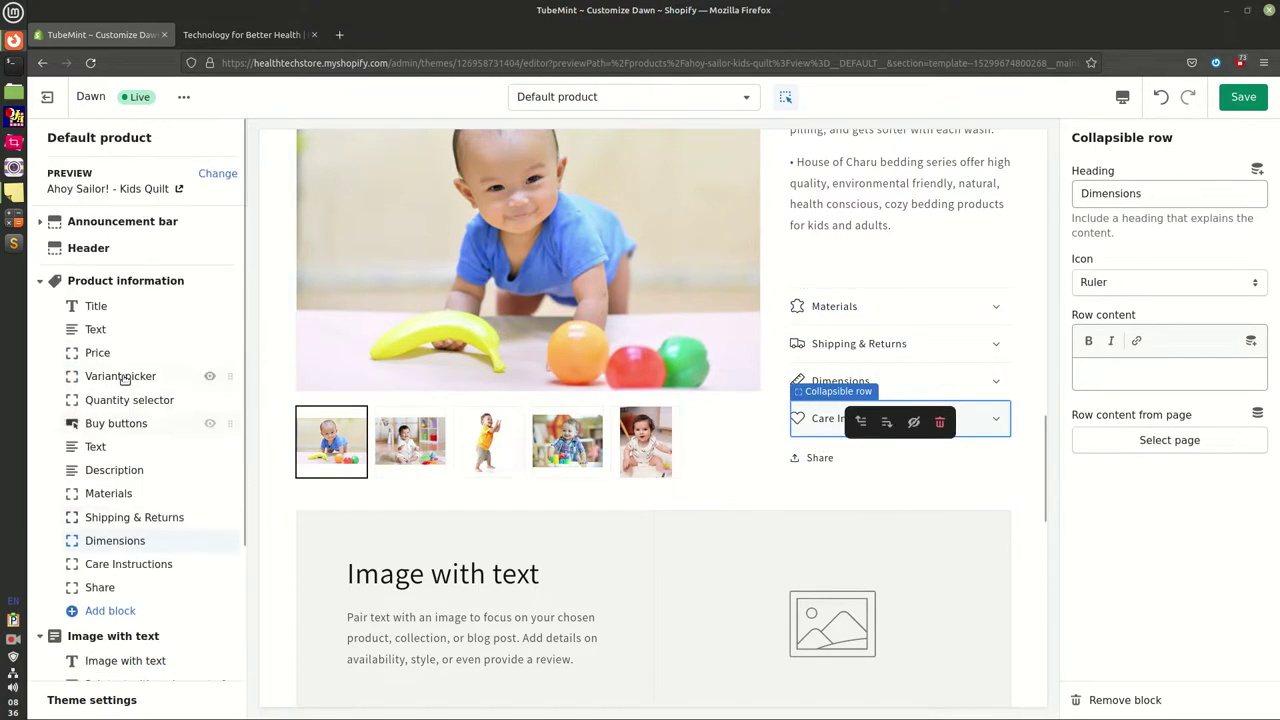
pyautogui.click(40, 281)
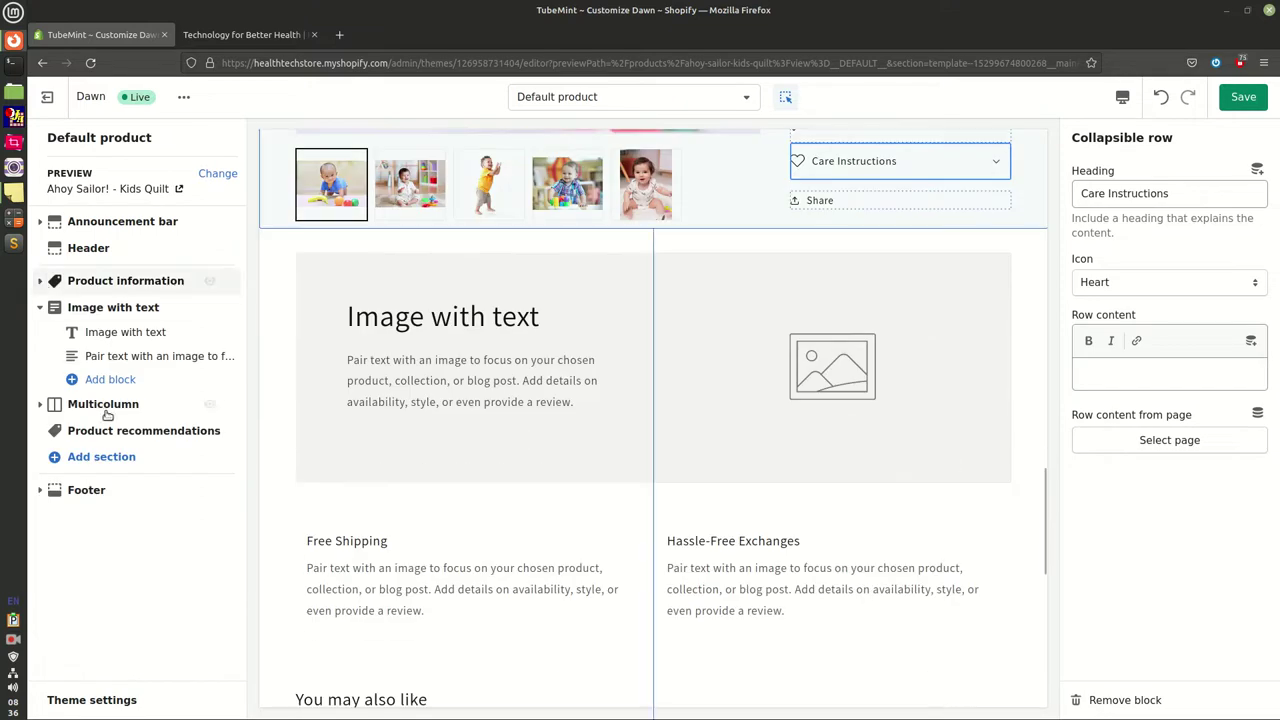
# Give Product recommendations a Medium heading and the Background 2 color scheme
pyautogui.click(129, 432)
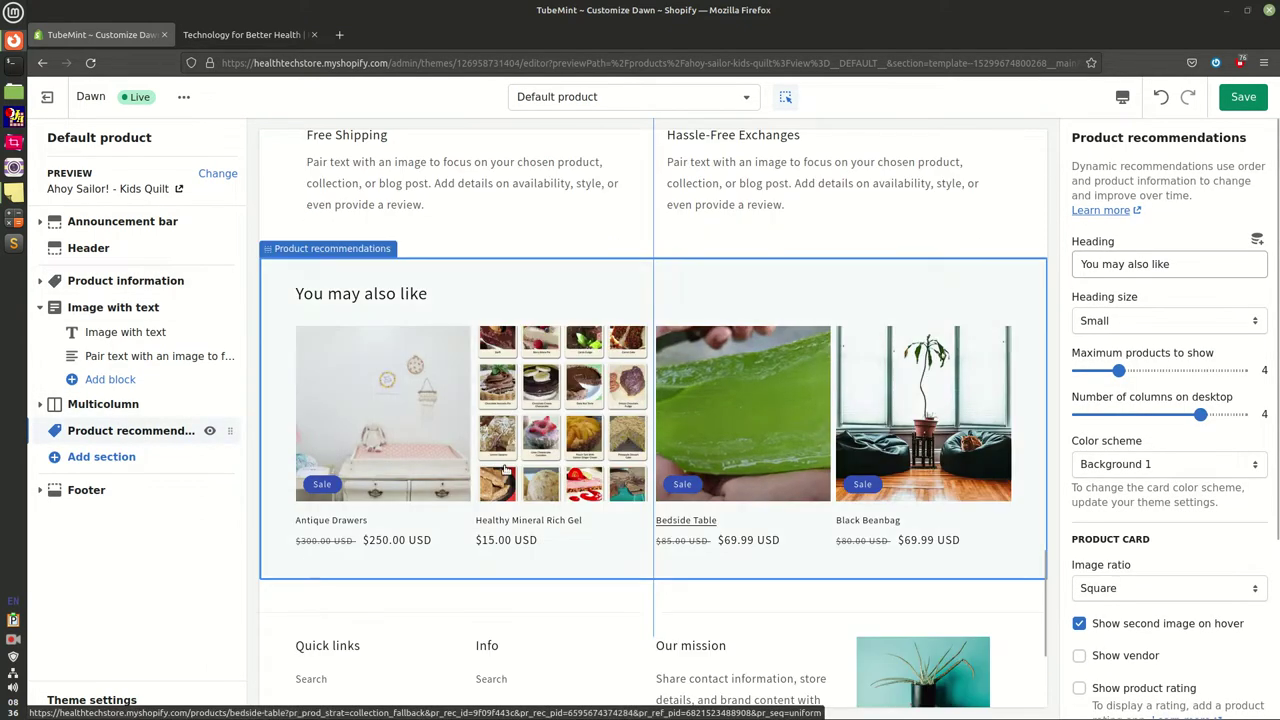
pyautogui.click(1132, 323)
pyautogui.click(1120, 362)
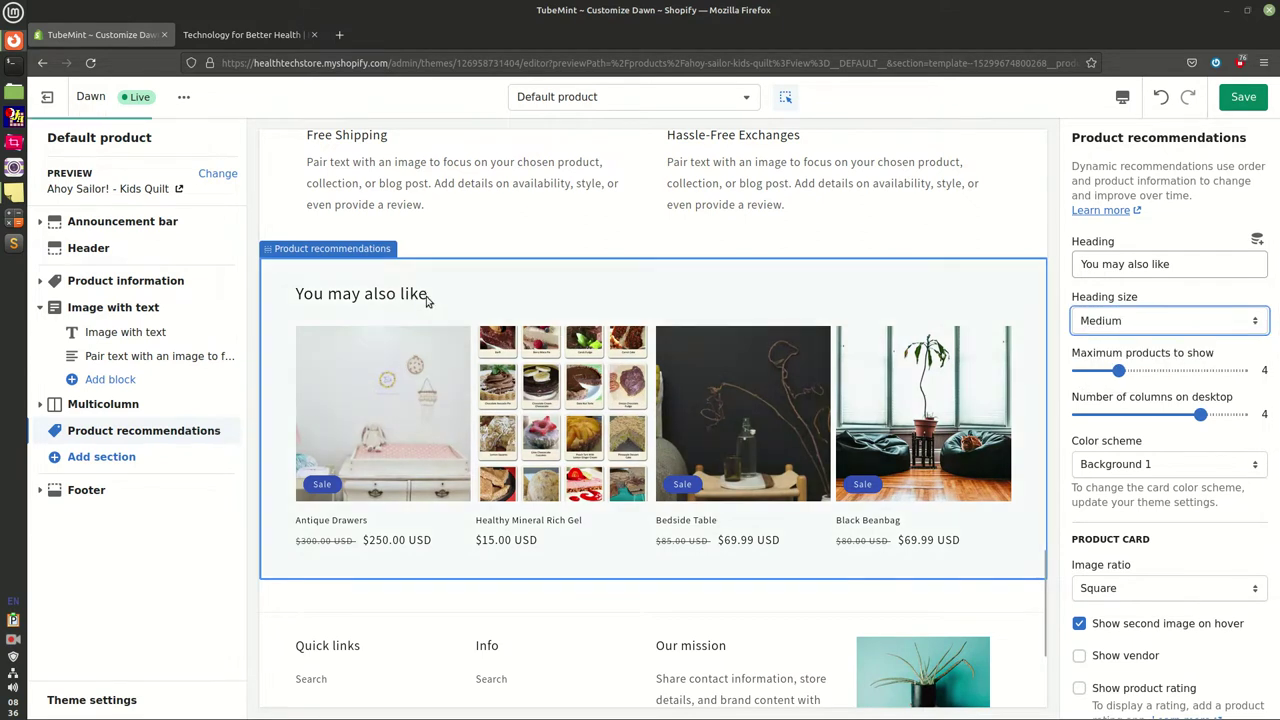
pyautogui.click(1155, 465)
pyautogui.click(1112, 488)
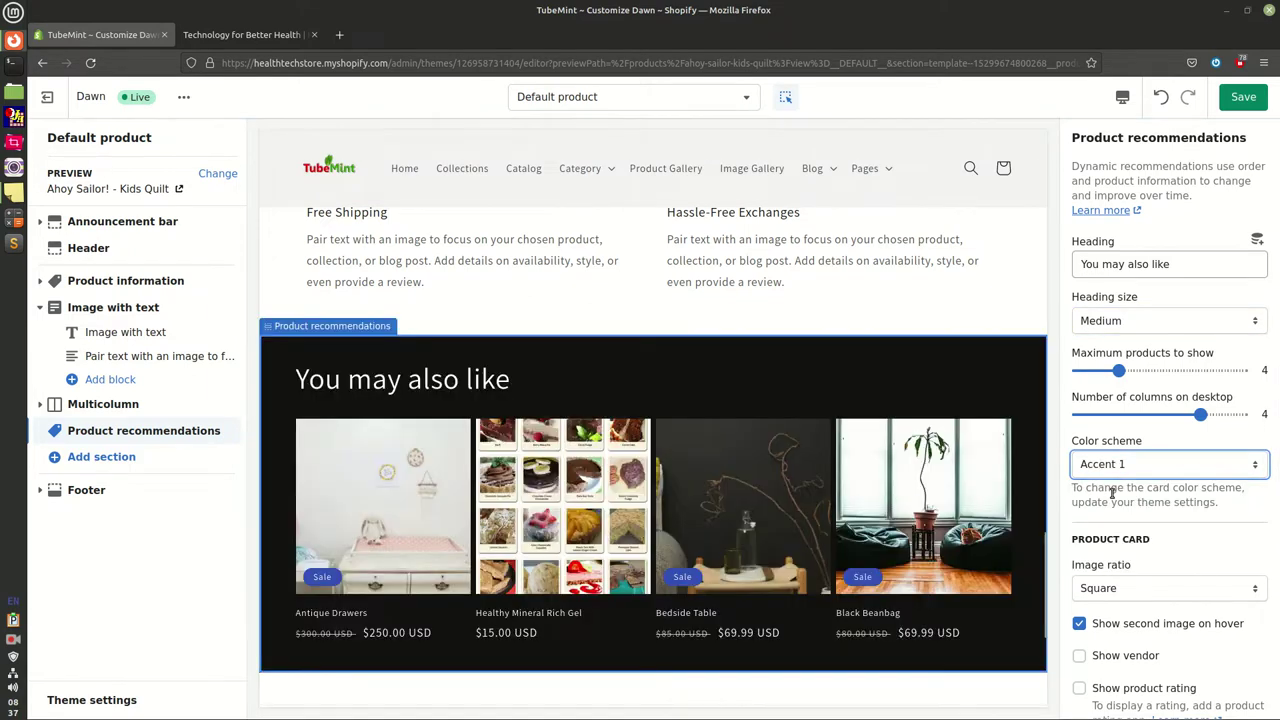
pyautogui.click(1136, 474)
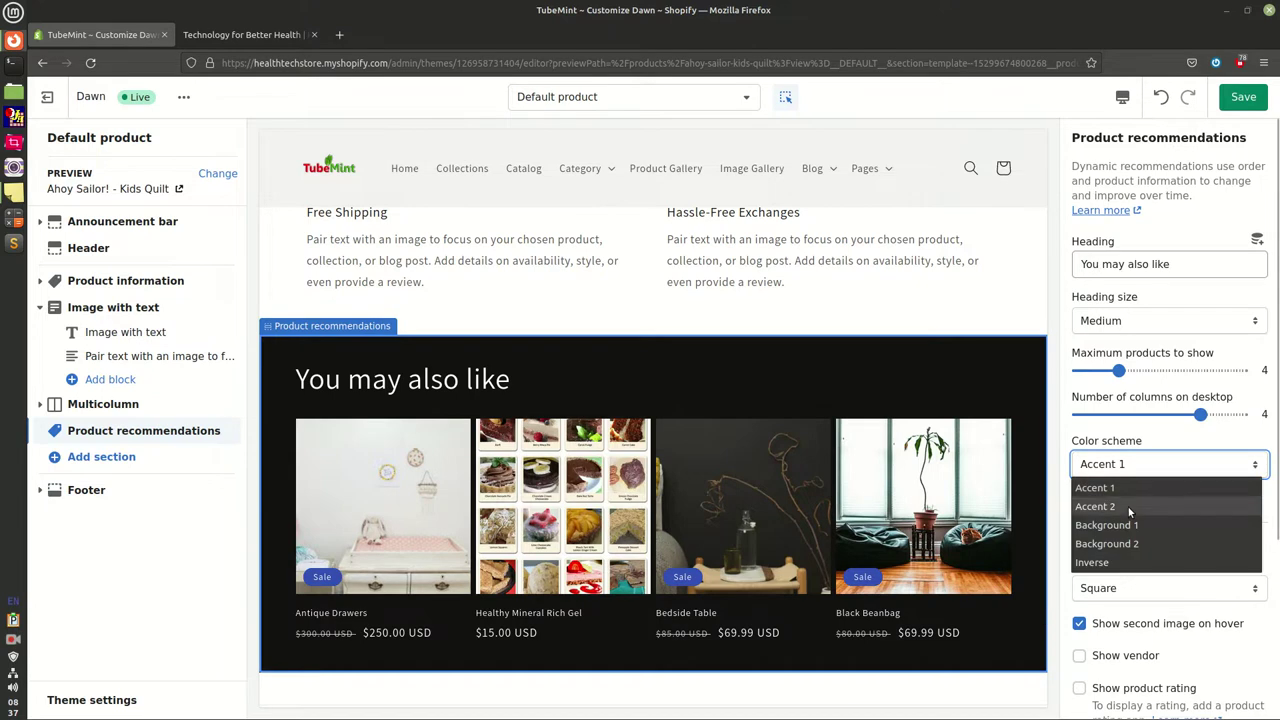
pyautogui.click(1129, 507)
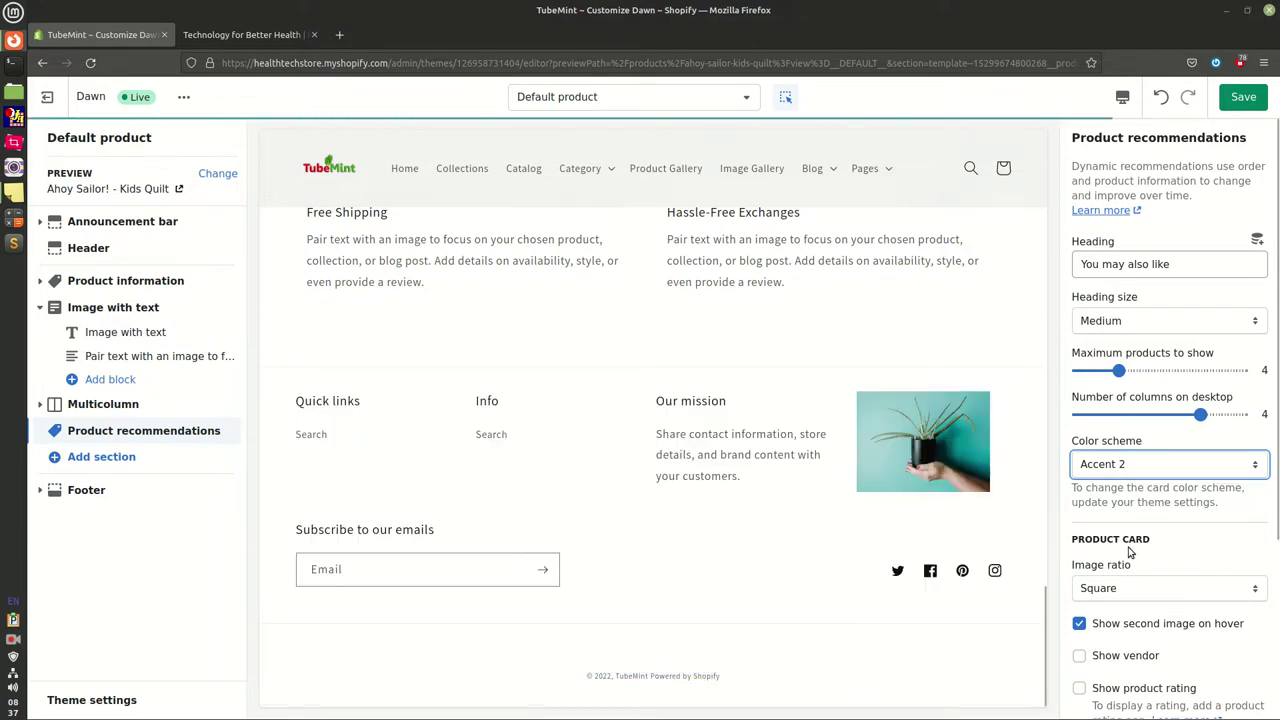
pyautogui.moveTo(1100, 541); pyautogui.dragTo(1206, 578)
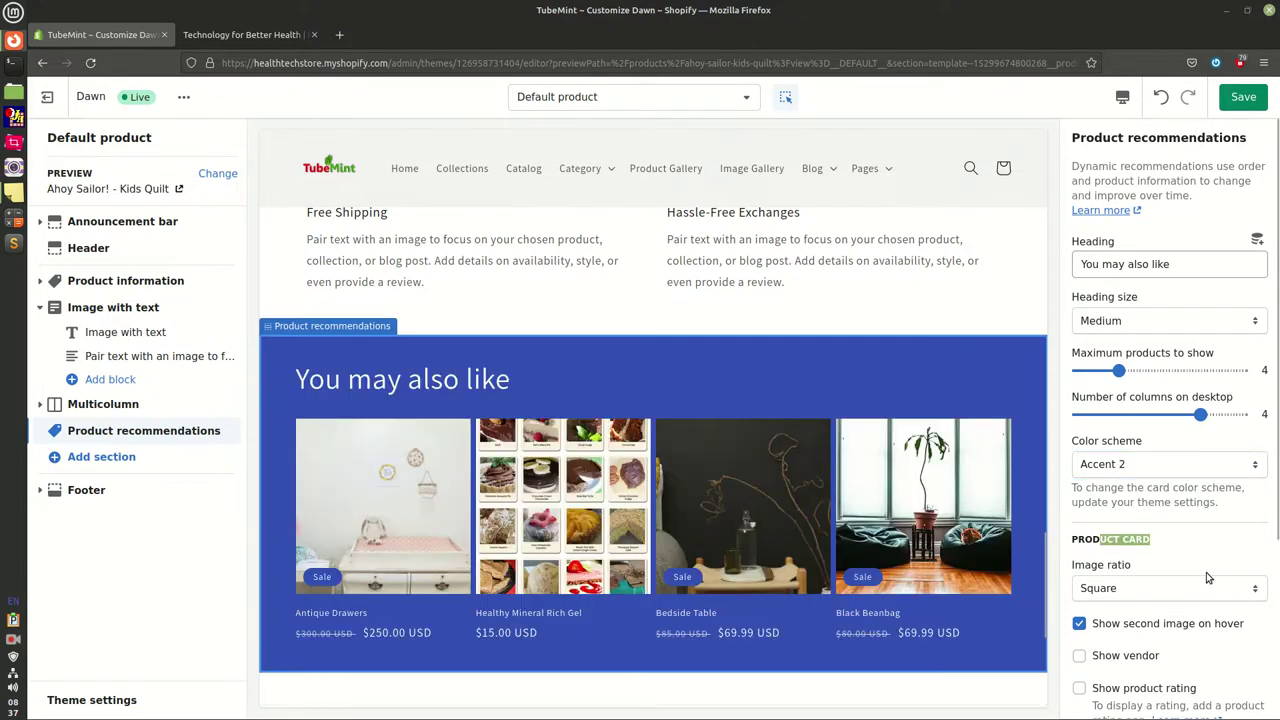
pyautogui.click(1158, 470)
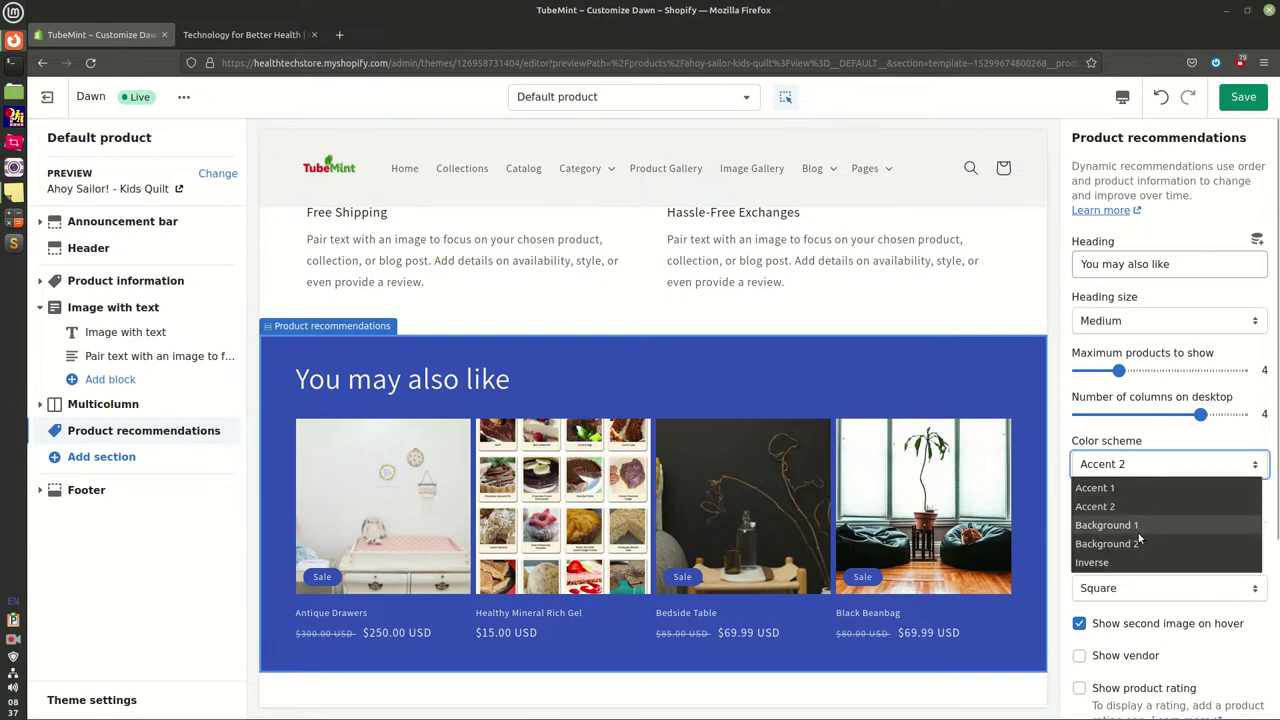
pyautogui.click(1138, 542)
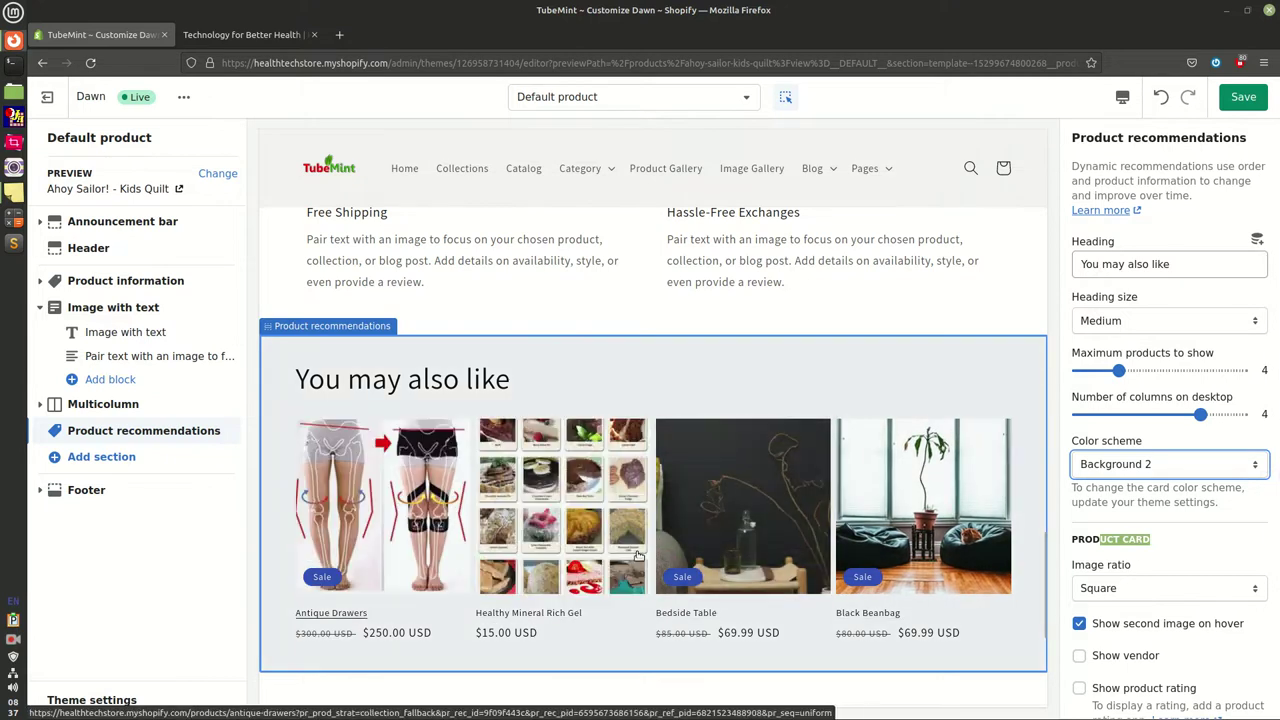
# Show recommendations in 1 column on mobile with 28px top padding, and save the template
pyautogui.scroll(-3, 1174, 640)
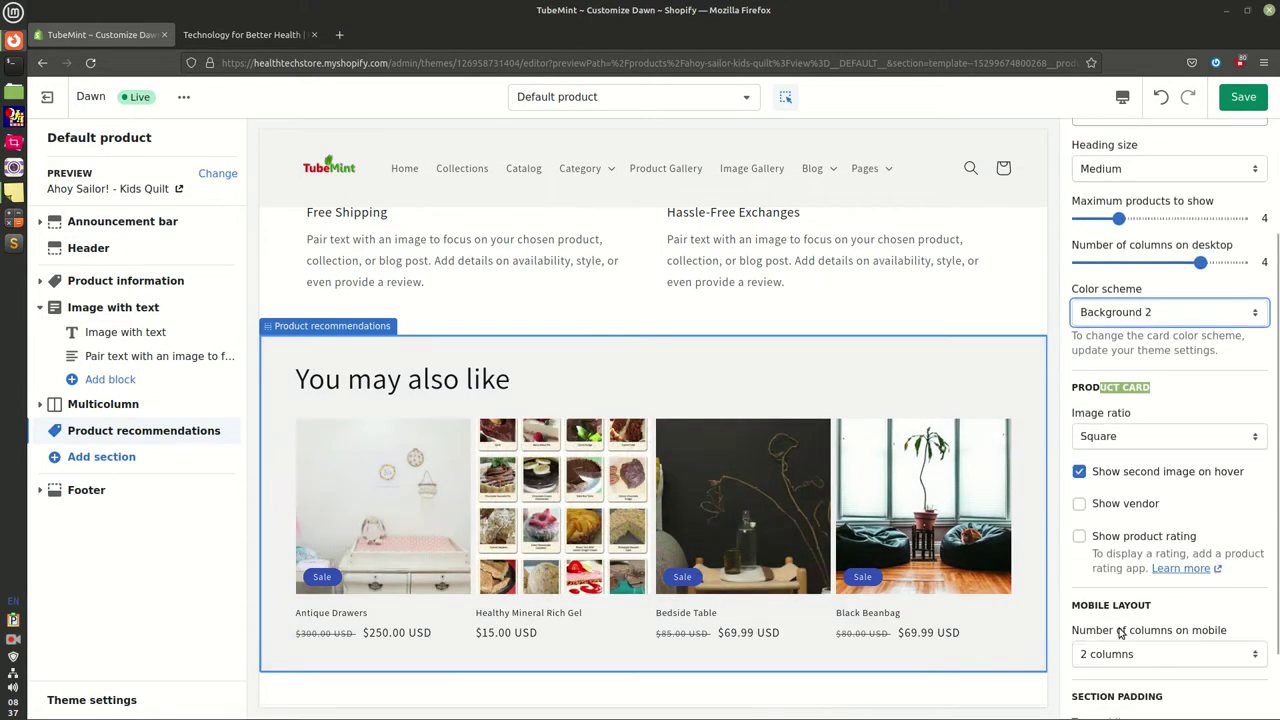
pyautogui.scroll(-2, 1136, 656)
pyautogui.click(1166, 572)
pyautogui.click(1150, 572)
pyautogui.press('Up')
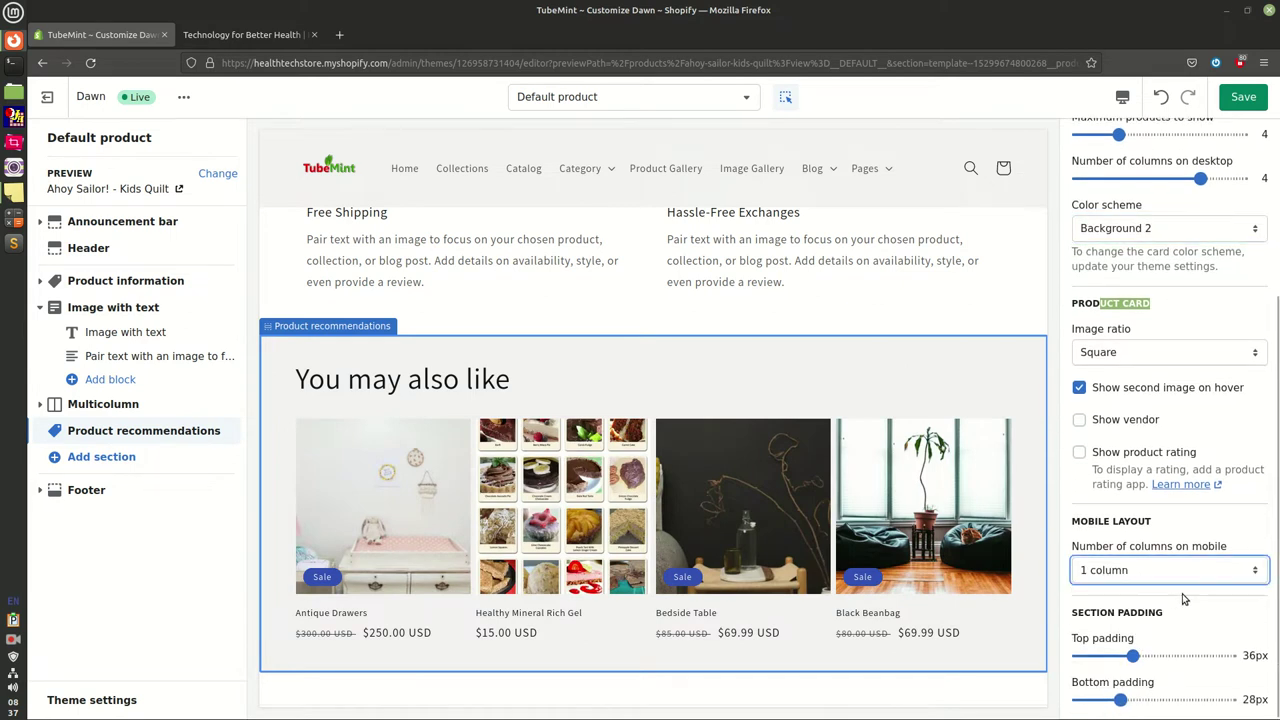
pyautogui.click(1121, 656)
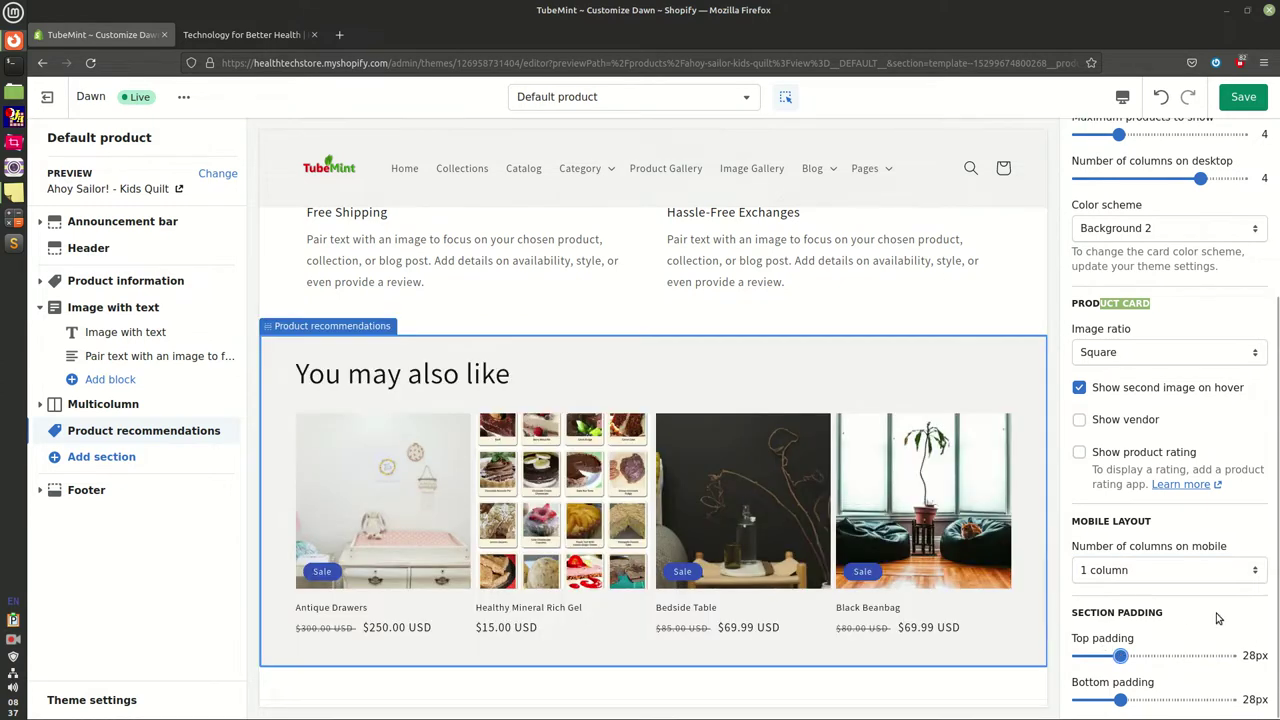
pyautogui.scroll(5, 1217, 619)
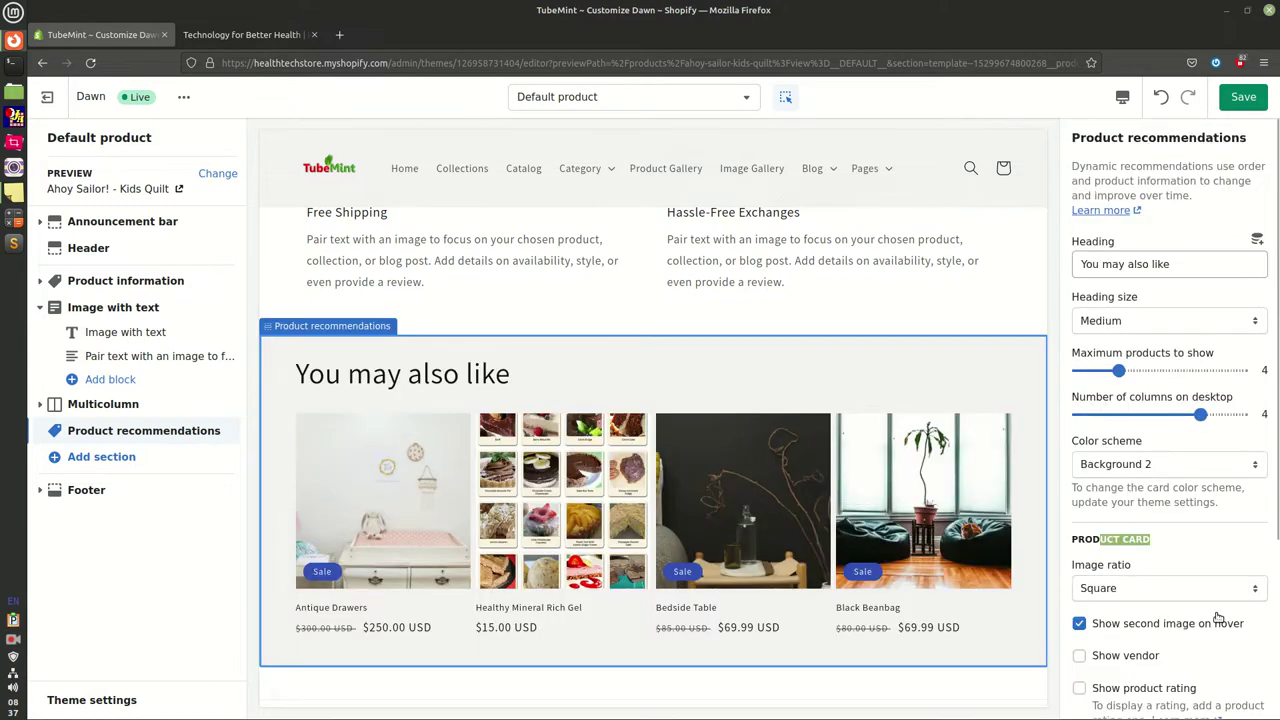
pyautogui.click(1244, 98)
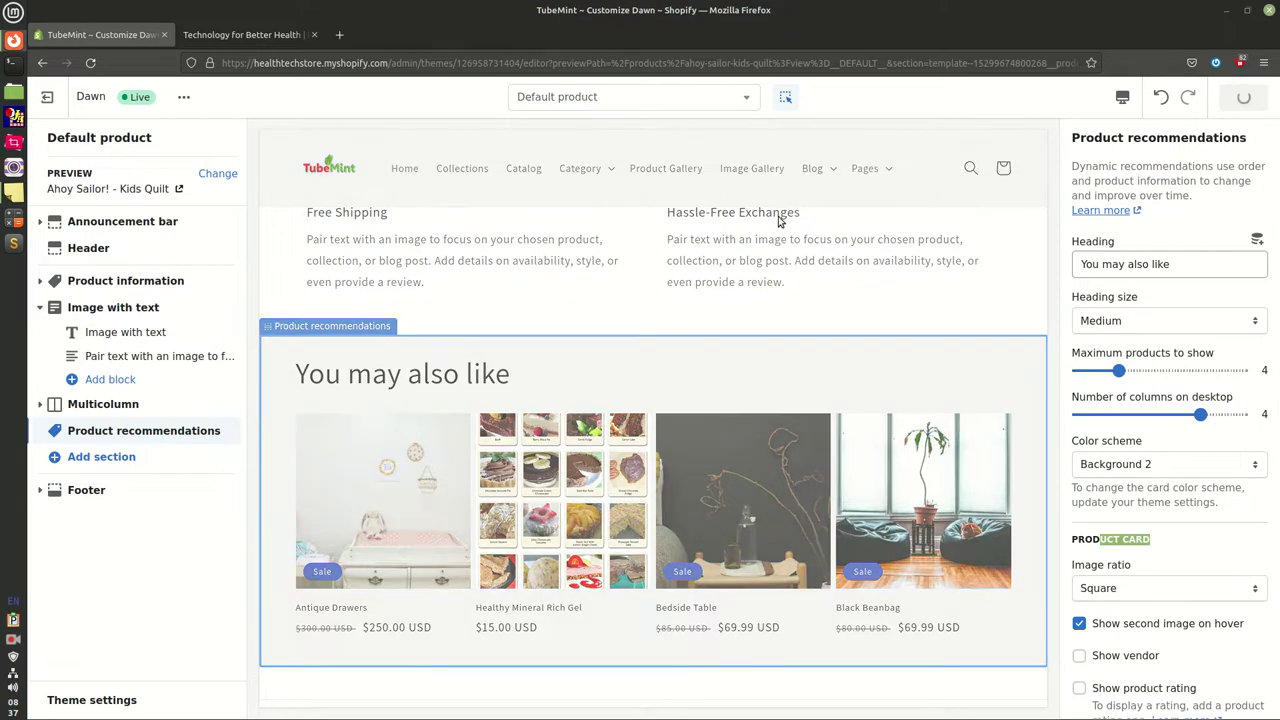
# Add the line 'There is nothing much on the page..' to the sticky note
pyautogui.moveTo(16, 200)
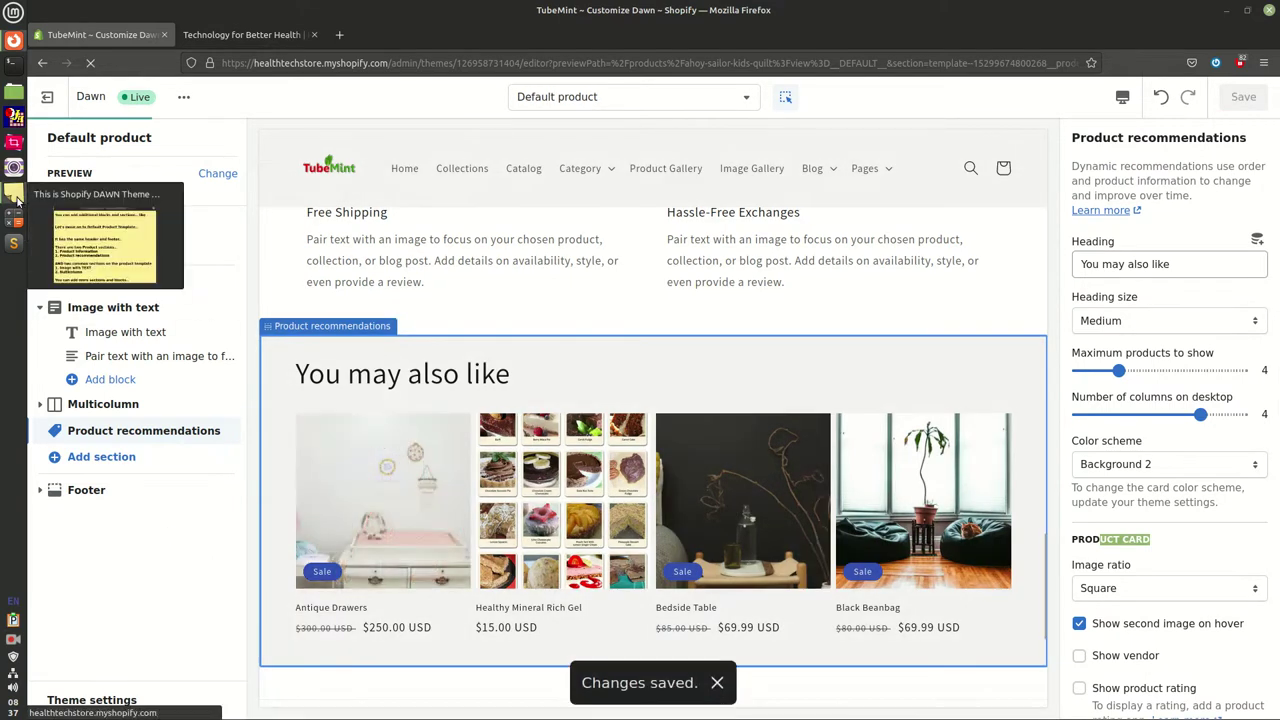
pyautogui.click(16, 200)
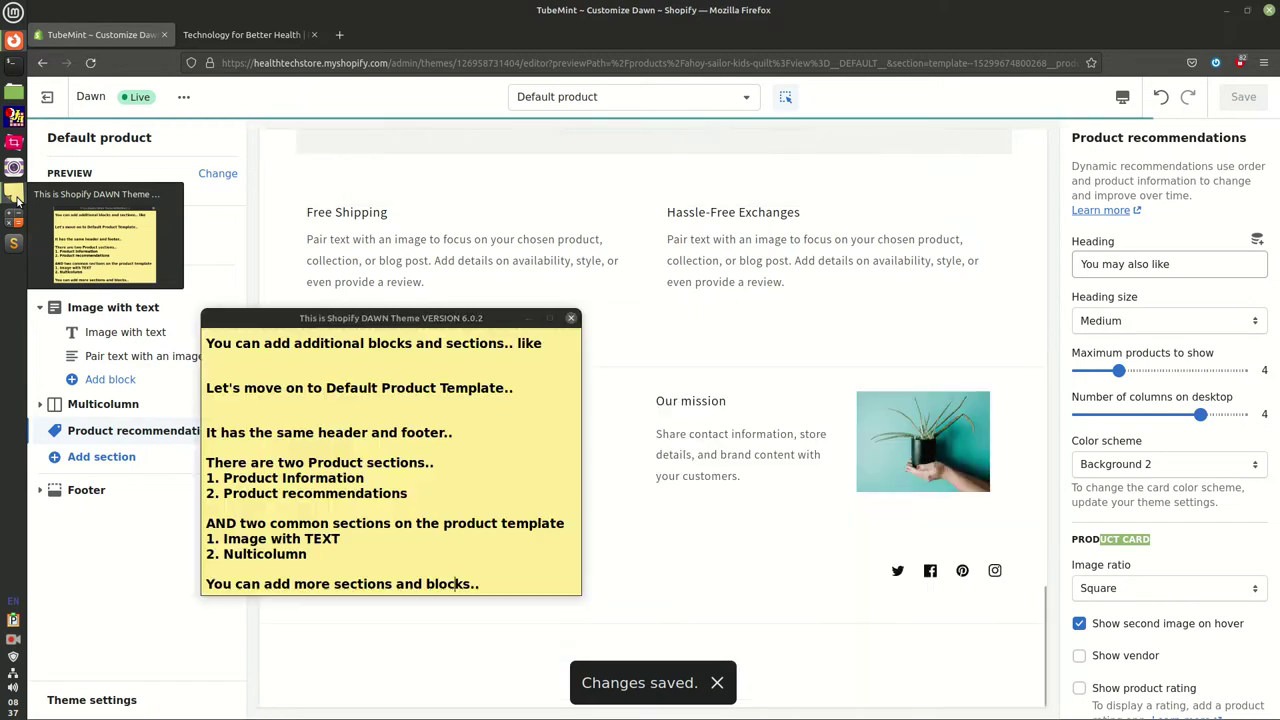
pyautogui.press('Return')
pyautogui.press('Return')
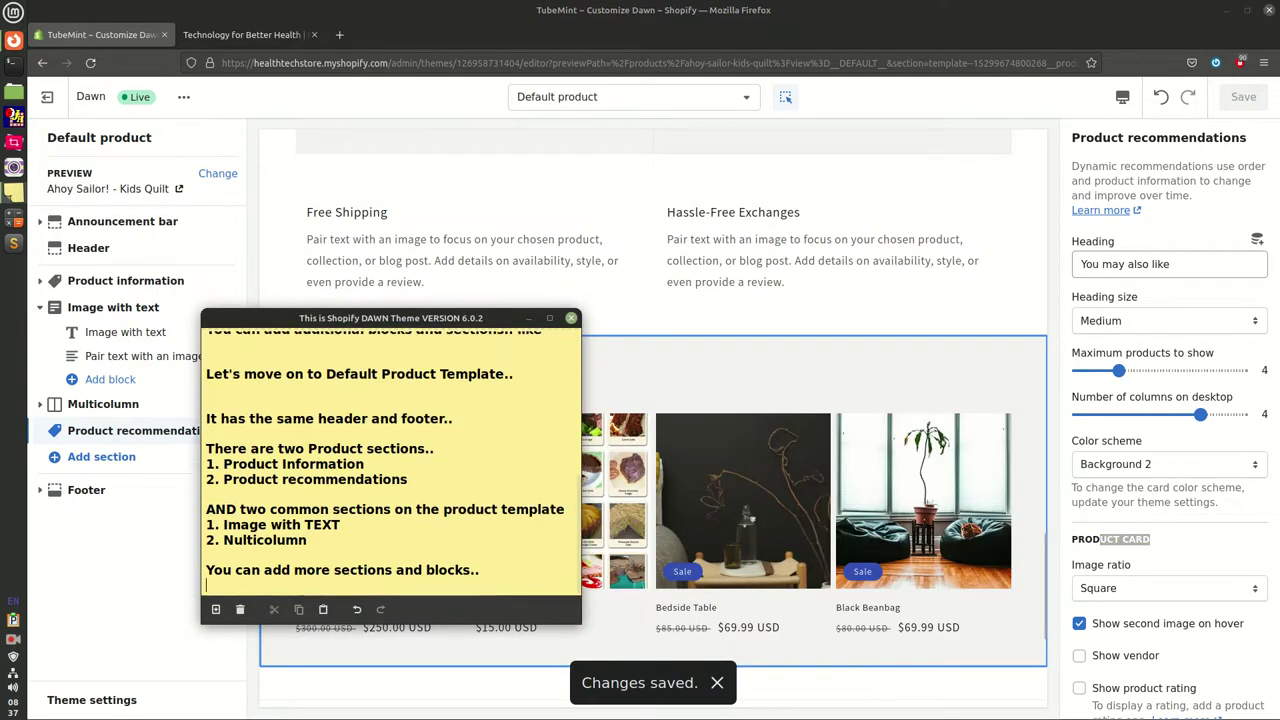
pyautogui.write('There is nothi')
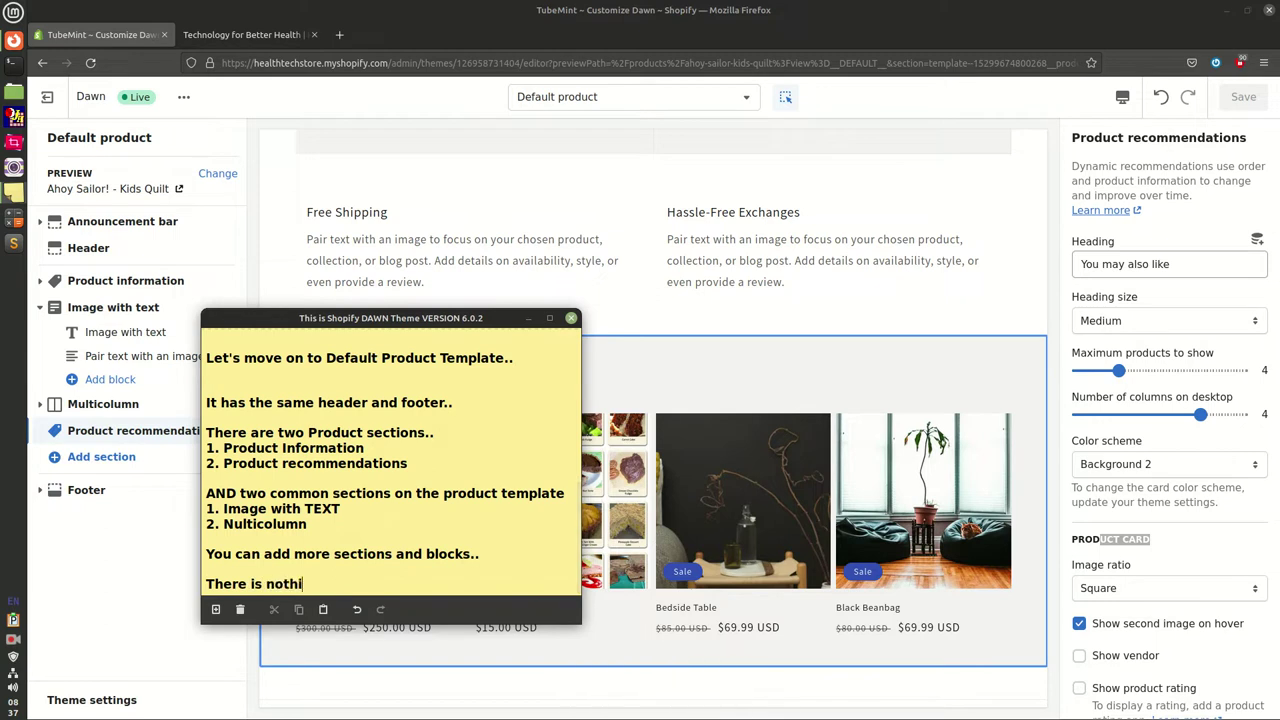
pyautogui.write('ng much on ')
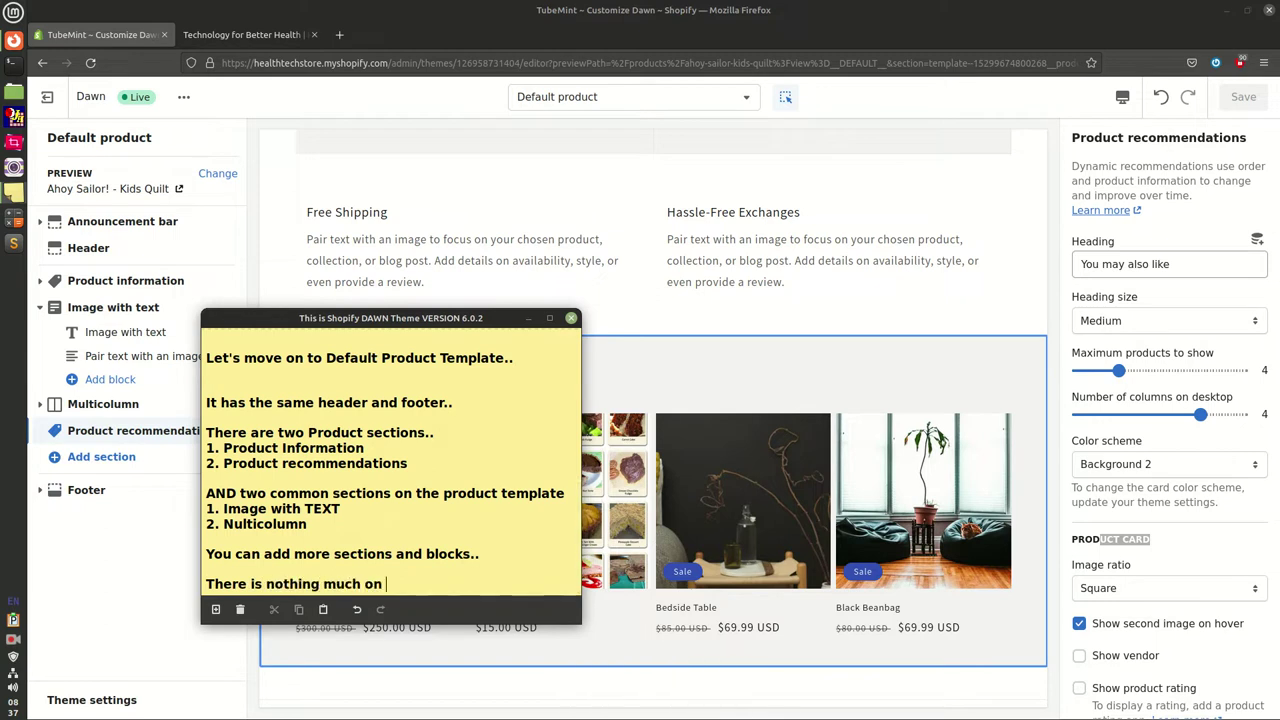
pyautogui.write('the page..')
pyautogui.press('Return')
pyautogui.press('Return')
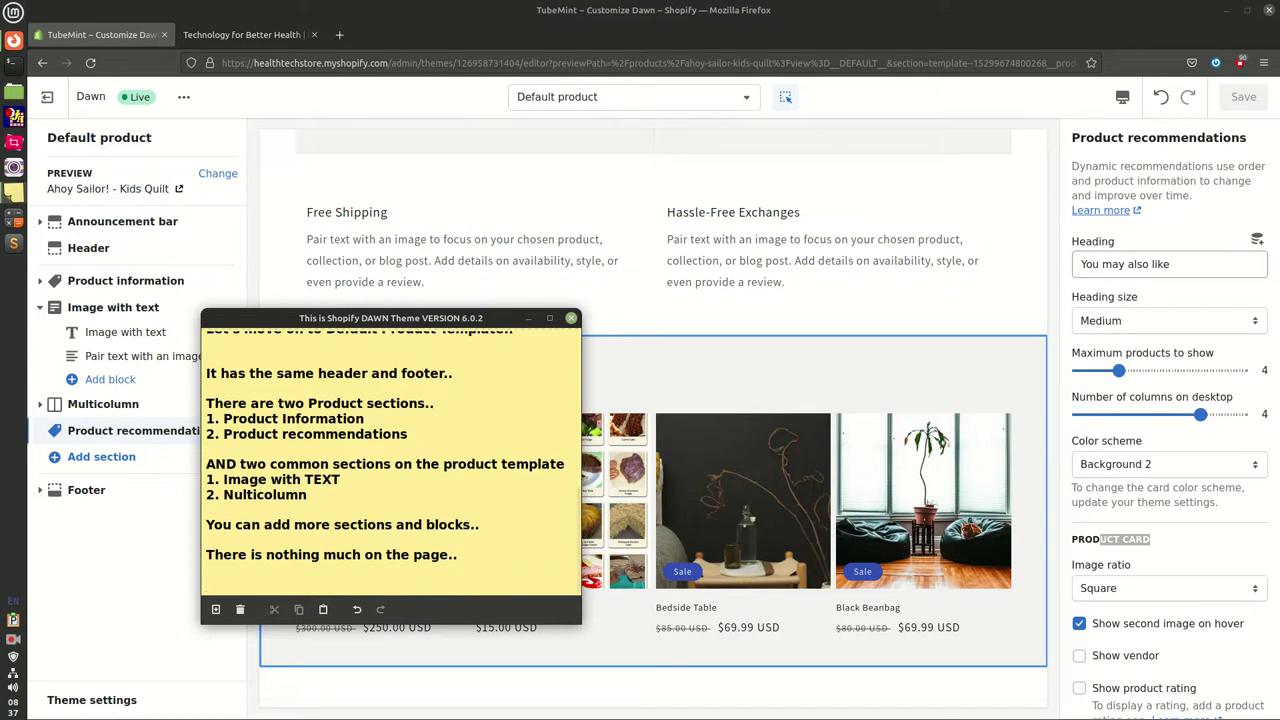
pyautogui.press('BackSpace')
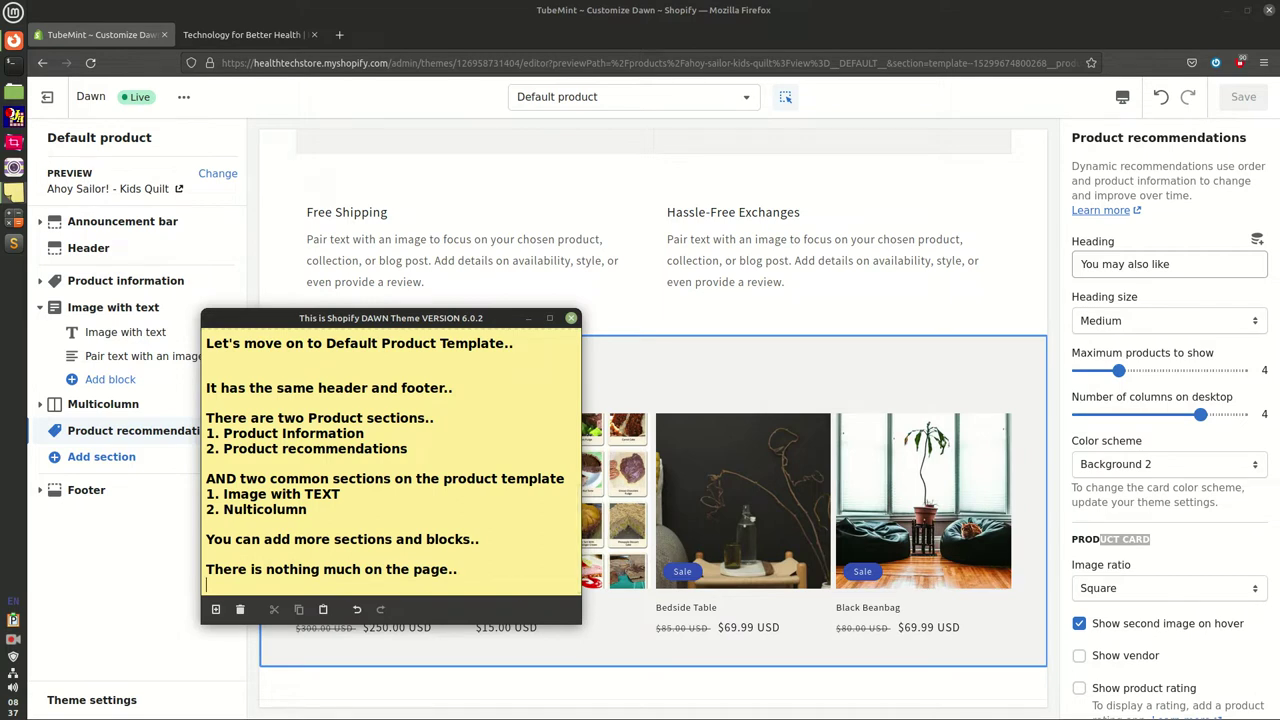
# Add 'Please let me know if you have any question..' and begin a line 'I can create'
pyautogui.write('PLe')
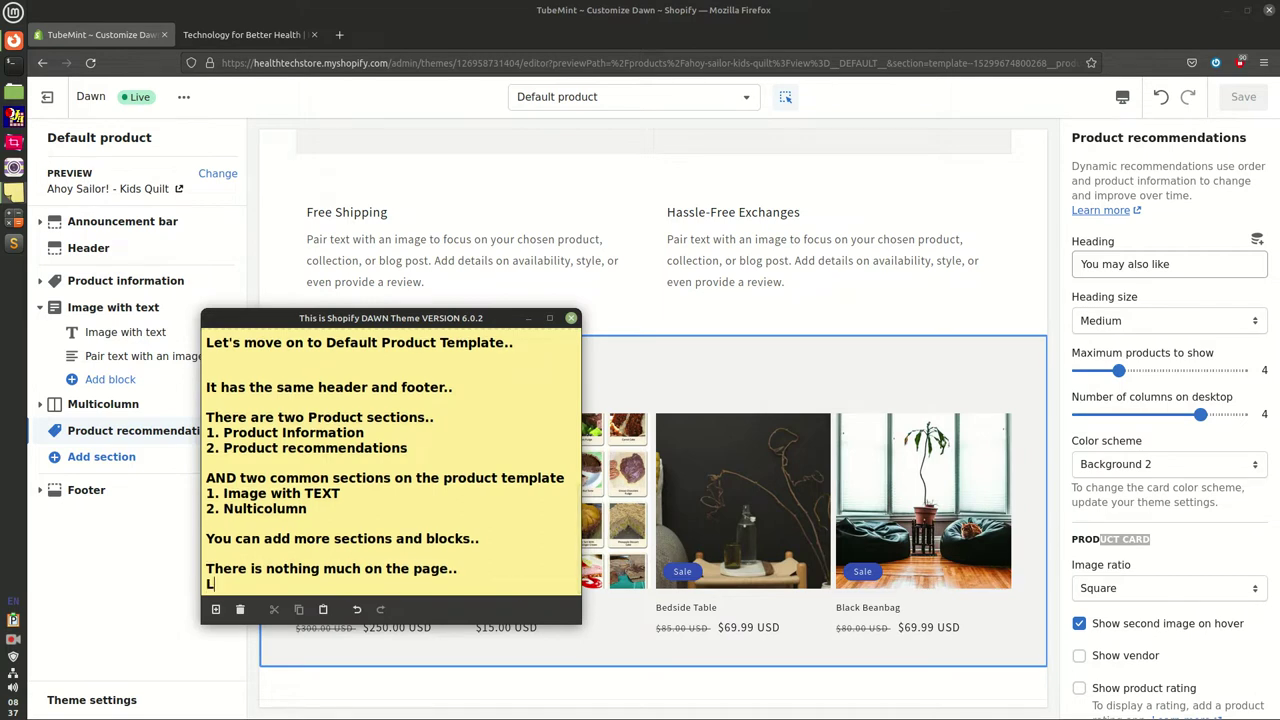
pyautogui.write('ase')
pyautogui.press('BackSpace')
pyautogui.press('BackSpace')
pyautogui.press('BackSpace')
pyautogui.press('BackSpace')
pyautogui.press('BackSpace')
pyautogui.write('lease let me know if you have na')
pyautogui.write('y')
pyautogui.press('BackSpace')
pyautogui.press('BackSpace')
pyautogui.press('BackSpace')
pyautogui.write('any questino')
pyautogui.press('BackSpace')
pyautogui.press('BackSpace')
pyautogui.write('ion..')
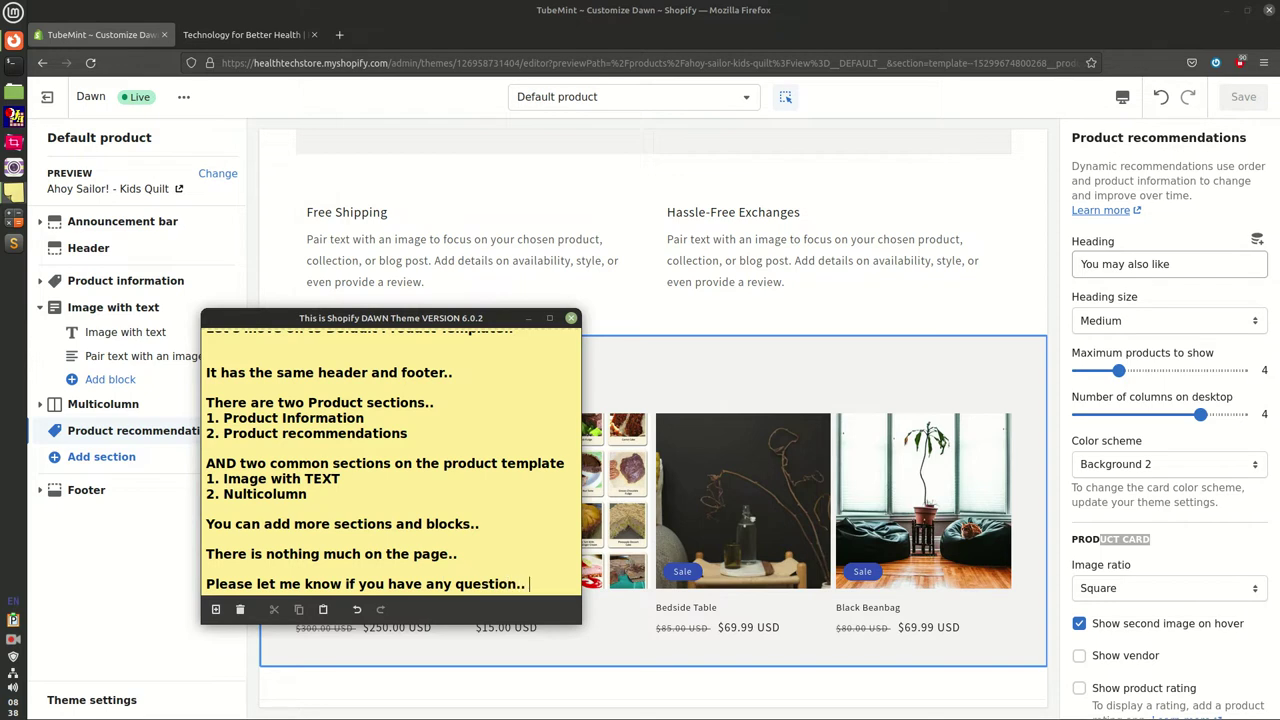
pyautogui.press('Return')
pyautogui.press('Return')
pyautogui.write('I can crete')
# Add lines offering custom Shopify templates and sections and upgrades to OS 2.0 JSON templates
pyautogui.press('BackSpace')
pyautogui.press('BackSpace')
pyautogui.write('ate custom')
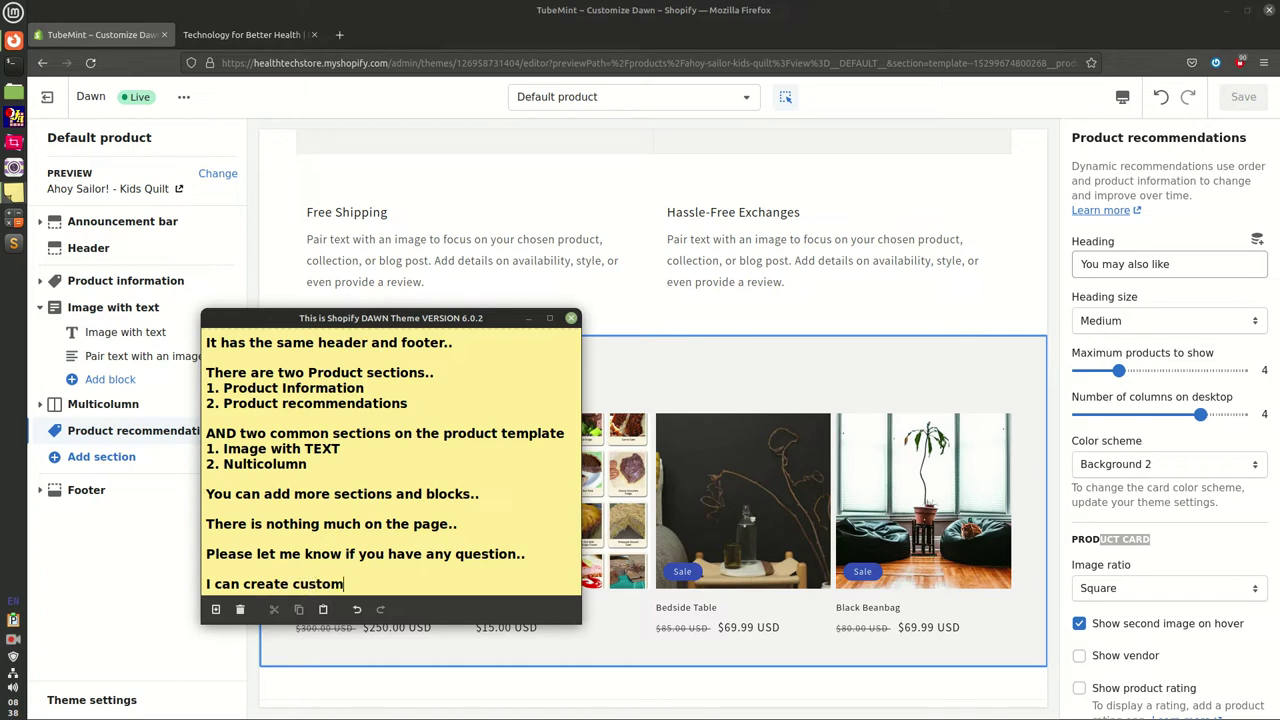
pyautogui.write(' Shopify templates and sections')
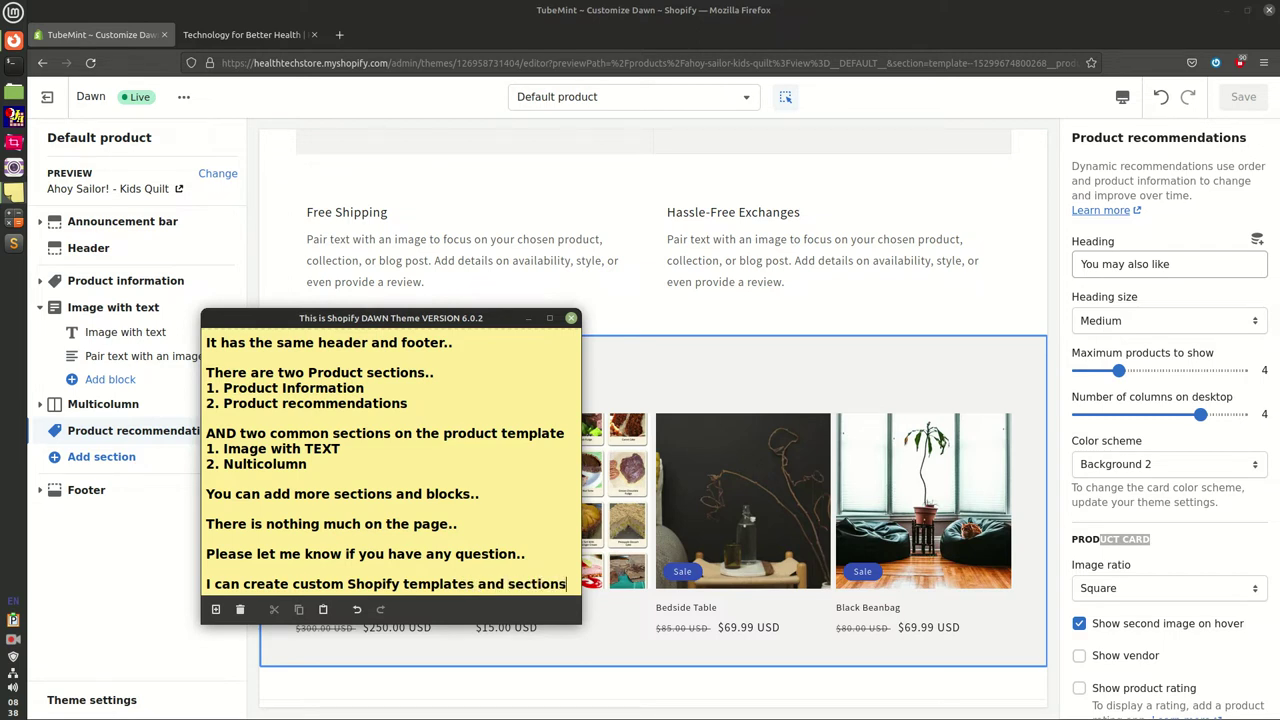
pyautogui.write('.')
pyautogui.press('Return')
pyautogui.write('Also, upgrade your old')
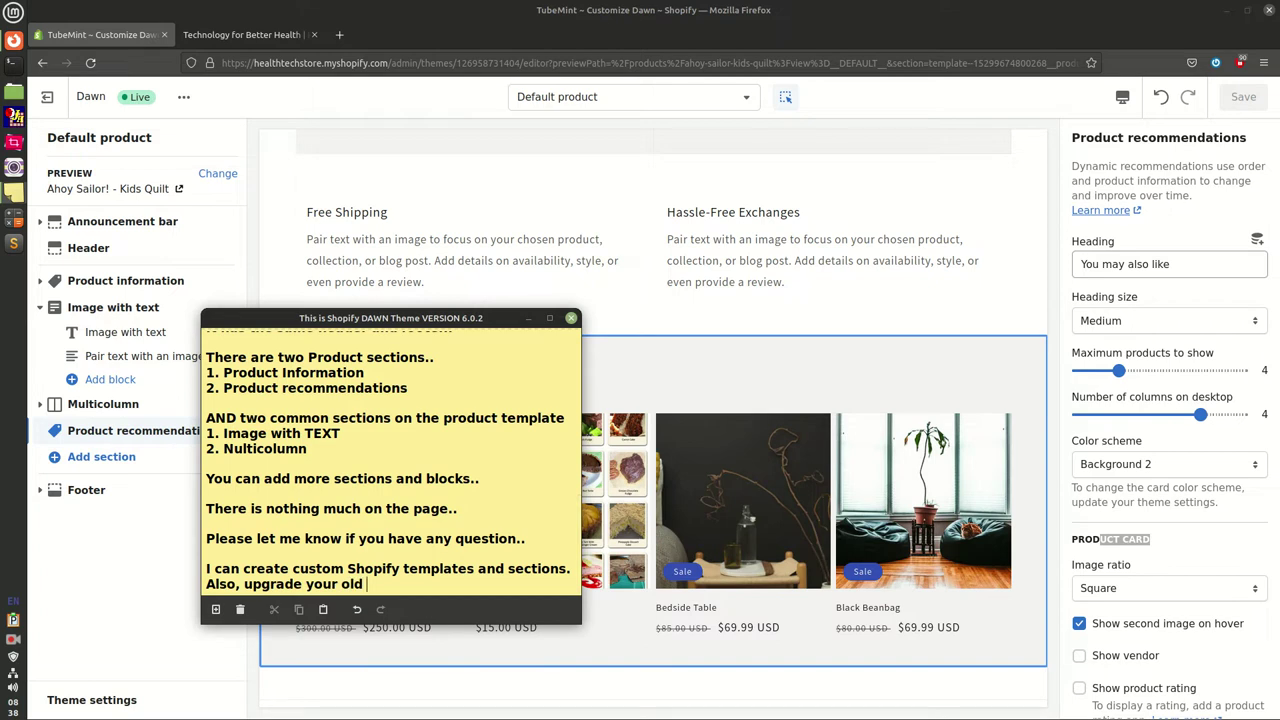
pyautogui.write(' vintage Shoif')
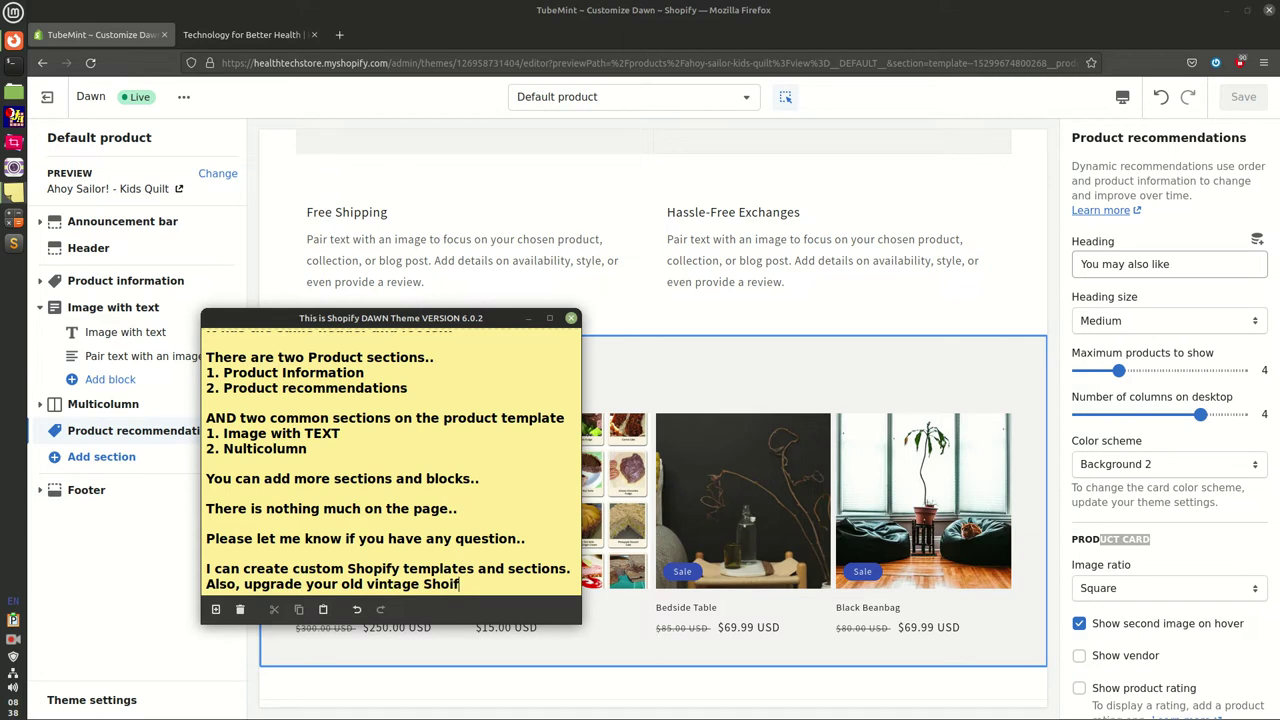
pyautogui.press('BackSpace')
pyautogui.press('BackSpace')
pyautogui.write('pify theme late')
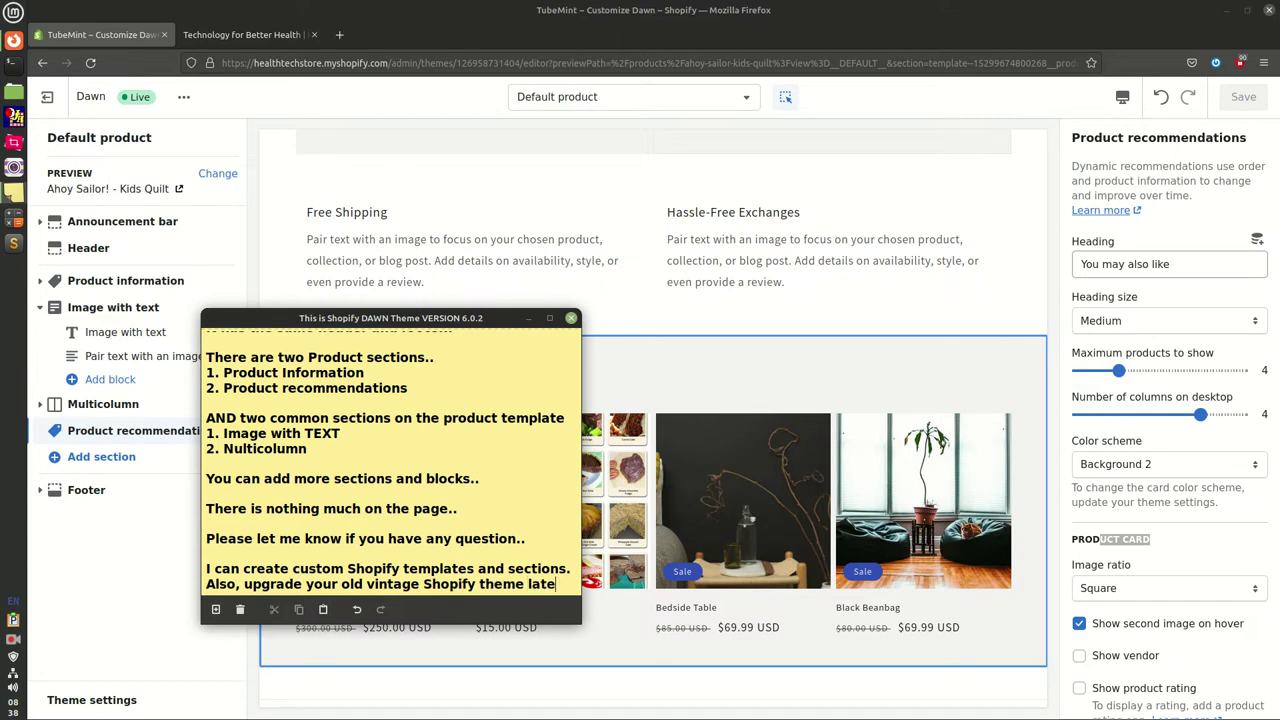
pyautogui.write('st OS 2.0 tem')
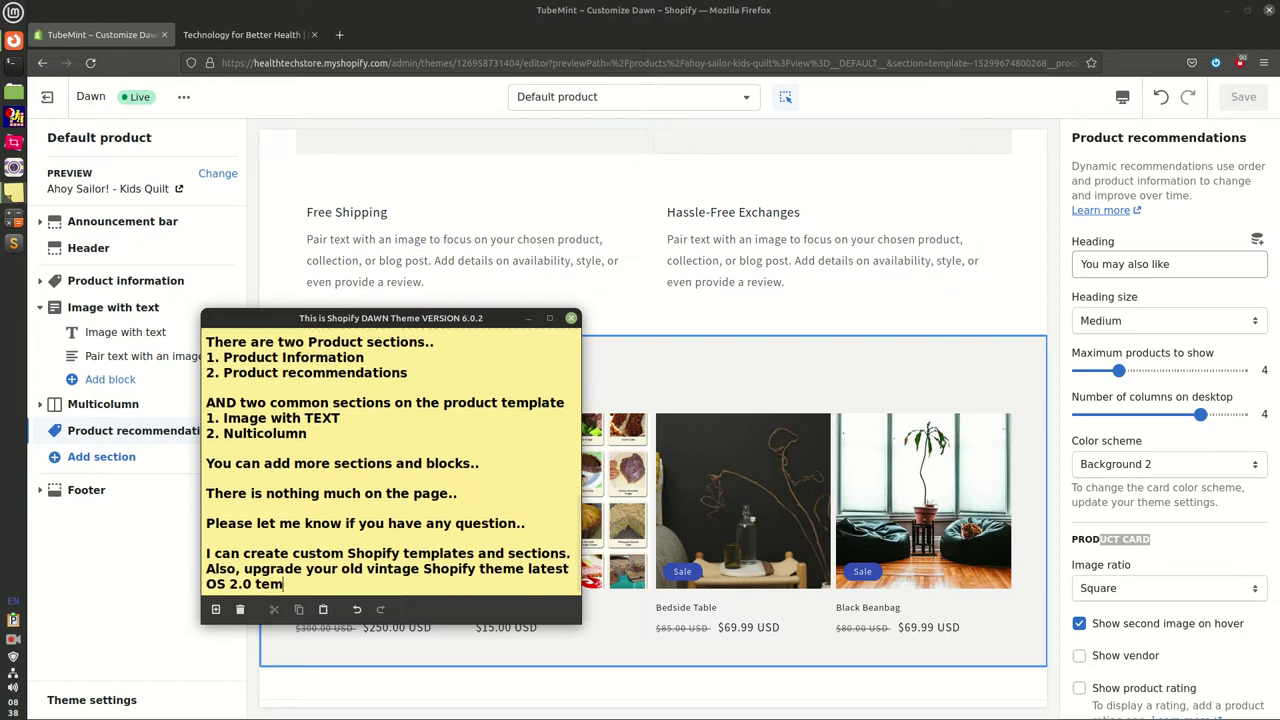
pyautogui.press('BackSpace')
pyautogui.press('BackSpace')
pyautogui.press('BackSpace')
pyautogui.write('JSON templa')
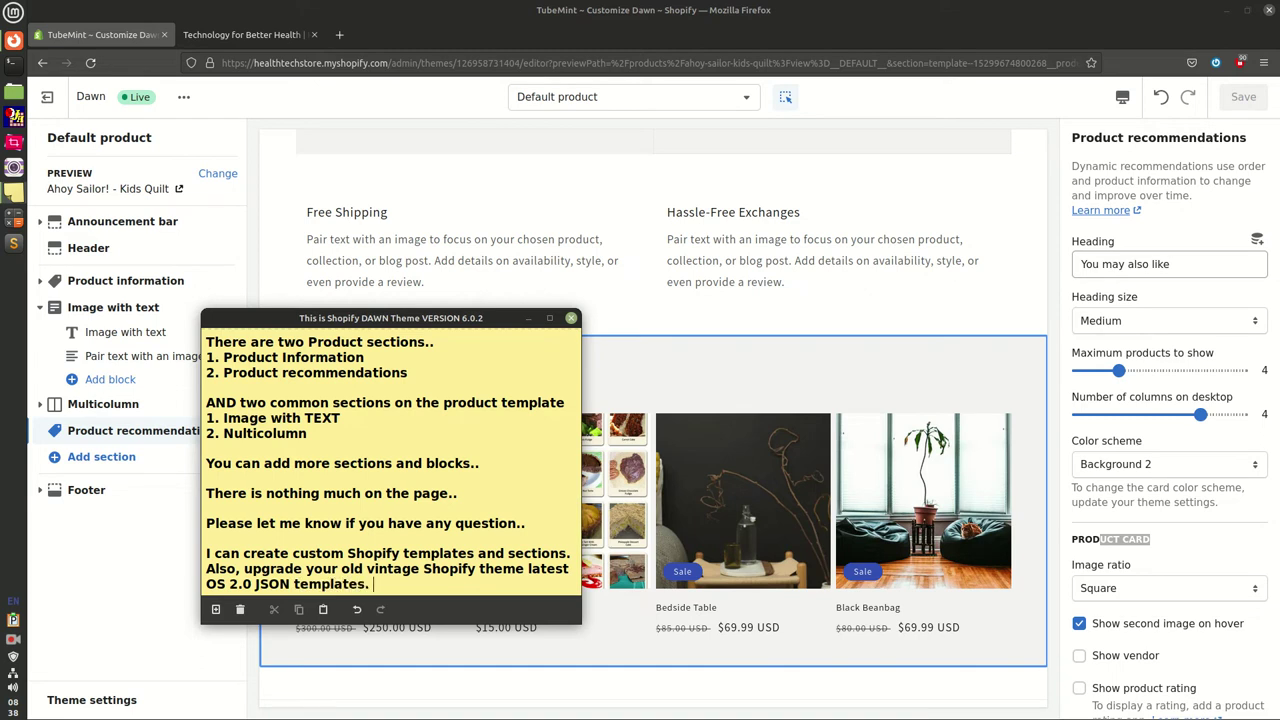
pyautogui.write('tes.')
# Add 'Thanks, watching!!' and a contact e-mail address on separate lines of the note
pyautogui.press('Return')
pyautogui.press('Return')
pyautogui.write('Thanks')
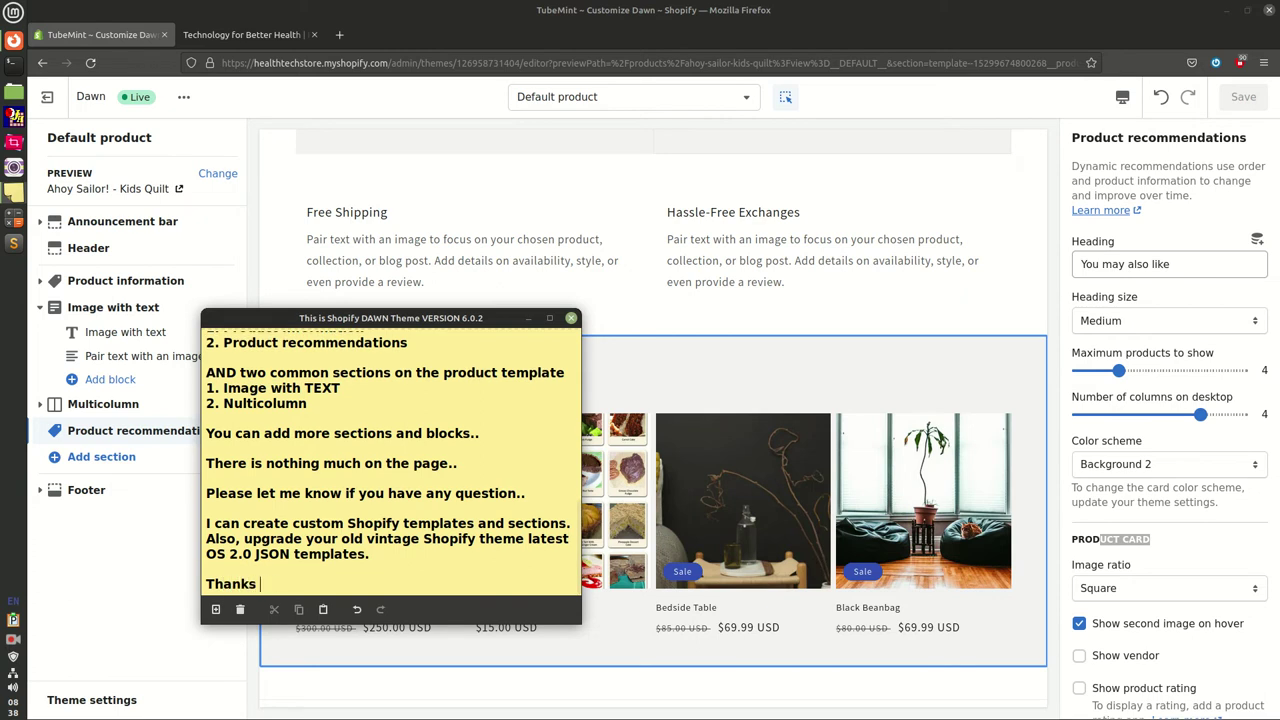
pyautogui.write(', watchin')
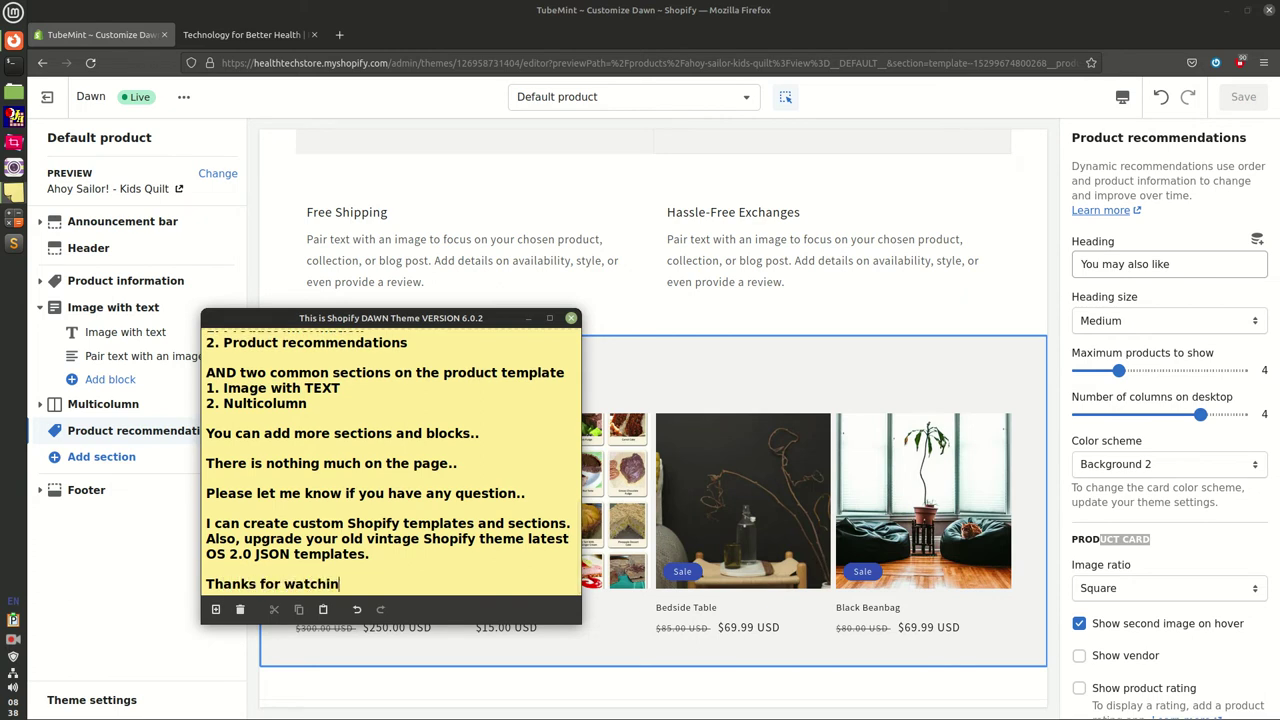
pyautogui.write('g!!')
pyautogui.press('Return')
pyautogui.press('Return')
pyautogui.write('Am')
pyautogui.press('BackSpace')
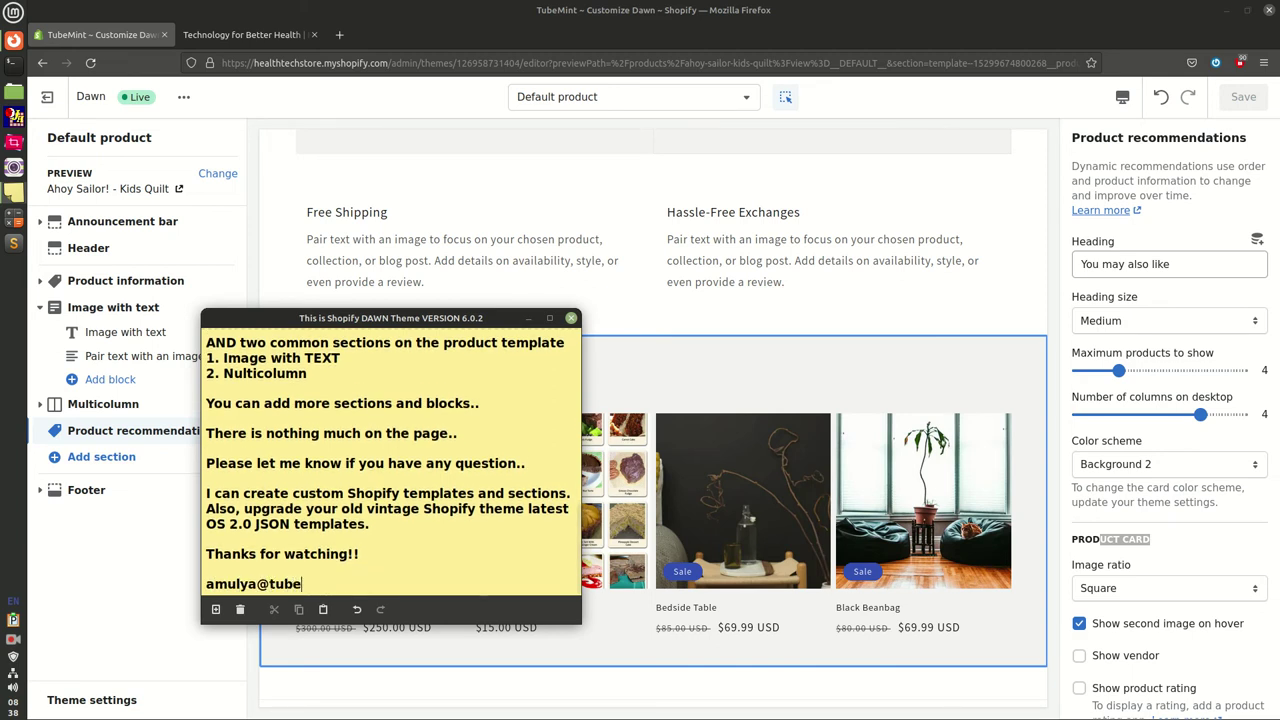
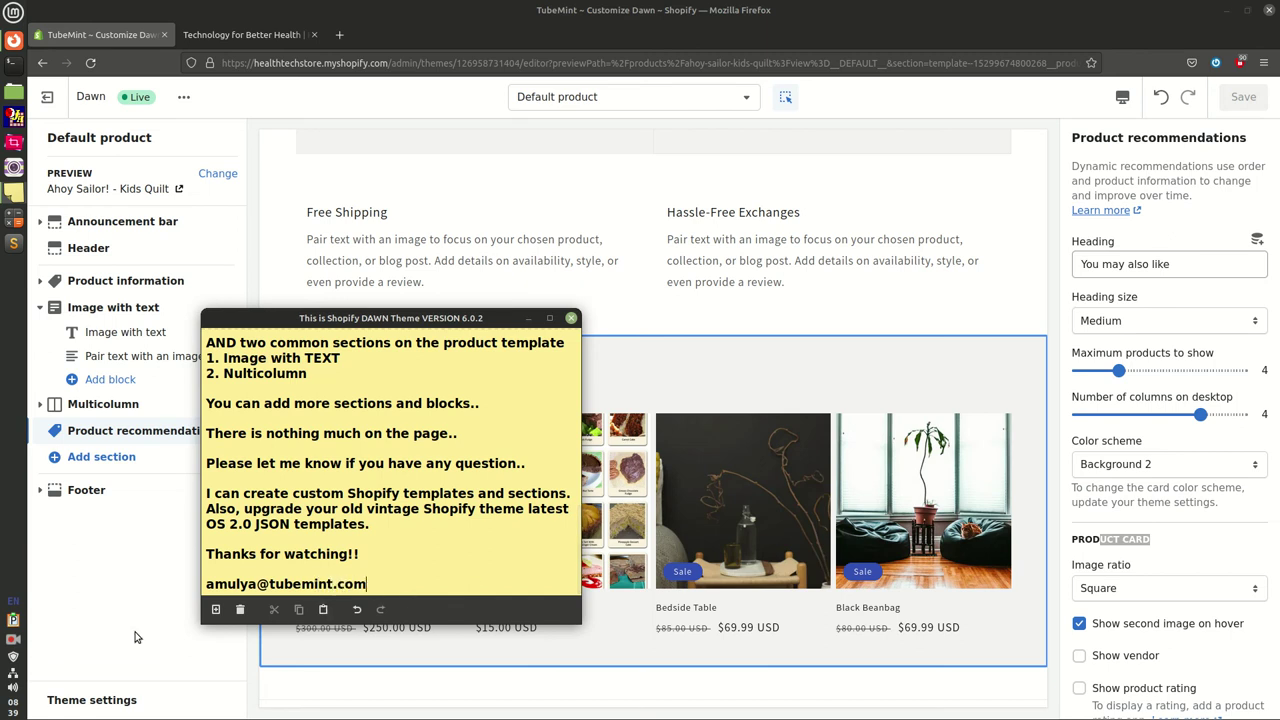